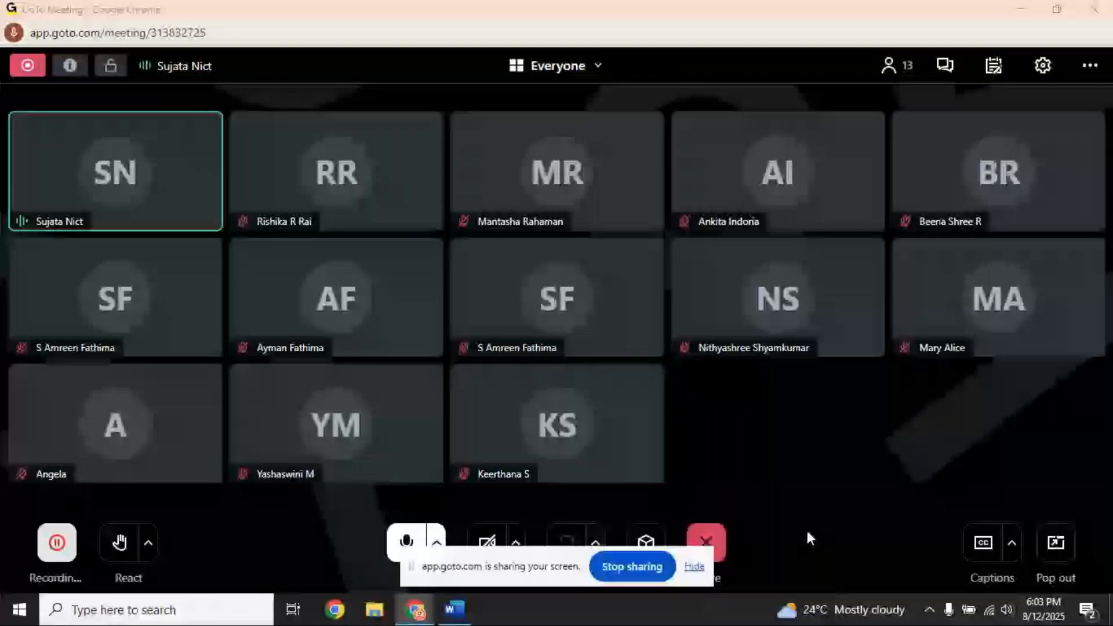
Step: Move the screen-sharing bar out of the way, then switch from the meeting to the Accounts Payable document in Word and skim its first page
left_click_drag(553, 576, 642, 616)
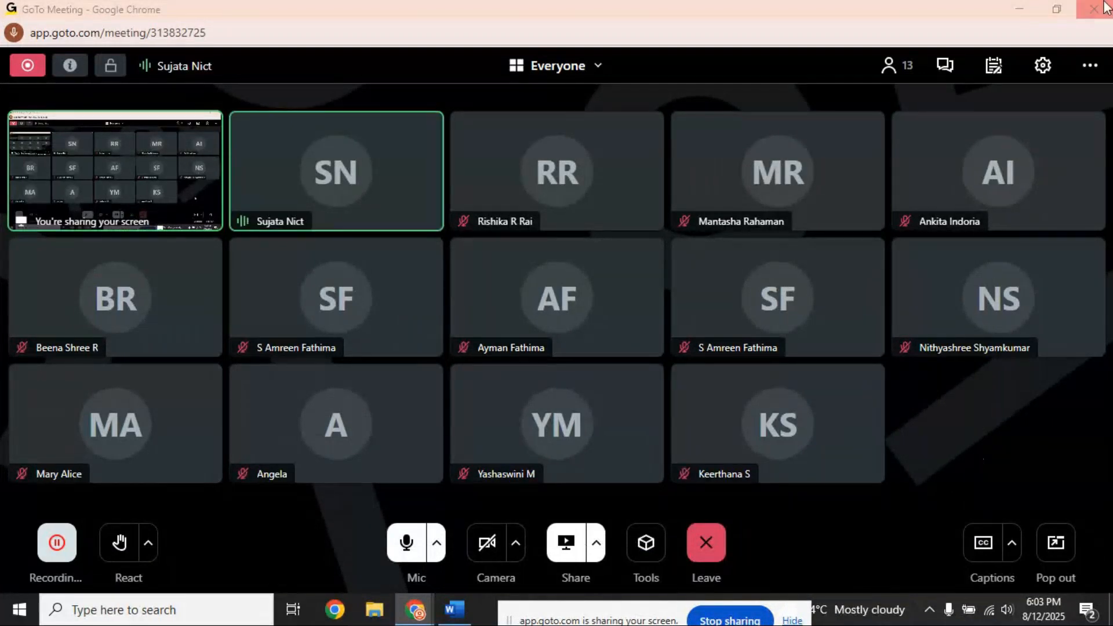
left_click(1019, 13)
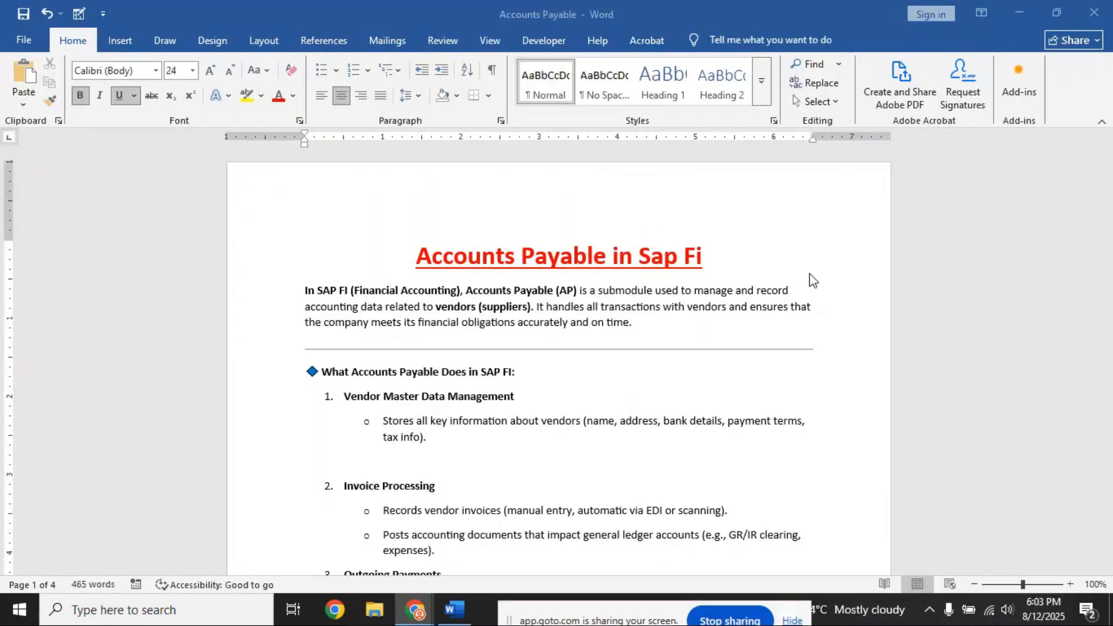
scroll(812, 276, "down", 5)
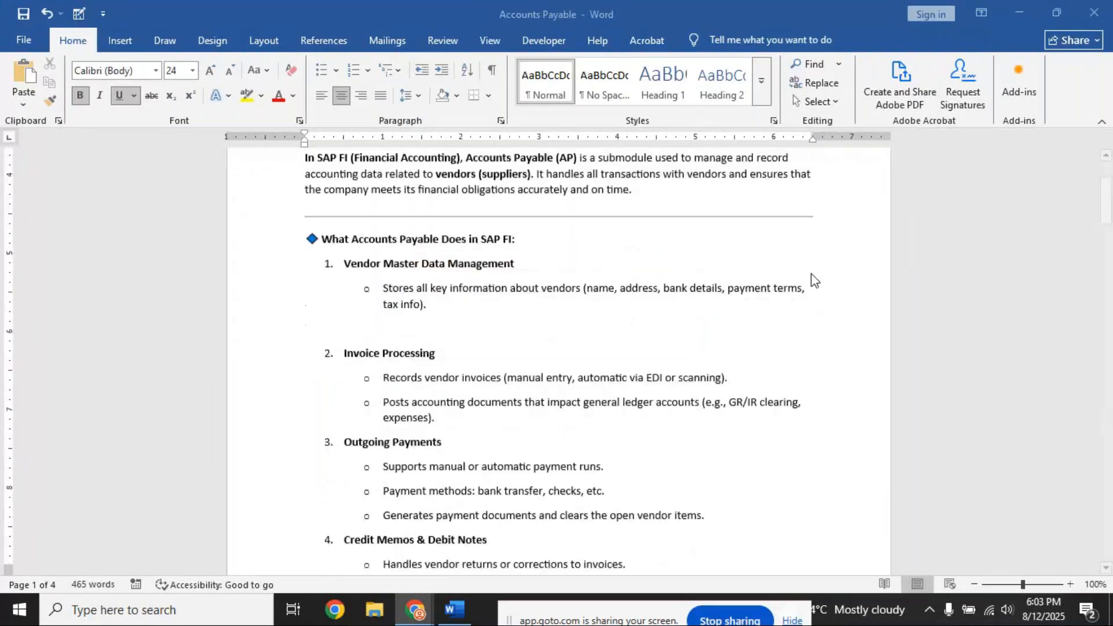
scroll(812, 276, "up", 2)
scroll(814, 280, "up", 3)
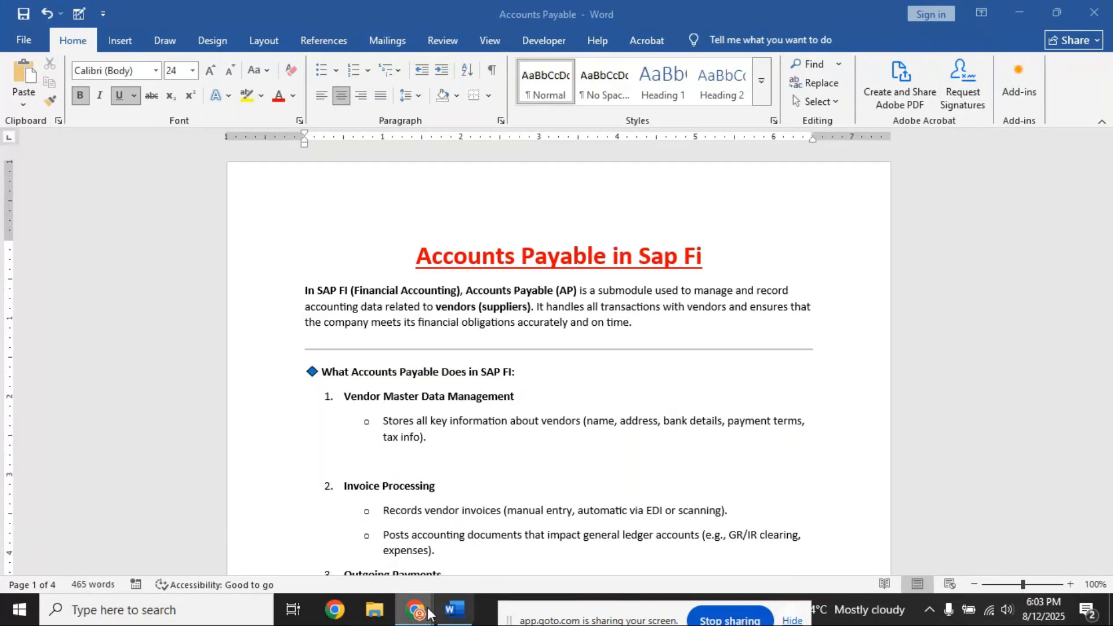
Step: Check the participants in the GoTo Meeting window and return to the Accounts Payable document in Word
mouse_move(418, 614)
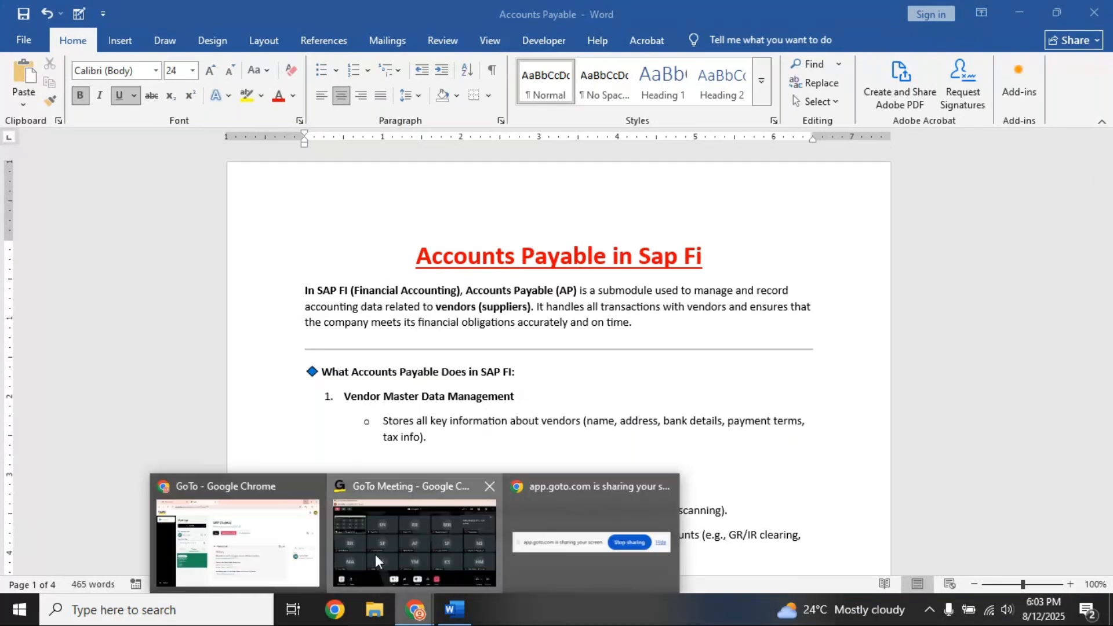
left_click(375, 554)
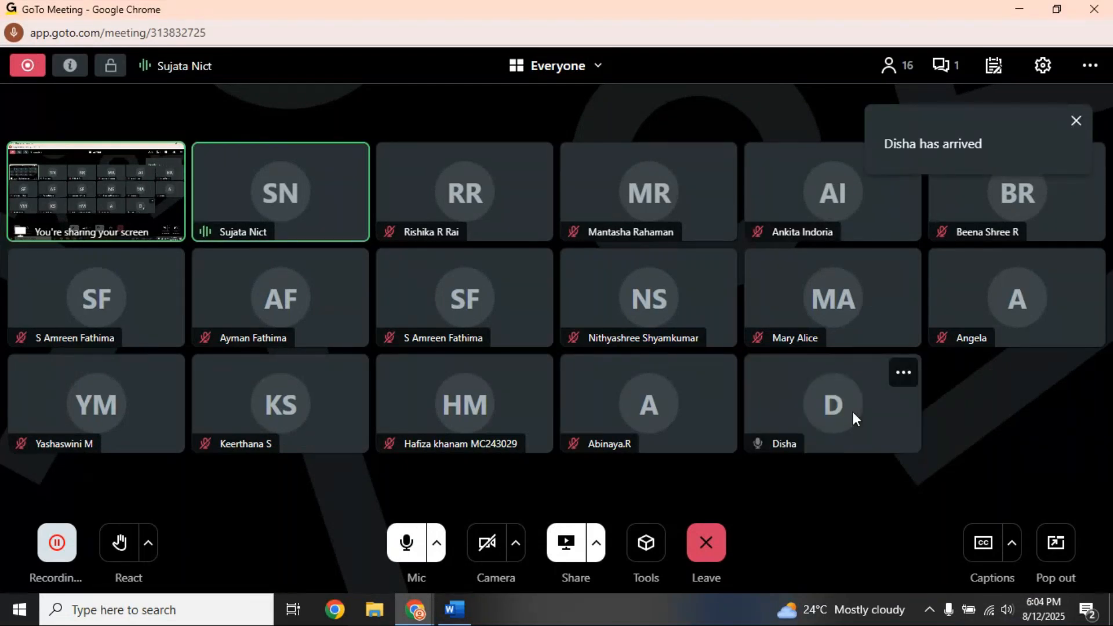
left_click(1023, 11)
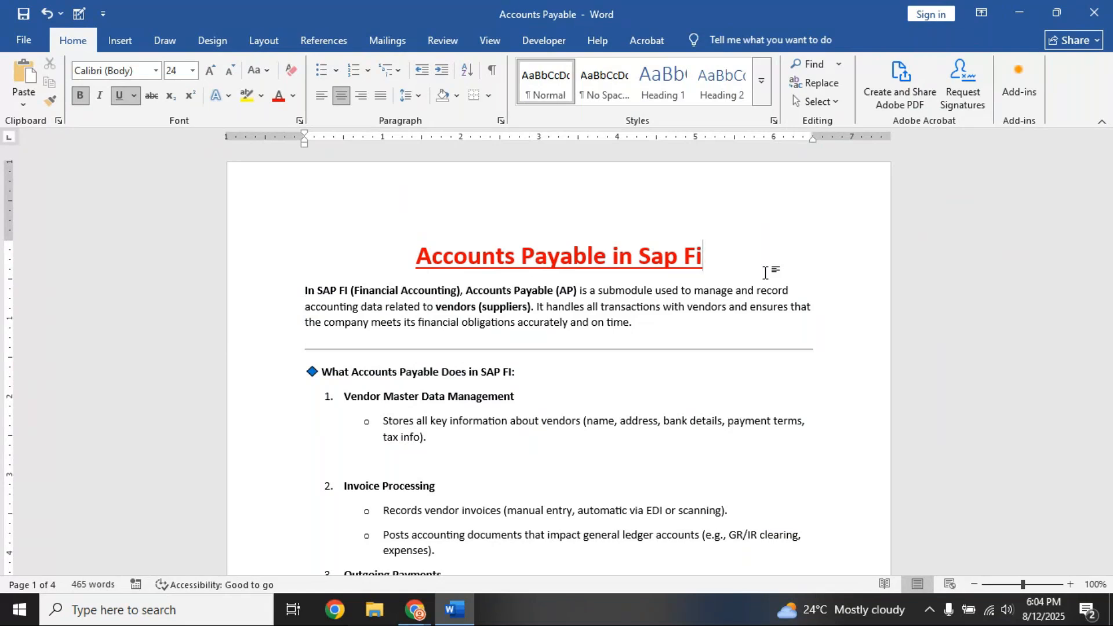
left_click(1008, 606)
left_click_drag(968, 566, 1021, 569)
left_click(416, 610)
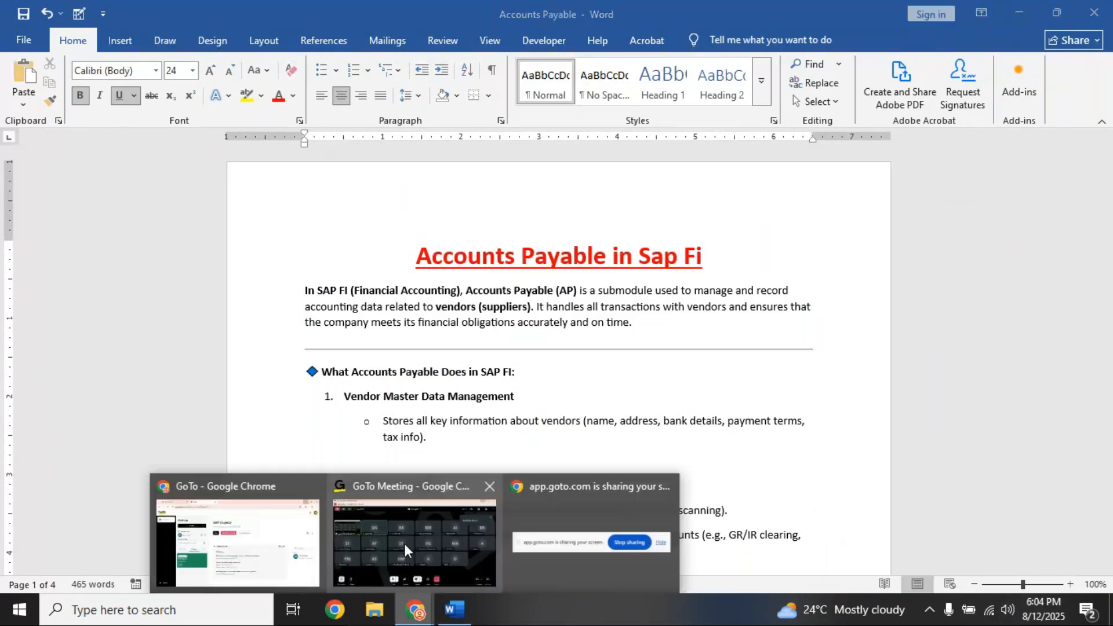
left_click(403, 540)
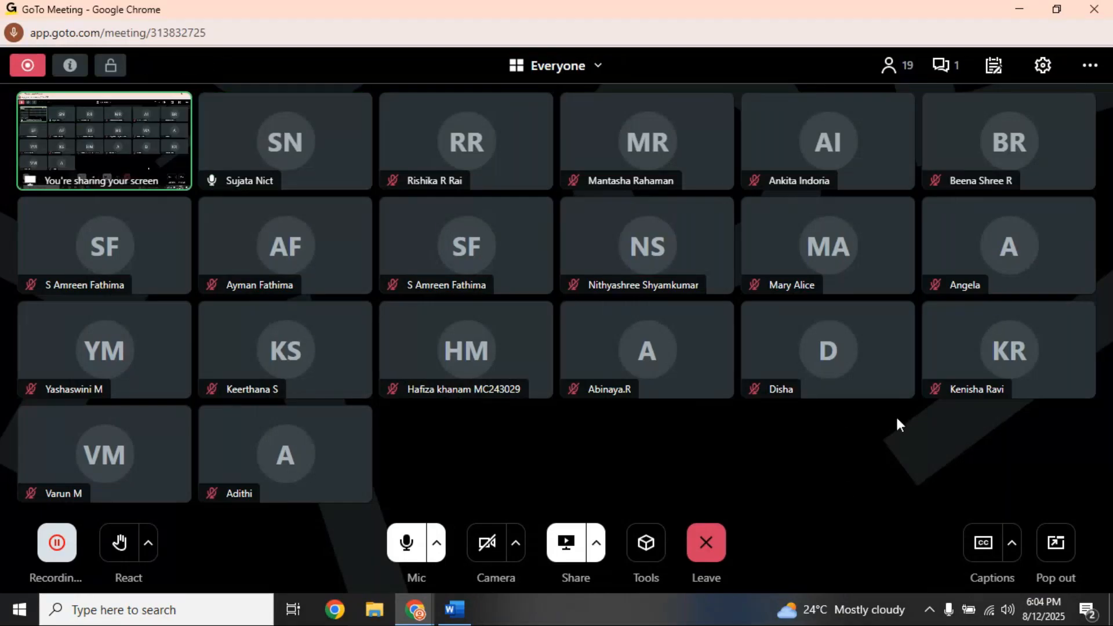
left_click(1020, 9)
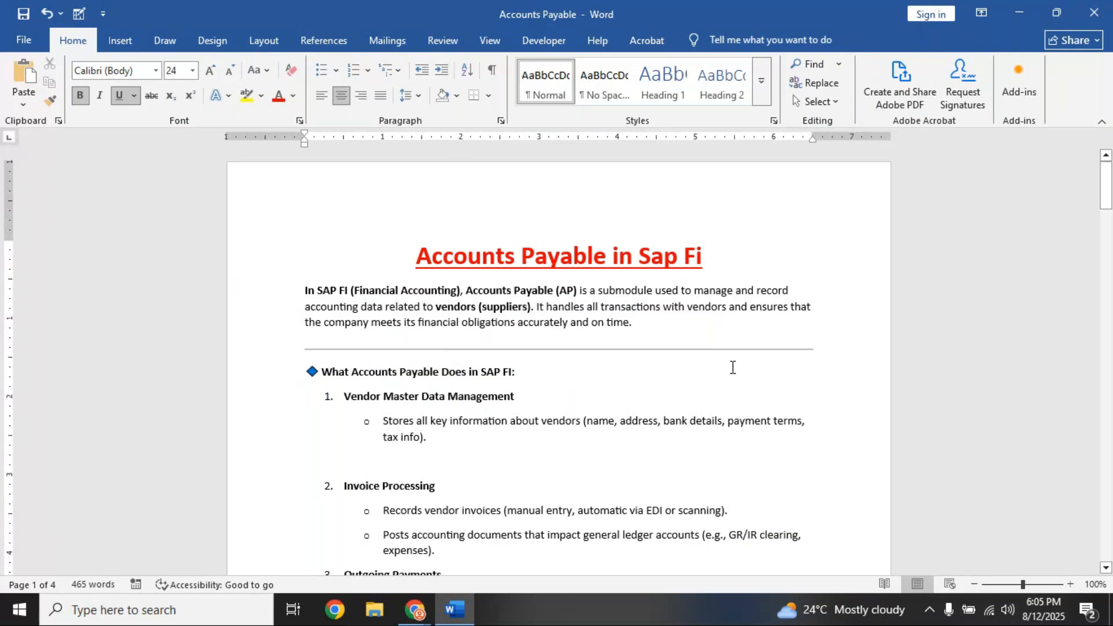
Step: Insert two blank lines above the "Key Transactions in SAP FI-AP" heading to move it with its T-code table onto page 2
left_click_drag(1107, 199, 1106, 223)
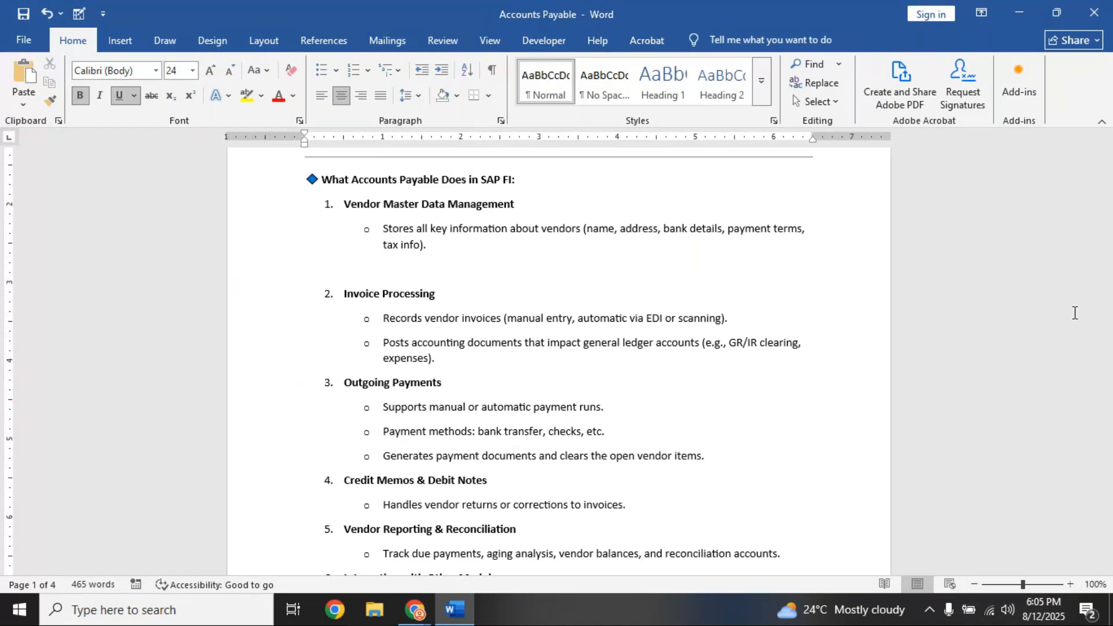
left_click_drag(1108, 226, 1108, 248)
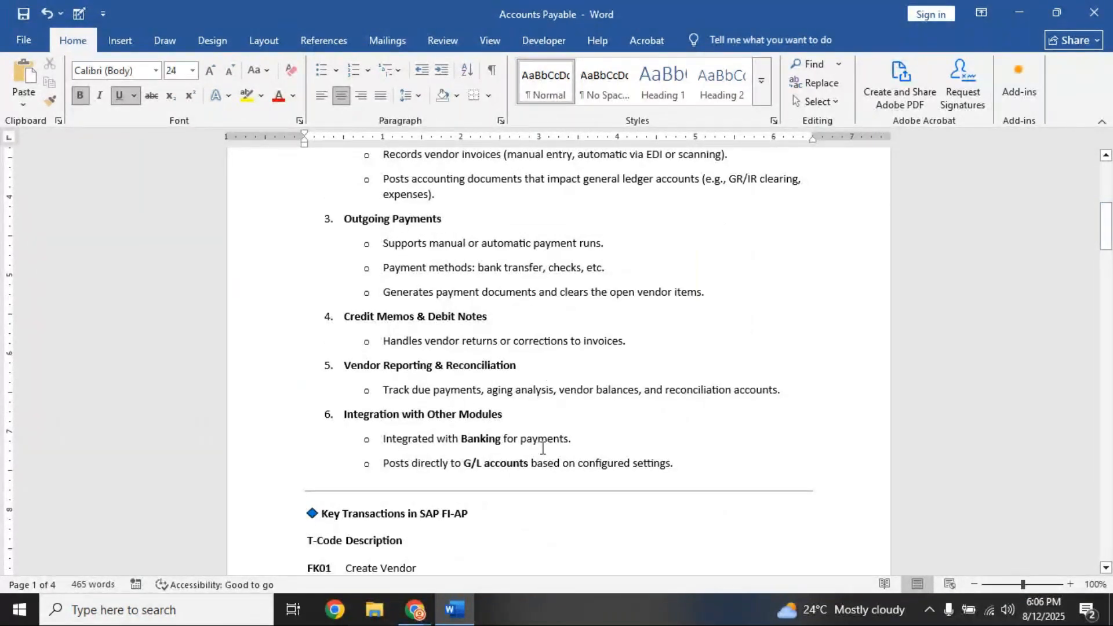
left_click_drag(1107, 243, 1105, 281)
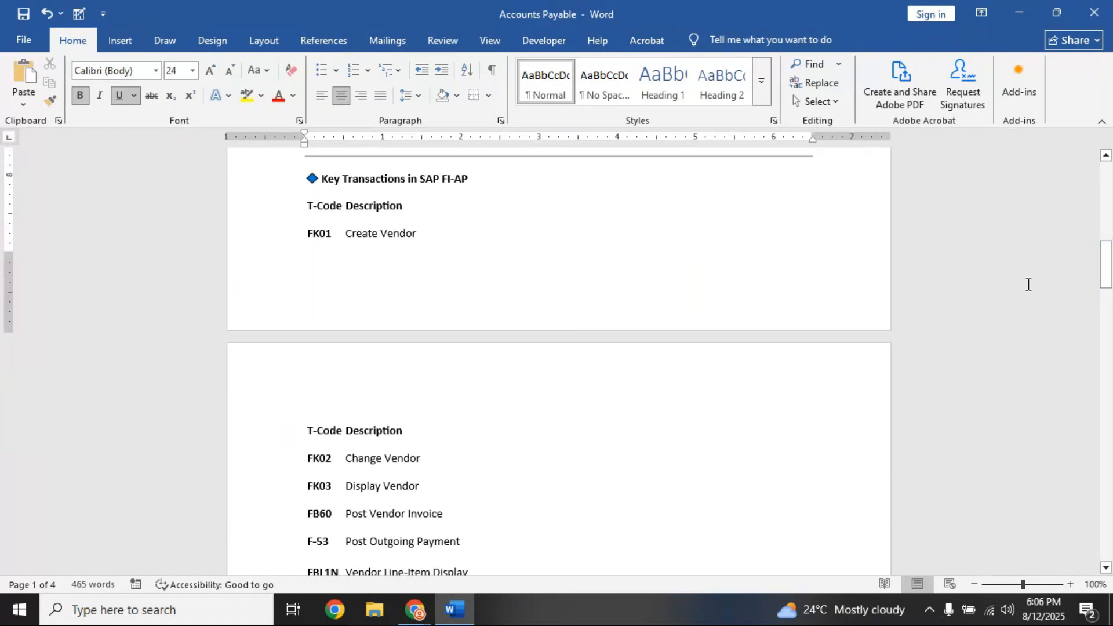
left_click(313, 172)
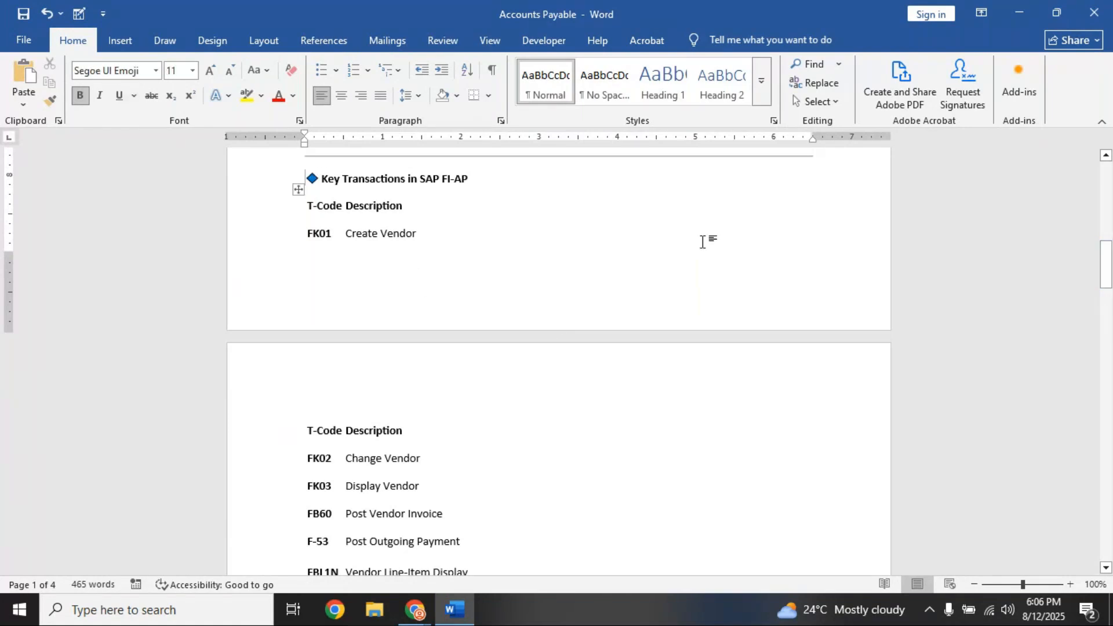
key("Return")
key("Return")
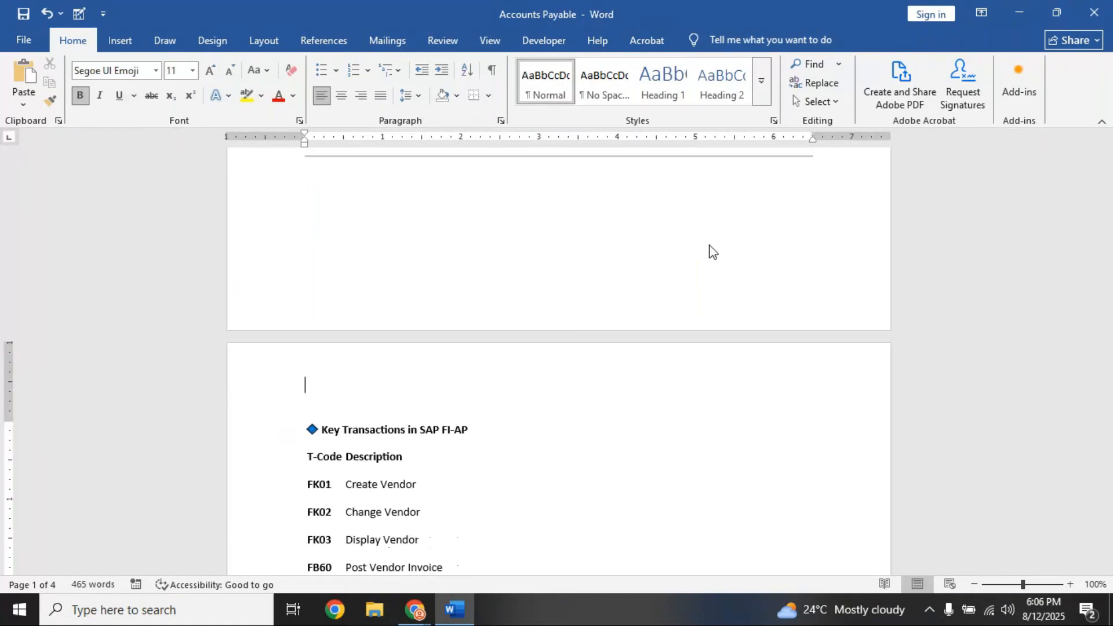
Step: Enlarge the "Key Transactions in SAP FI-AP" heading and the whole T-code table to font size 14
left_click_drag(1106, 244, 1103, 293)
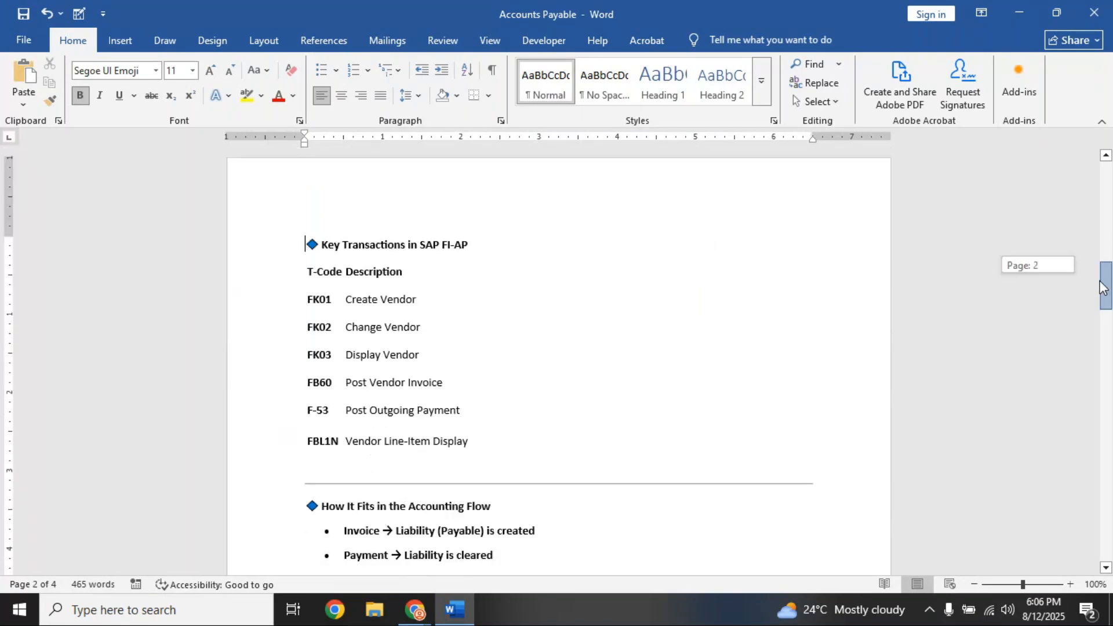
left_click_drag(294, 242, 484, 455)
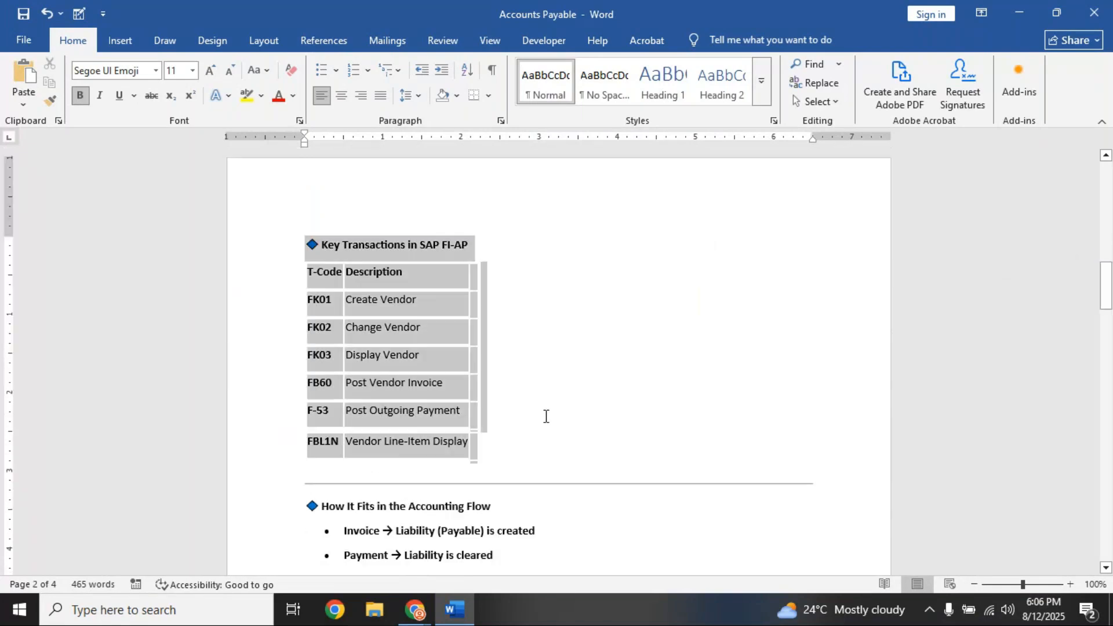
left_click(207, 72)
left_click(207, 72)
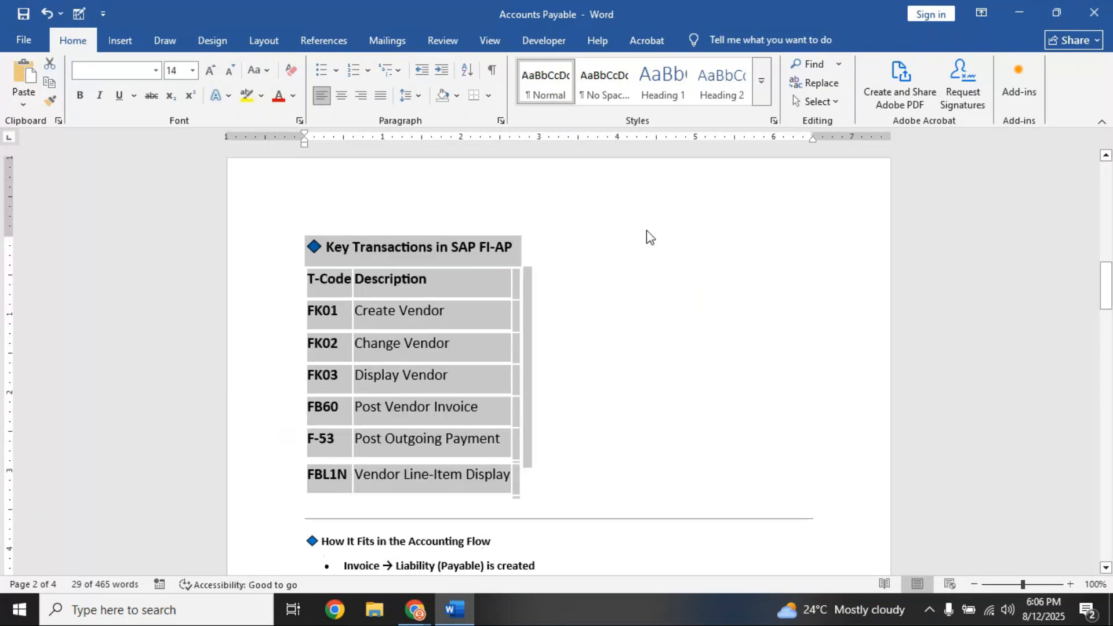
left_click(826, 248)
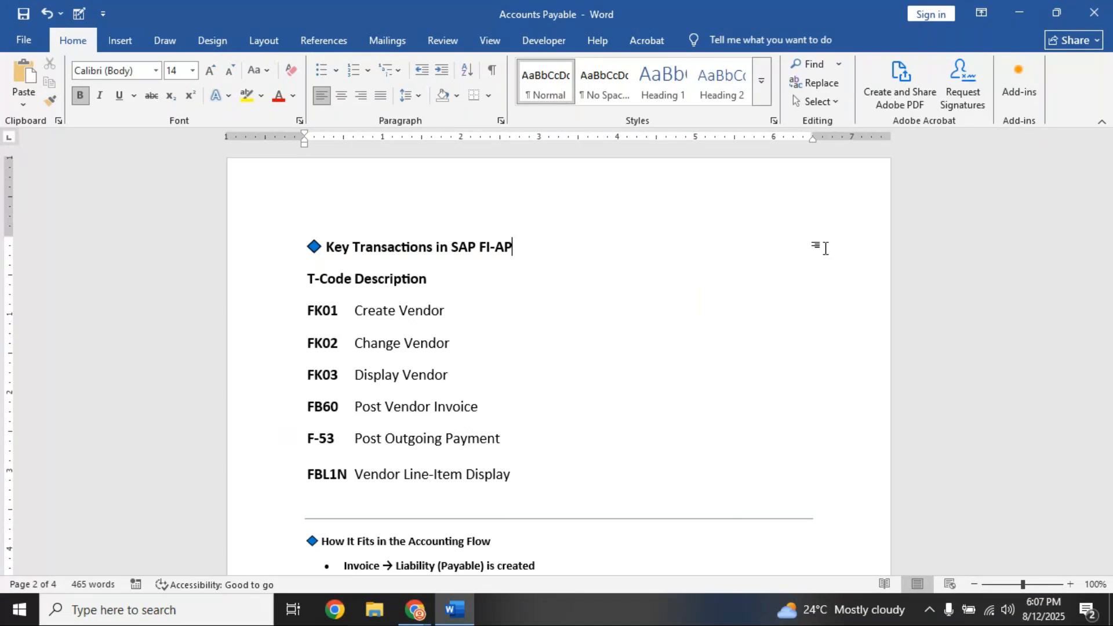
Step: Read the attendees' chat messages in the GoTo Meeting window and return to the Word document
mouse_move(415, 610)
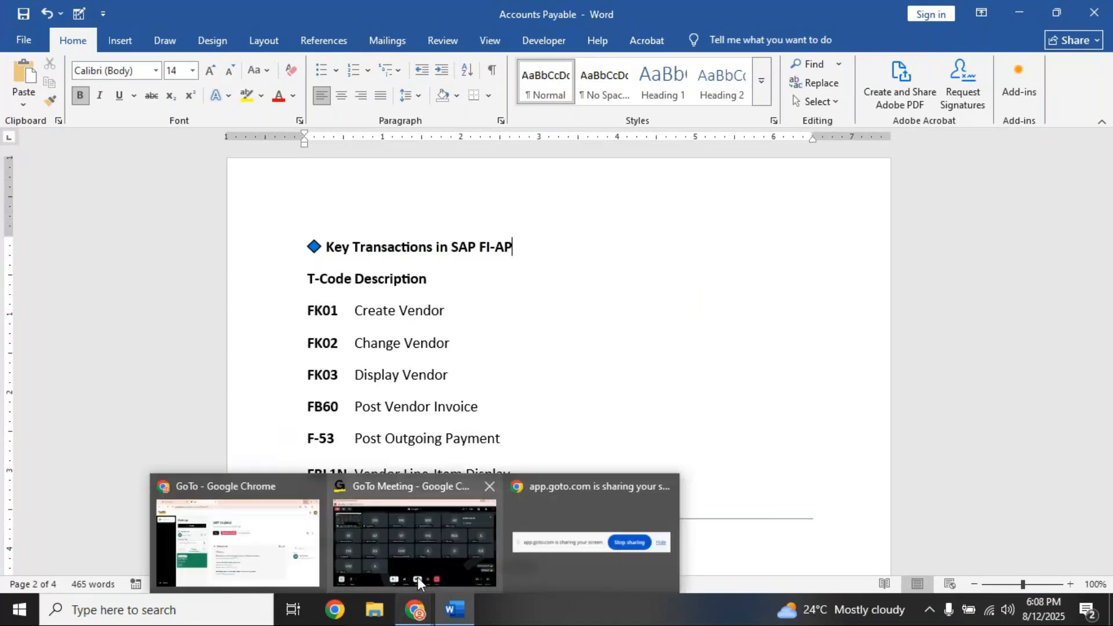
left_click(423, 557)
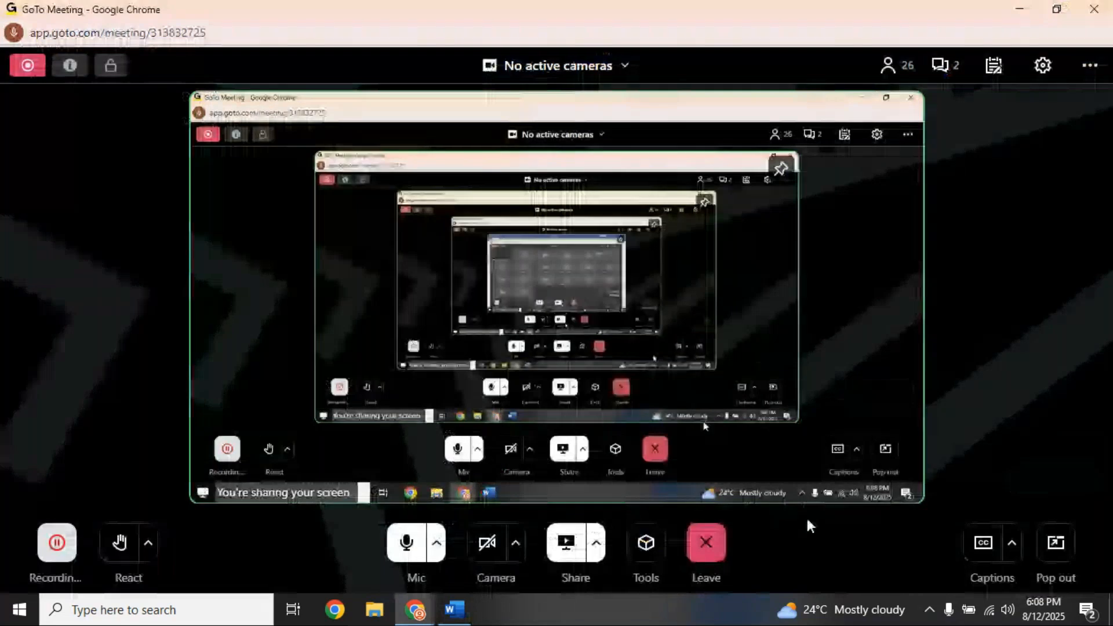
left_click(933, 72)
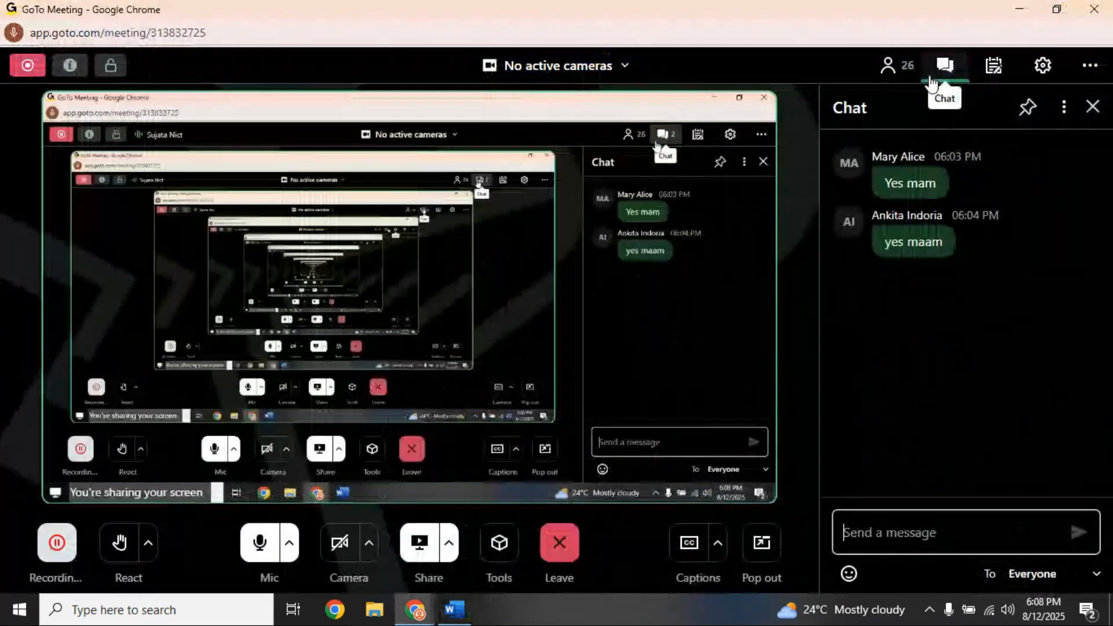
left_click(1095, 107)
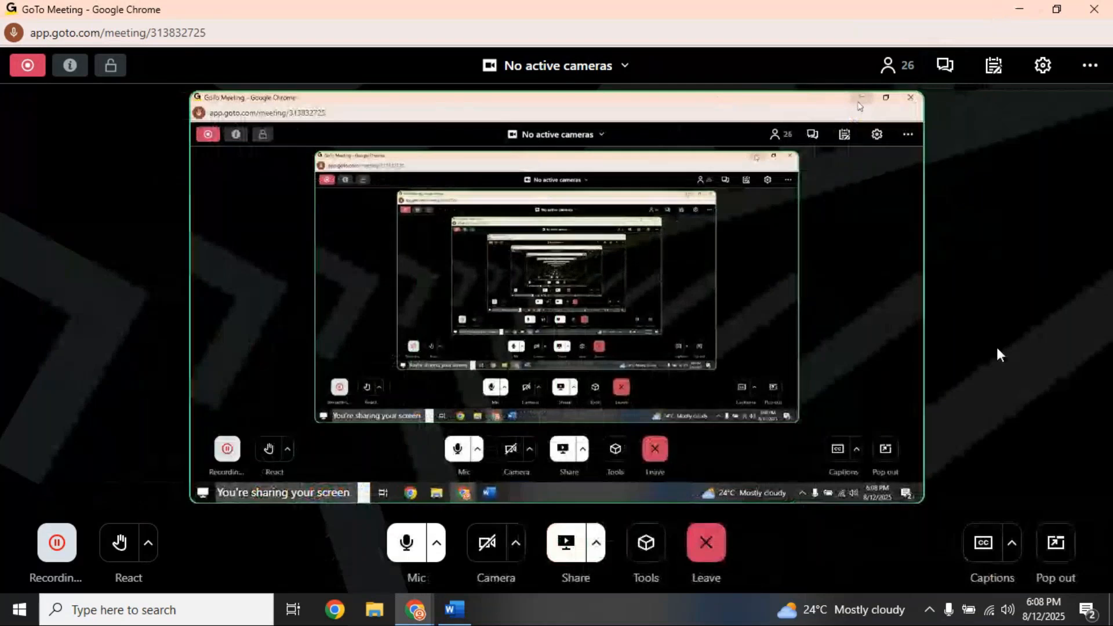
left_click(1029, 8)
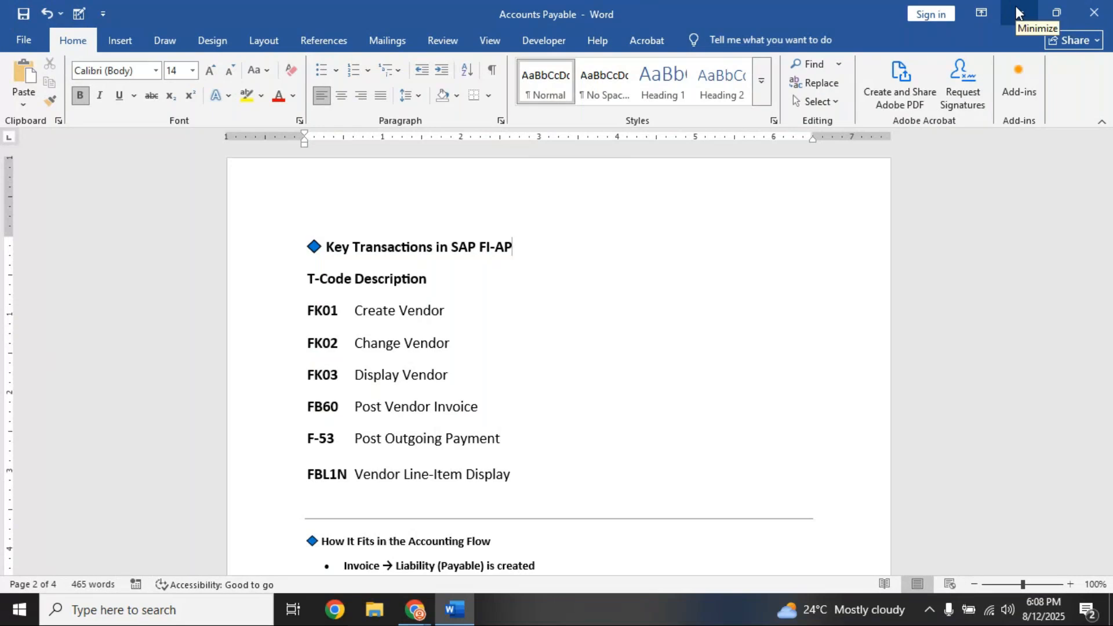
Step: Look at the GoTo Meeting window once more and go back to the key transactions page in Word
left_click(412, 616)
left_click(426, 517)
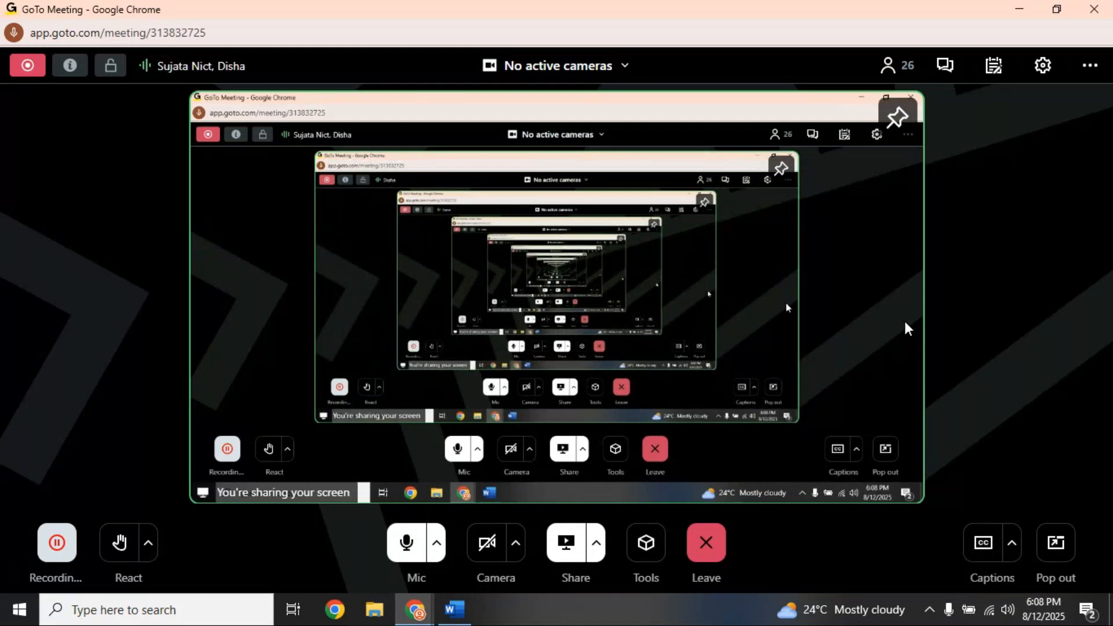
left_click(1020, 10)
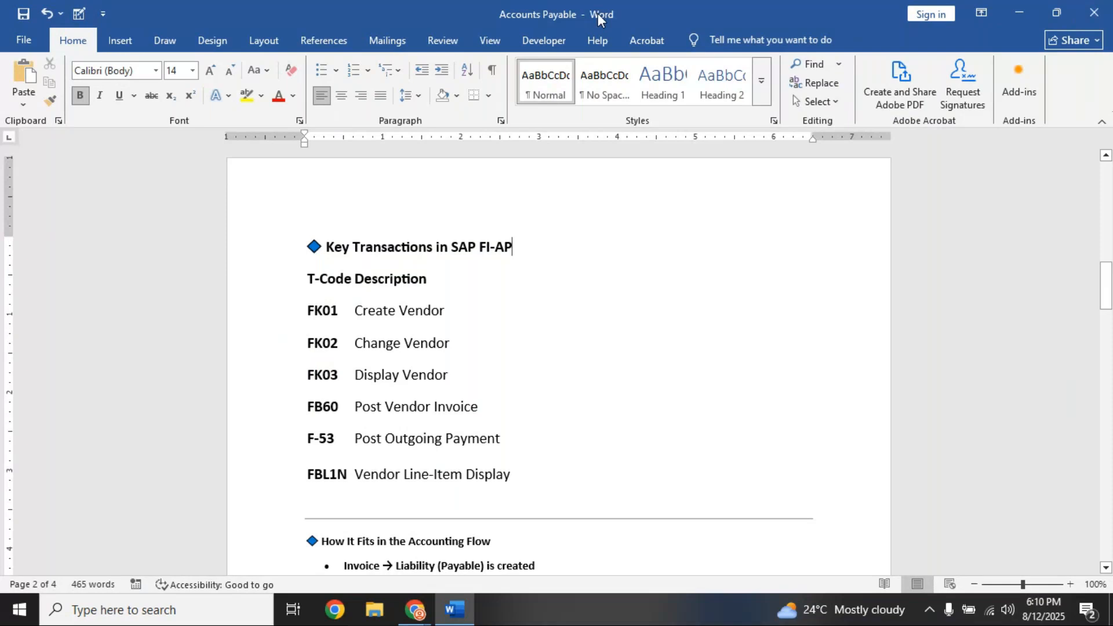
Step: Launch VMware Workstation from the desktop and resume the "ECC - Windows Server 2003 Enterprise Edition" virtual machine
left_click(1020, 16)
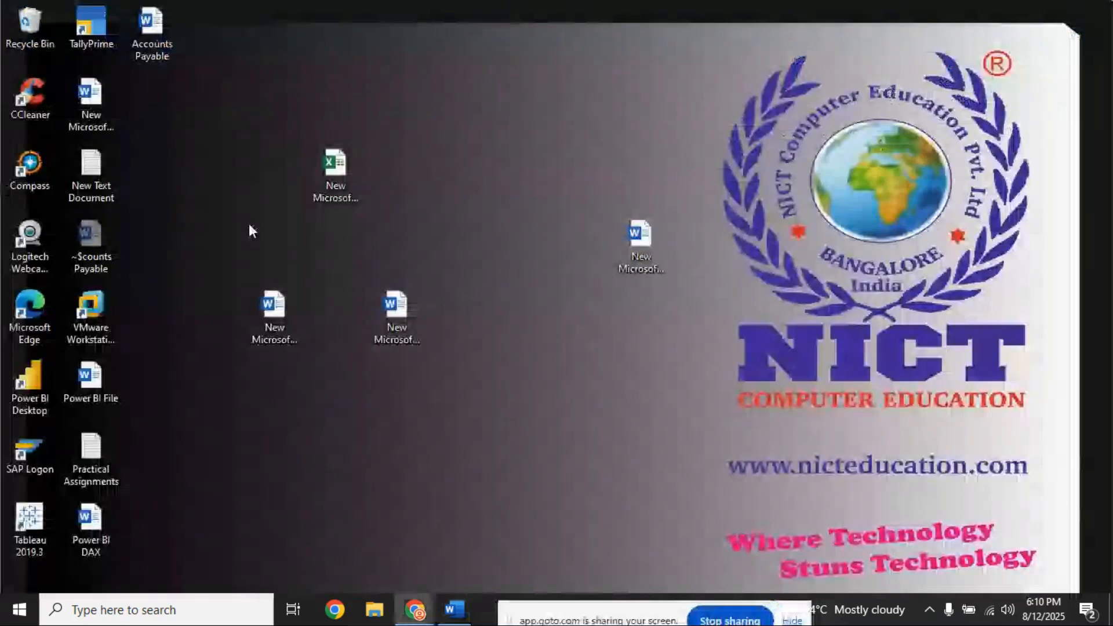
double_click(91, 315)
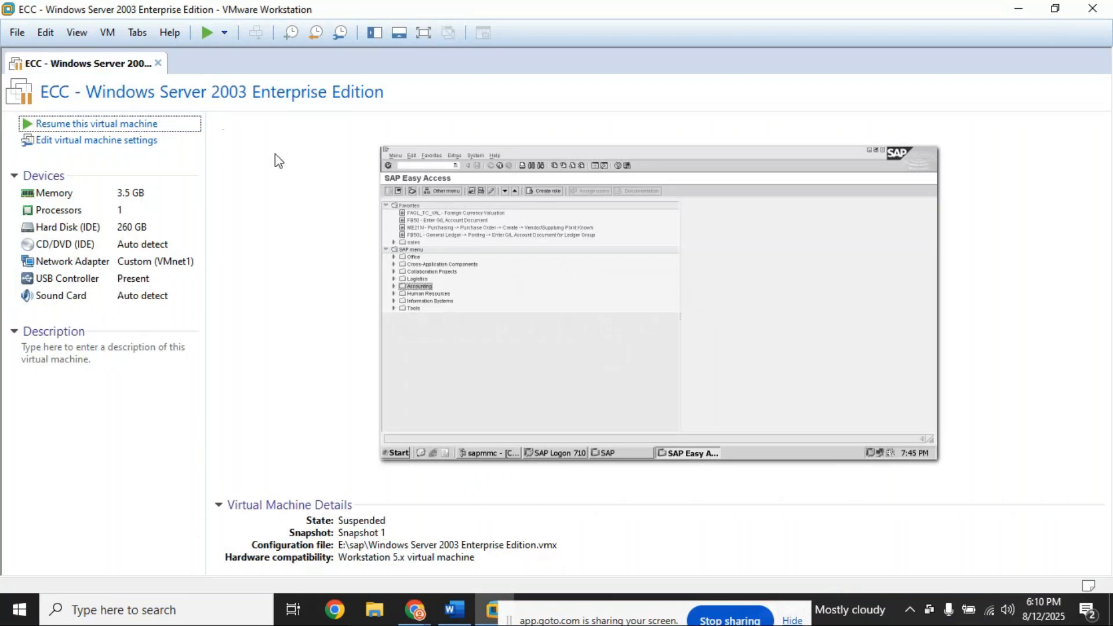
left_click(116, 124)
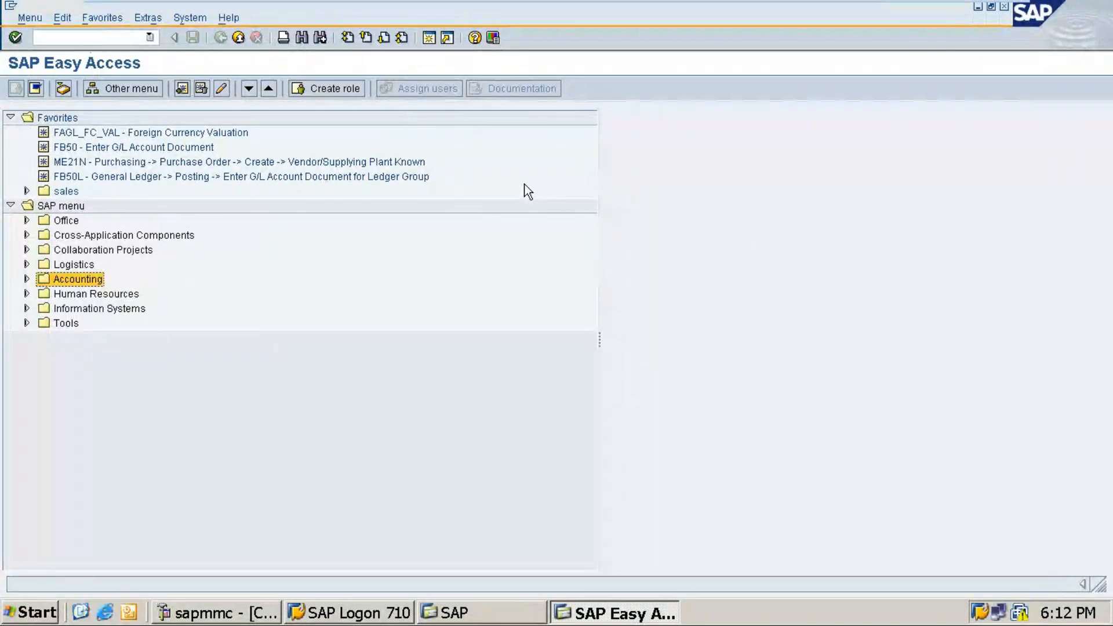
Step: Run transaction SPRO from SAP Easy Access and open the SAP Reference IMG
left_click(97, 36)
type("spro")
key("Return")
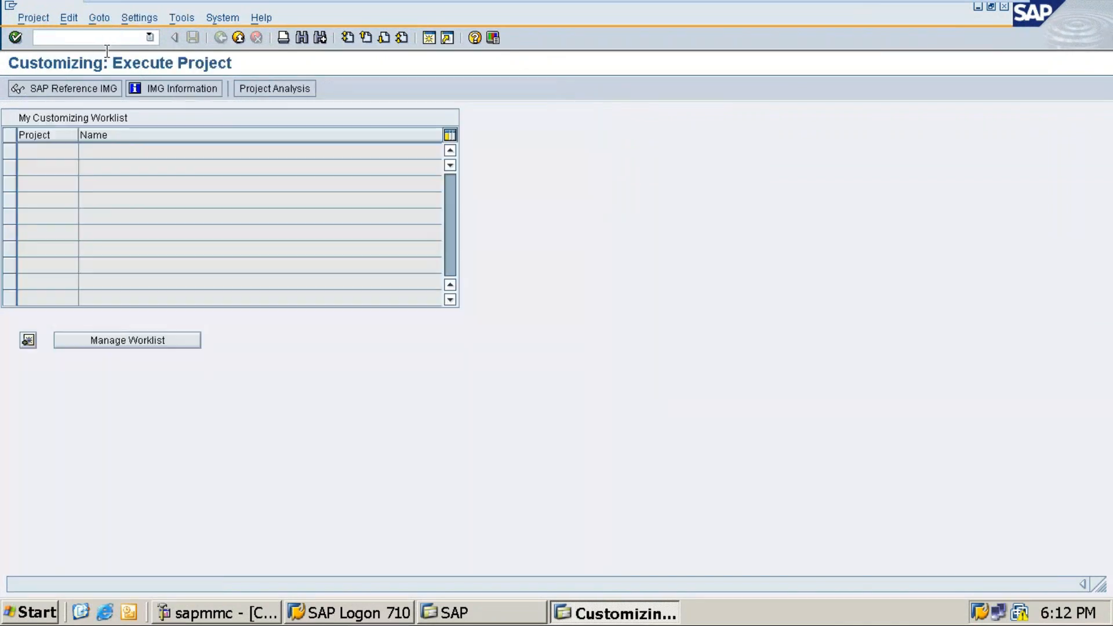
left_click(68, 90)
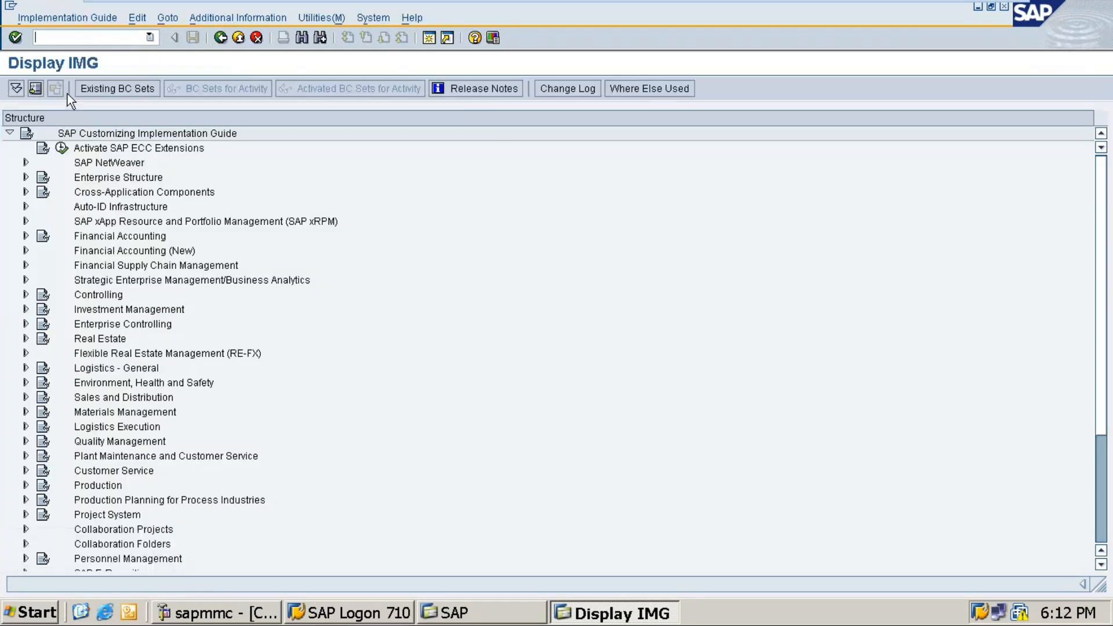
Step: Under Financial Accounting, expand the path to Preparations for Creating Vendor Master Data and execute Define Account Groups with Screen Layout (Vendors)
left_click(26, 236)
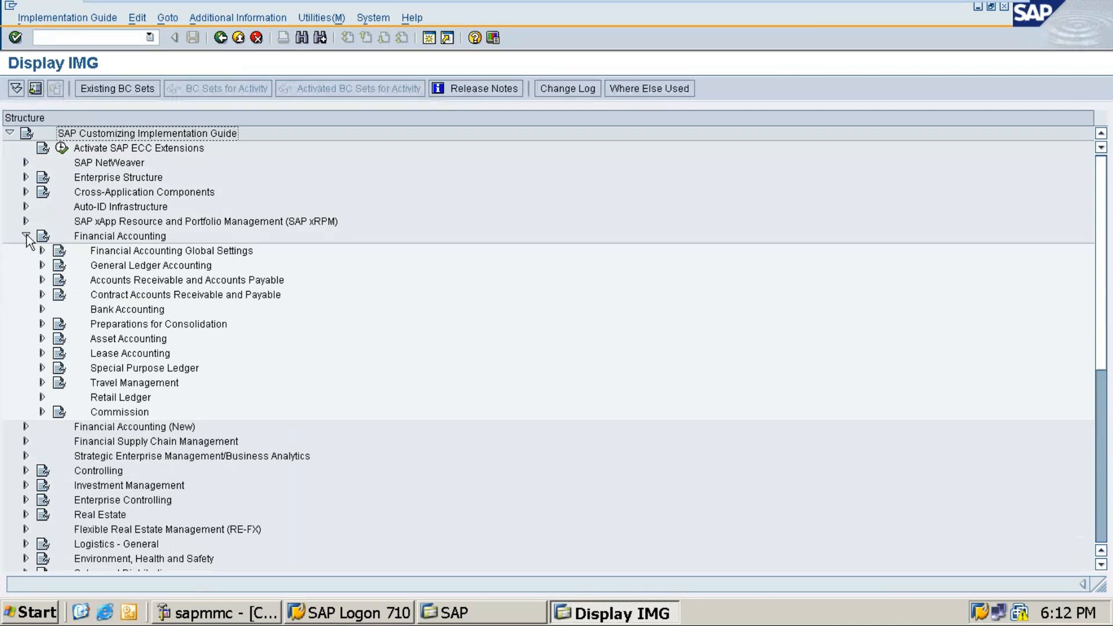
left_click(43, 280)
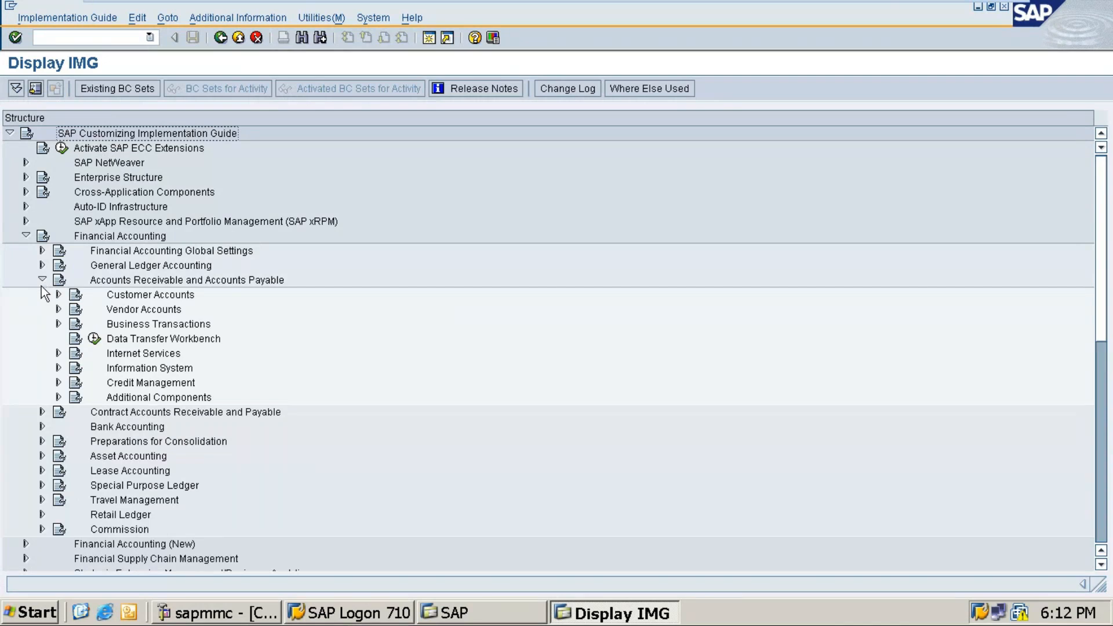
left_click(58, 311)
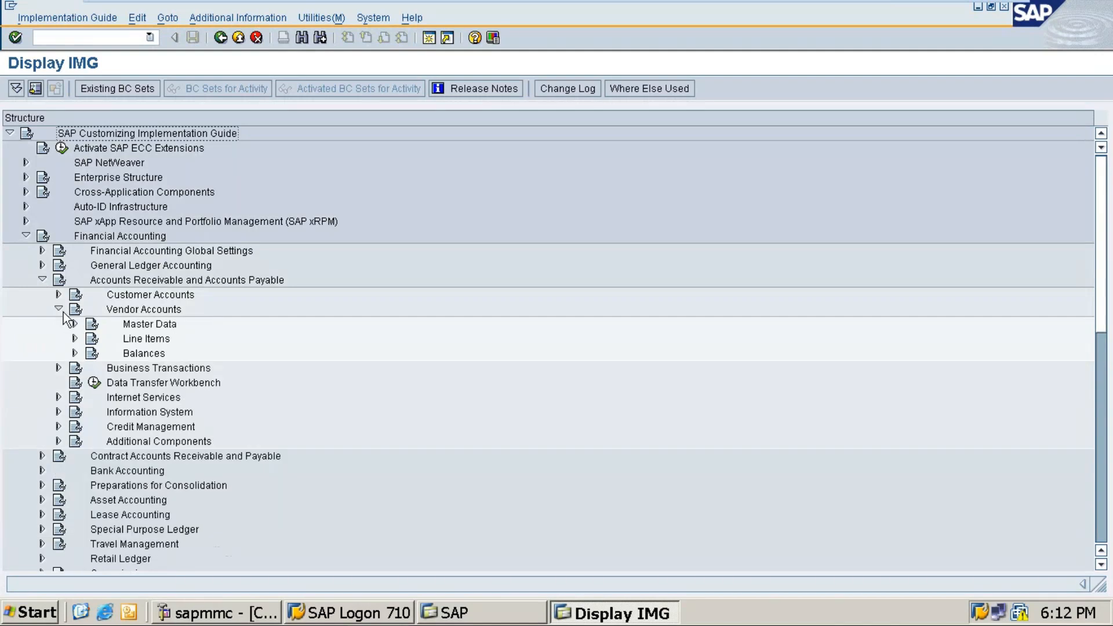
left_click(73, 324)
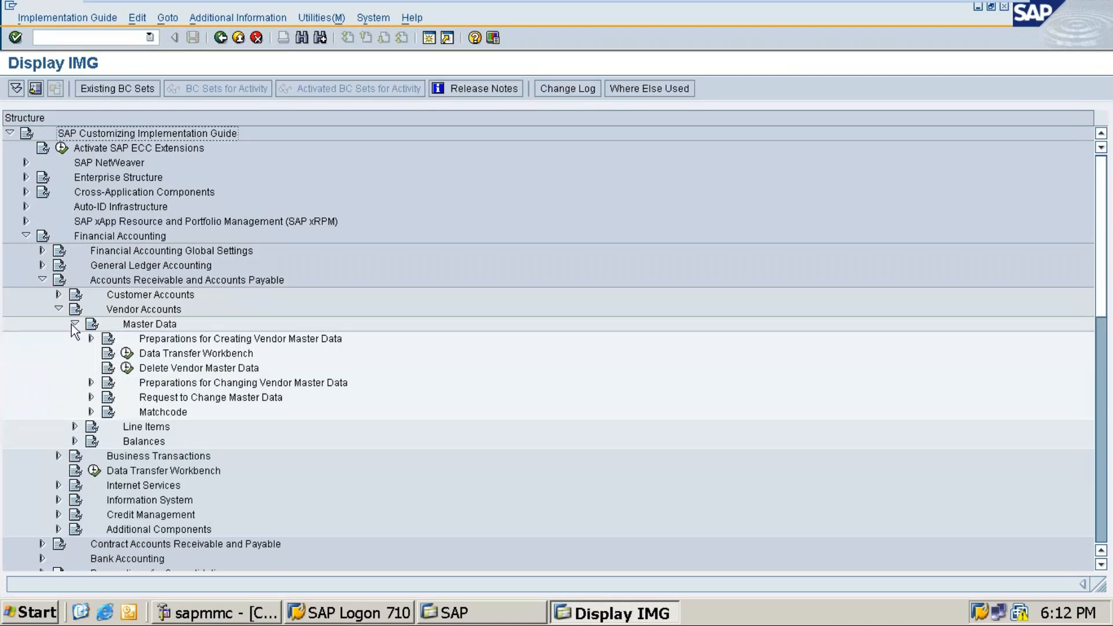
left_click(91, 339)
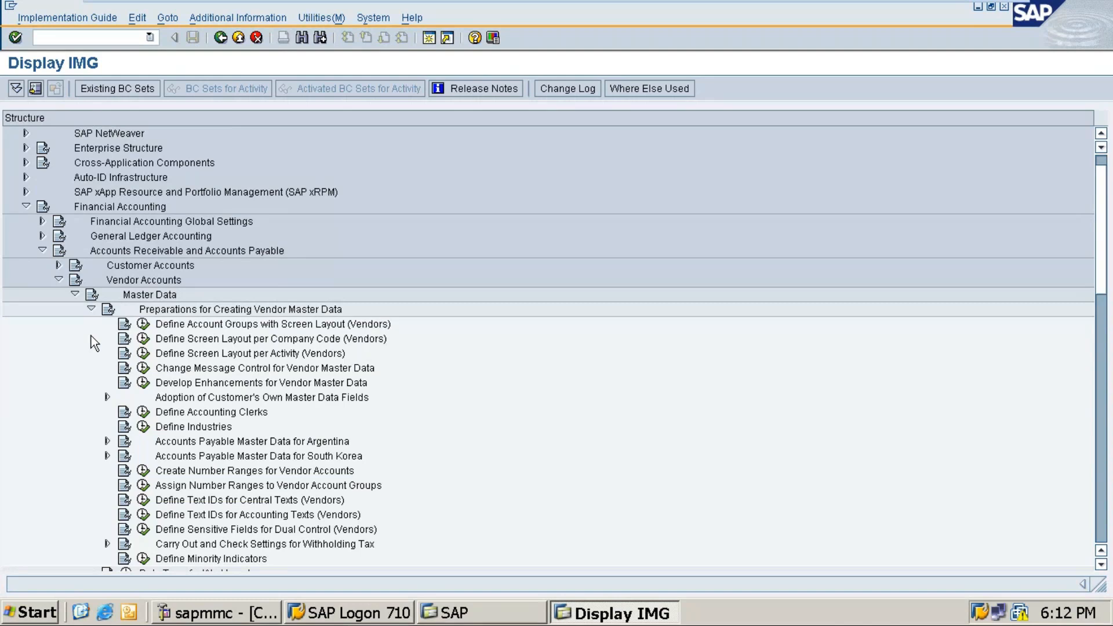
left_click(144, 326)
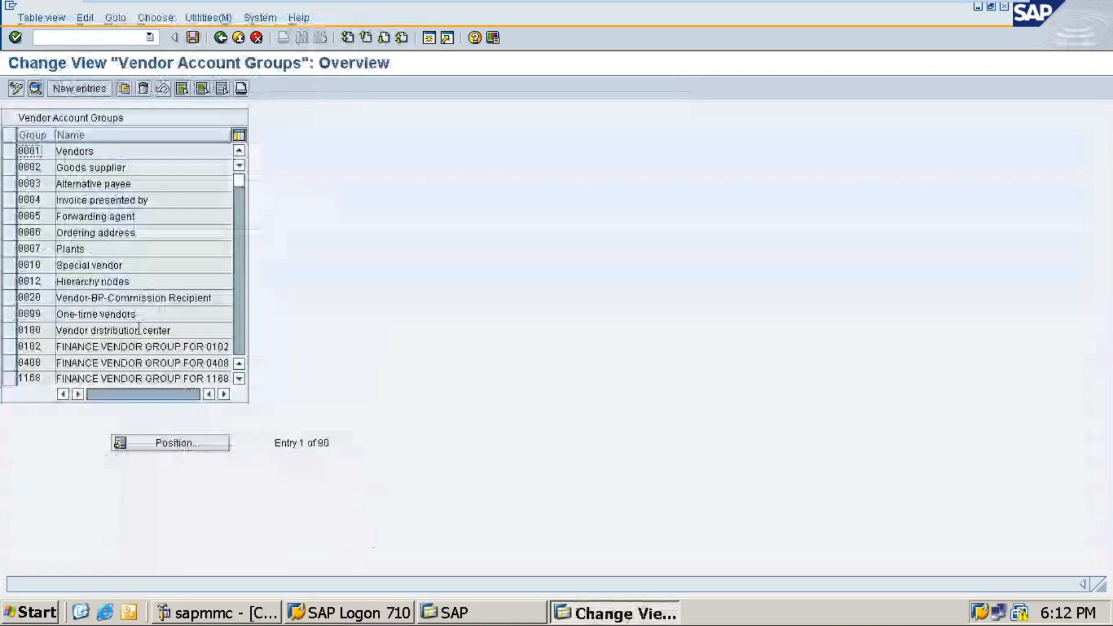
Step: Position the vendor account groups list at INVN and open that group's details
left_click(161, 445)
type("inv")
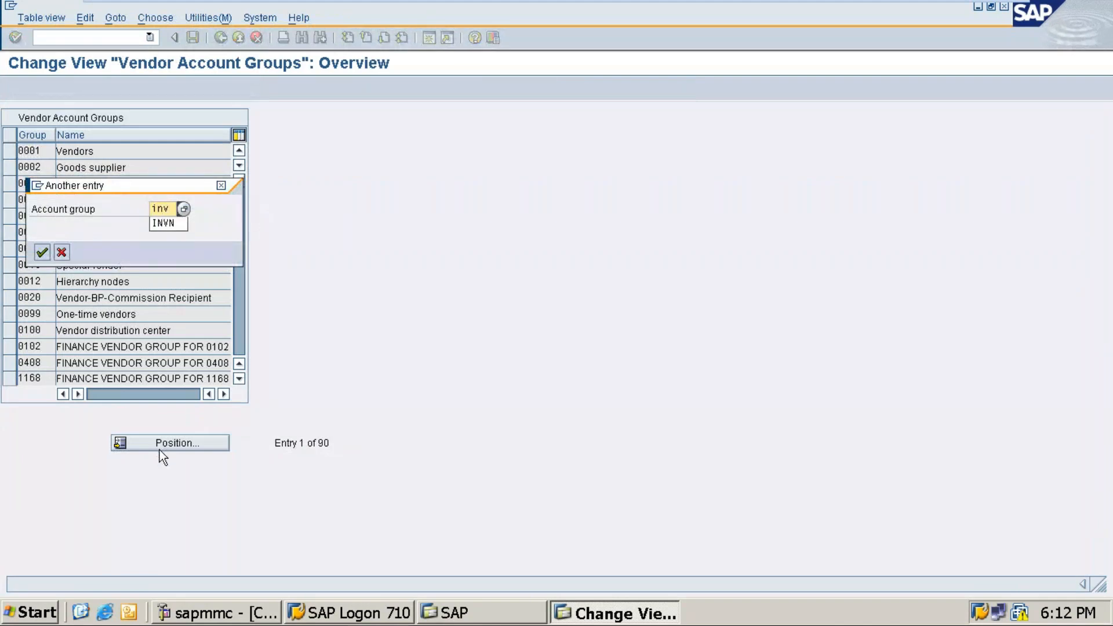
key("Return")
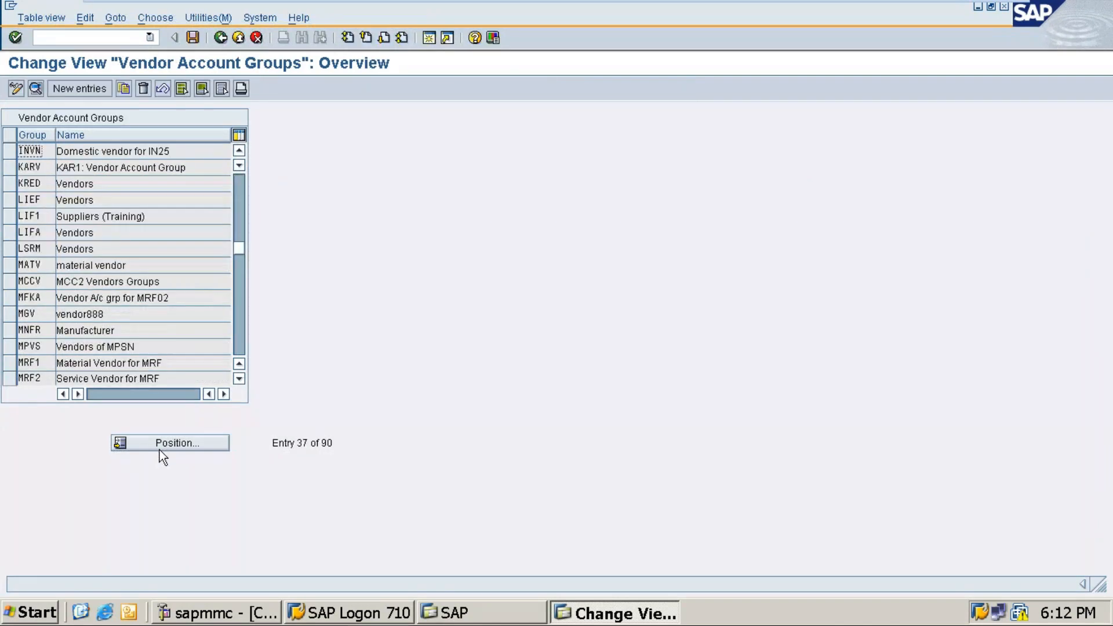
double_click(85, 155)
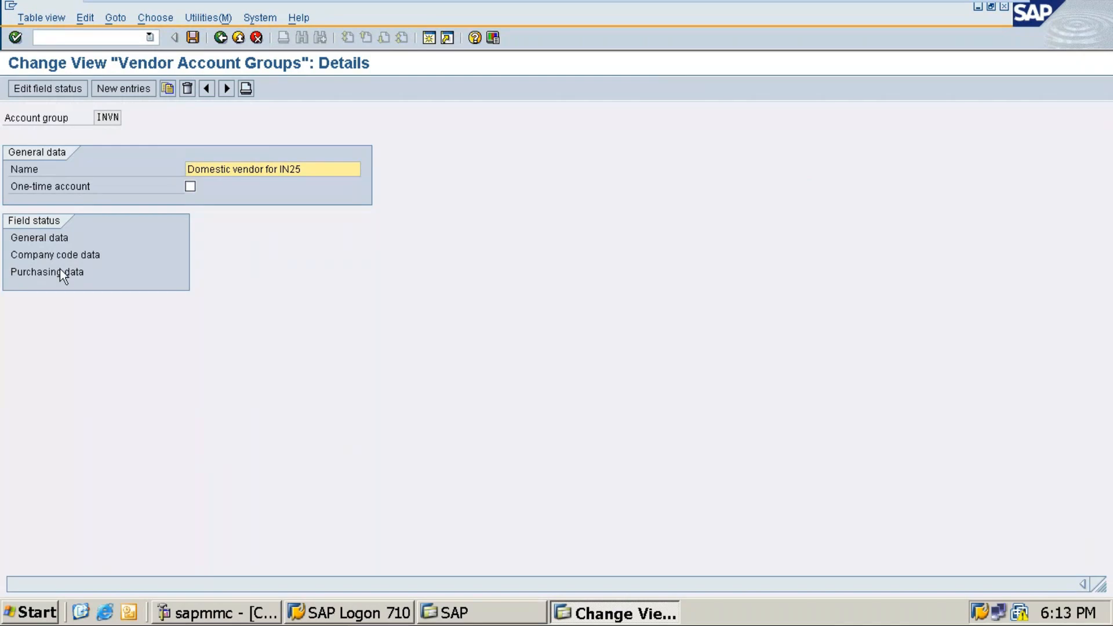
Step: Examine the Account management field status within the group's company code data and return to the implementation guide
left_click(68, 255)
double_click(67, 253)
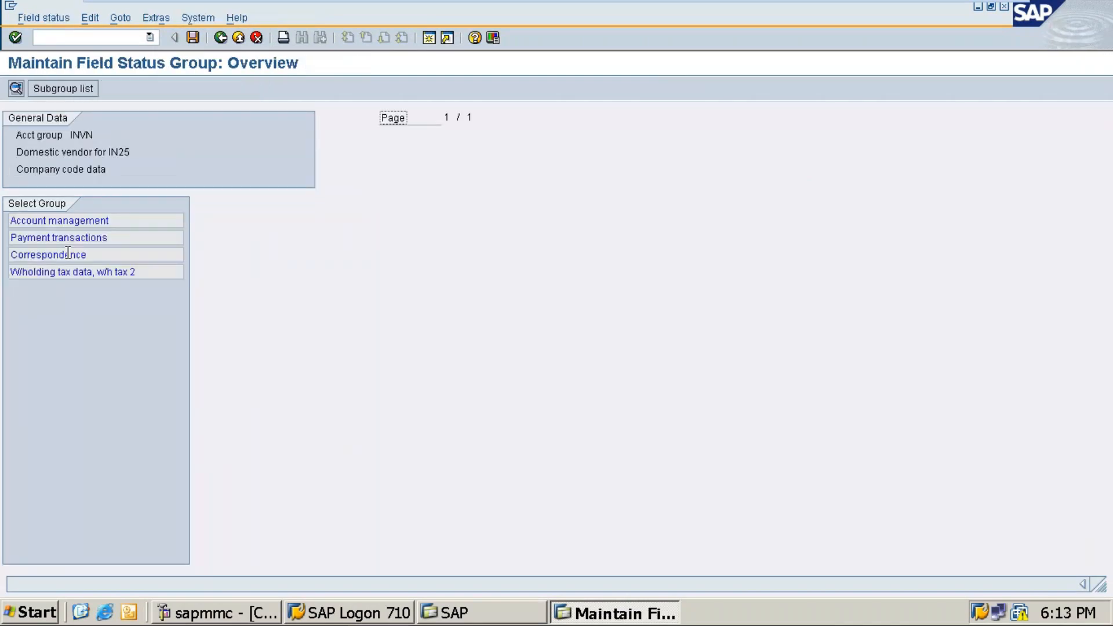
double_click(64, 219)
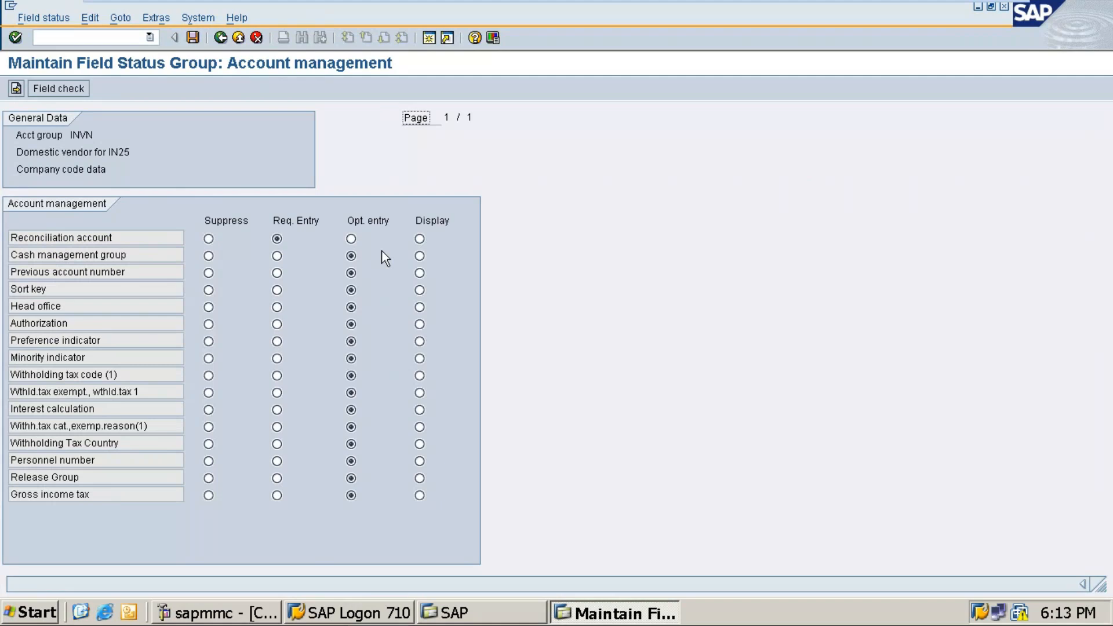
left_click(221, 38)
left_click(220, 38)
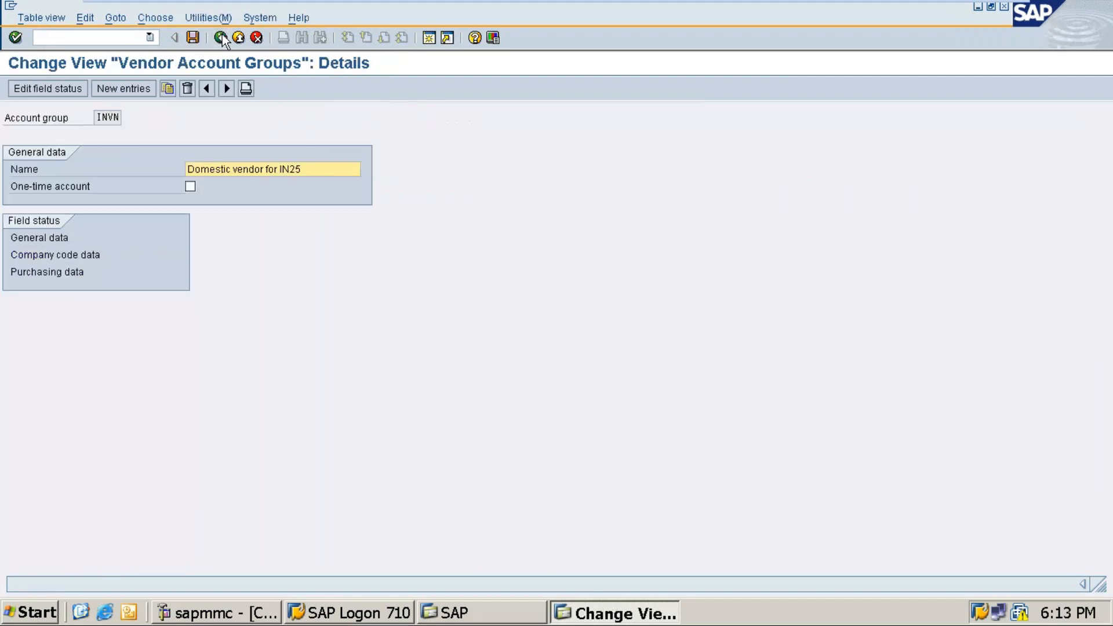
left_click(221, 38)
left_click(221, 37)
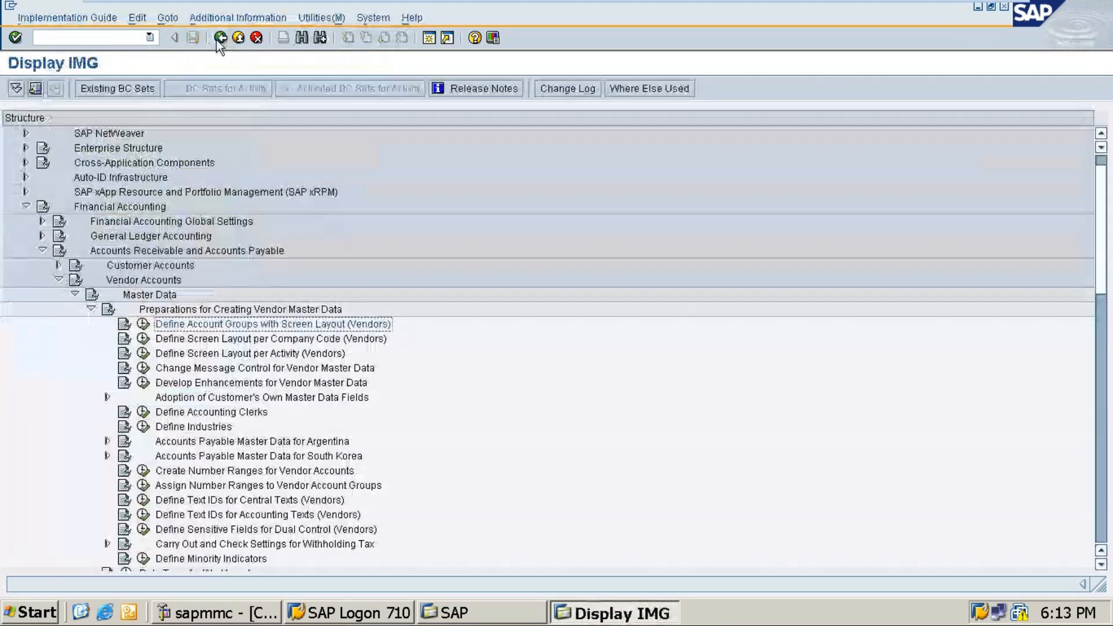
Step: Start a vendor number range interval numbered 23, cancel it, and return to the implementation guide without saving
left_click(144, 473)
left_click(57, 169)
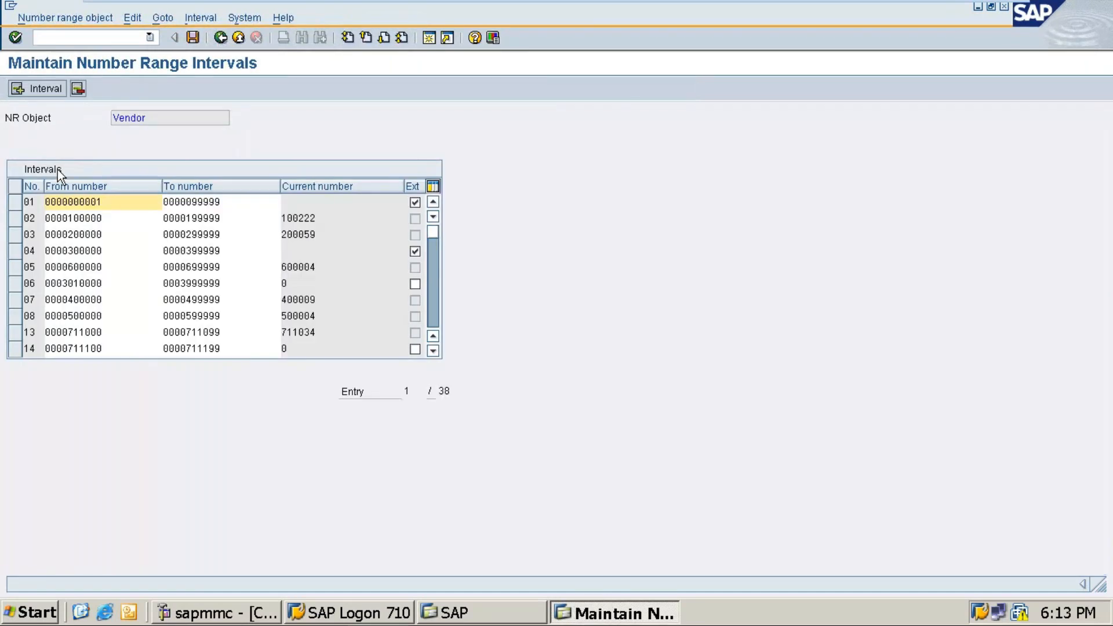
left_click(18, 90)
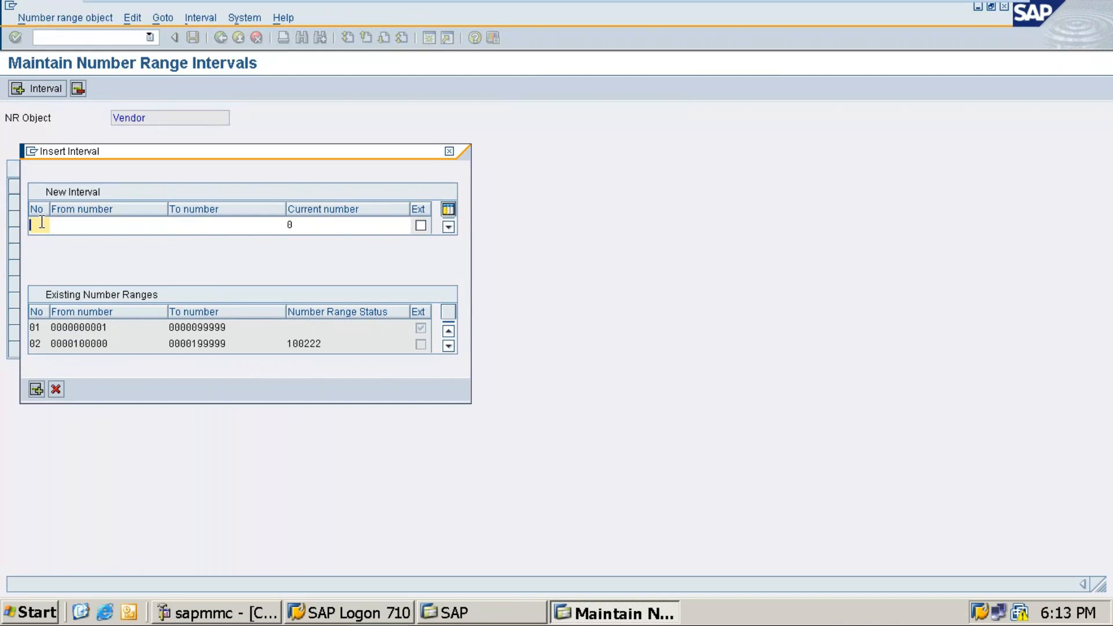
type("23")
left_click(85, 223)
left_click(172, 224)
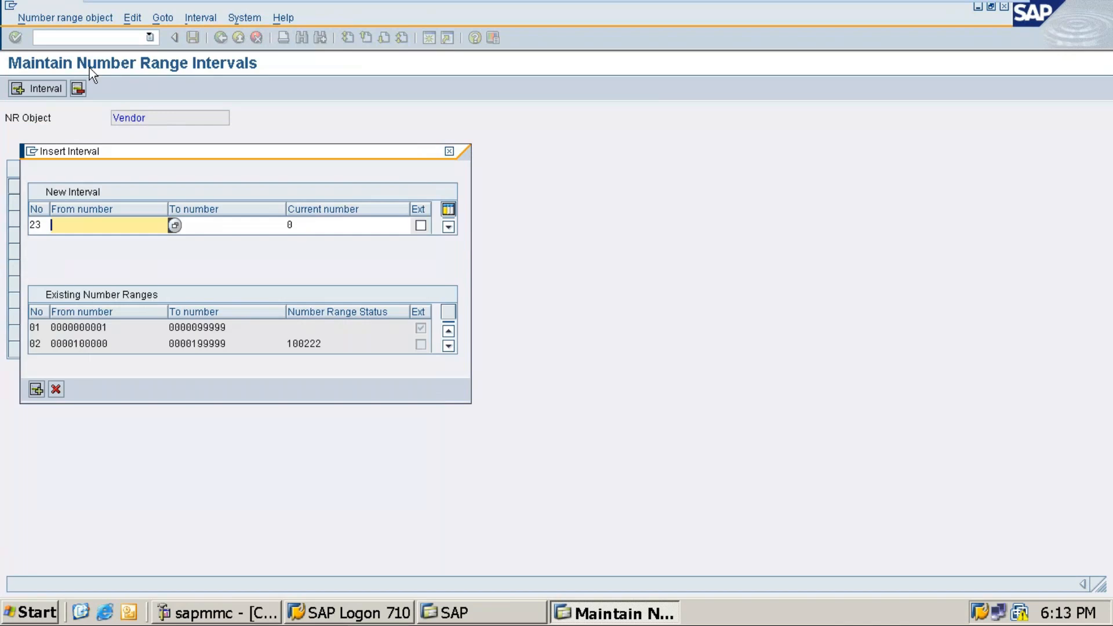
left_click(450, 152)
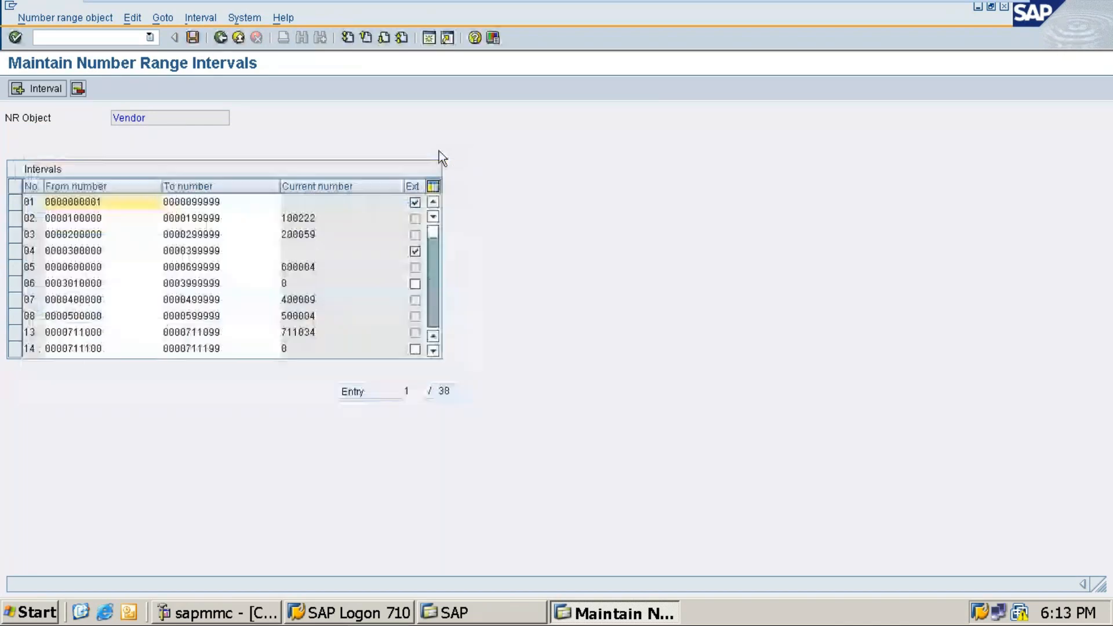
left_click(223, 37)
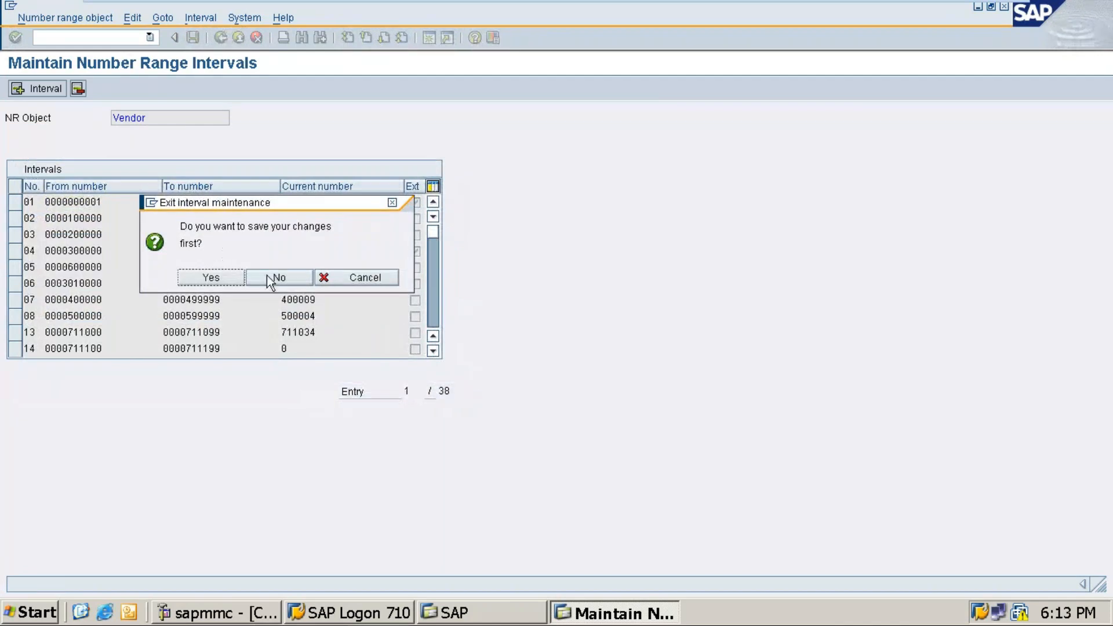
left_click(268, 277)
left_click(222, 37)
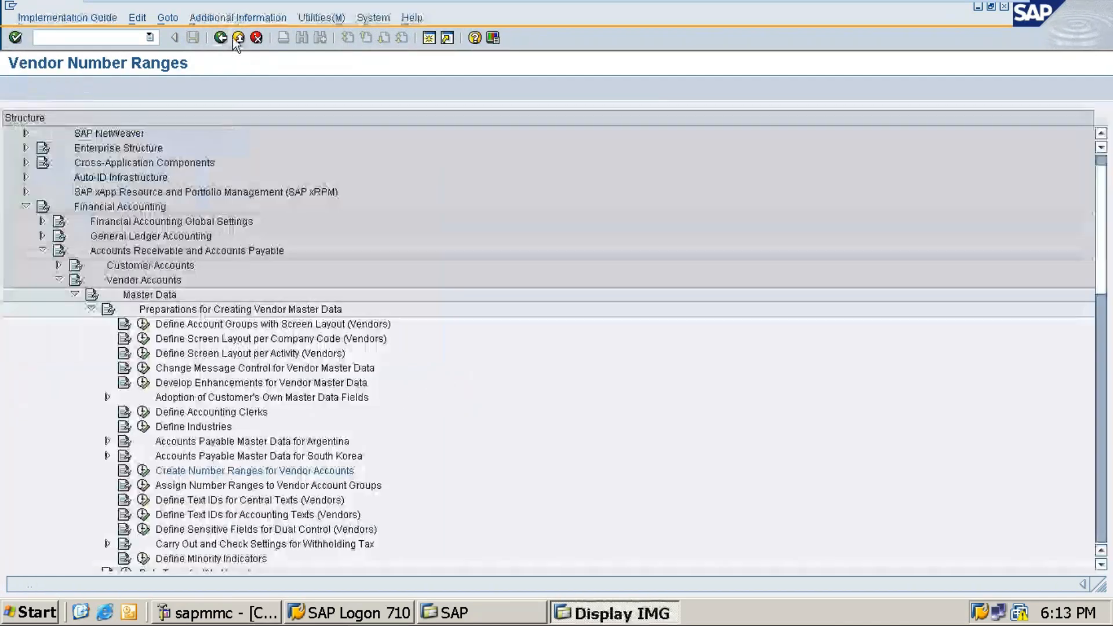
Step: Look up account group INVN in Assign Number Ranges to Vendor Account Groups and return to the implementation guide
left_click(144, 487)
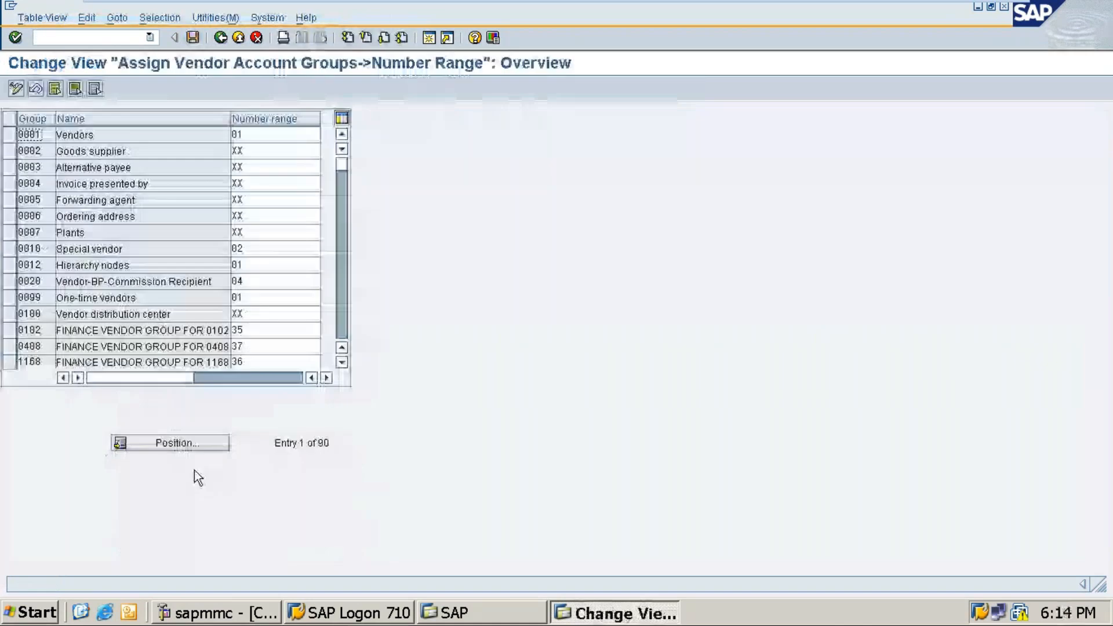
left_click(173, 443)
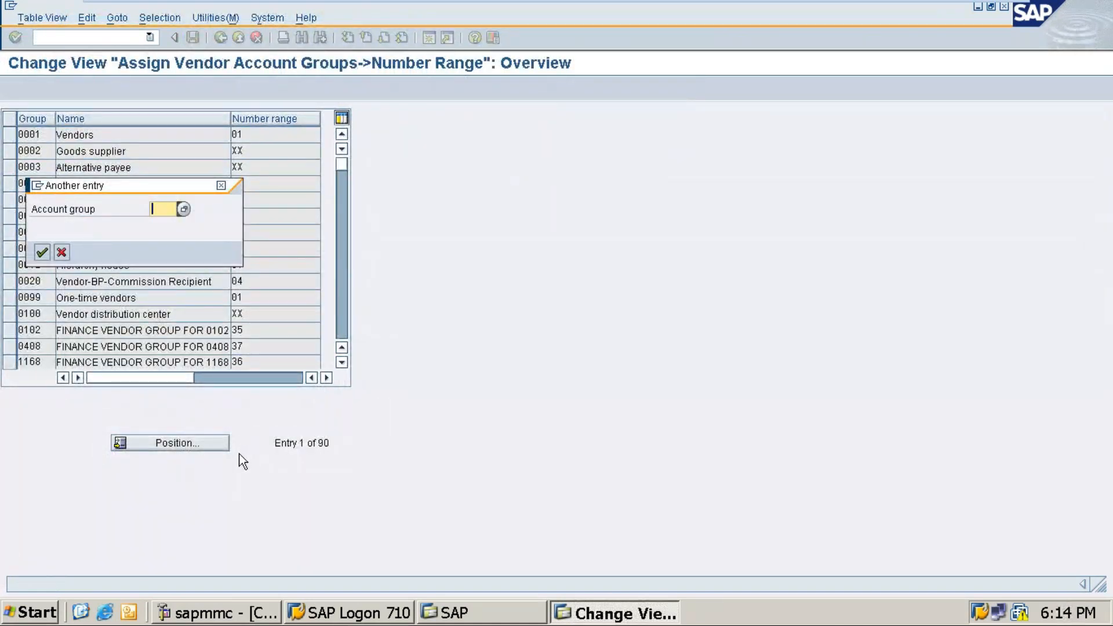
type("5")
key("BackSpace")
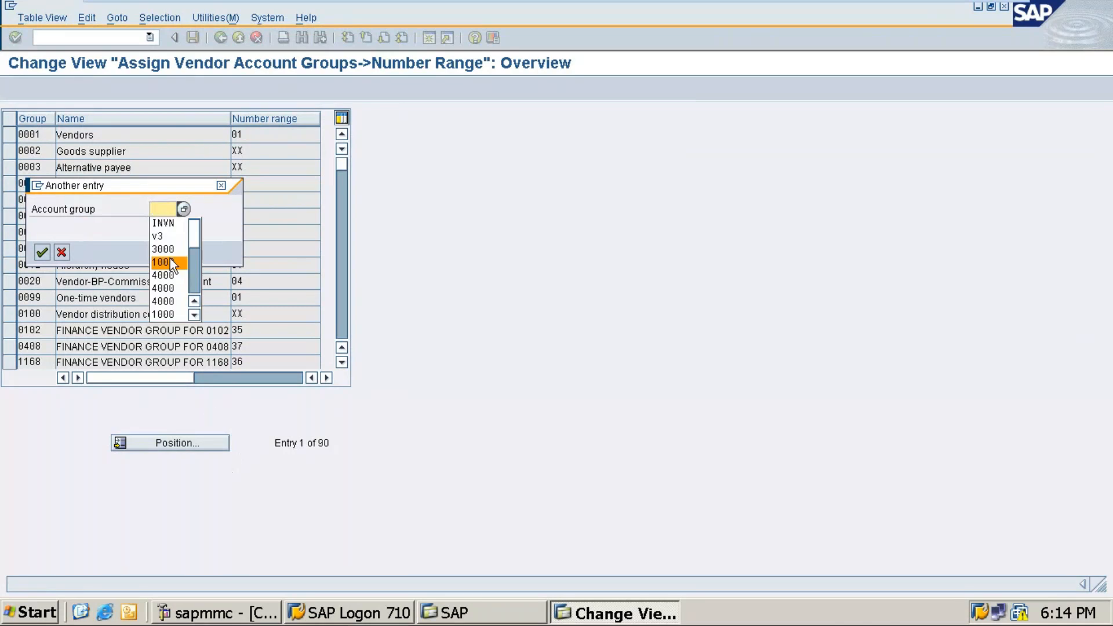
left_click(167, 223)
left_click(36, 252)
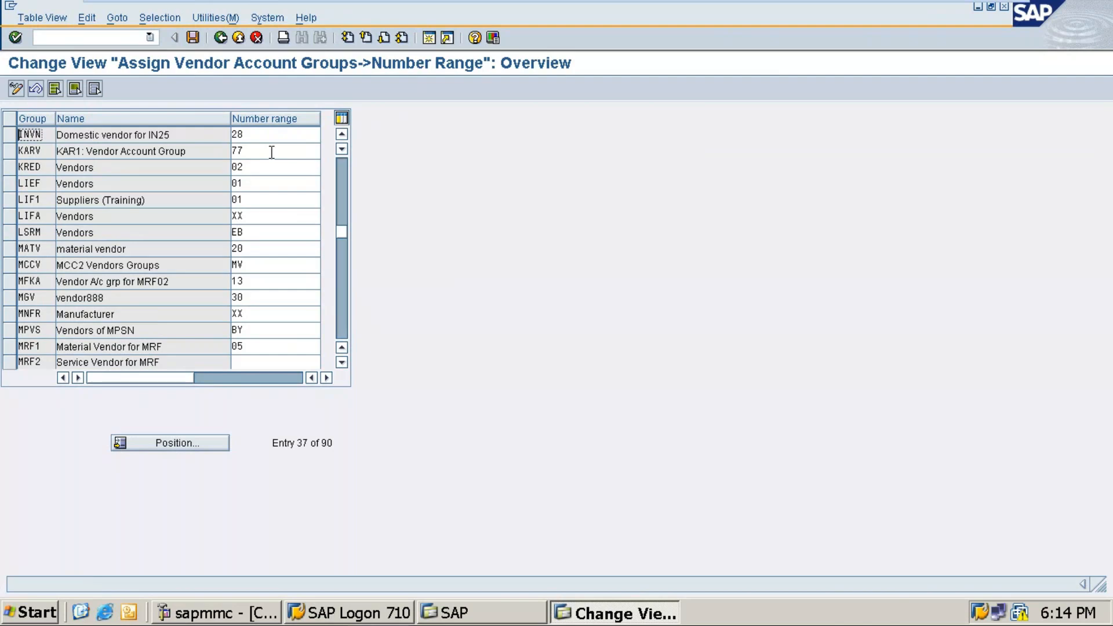
left_click(220, 38)
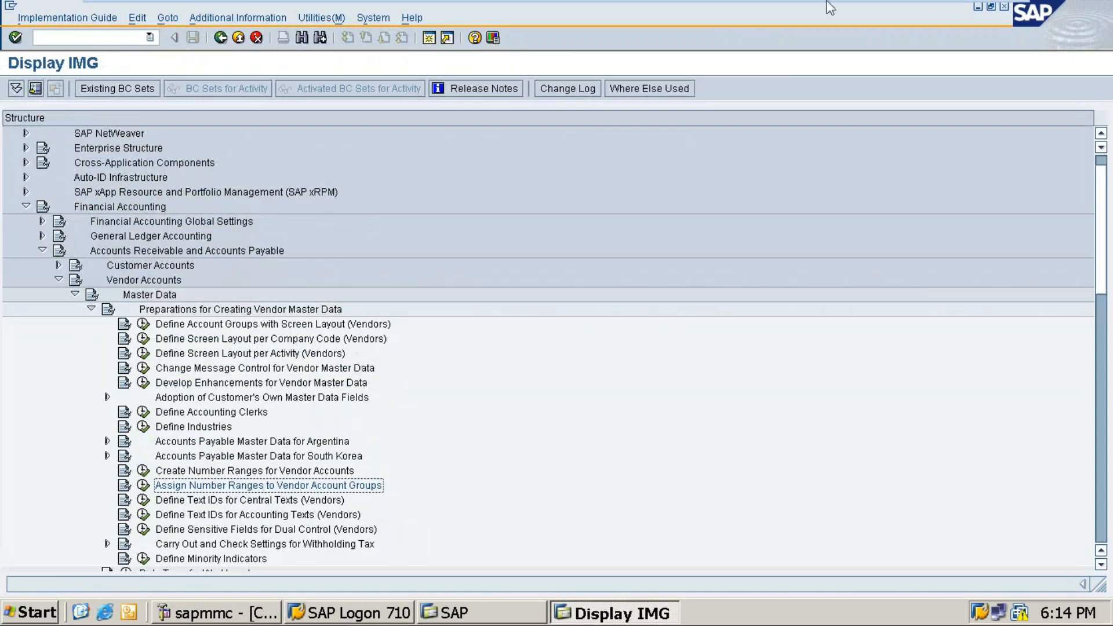
Step: Switch to the GoTo Meeting window, read the attendees' chat messages, and return to the VMware virtual machine
mouse_move(914, 4)
left_click(967, 13)
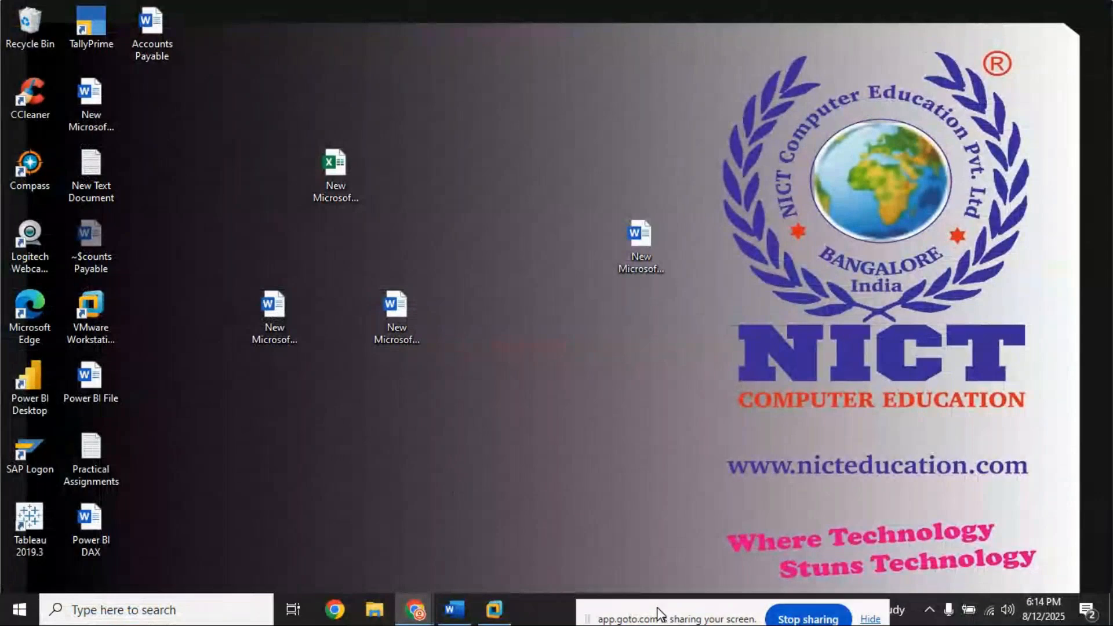
mouse_move(415, 609)
left_click(394, 565)
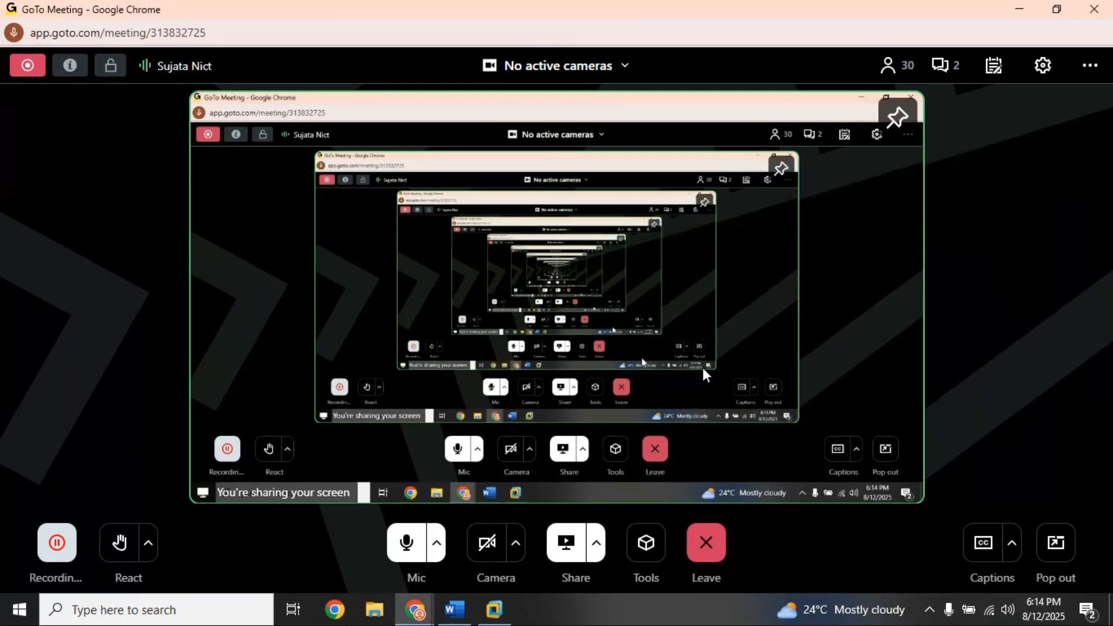
left_click(945, 65)
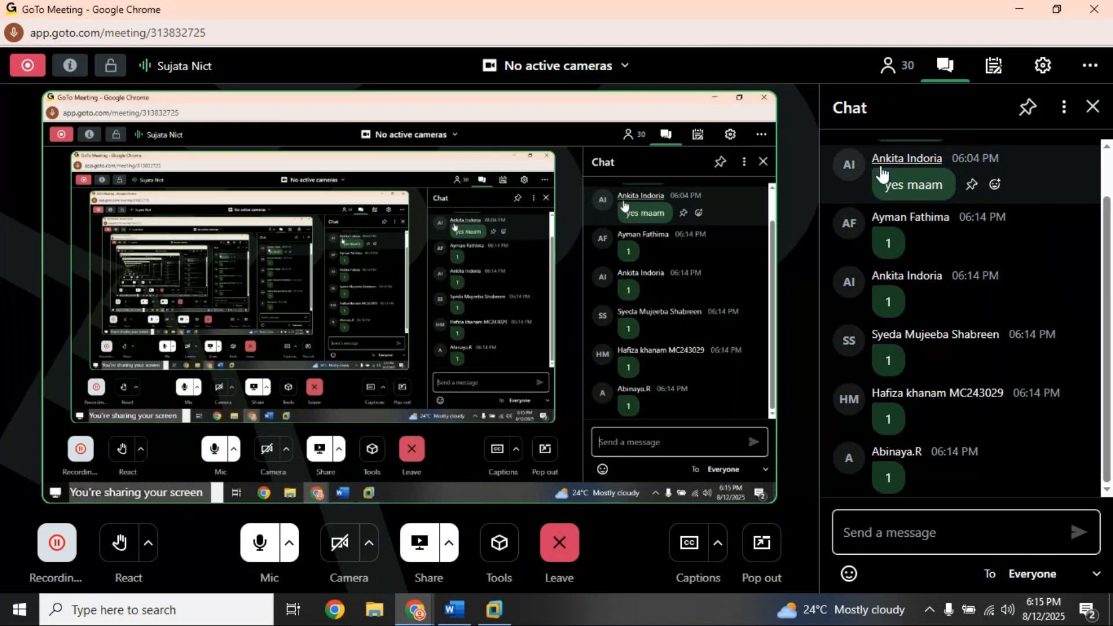
left_click(1018, 9)
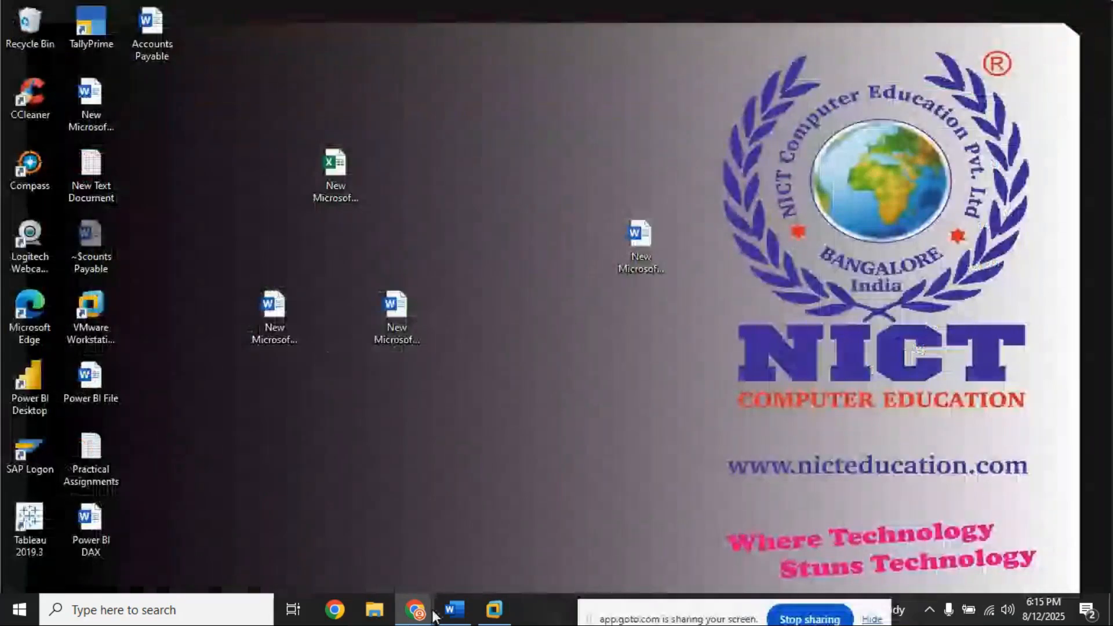
left_click(494, 610)
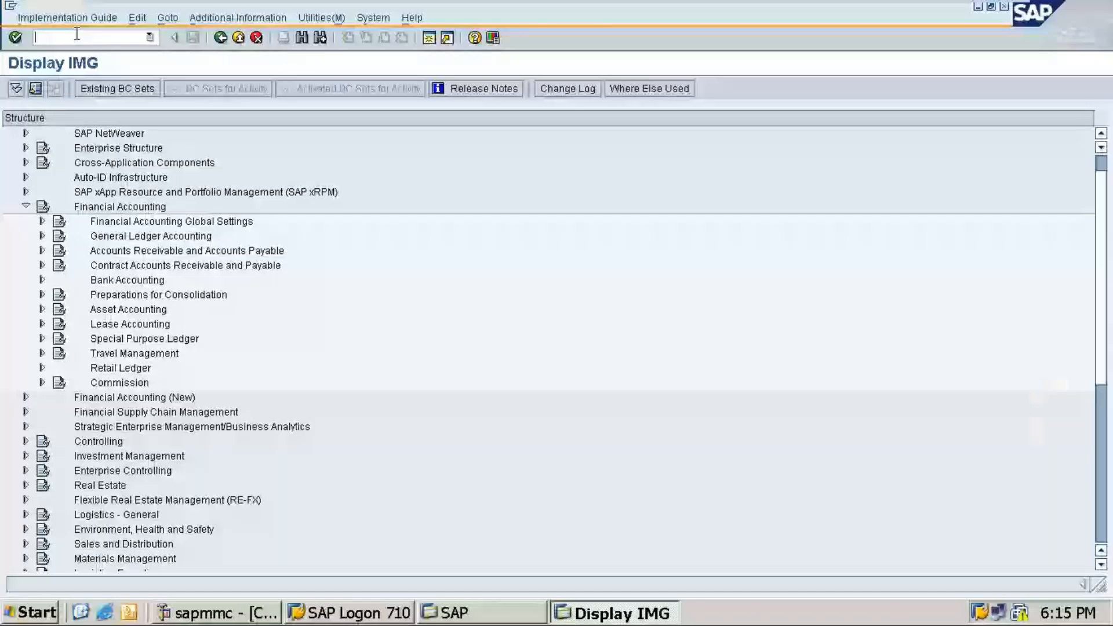
Step: Open the Customer/Vendor Tolerances overview by transaction code and position the list at company code IN25
type("/n")
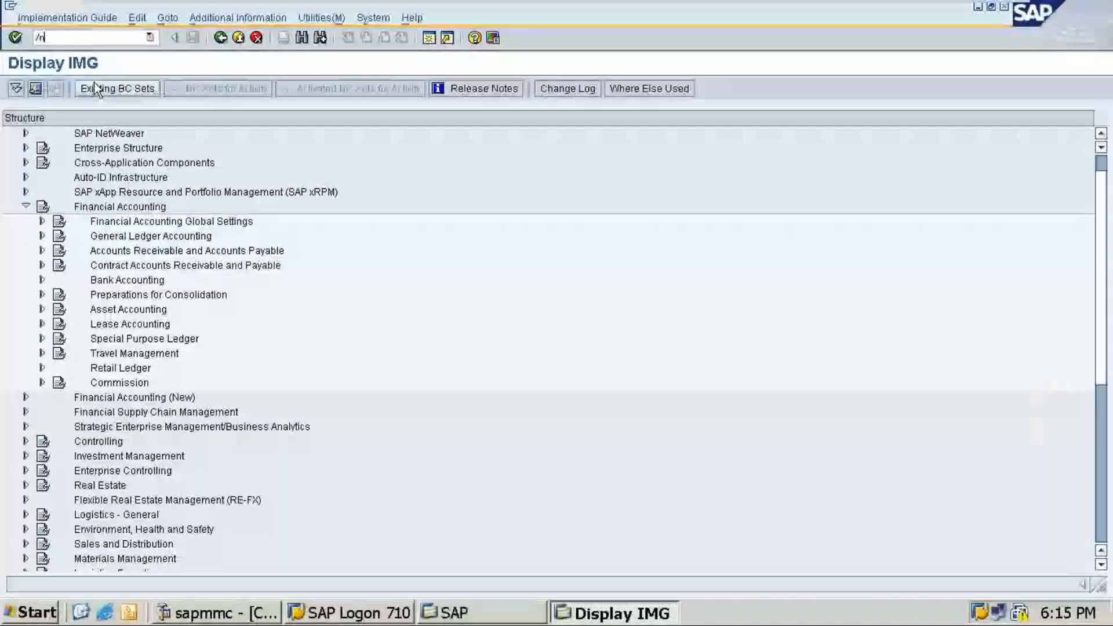
key("Return")
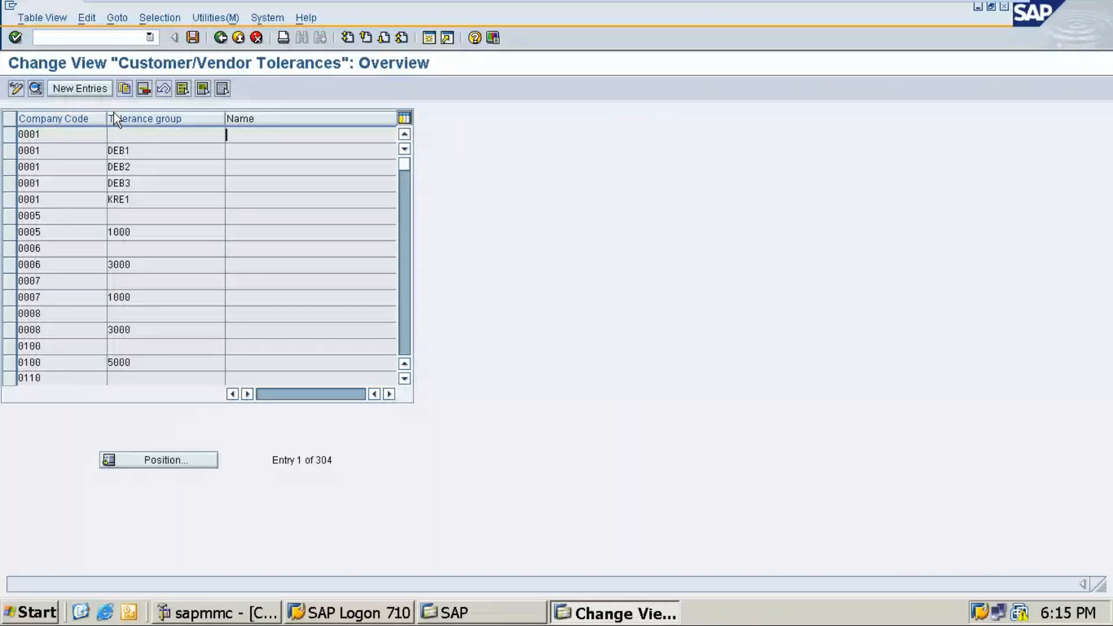
left_click(159, 460)
type("in2")
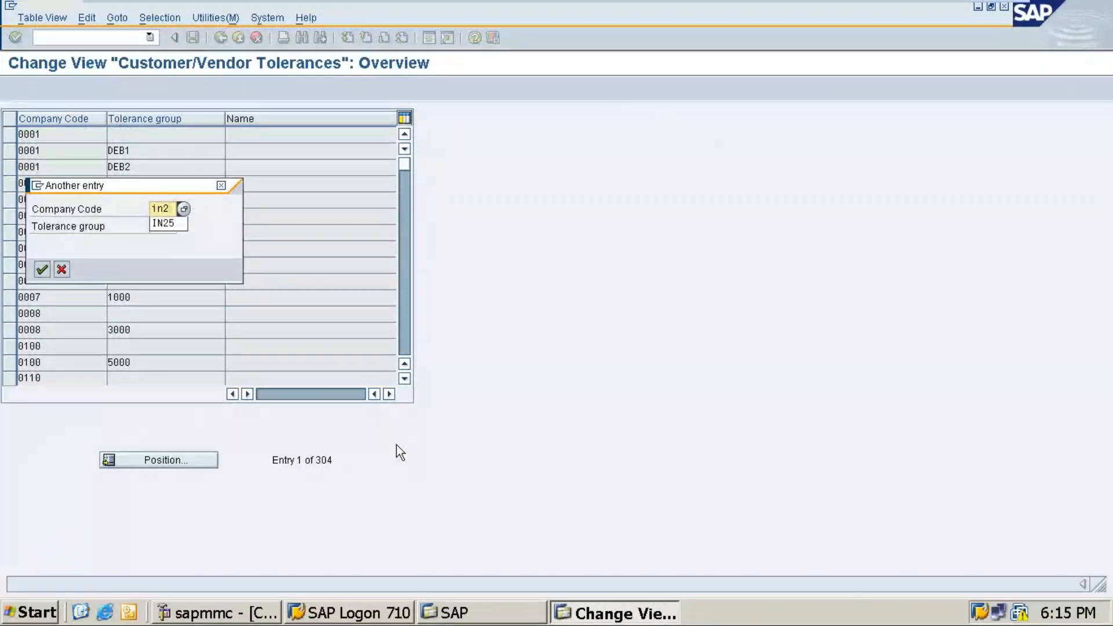
type("5")
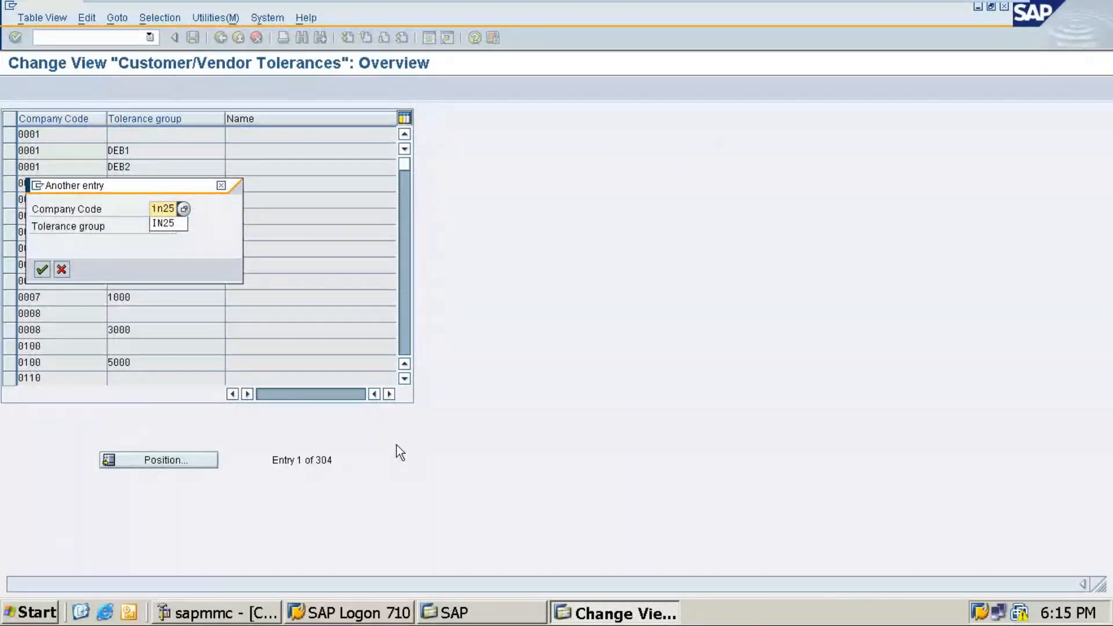
key("Return")
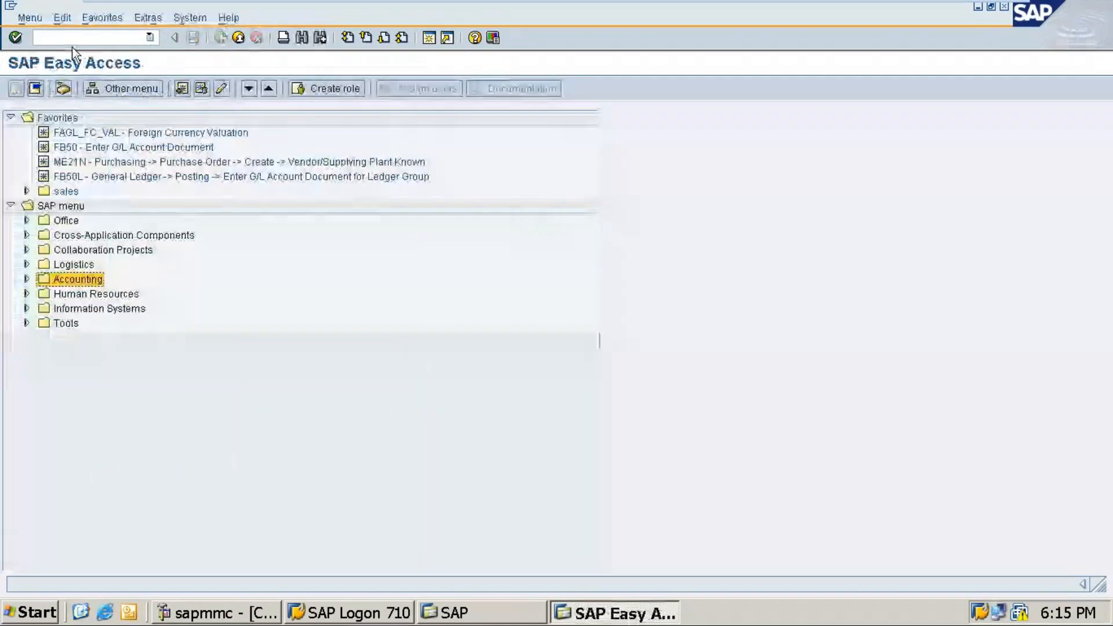
Step: Enter /noba3 as the transaction code without executing it, and switch to the Accounts Payable document in Word
type("/n")
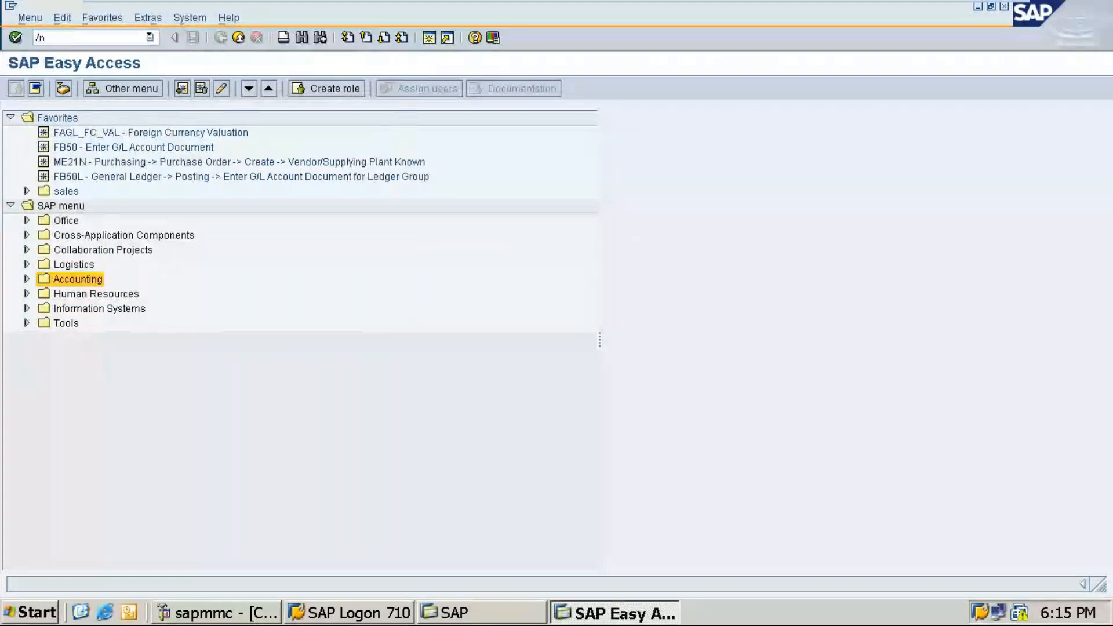
type("dba3")
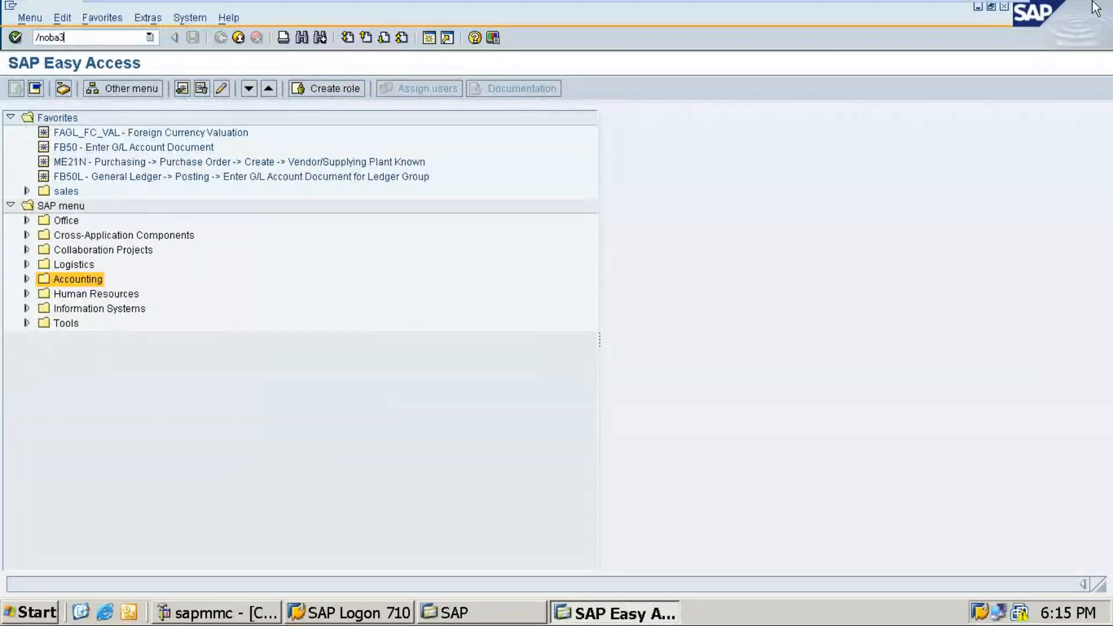
left_click(989, 5)
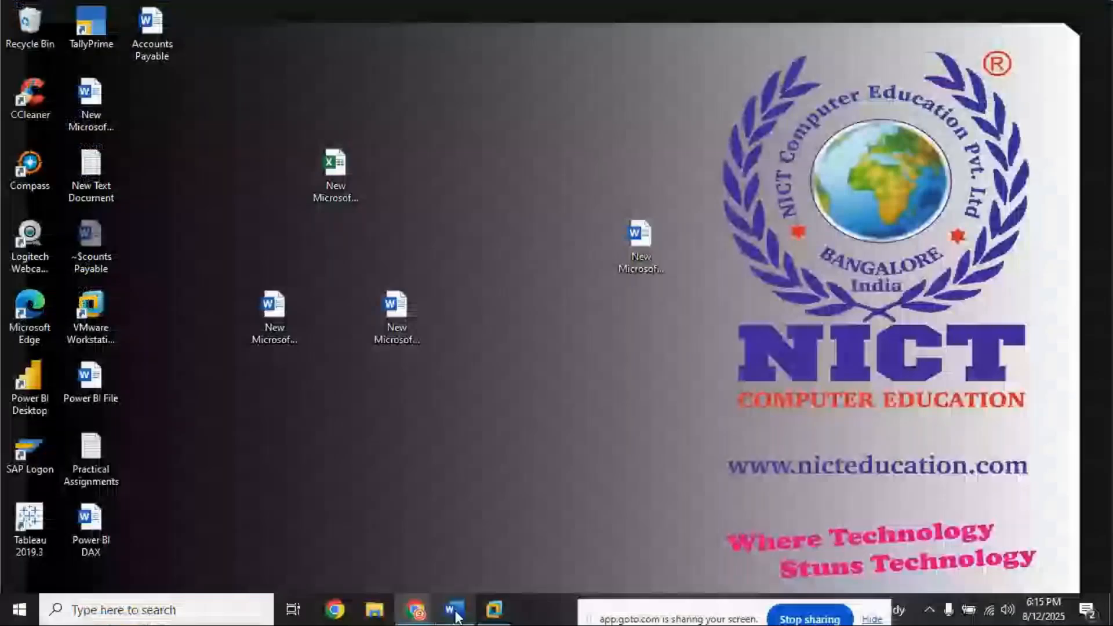
left_click(454, 610)
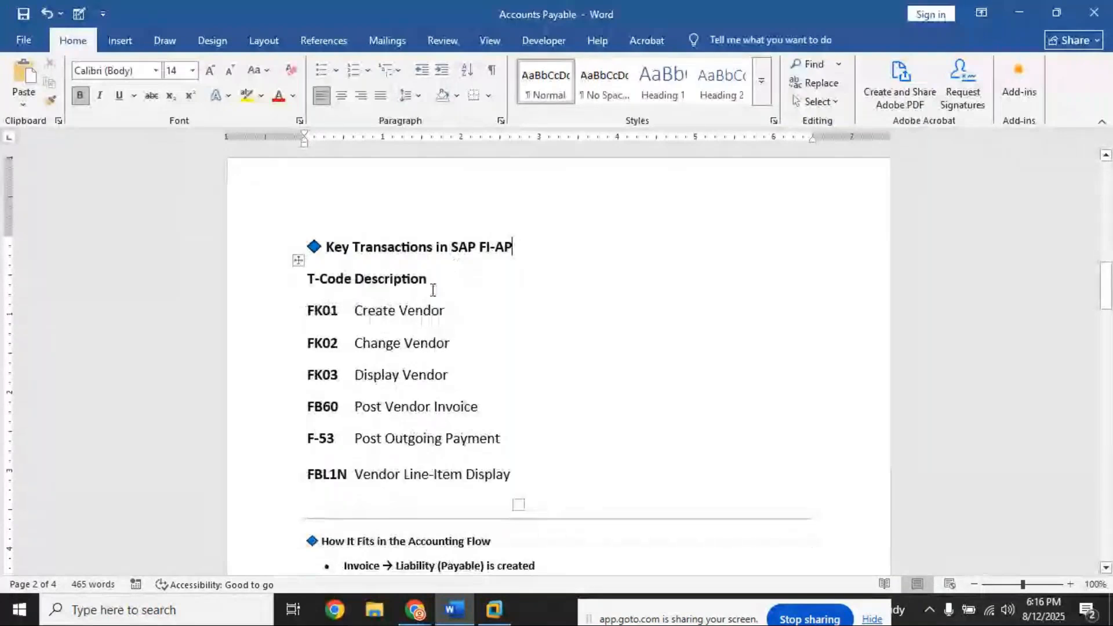
left_click(438, 288)
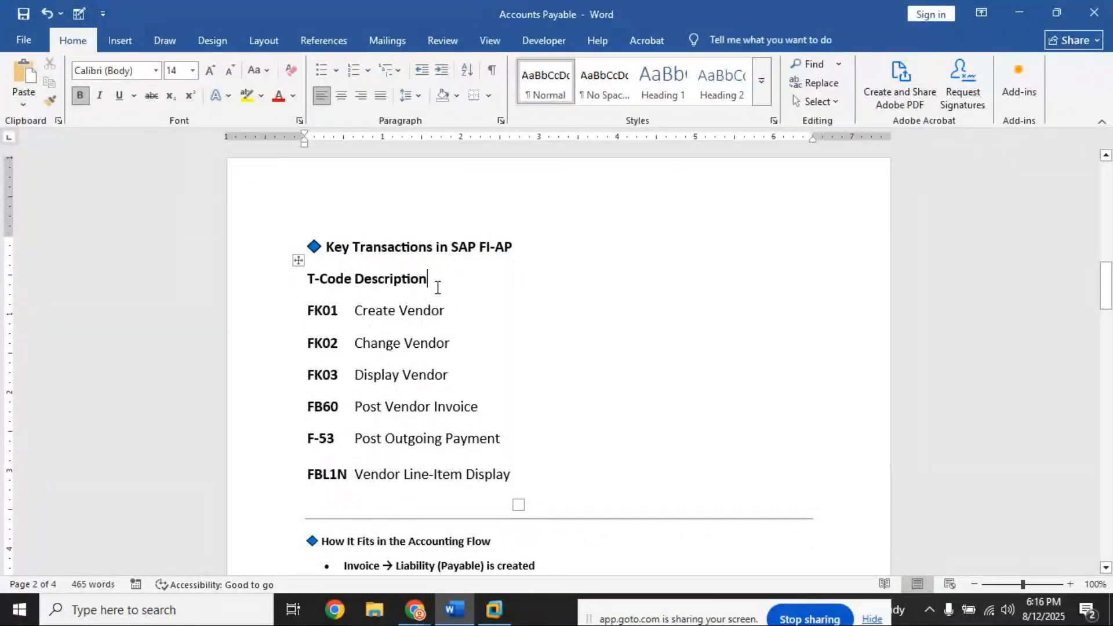
key("Return")
key("BackSpace")
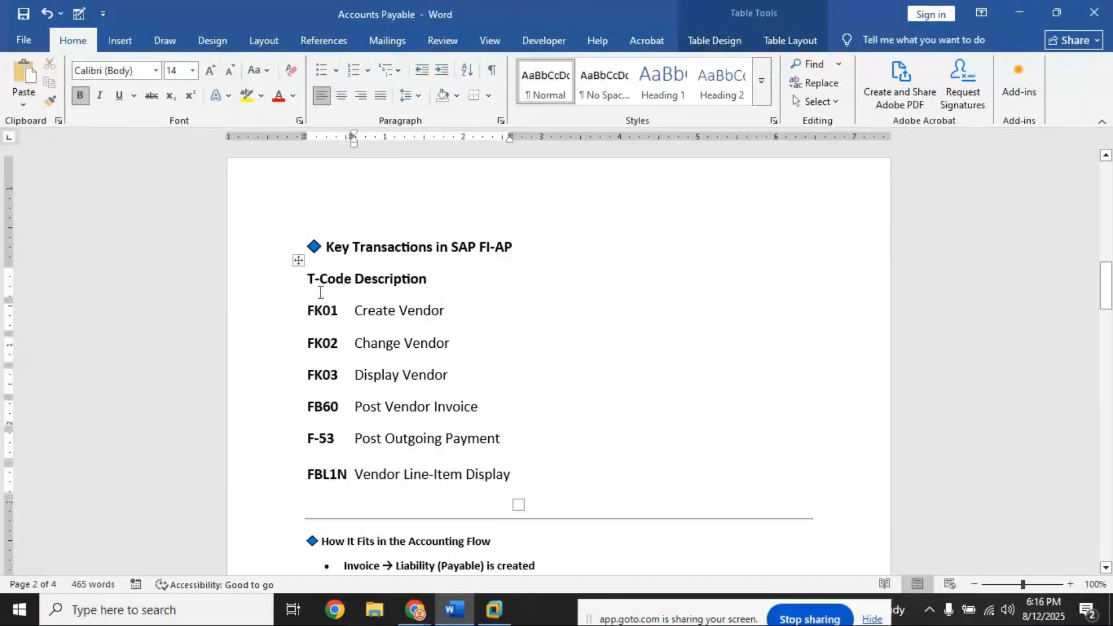
left_click(323, 219)
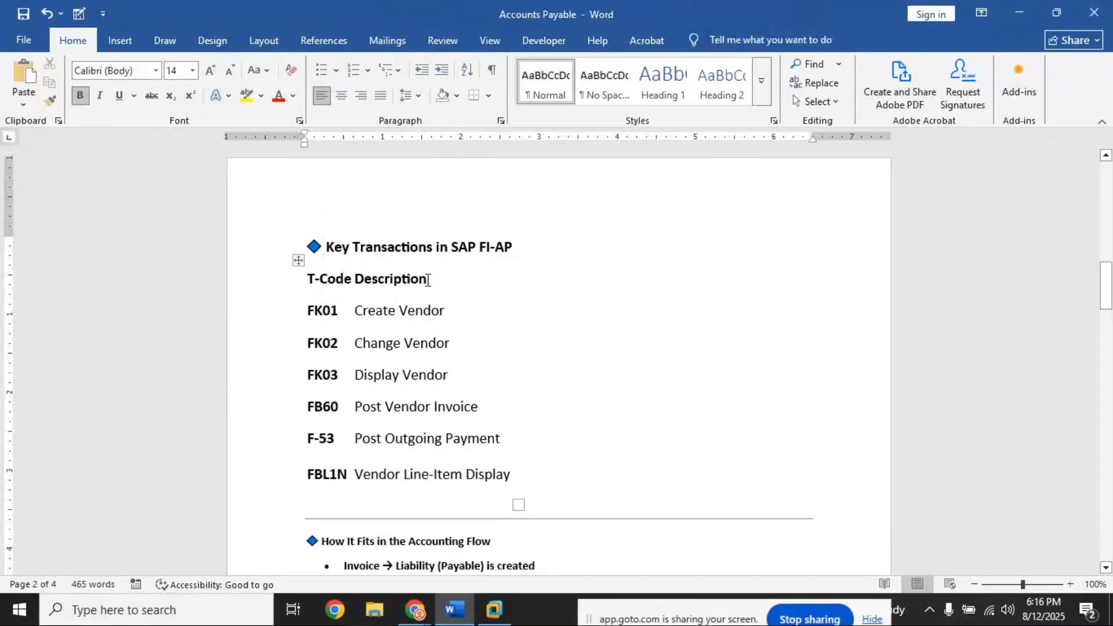
left_click(436, 280)
left_click(451, 312)
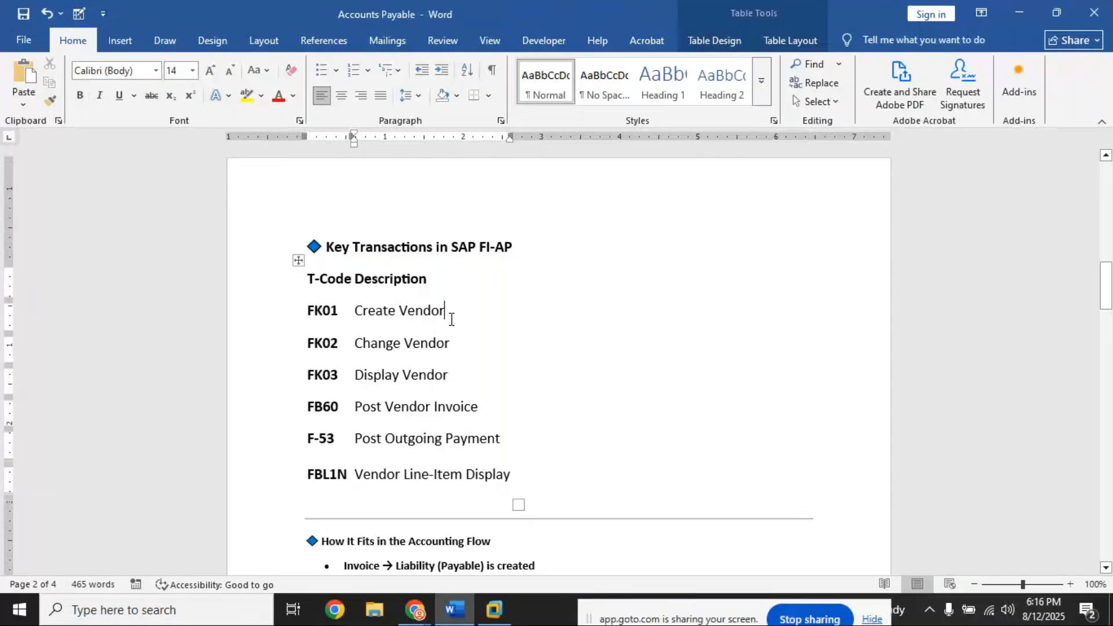
key("Return")
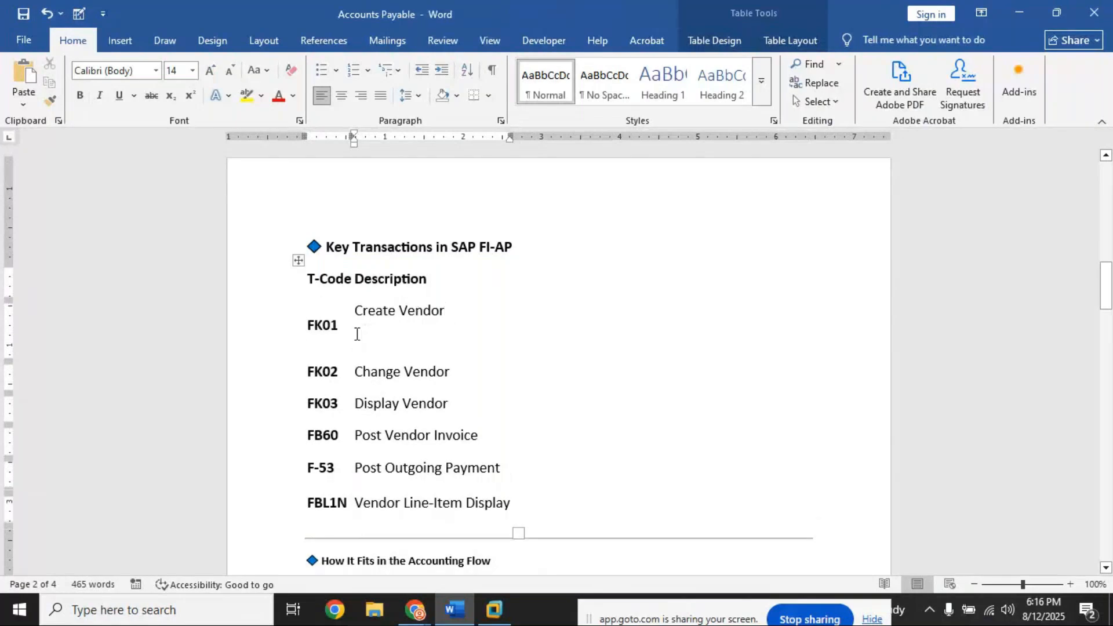
key("BackSpace")
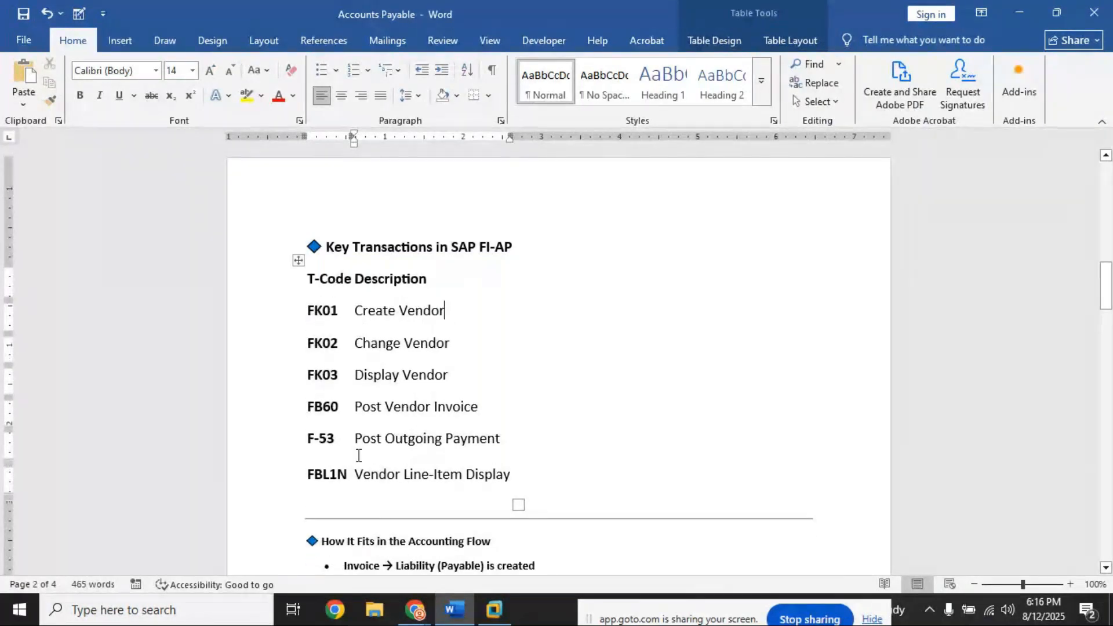
Step: Add a row below FBL1N in the Key Transactions table and enter OBA3 in bold as its T-Code
left_click(519, 485)
key("Return")
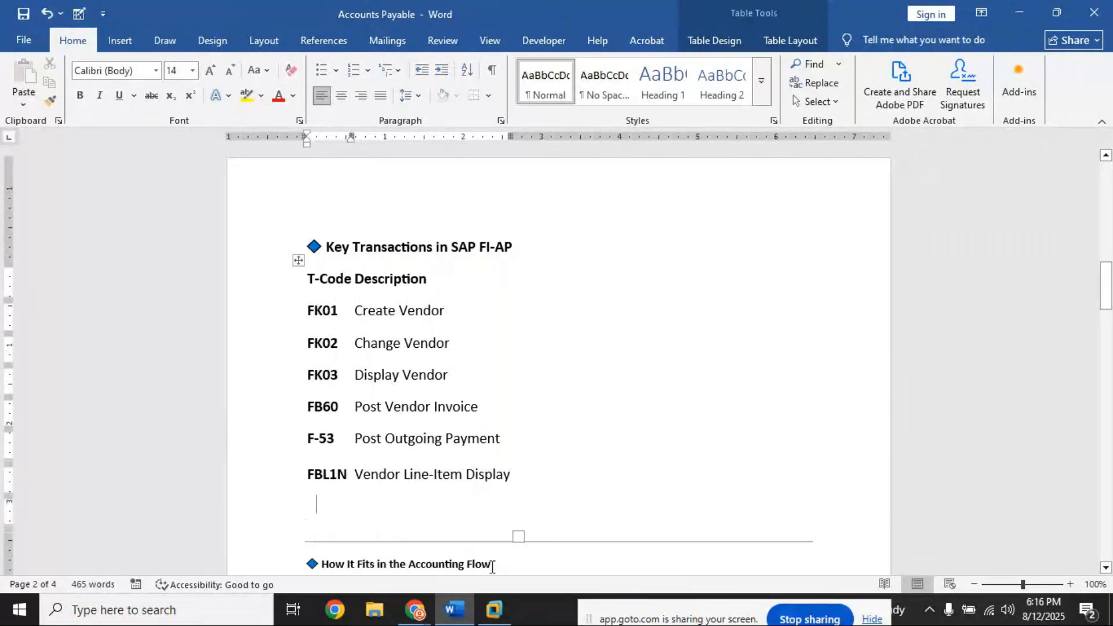
key("ctrl+b")
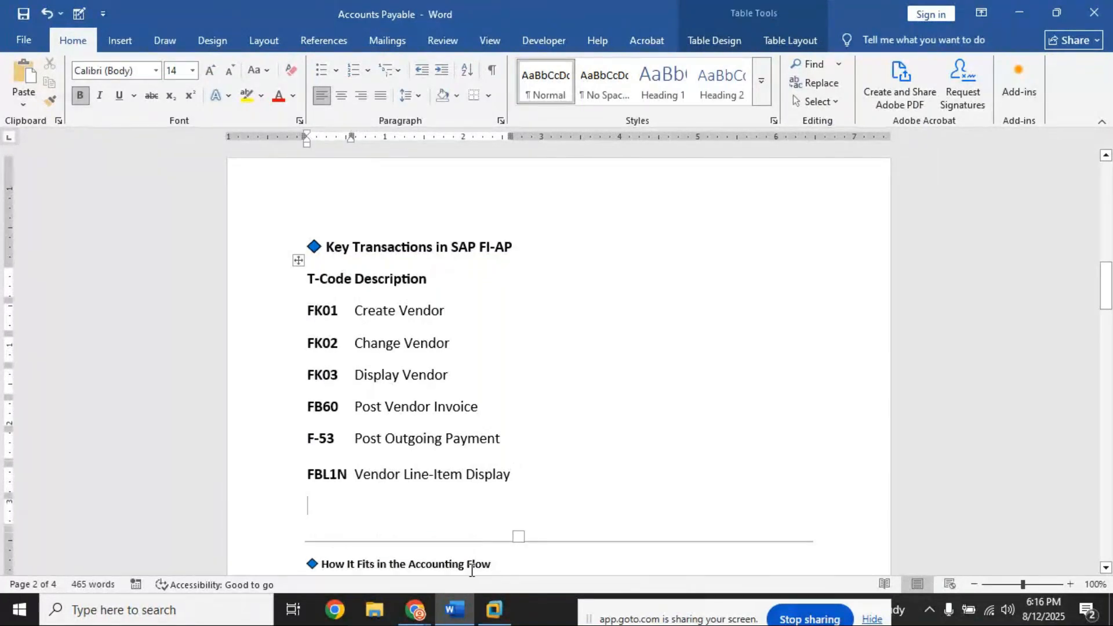
type("OBA#")
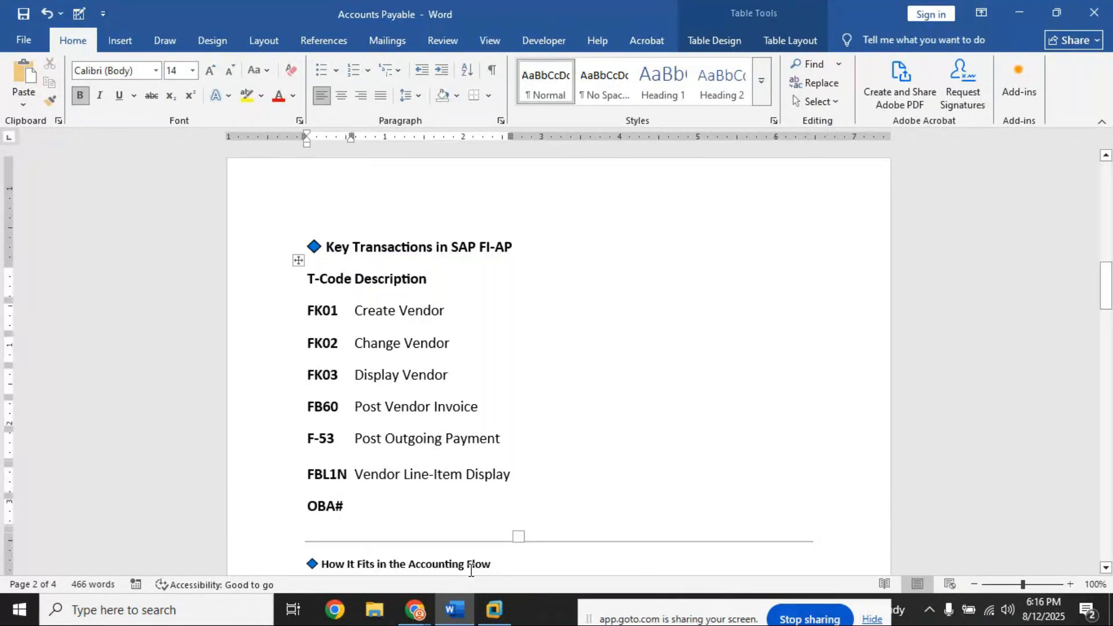
key("BackSpace")
type("3")
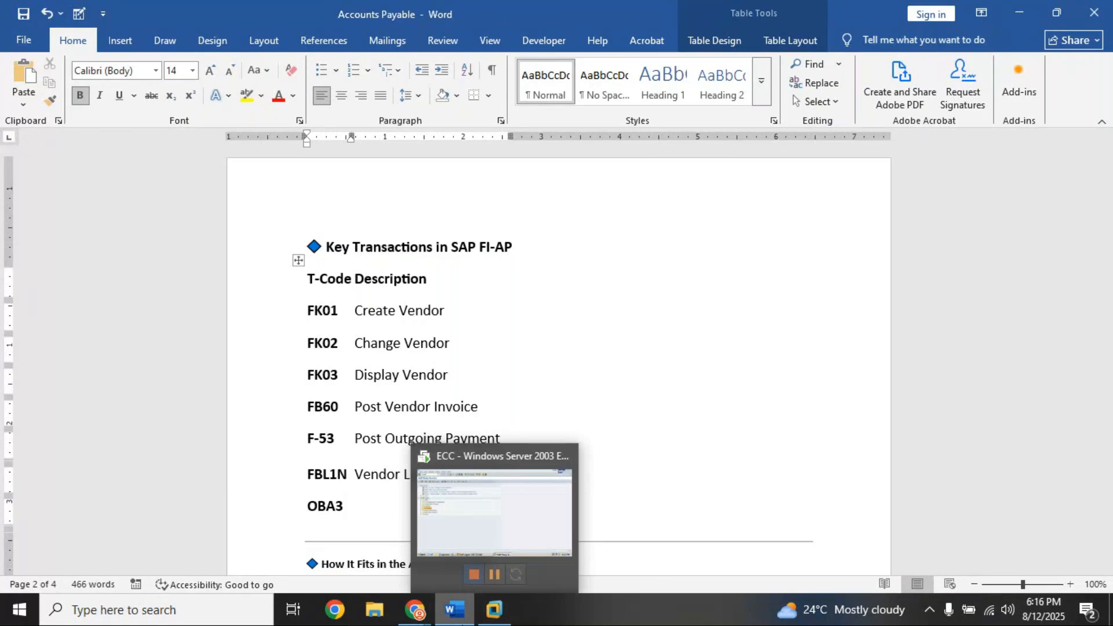
Step: Switch to the GoTo Meeting window, check the chat messages, and return to the Word document
left_click(415, 610)
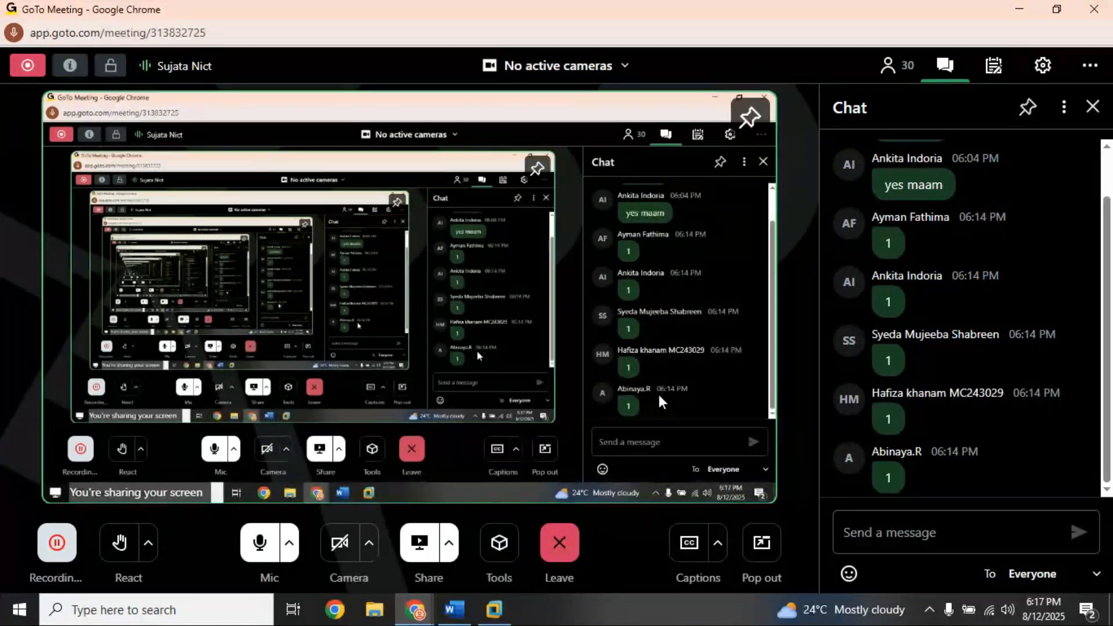
left_click(1016, 12)
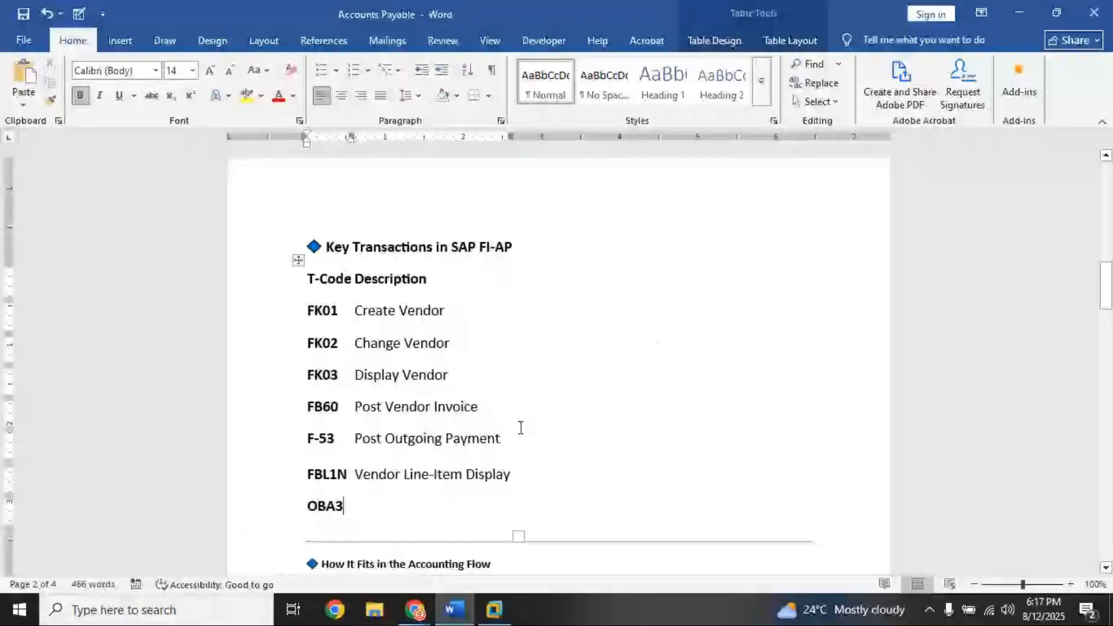
Step: Complete the last table row as "OBA3- Tolerance group" with the description "For Vendor/Customer"
left_click(368, 515)
type("- ")
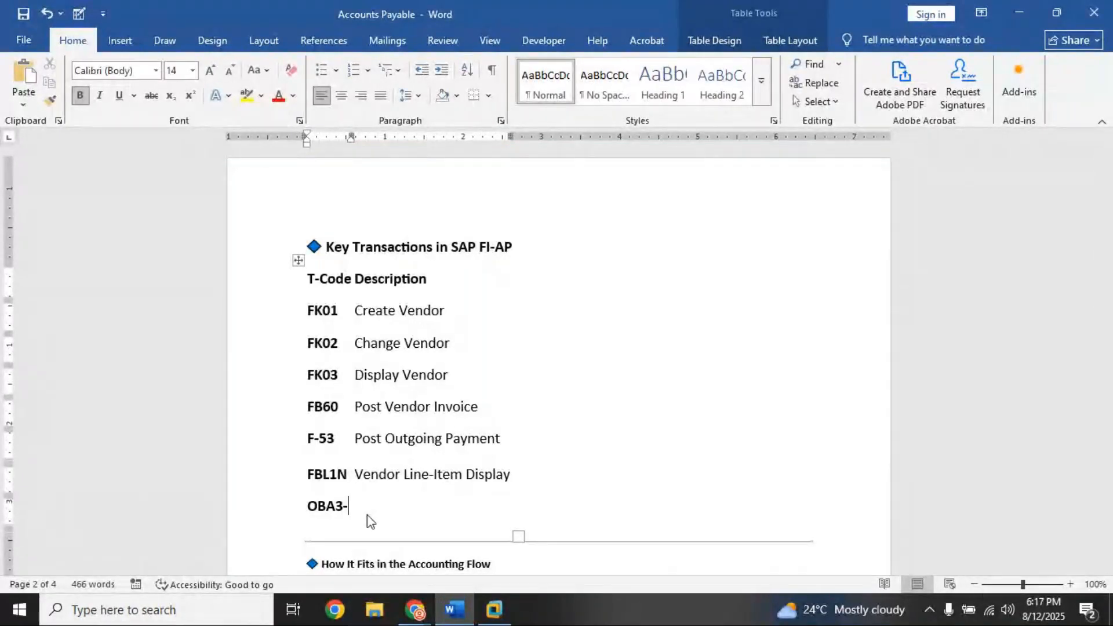
type("T")
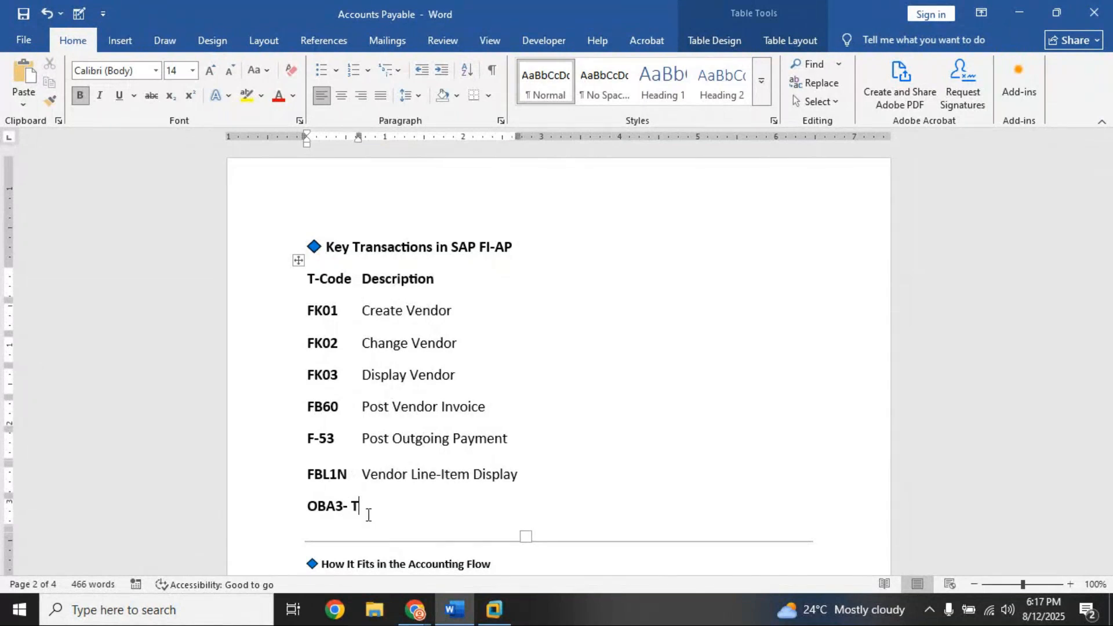
type("olerance")
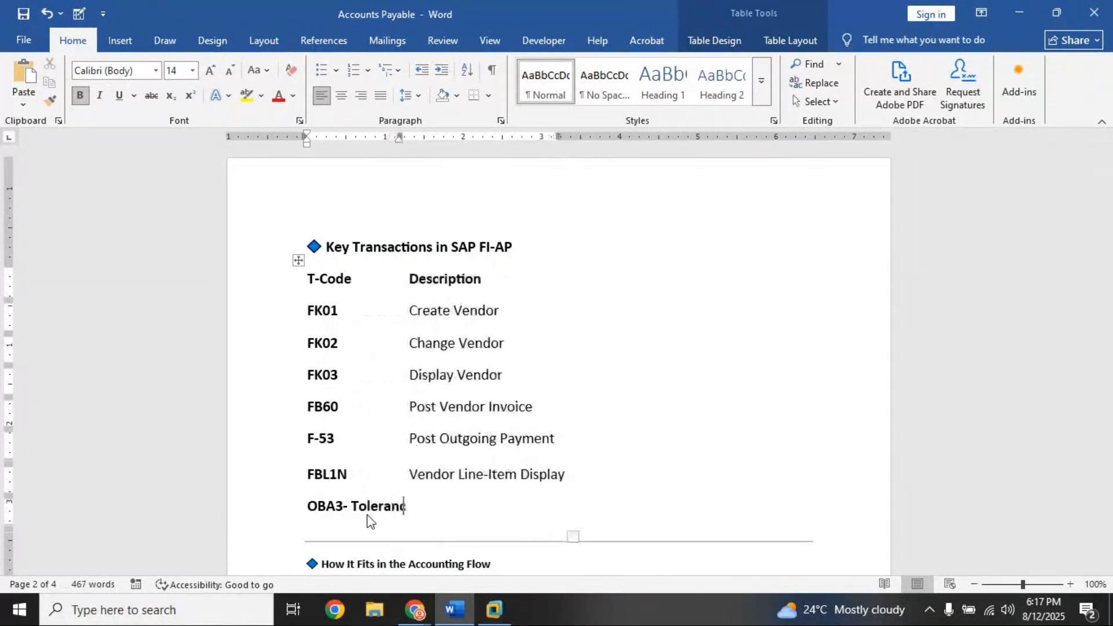
type(" g")
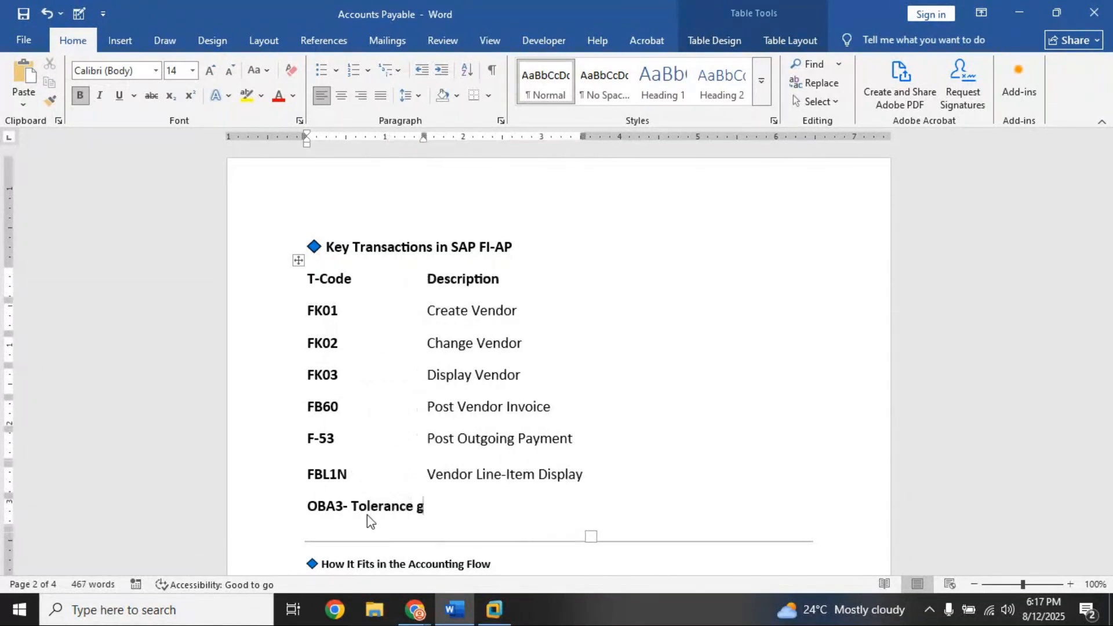
type("roup")
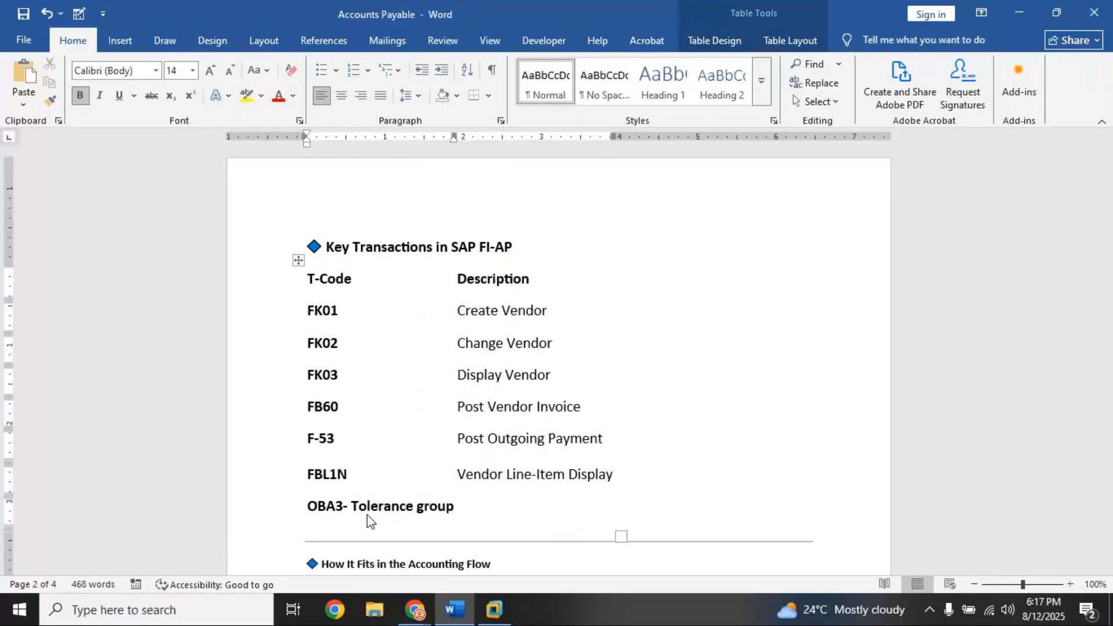
left_click(467, 506)
type("For V")
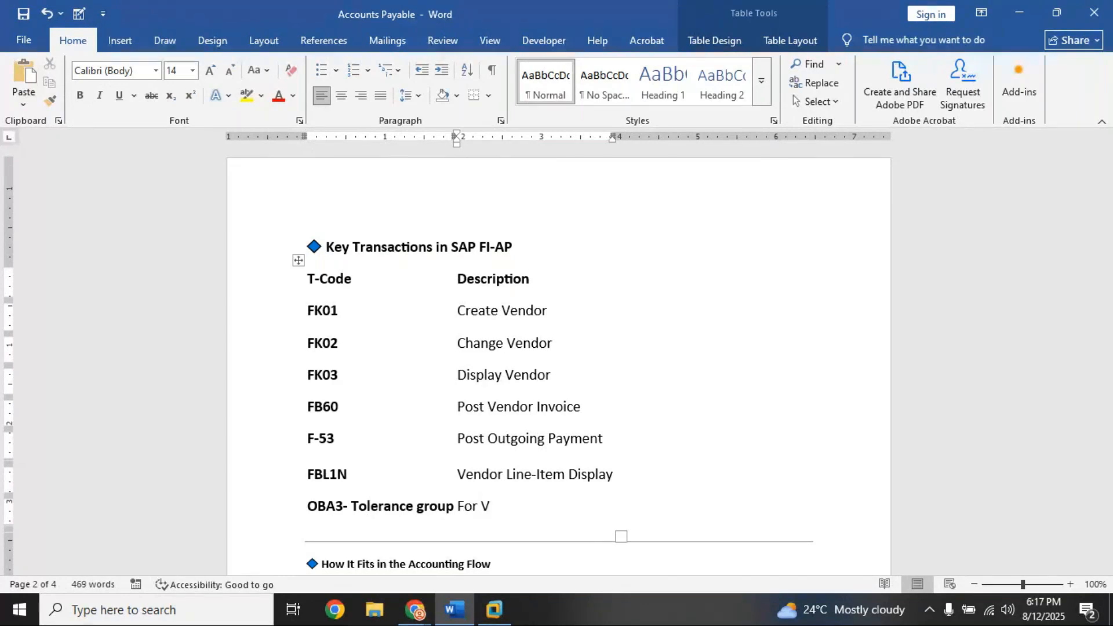
type("endor/Cu")
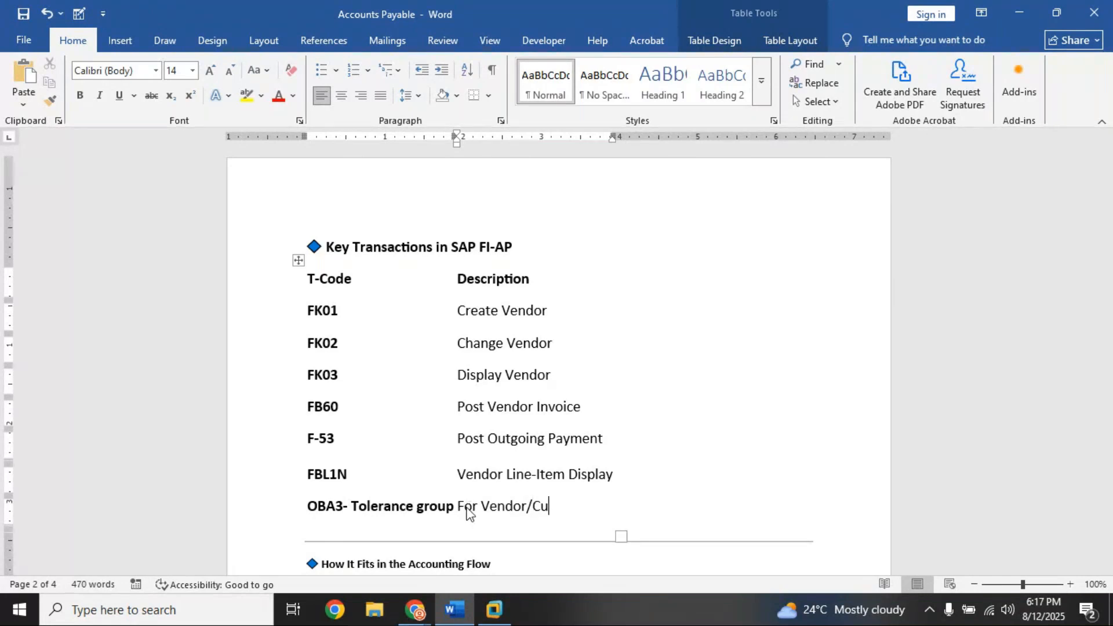
type("stomer")
left_click(656, 487)
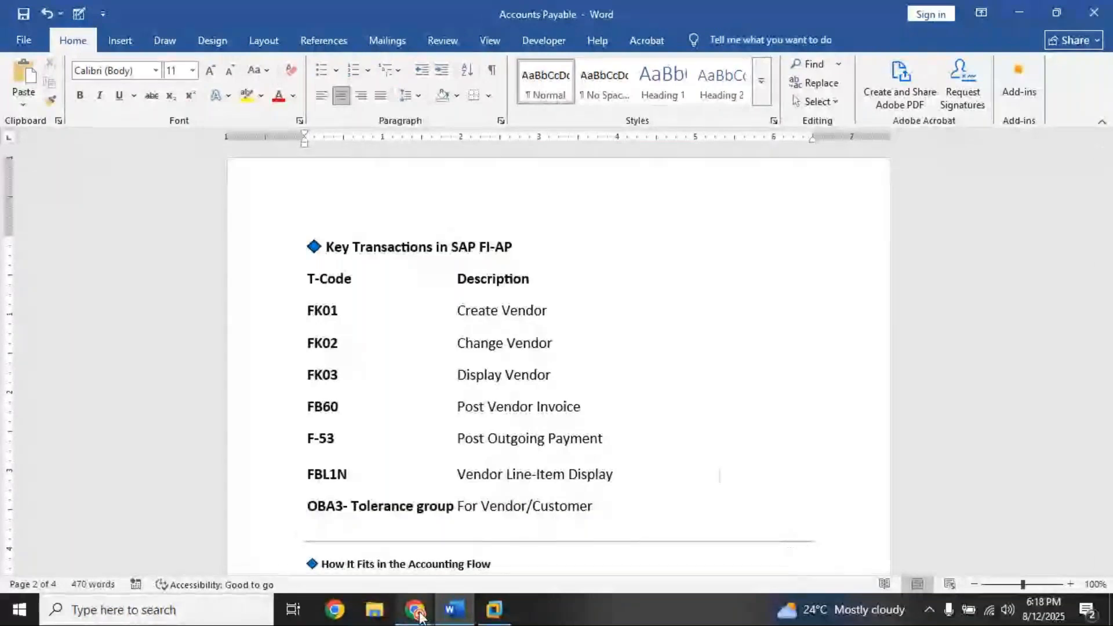
Step: Read the attendees' latest chat messages in the GoTo Meeting window and return to the Accounts Payable document
mouse_move(419, 616)
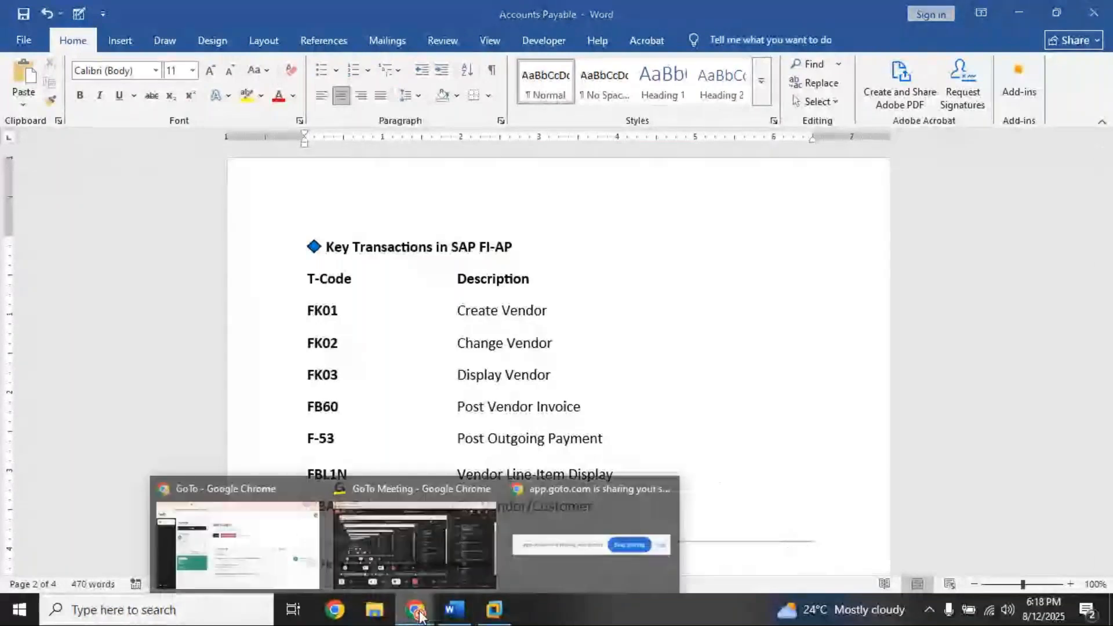
left_click(401, 571)
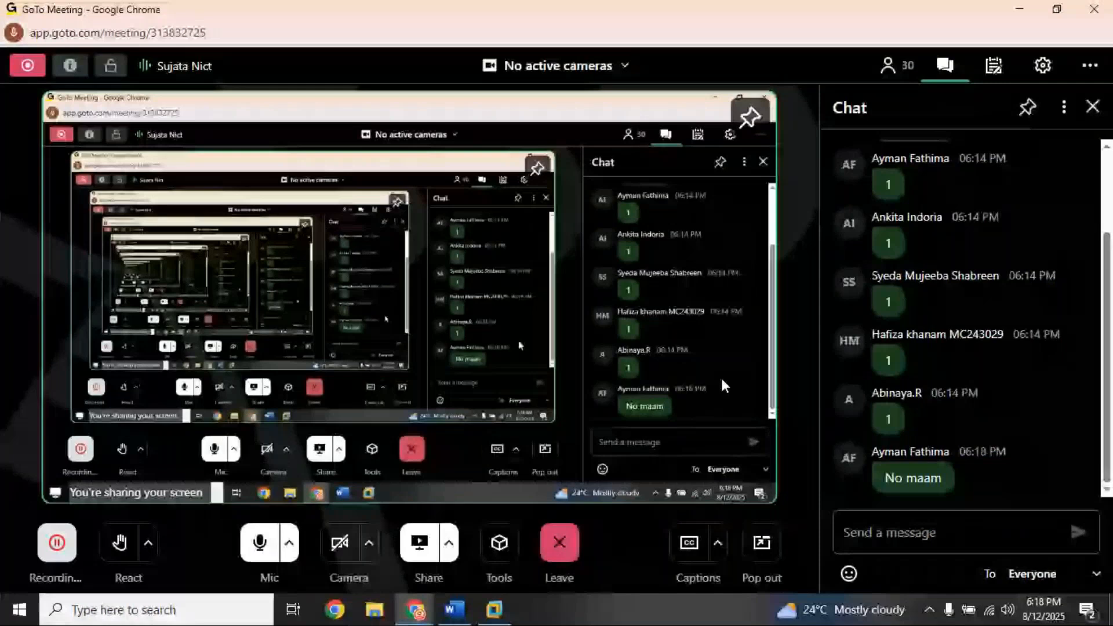
key("alt+Tab")
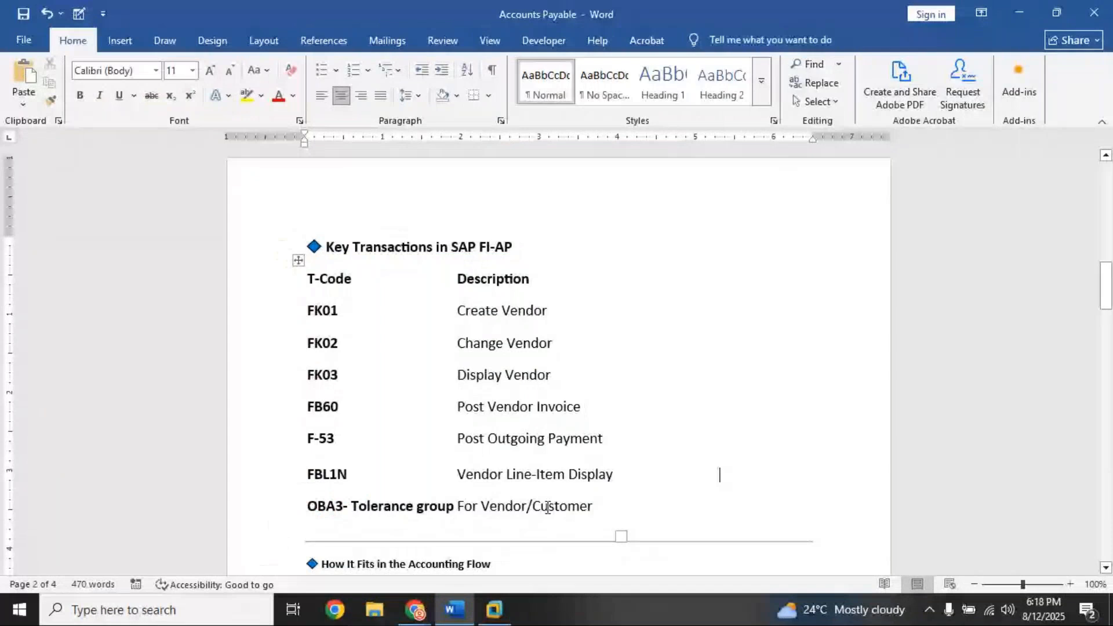
Step: Switch to SAP in the virtual machine, run transaction OBA3, and start a new customer/vendor tolerance entry for company code IN25
key("alt+Tab")
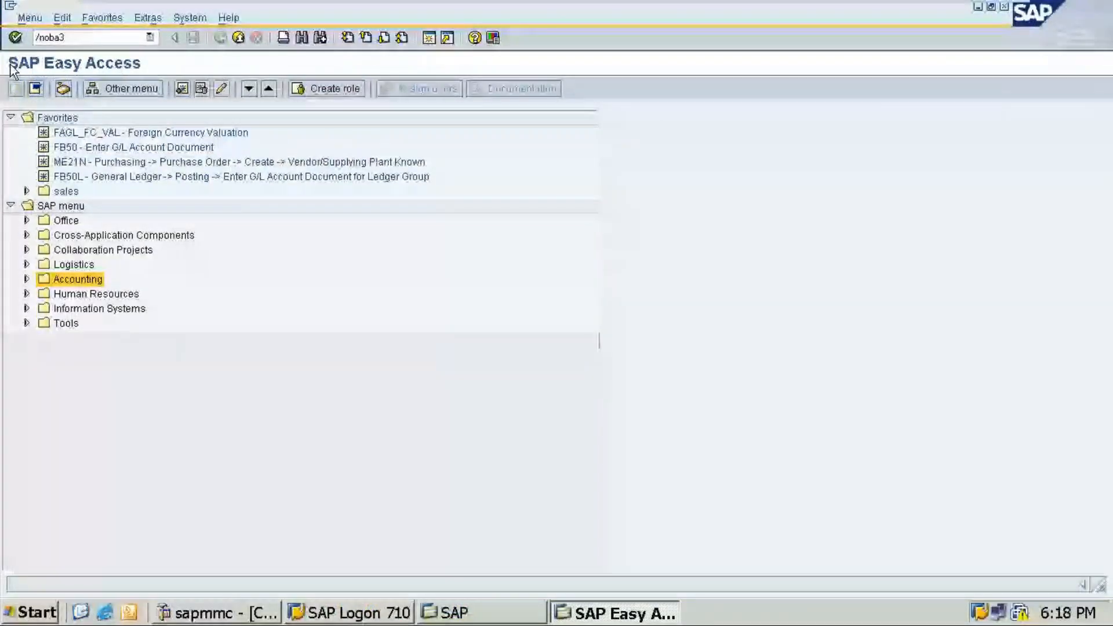
key("Return")
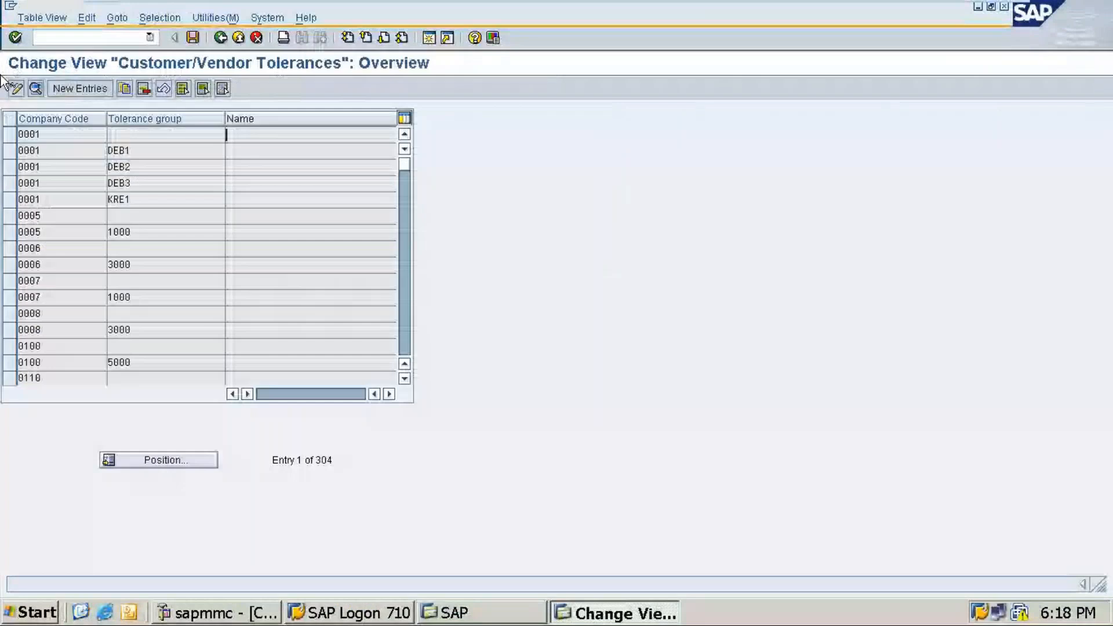
left_click(79, 93)
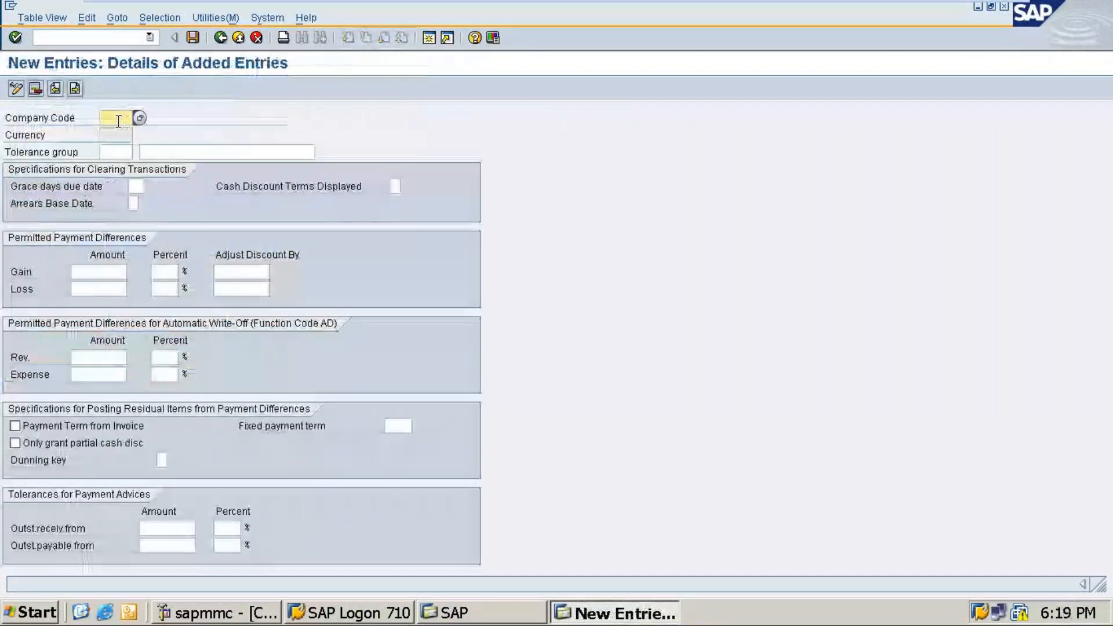
type("IN")
type("55")
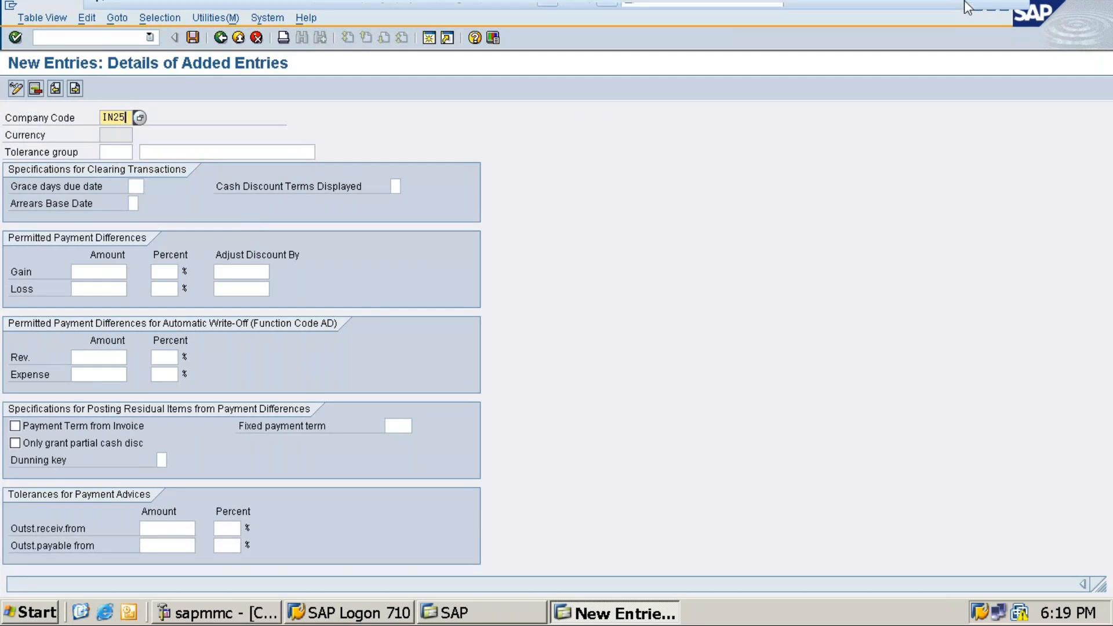
Step: Switch to the Accounts Payable document in Word and select the OBA3 row in the Key Transactions table
mouse_move(967, 8)
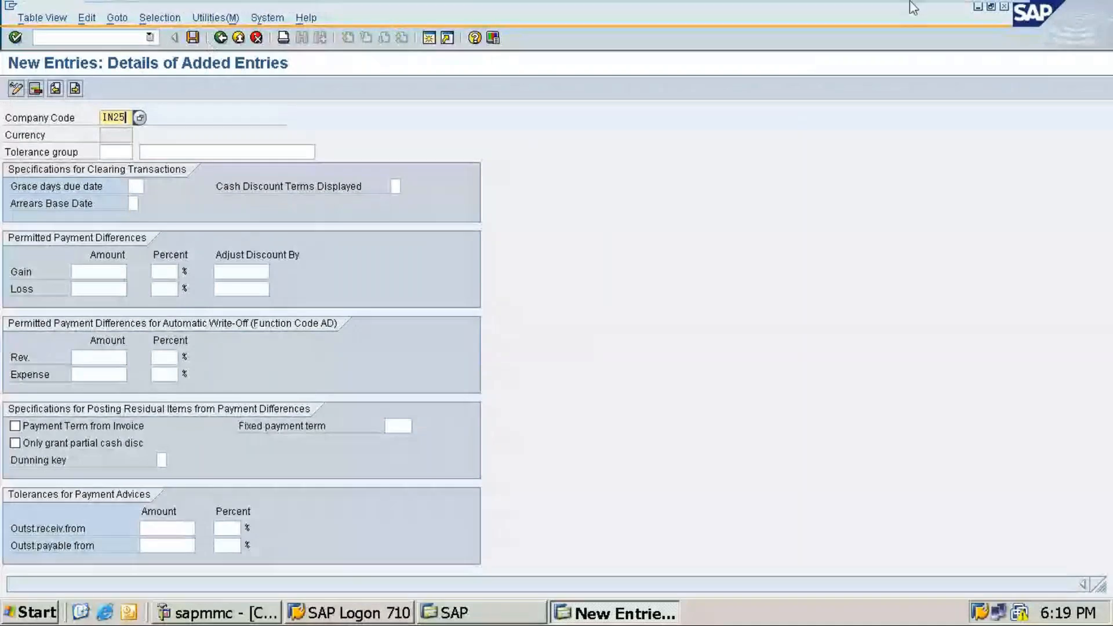
left_click(970, 10)
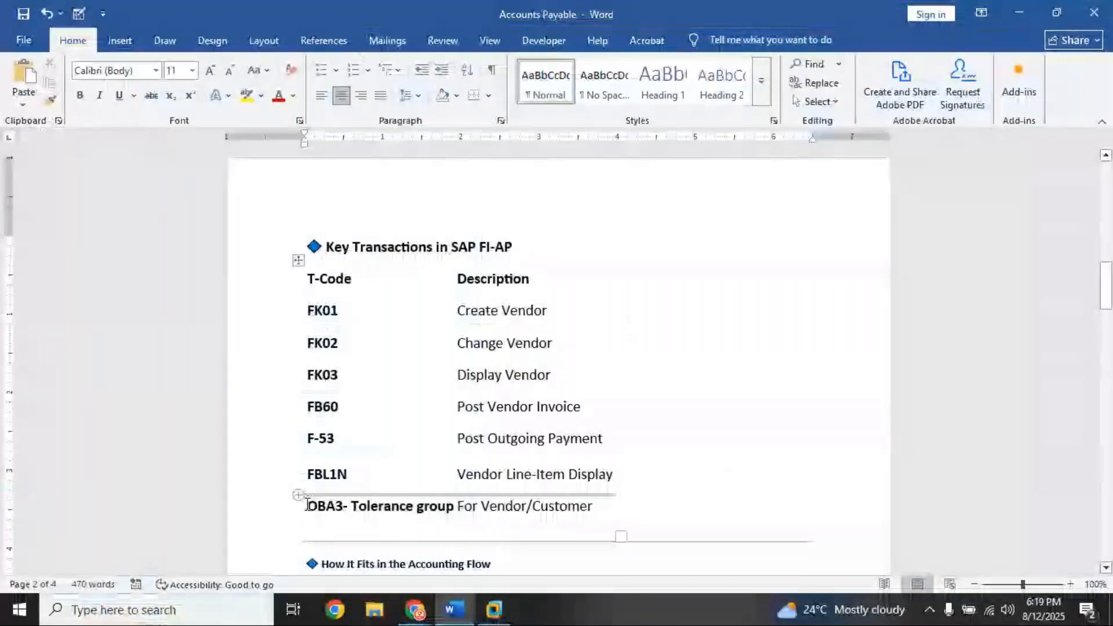
left_click_drag(308, 504, 554, 515)
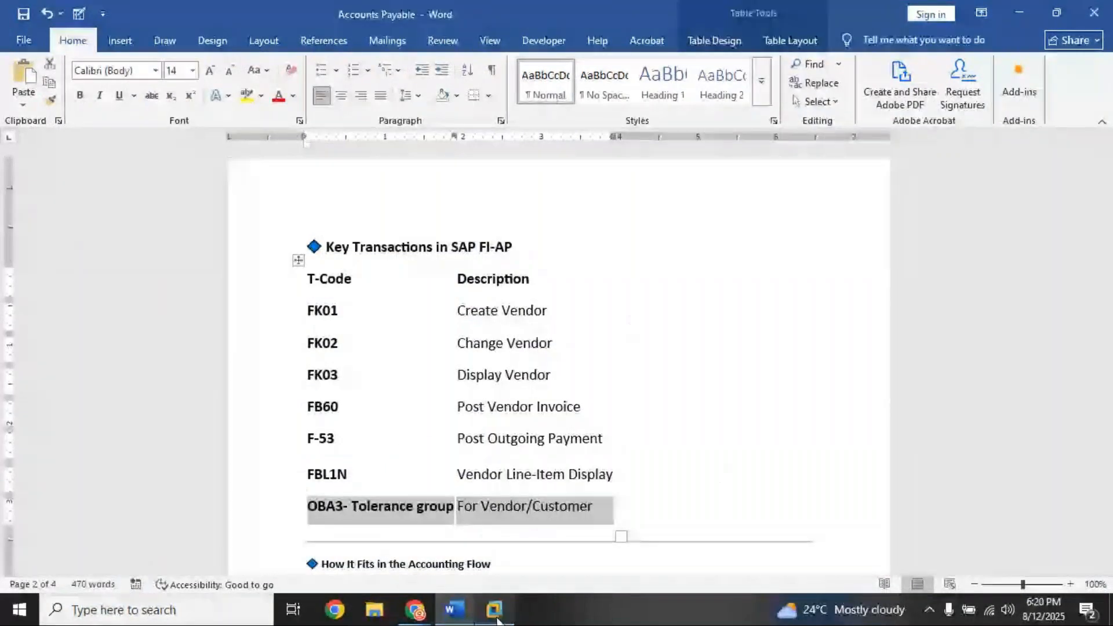
mouse_move(498, 619)
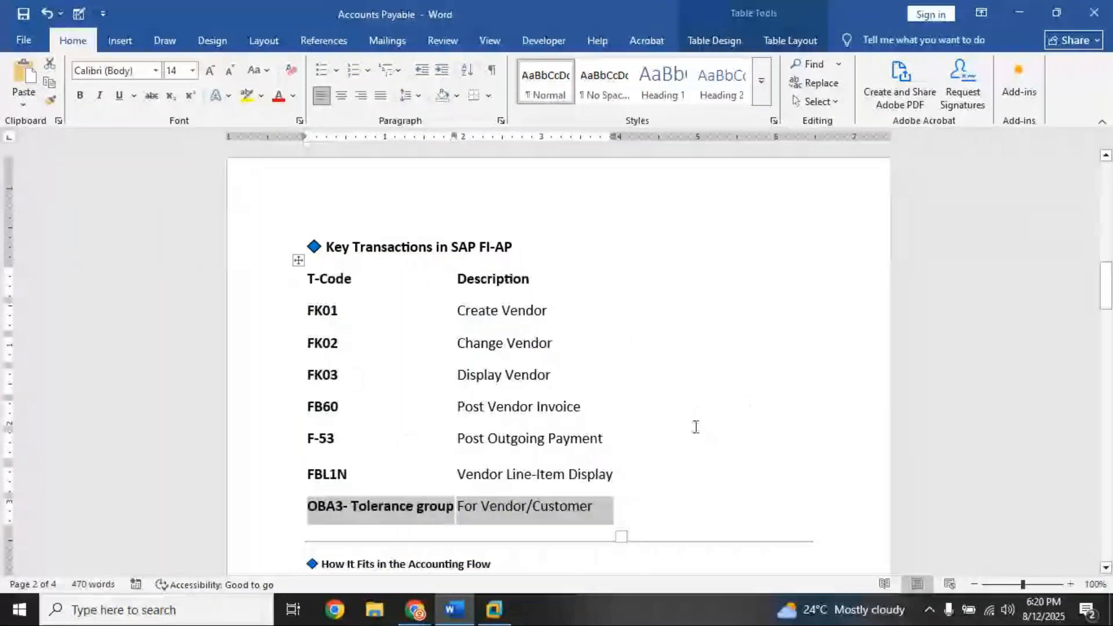
Step: Switch to SAP in the virtual machine and save the IN25 customer/vendor tolerance entry under the proposed Infotech company 25 customizing request
left_click(496, 610)
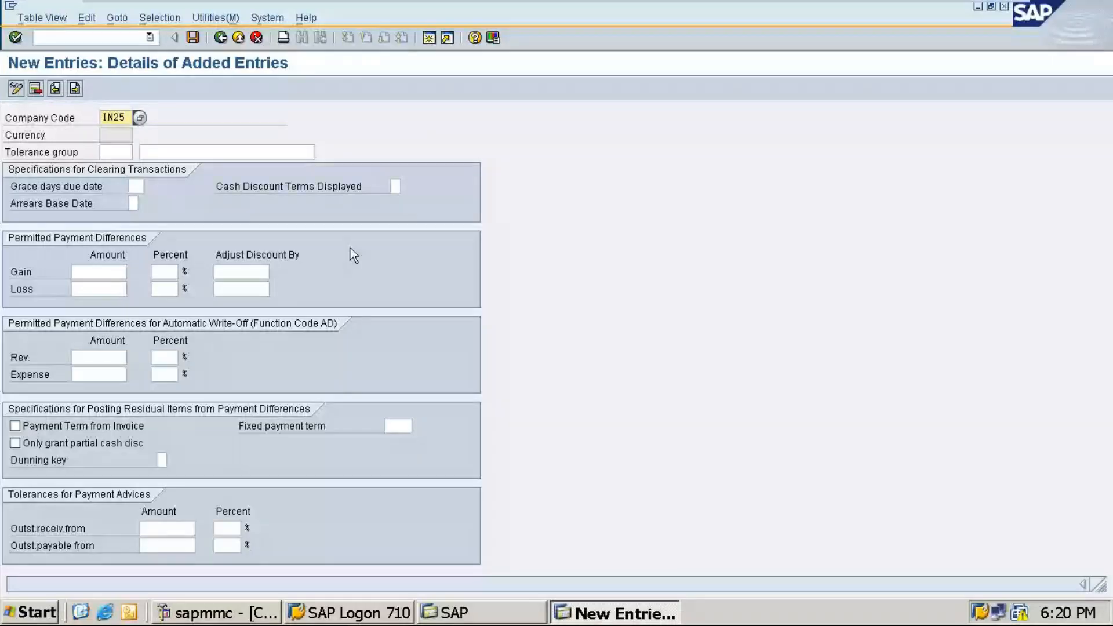
left_click(194, 37)
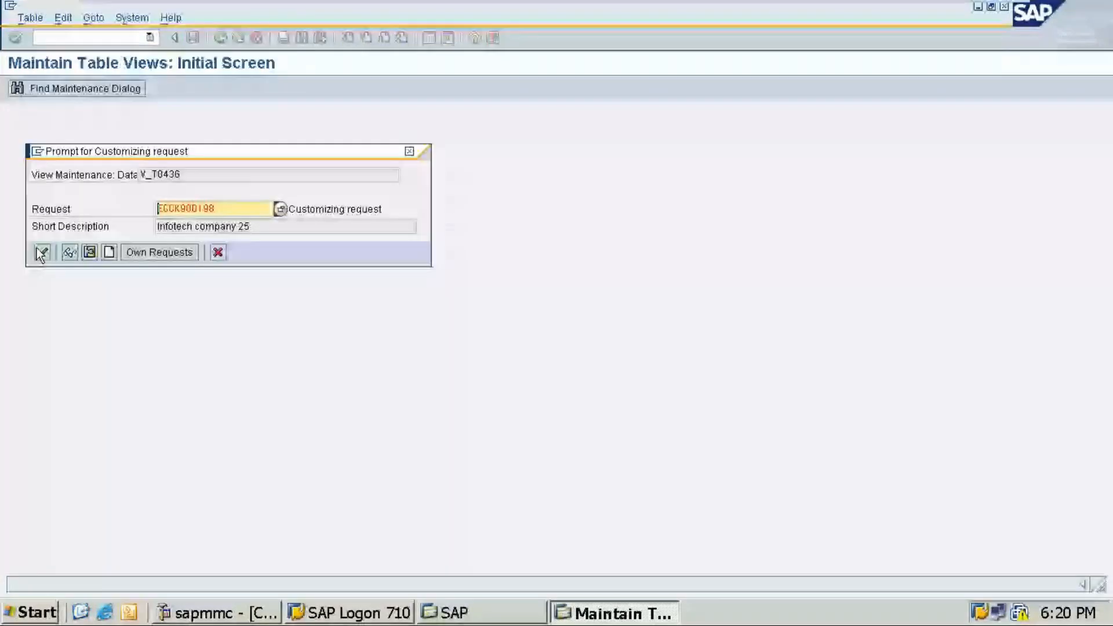
left_click(41, 253)
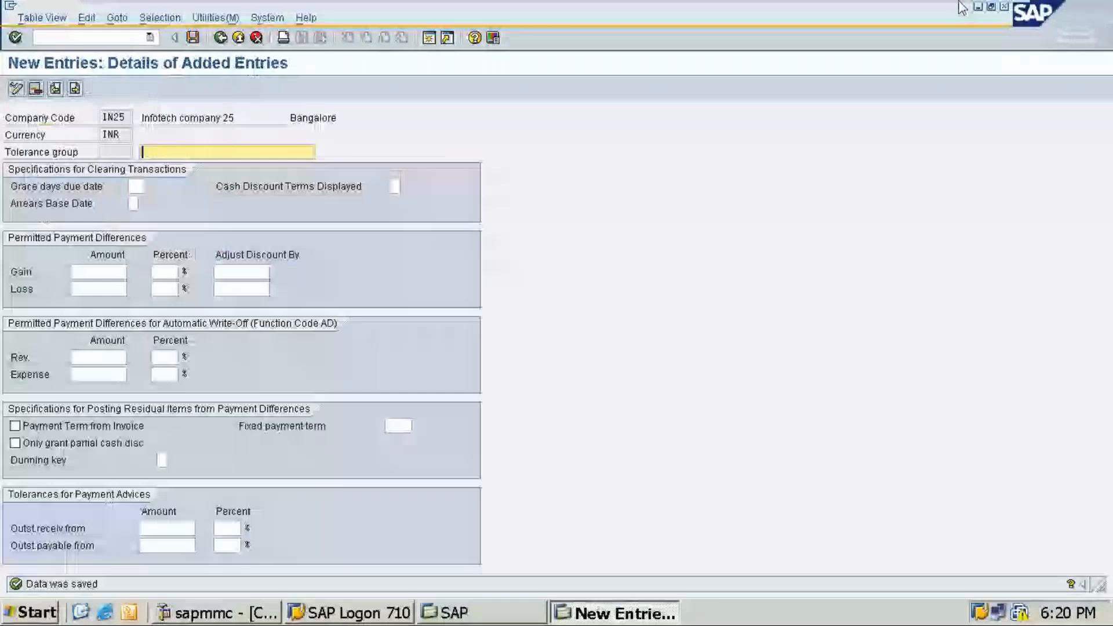
Step: Switch to the GoTo Meeting window, read the attendees' chat messages, and return to SAP in the virtual machine
mouse_move(960, 11)
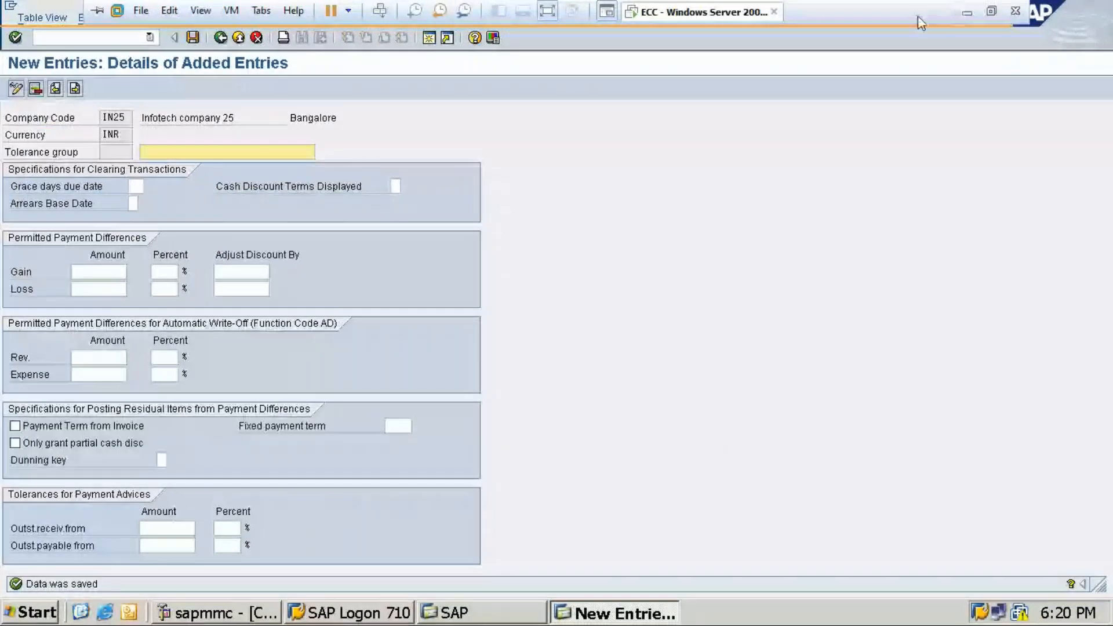
left_click(967, 11)
left_click(415, 610)
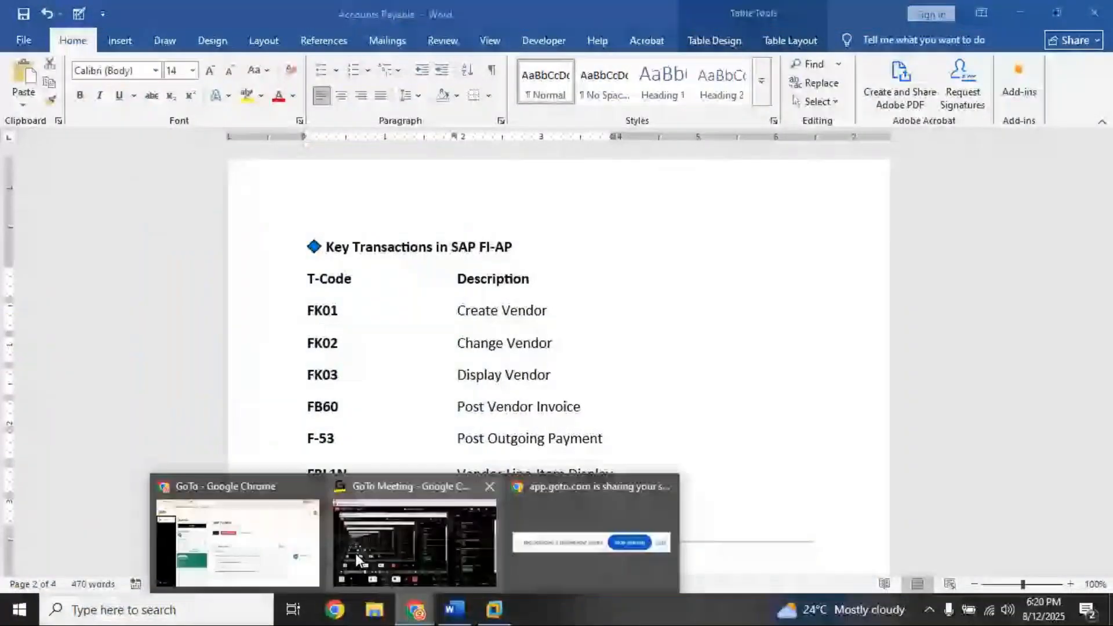
left_click(356, 554)
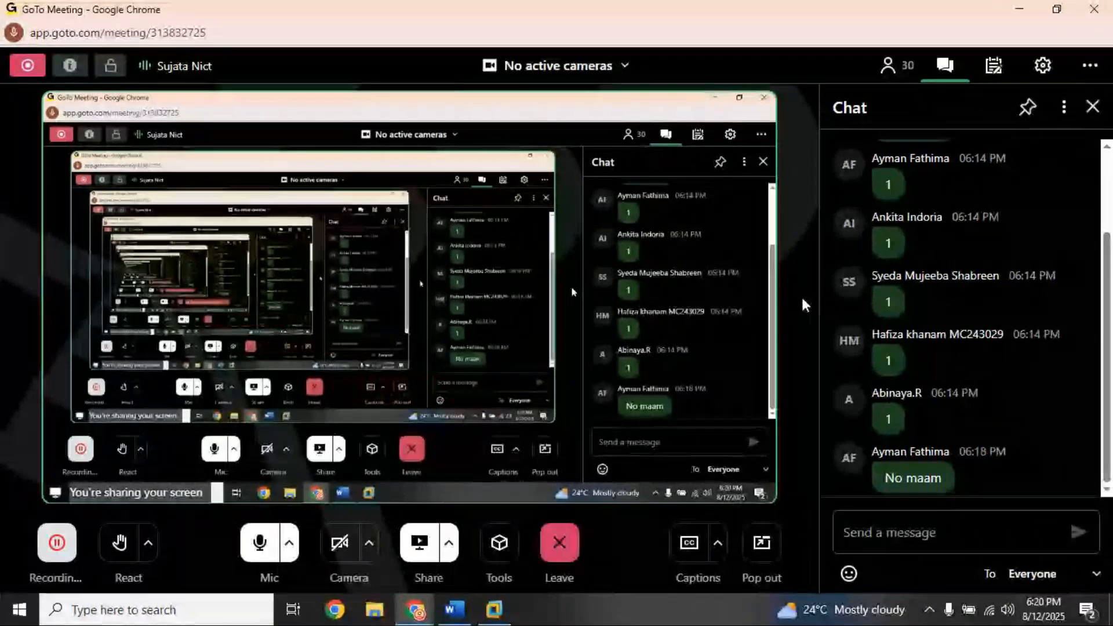
left_click(1019, 9)
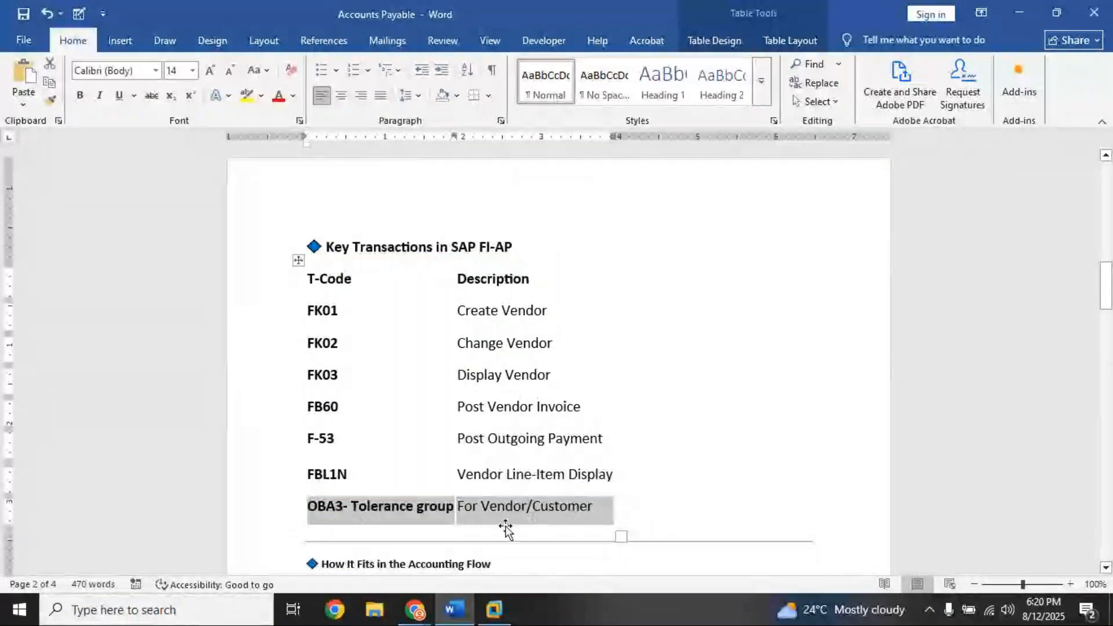
left_click(500, 600)
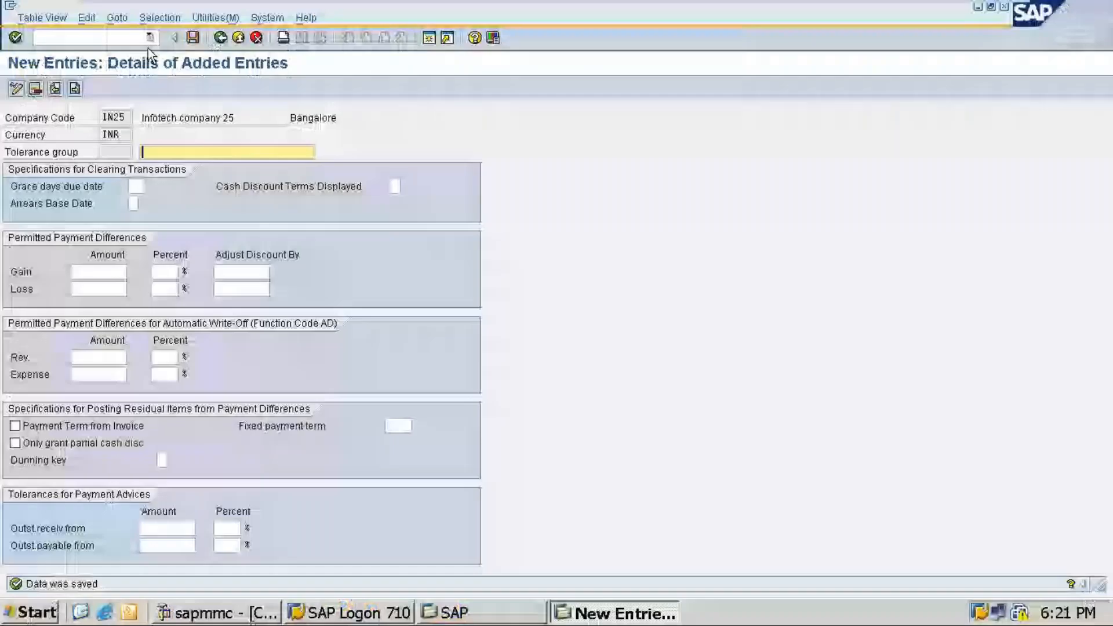
Step: Leave the tolerance entry, display the IMG, and expand Accounts Receivable and Accounts Payable down to Preparations for Creating Vendor Master Data
left_click(221, 38)
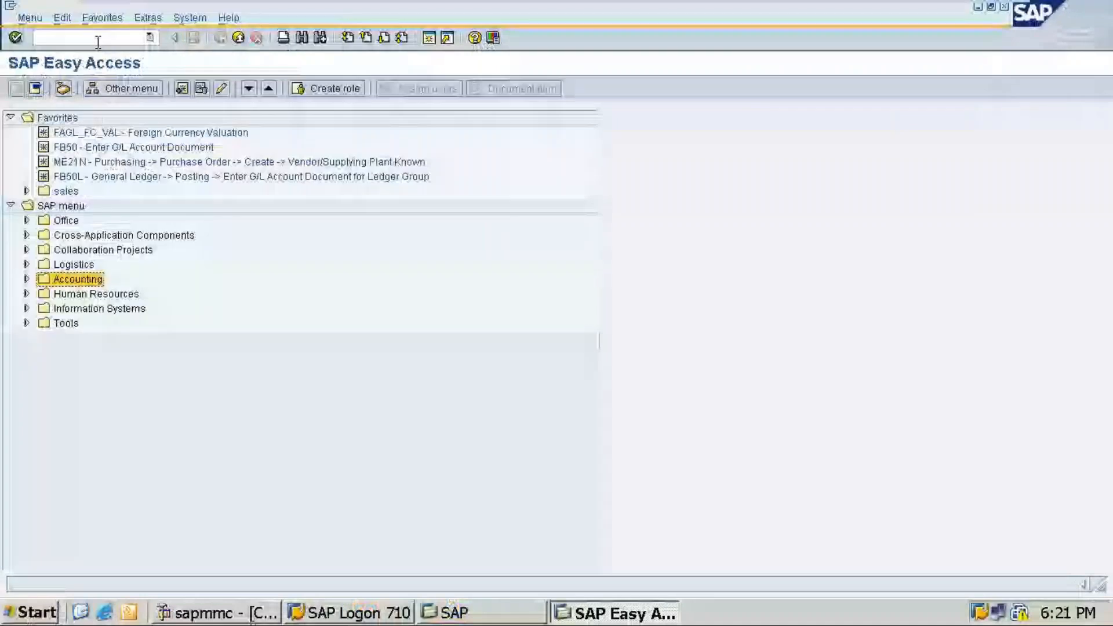
left_click(89, 42)
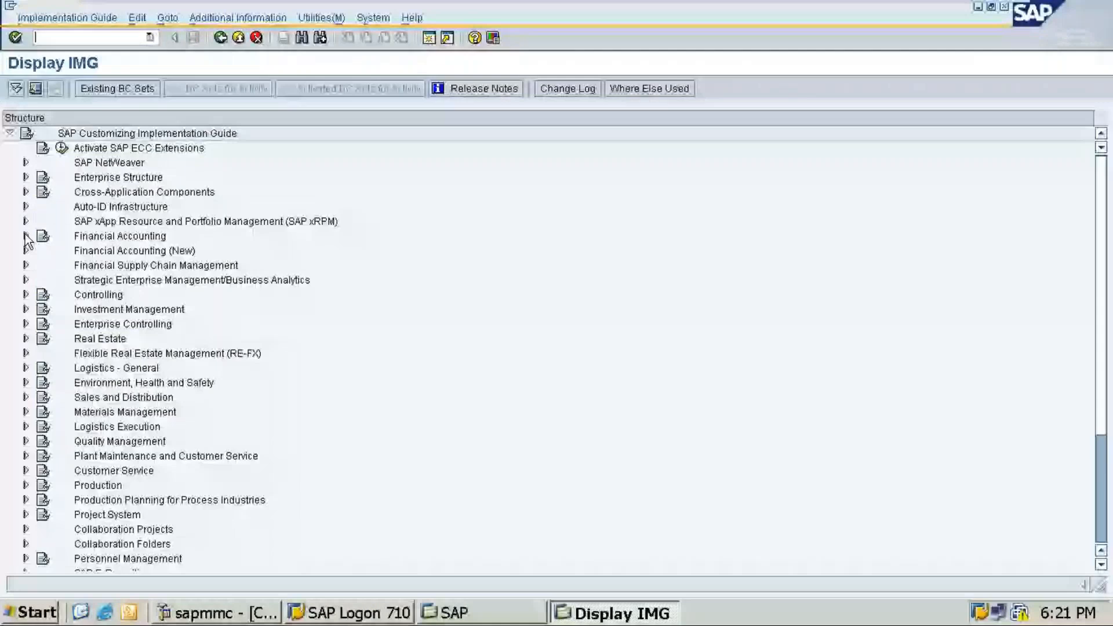
left_click(26, 236)
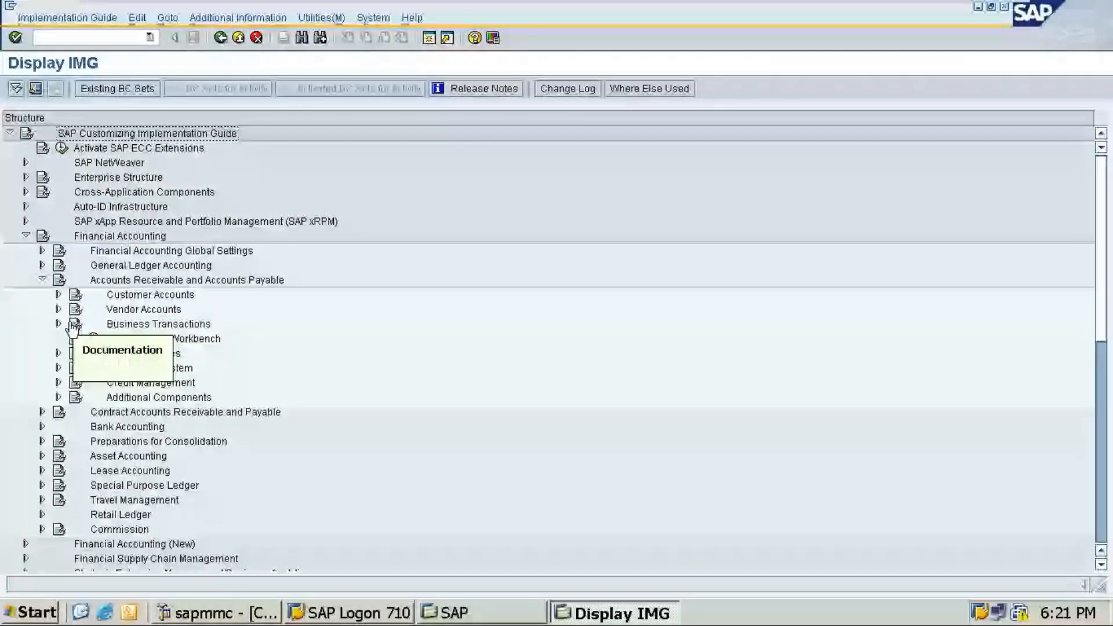
left_click(59, 309)
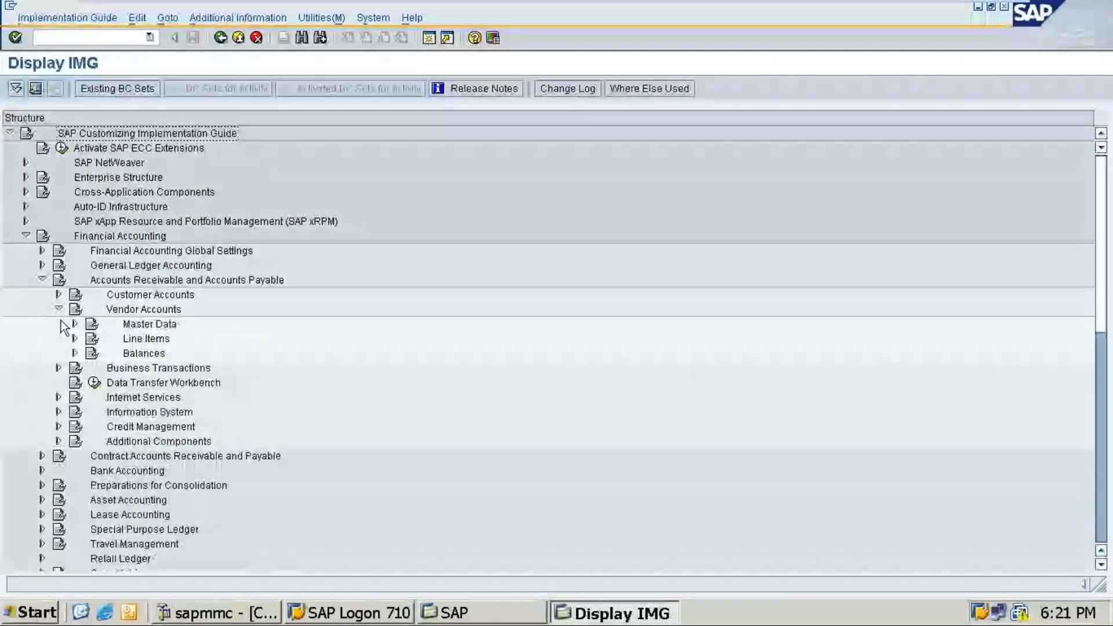
left_click(75, 324)
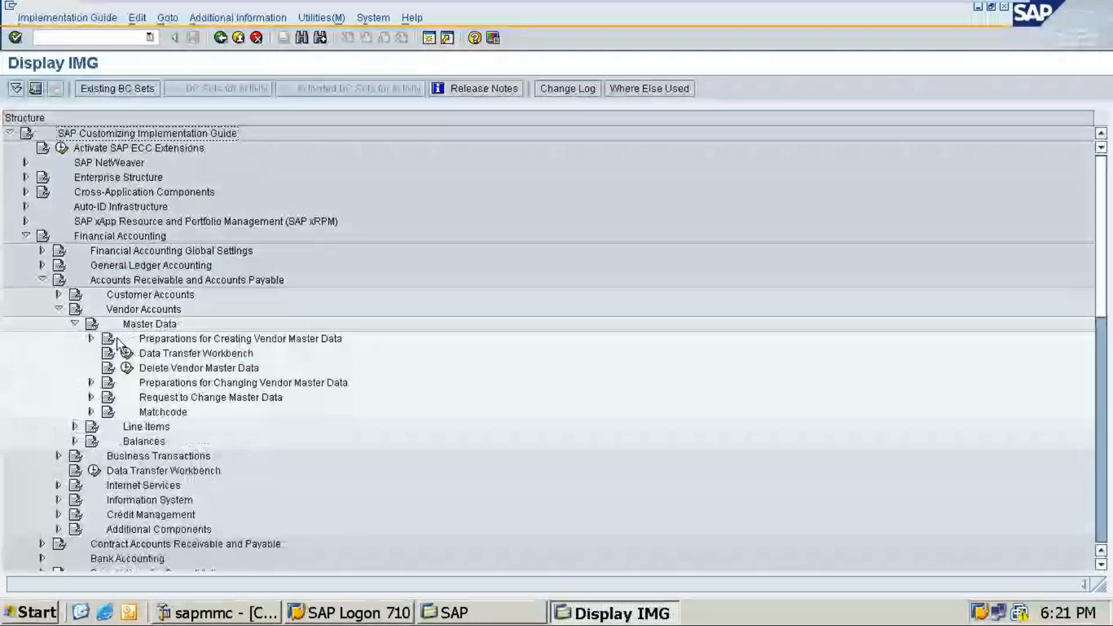
left_click(91, 338)
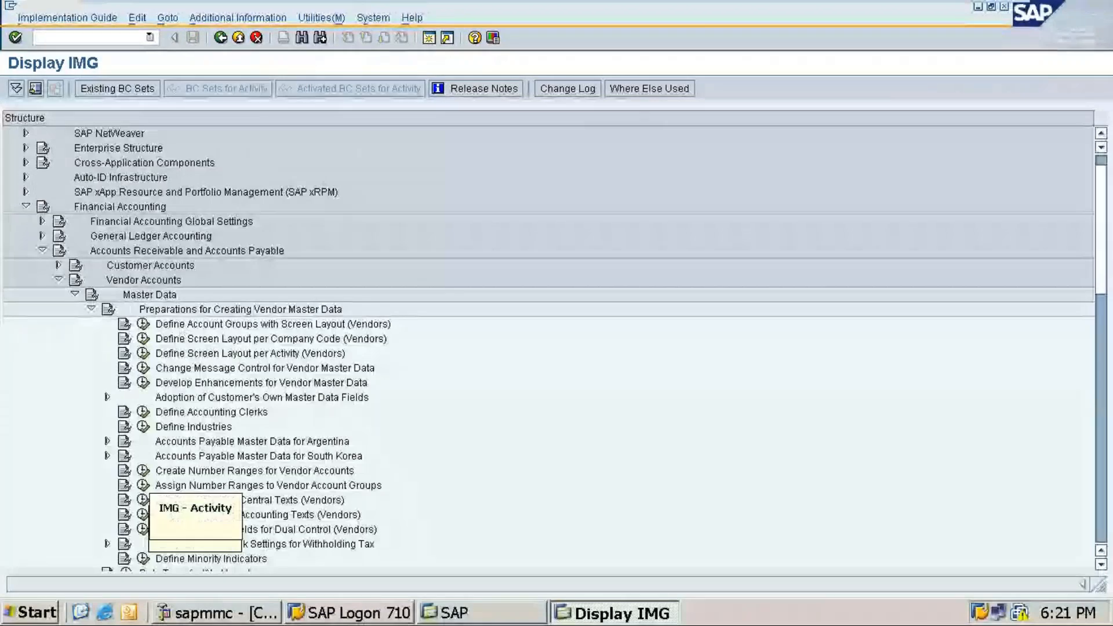
left_click(102, 37)
type("/nfk01")
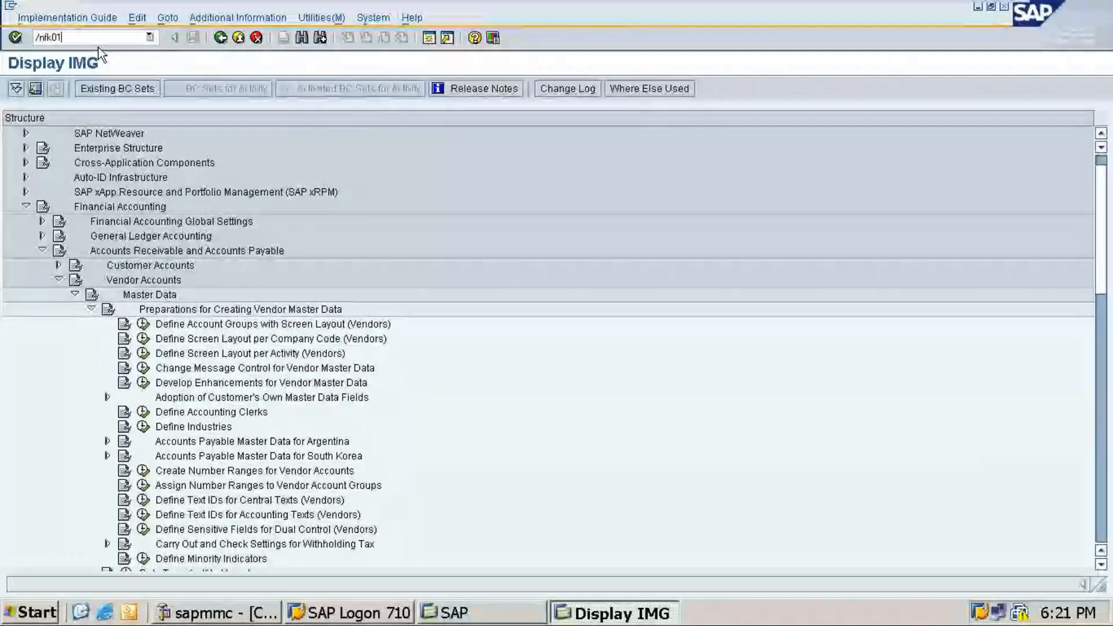
key("BackSpace")
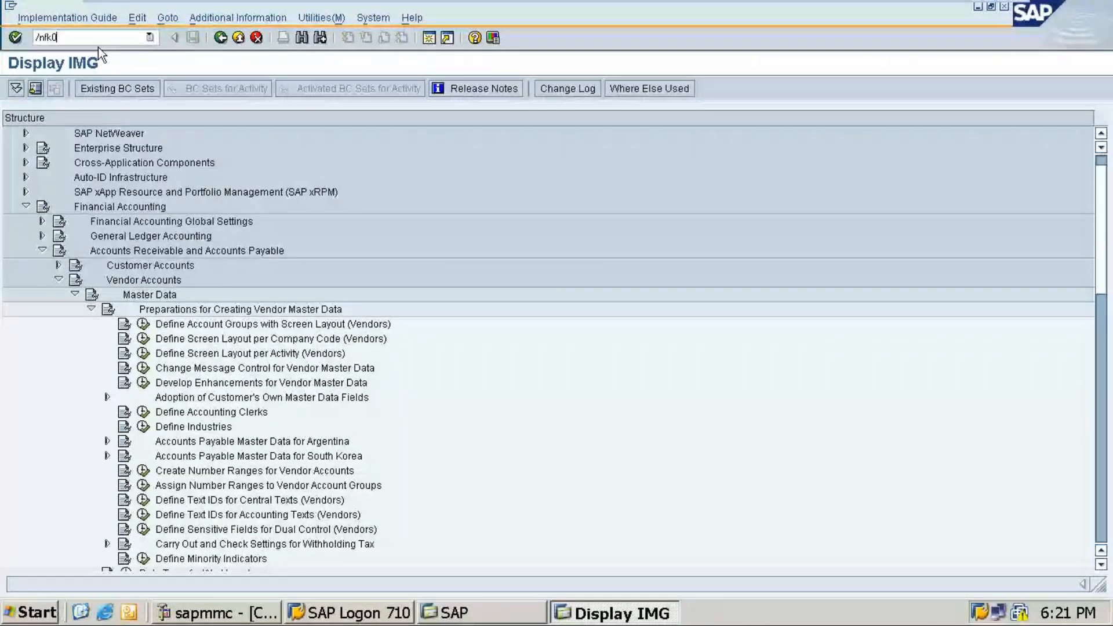
key("BackSpace")
key("BackSpace")
key("BackSpace")
key("BackSpace")
key("BackSpace")
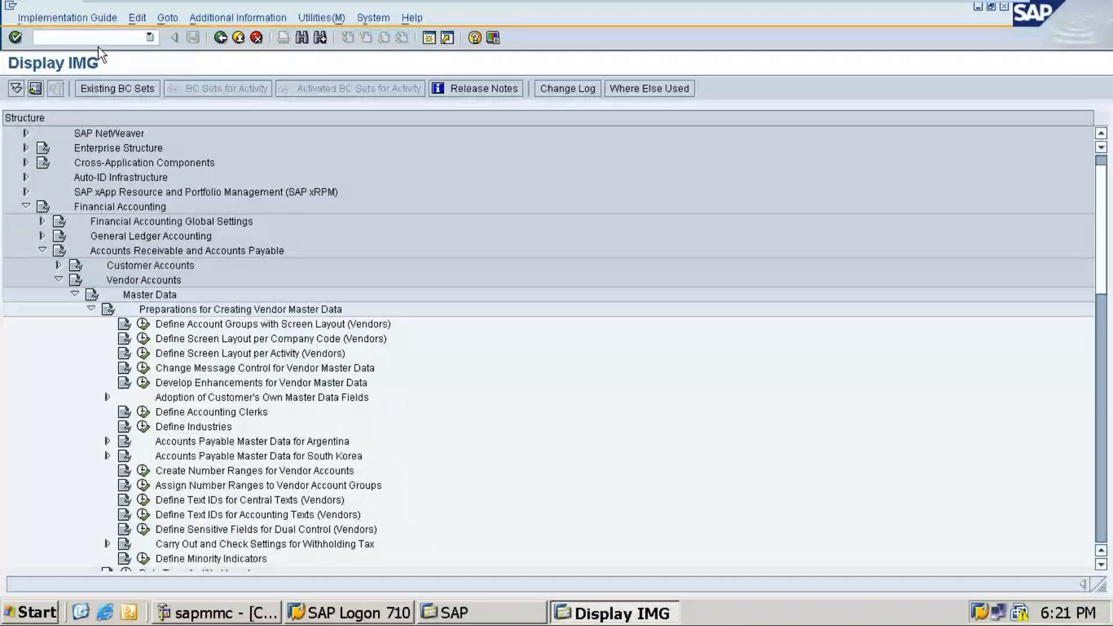
Step: Collapse the vendor master data branches and the Accounts Receivable and Accounts Payable node in the IMG structure
left_click(91, 309)
left_click(75, 295)
left_click(58, 280)
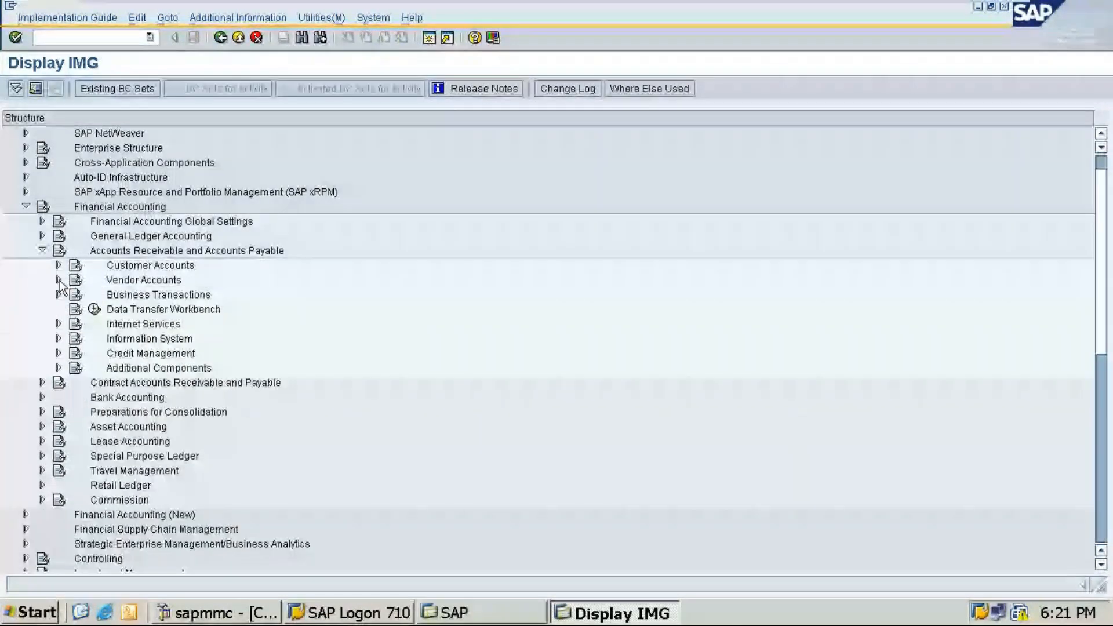
left_click(42, 250)
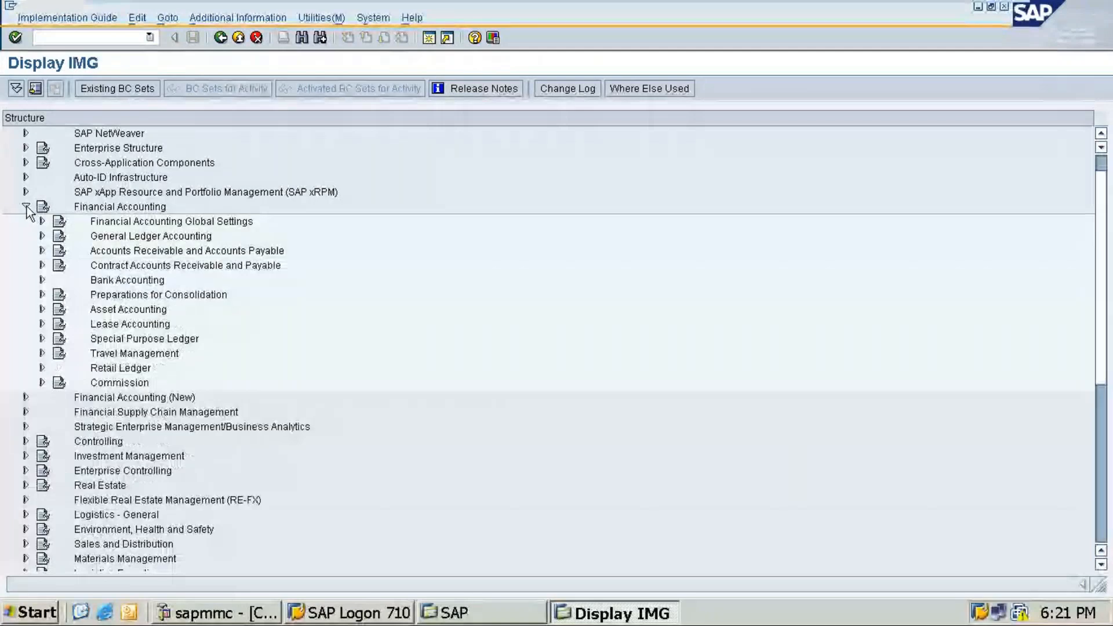
Step: Look through Document under Financial Accounting Global Settings and Business Transactions under General Ledger Accounting, collapsing Financial Accounting when done
left_click(41, 222)
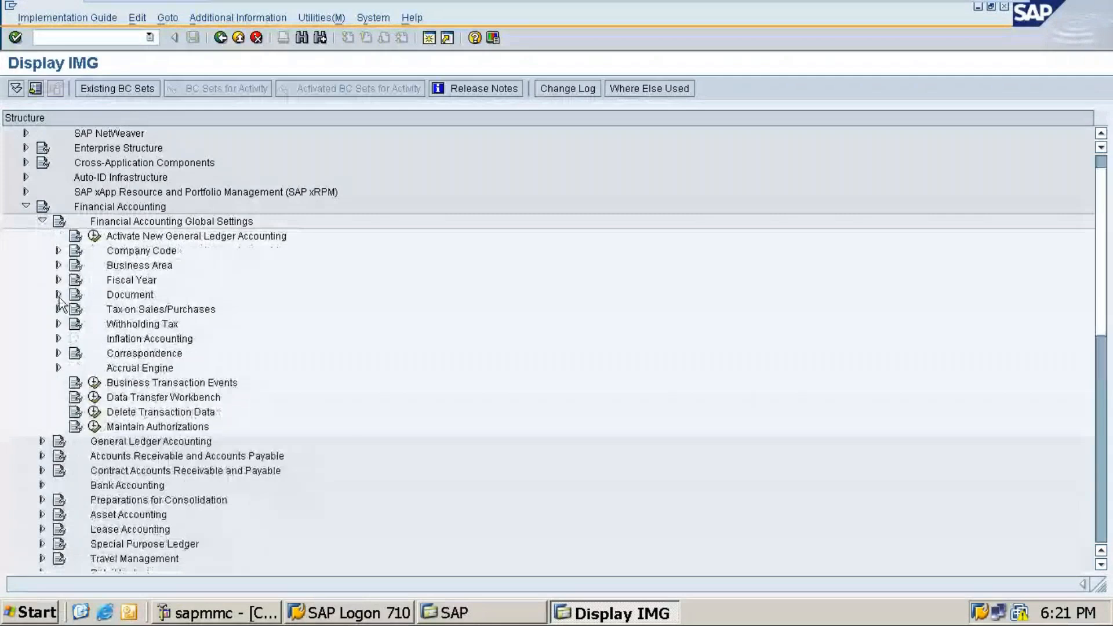
left_click(59, 295)
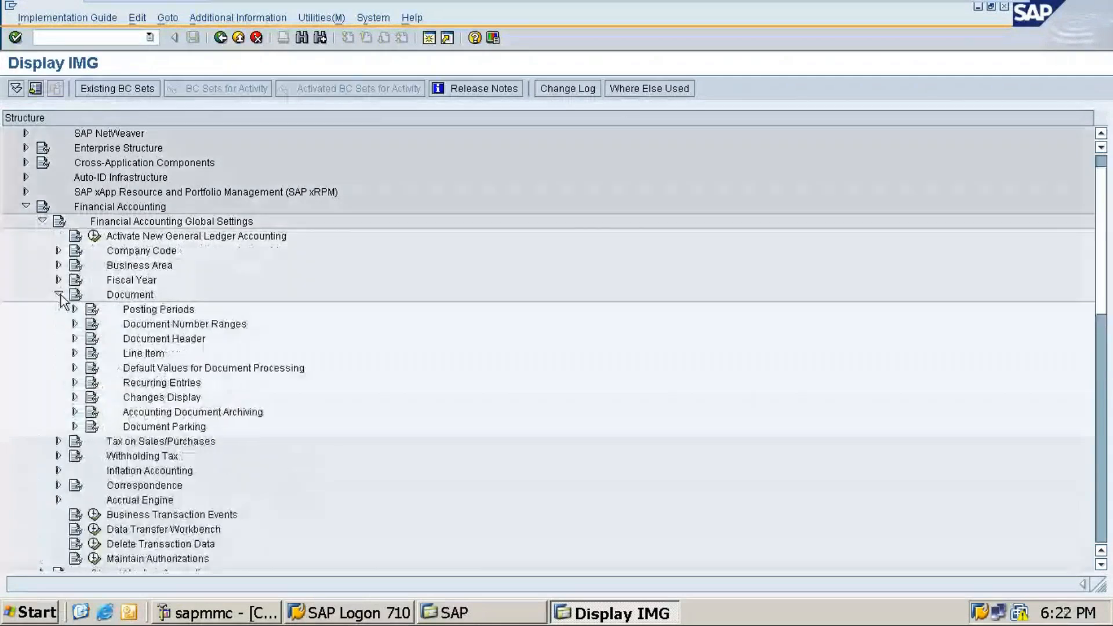
left_click(58, 294)
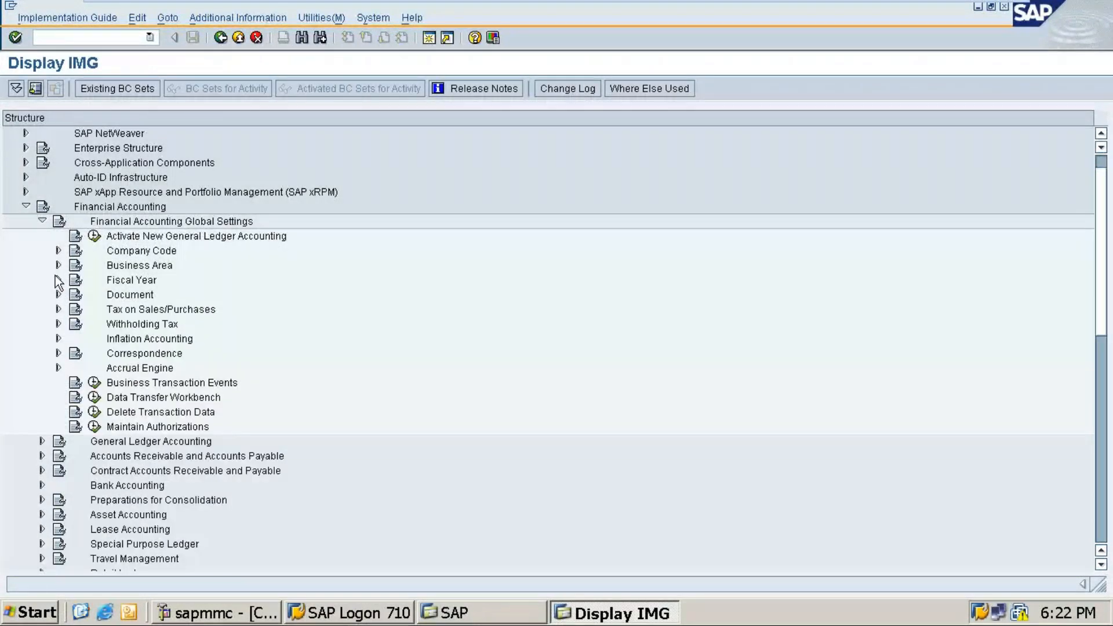
left_click(42, 221)
left_click(43, 236)
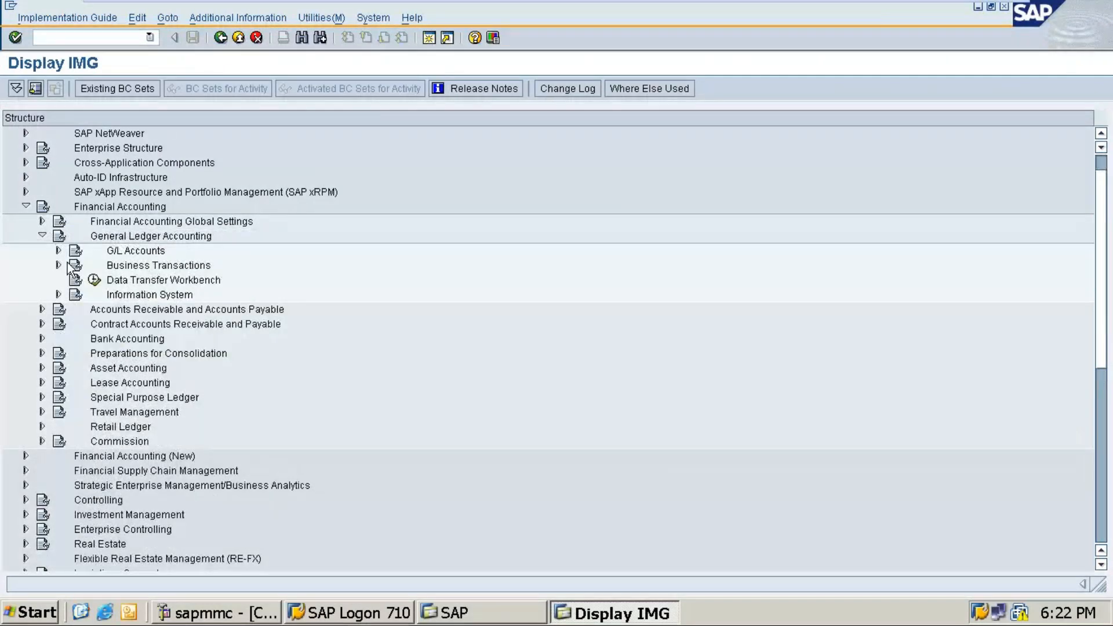
left_click(58, 266)
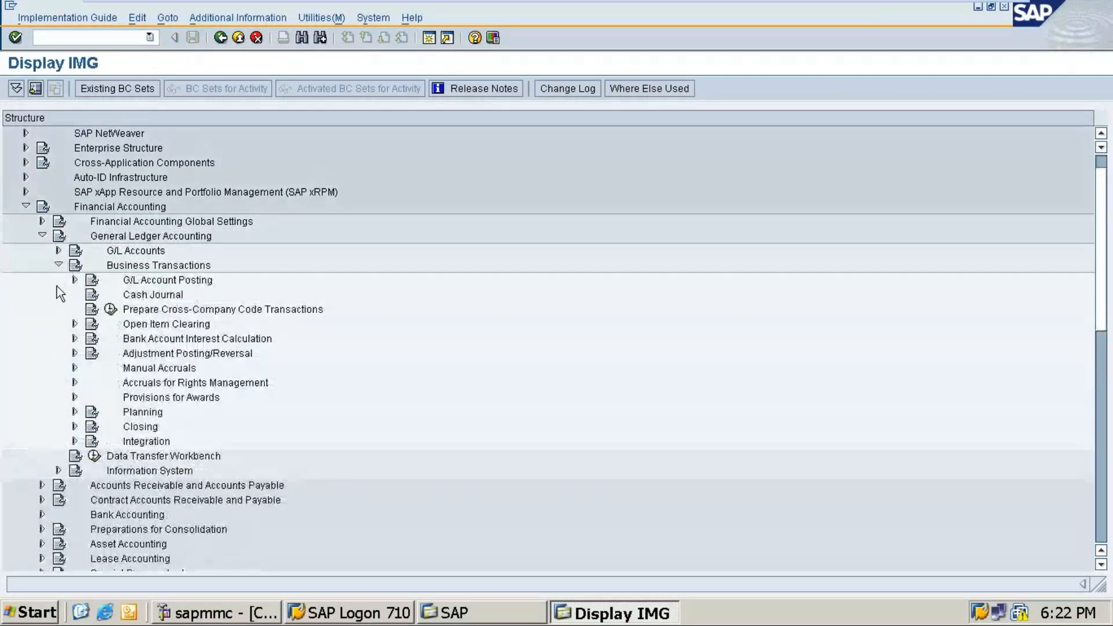
left_click(58, 266)
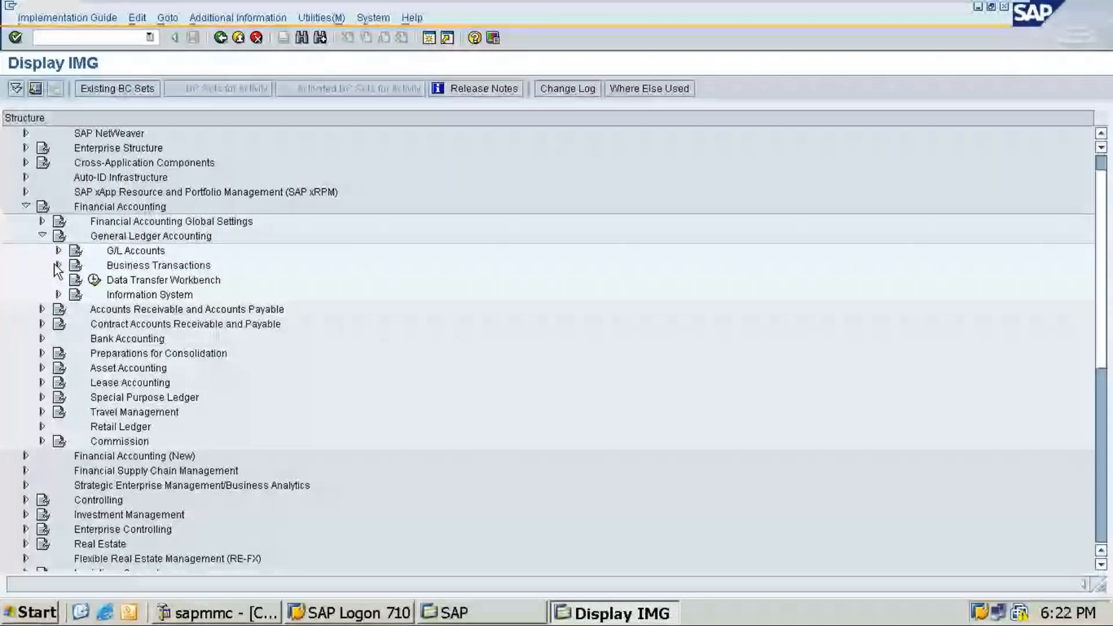
left_click(43, 236)
left_click(26, 206)
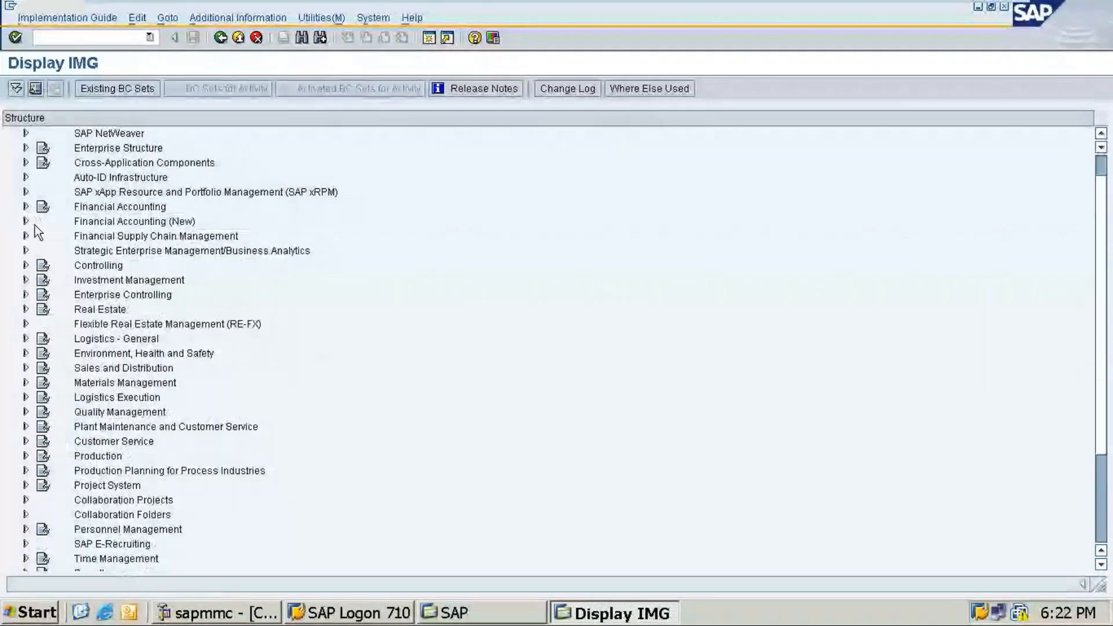
Step: Expand Financial Accounting (New) through Financial Accounting Global Settings (New) and Document to Document Types
left_click(25, 221)
left_click(42, 236)
left_click(58, 280)
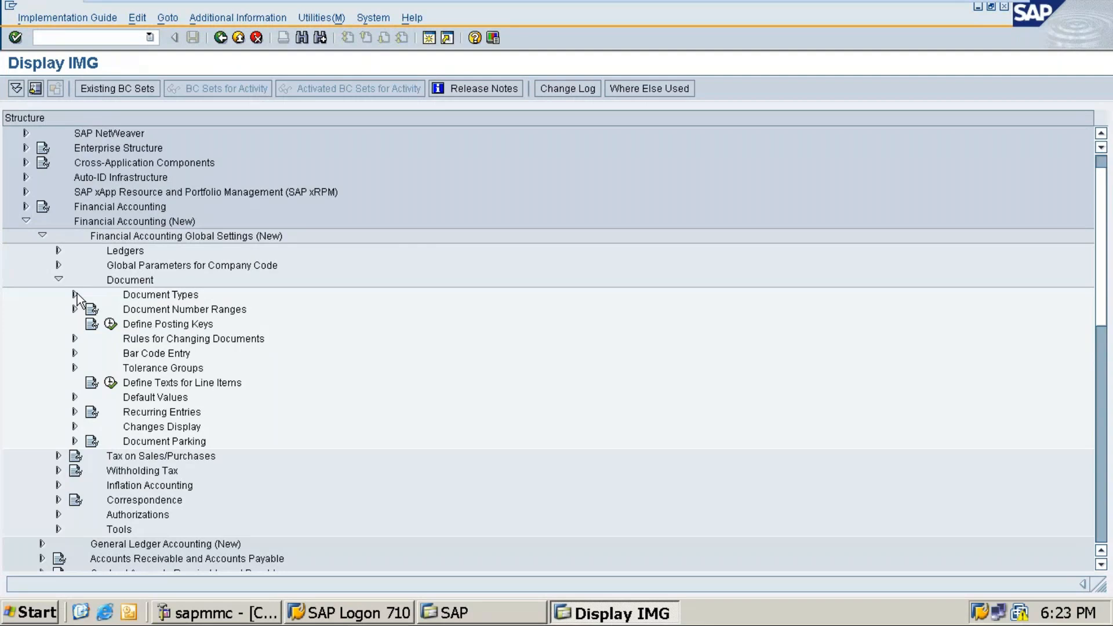
left_click(78, 294)
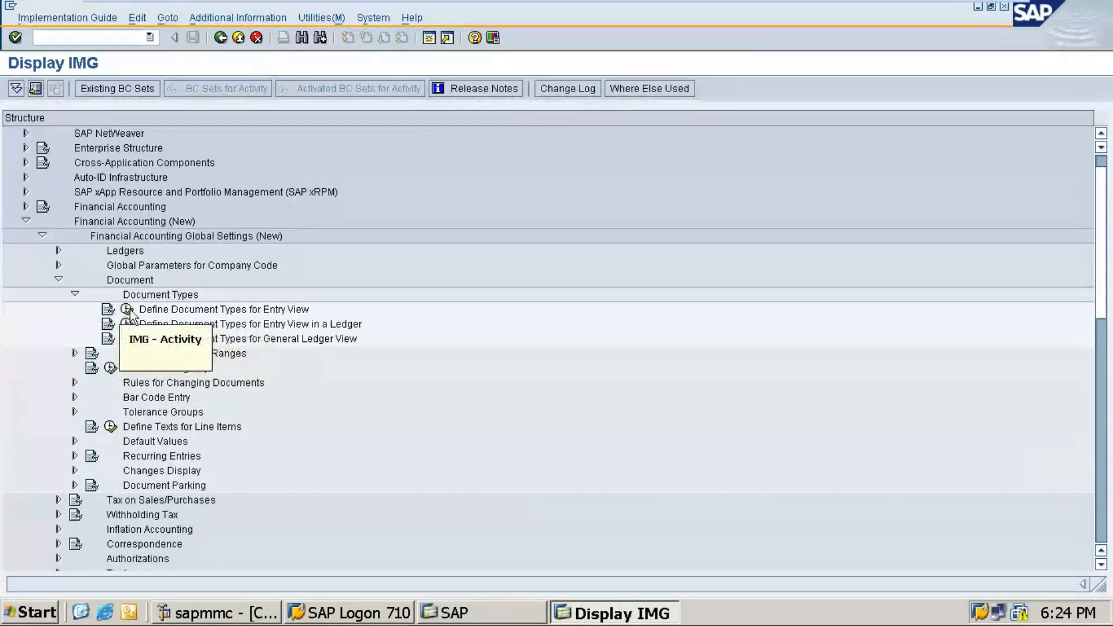
Step: Open Define Document Types for Entry View and enter "ka" as the document type to position the list on
left_click(129, 312)
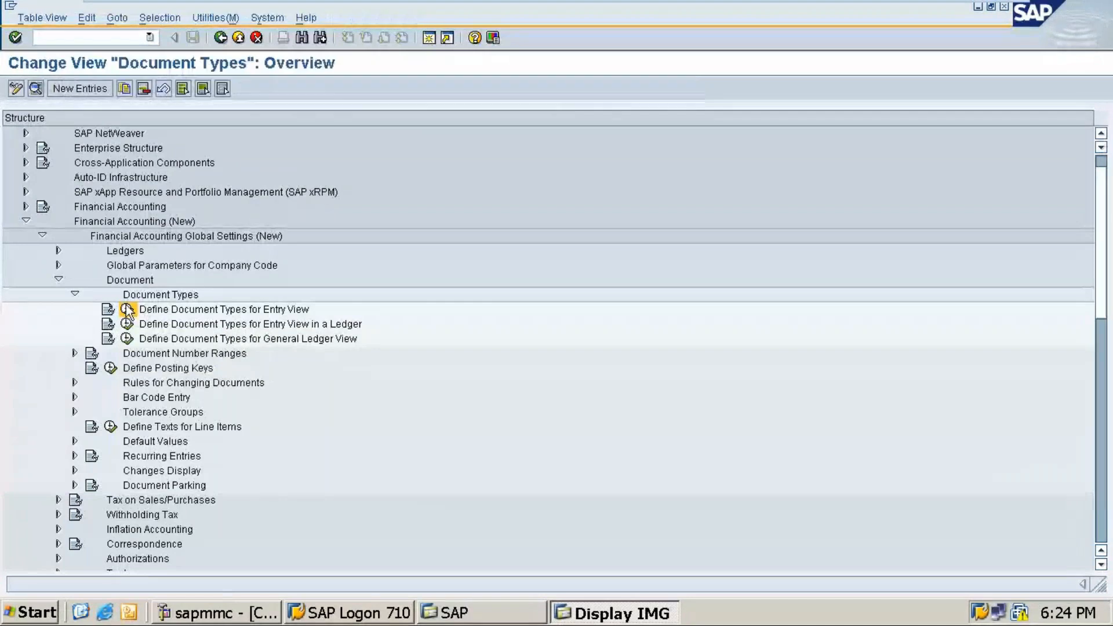
left_click(175, 563)
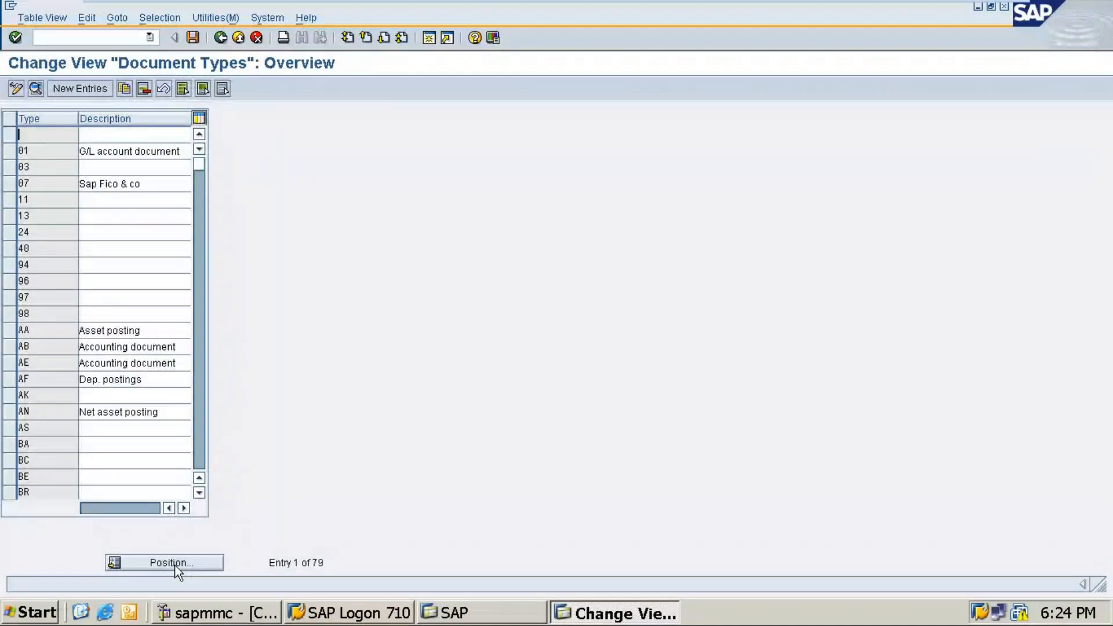
type("ka")
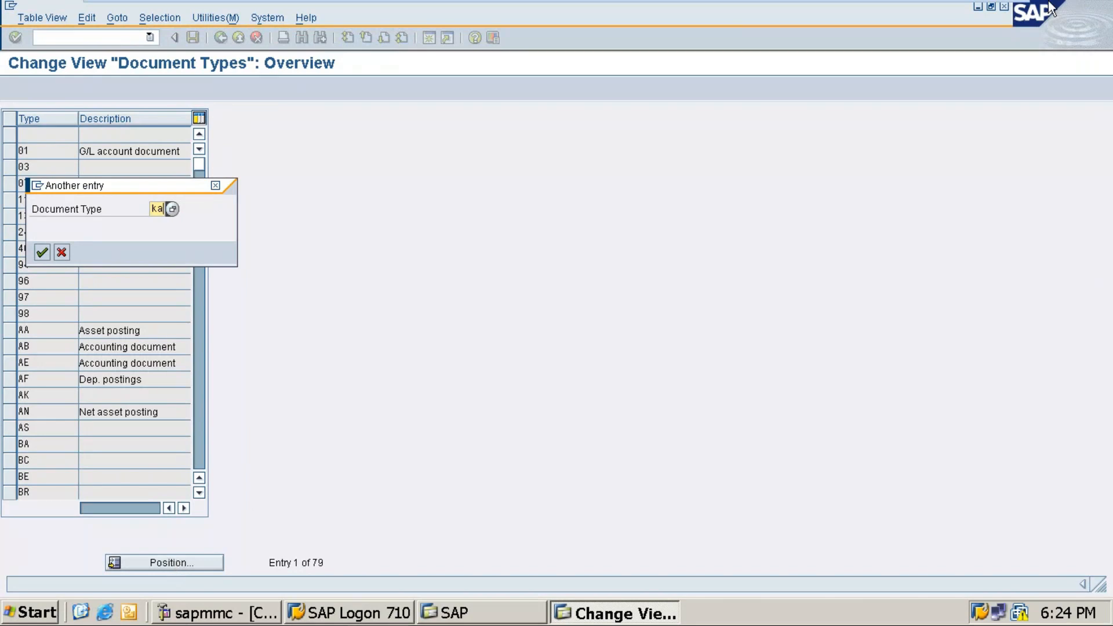
Step: Check the GoTo Meeting chat for new attendee messages and return to the document type positioning dialog in SAP
left_click(966, 11)
mouse_move(404, 585)
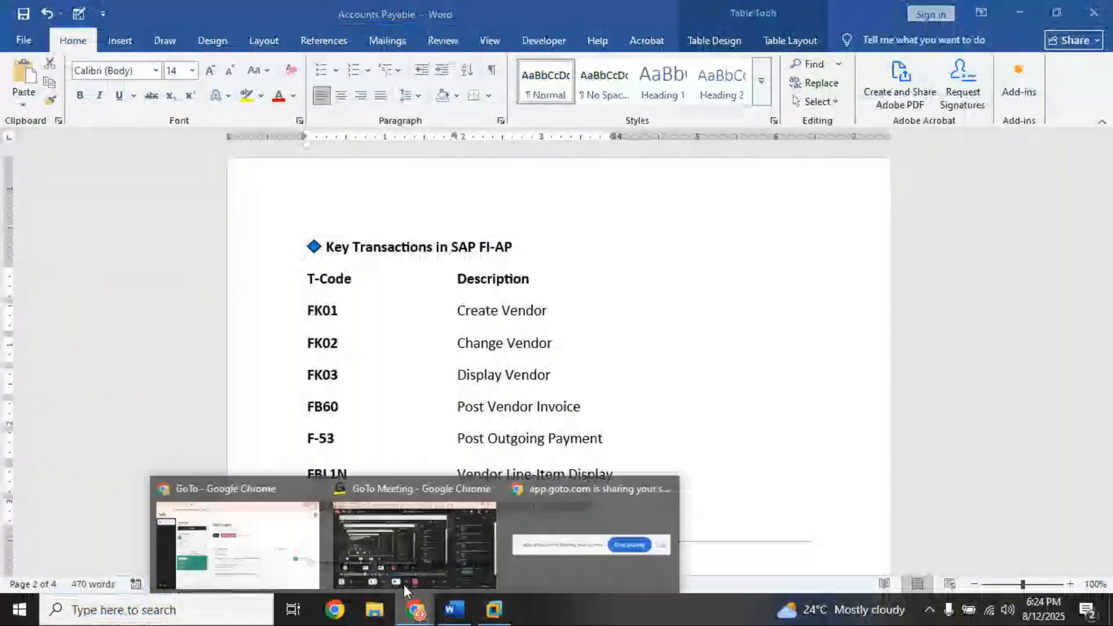
left_click(370, 524)
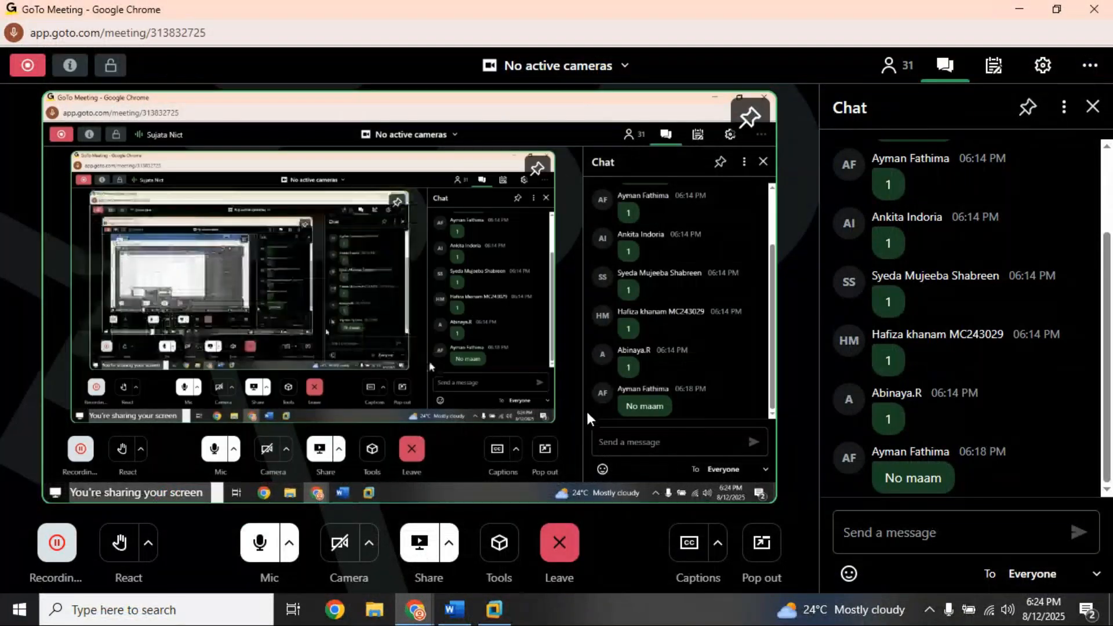
left_click(1020, 12)
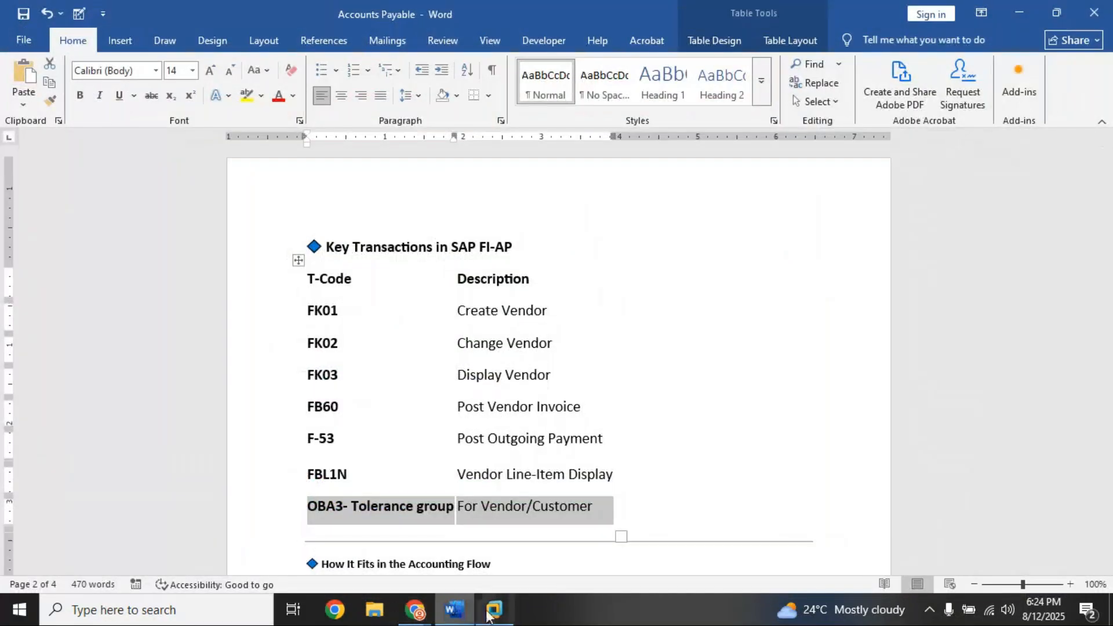
left_click(492, 609)
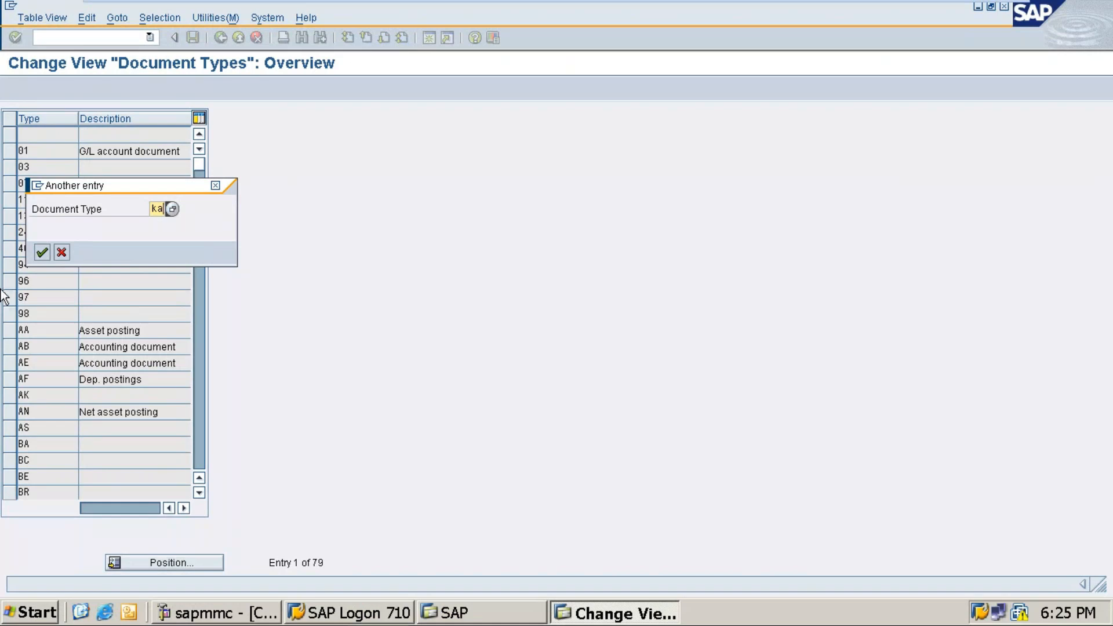
Step: Open the details of vendor document type KA and bring up its number range information for company code IN25
left_click(43, 253)
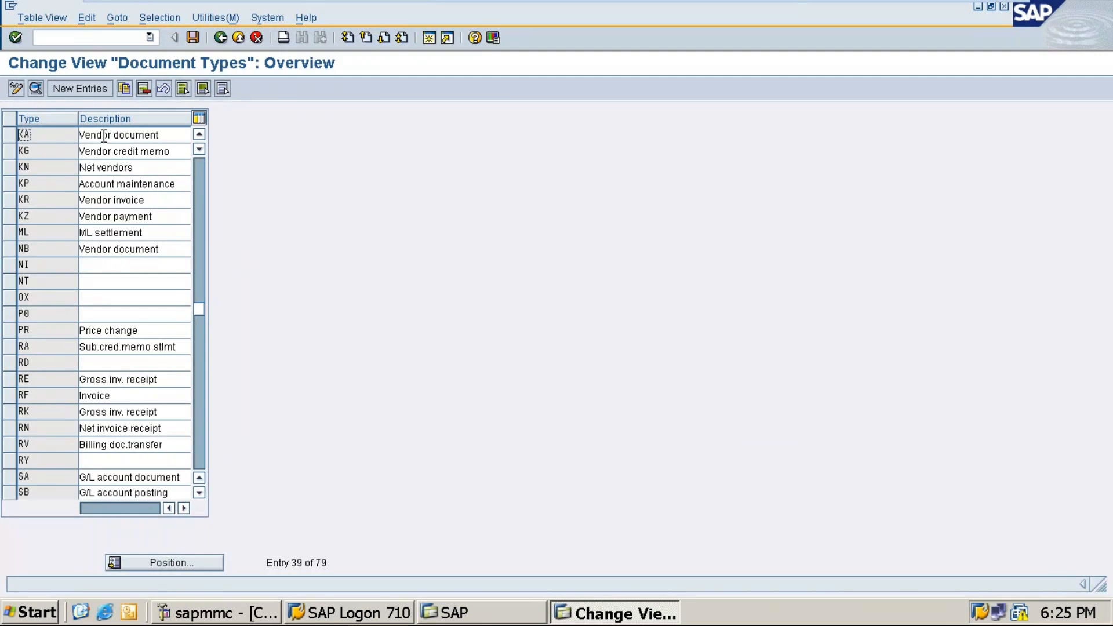
double_click(104, 136)
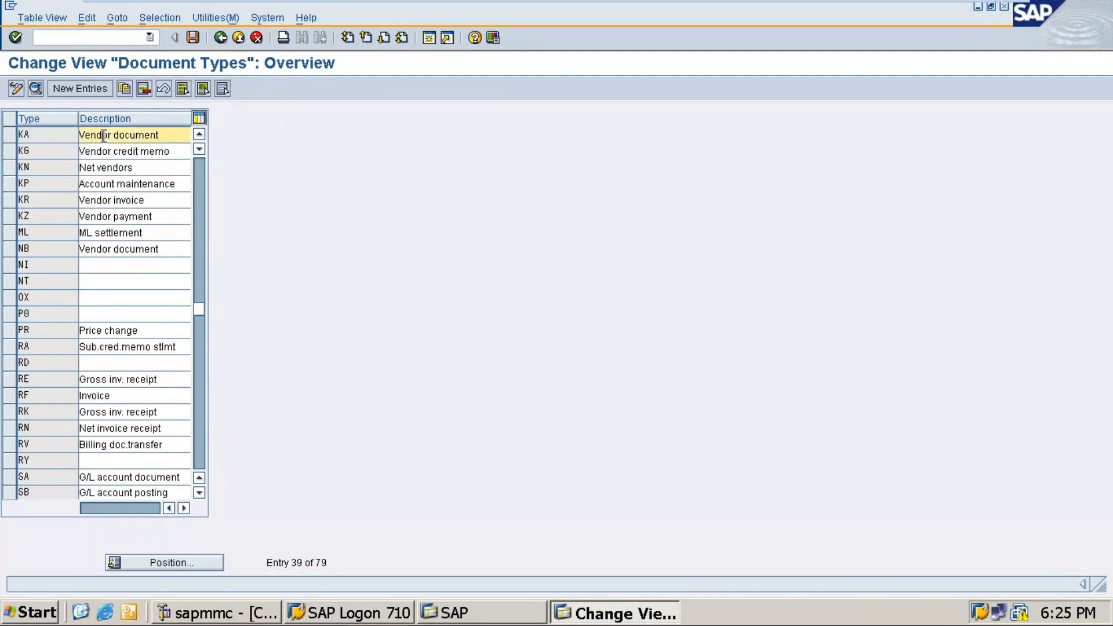
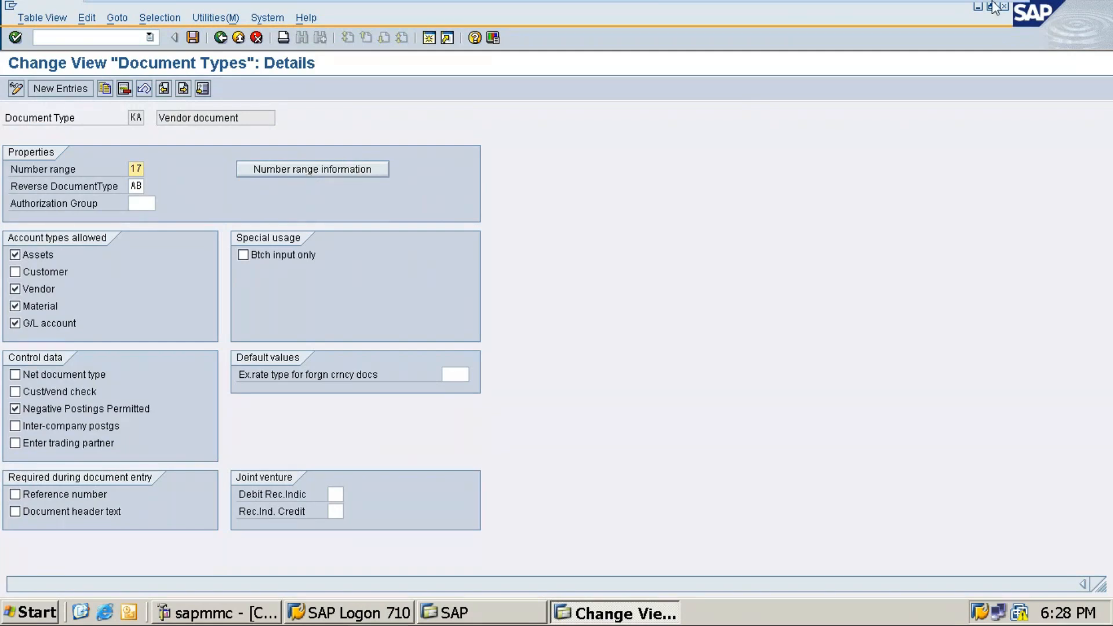
left_click(296, 169)
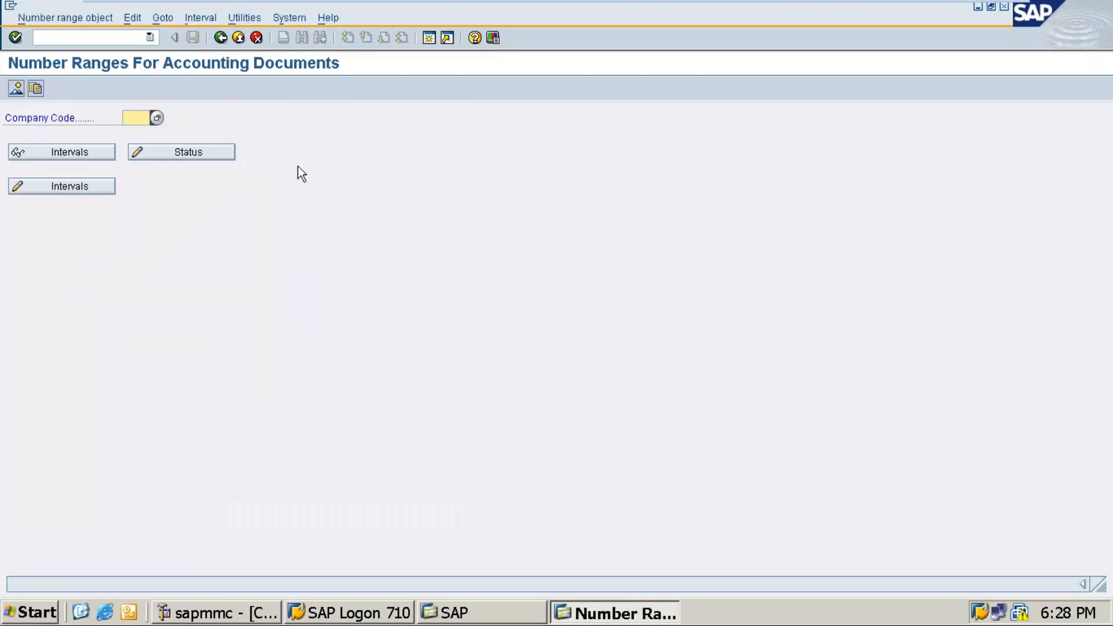
type("IN25")
key("Return")
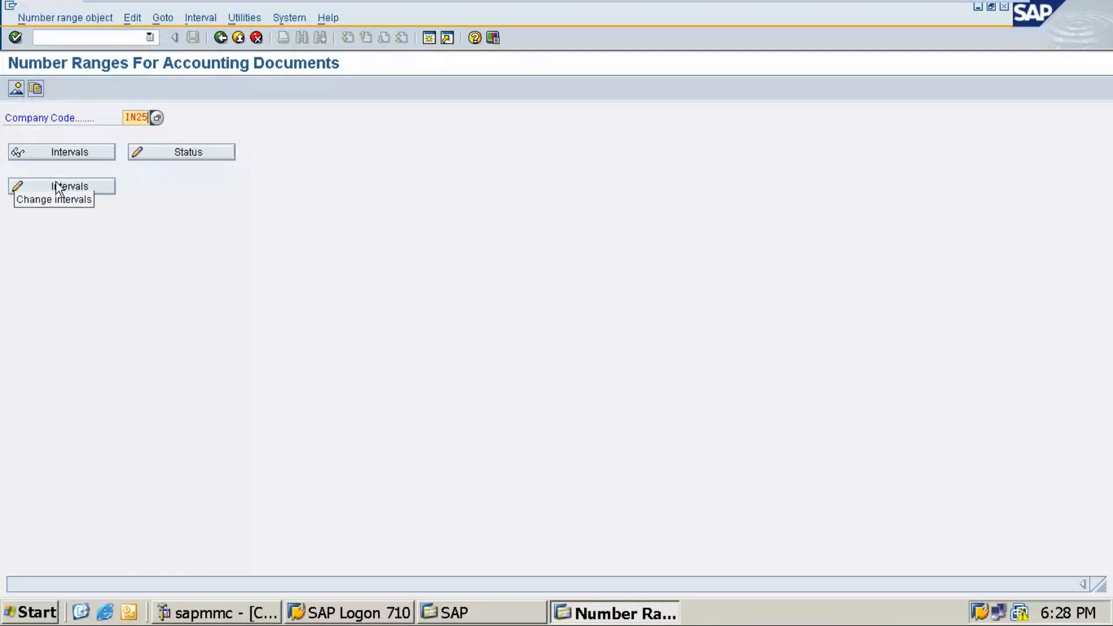
Step: Check the GoTo Meeting chat for new attendee messages and return to the number range screen in SAP
left_click(961, 3)
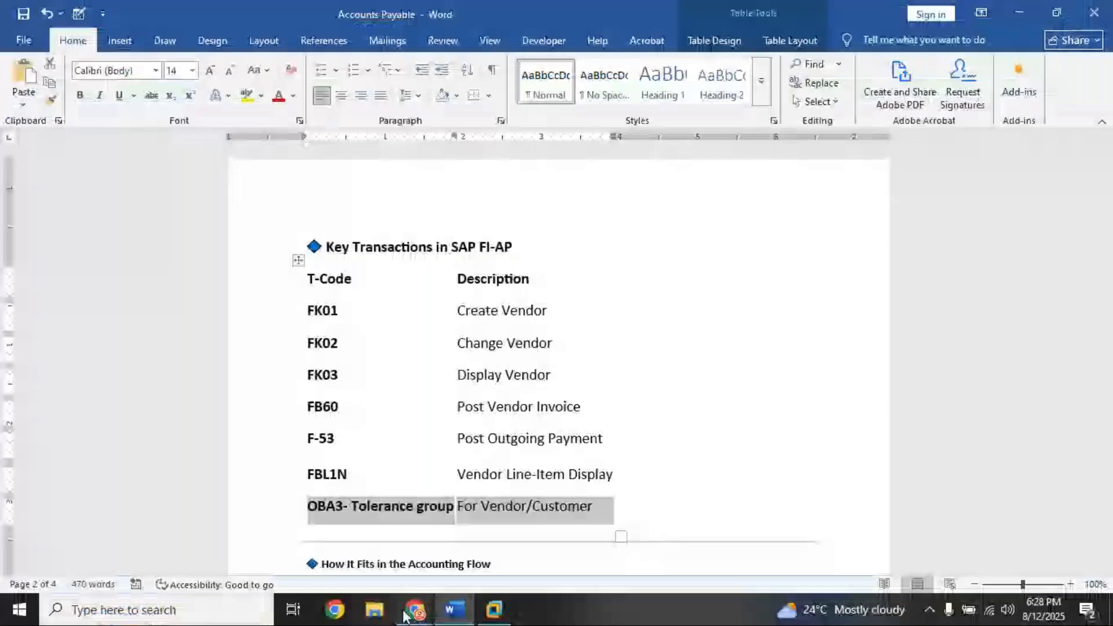
left_click(406, 613)
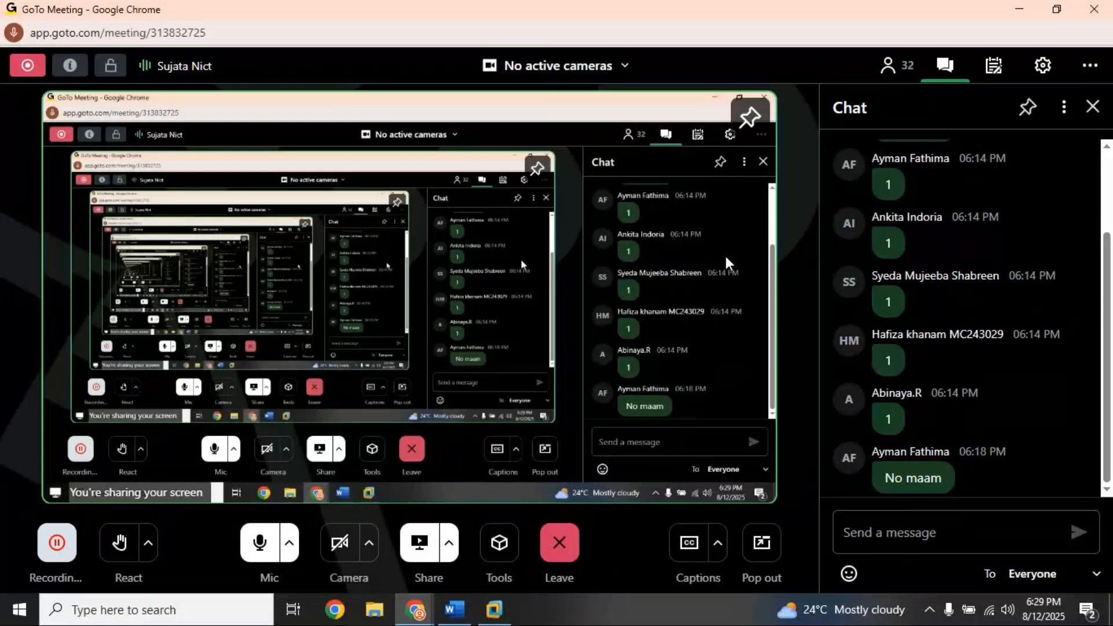
left_click(1019, 9)
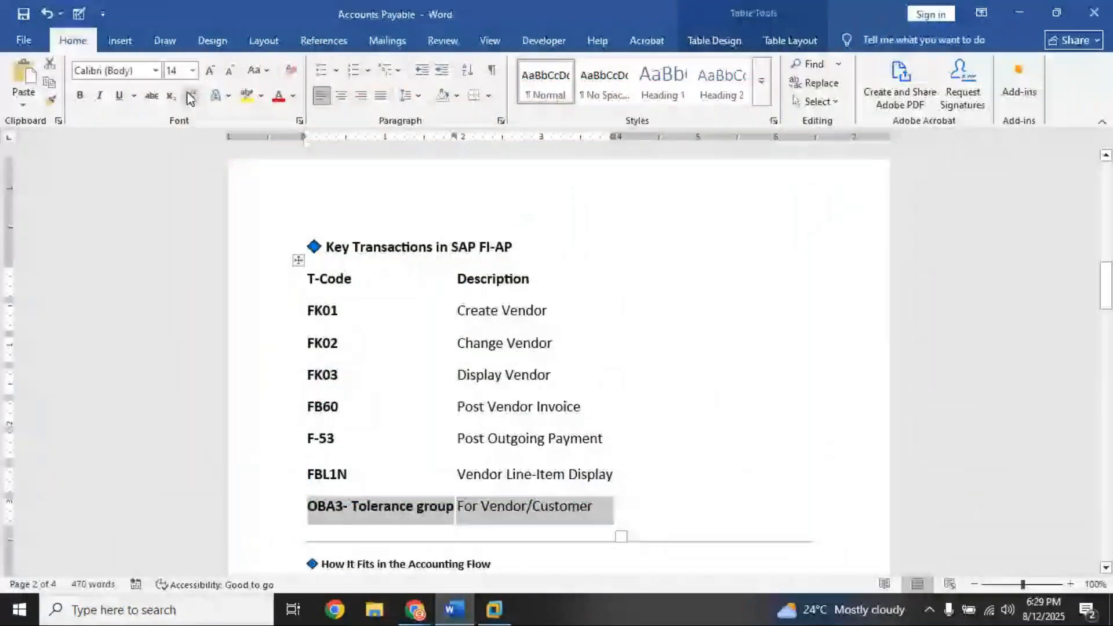
key("super+d")
left_click(495, 610)
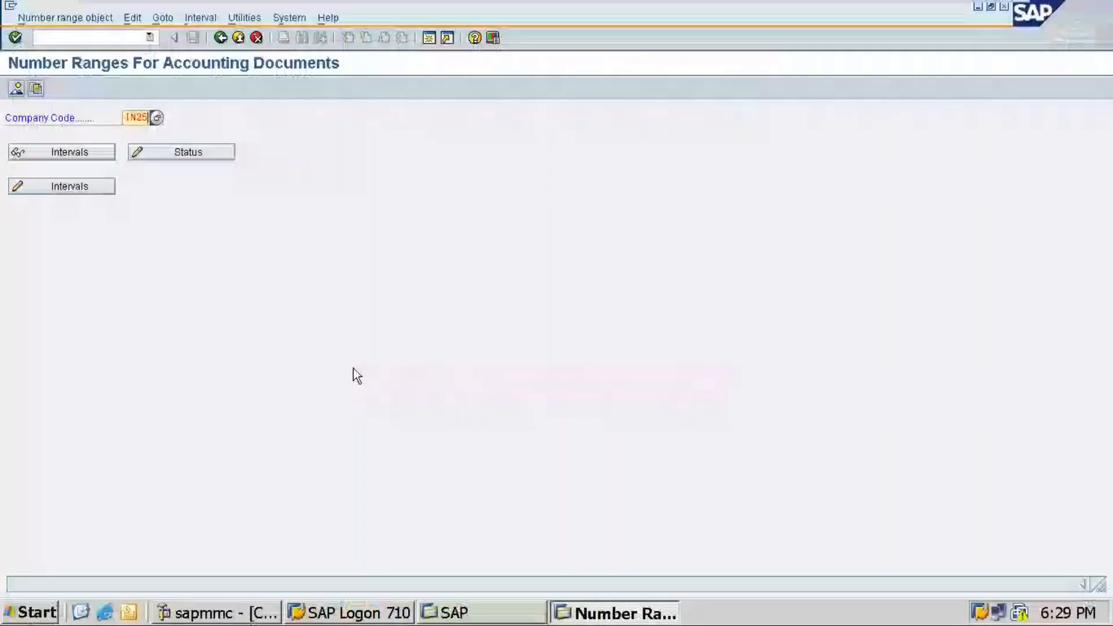
Step: Try to insert number range interval 17 for year 2025, from 2000 to 2999, in the IN25 accounting document intervals
left_click(51, 187)
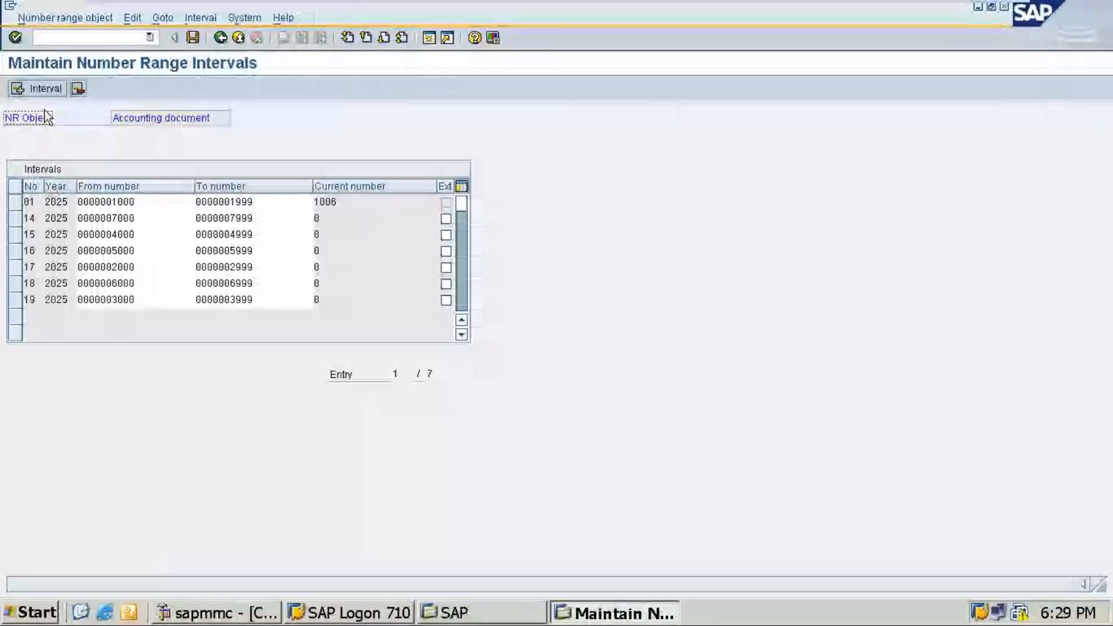
left_click(20, 87)
type("17")
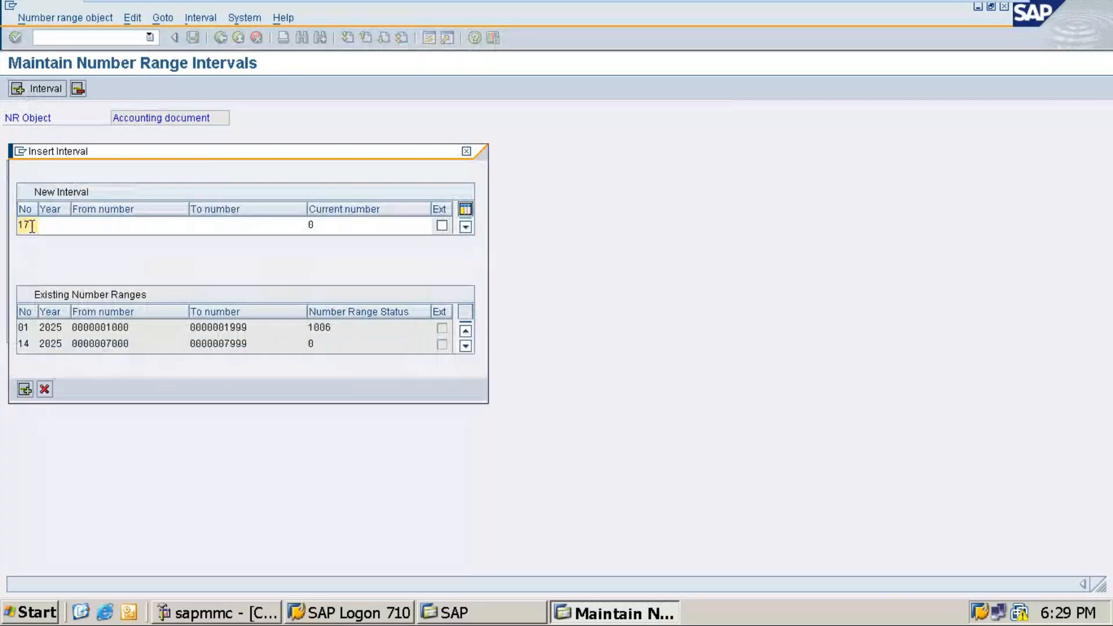
left_click(58, 225)
type("2025")
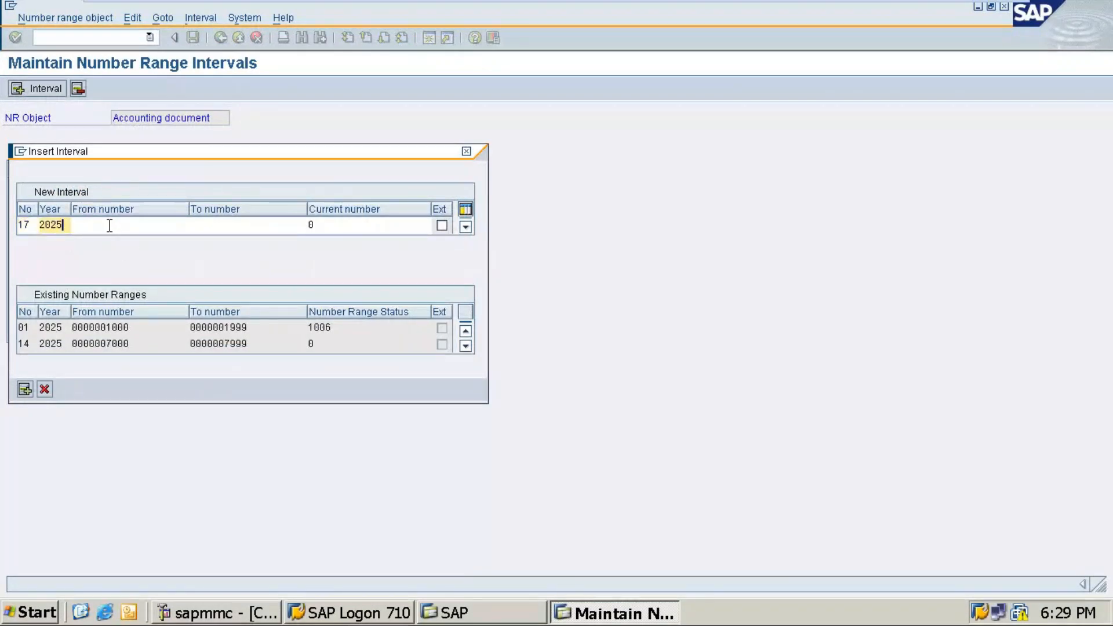
left_click(109, 226)
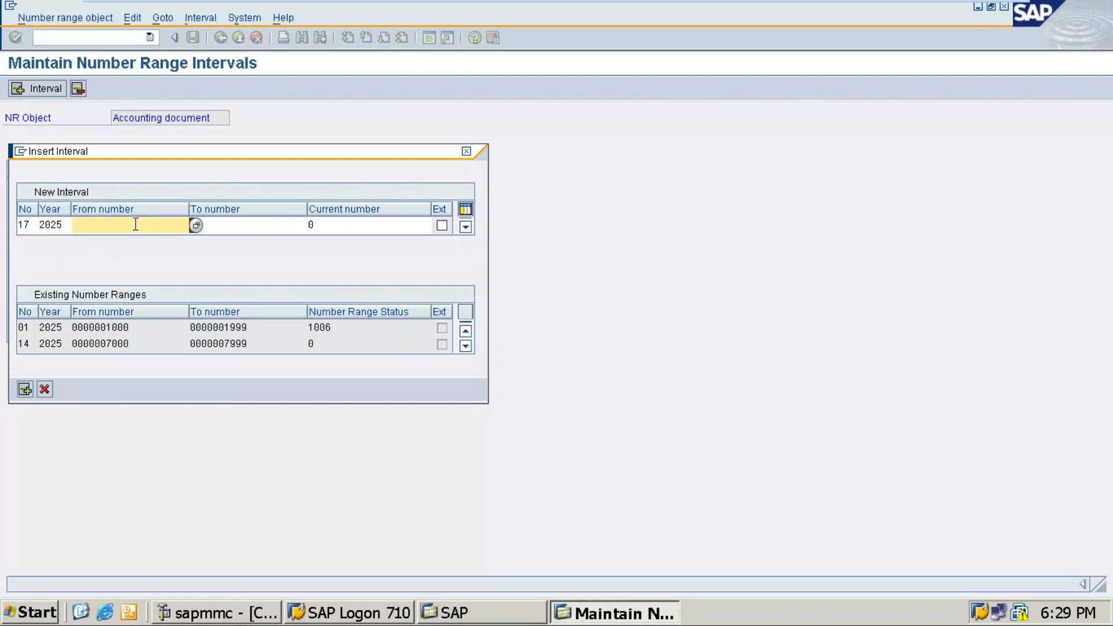
type("2")
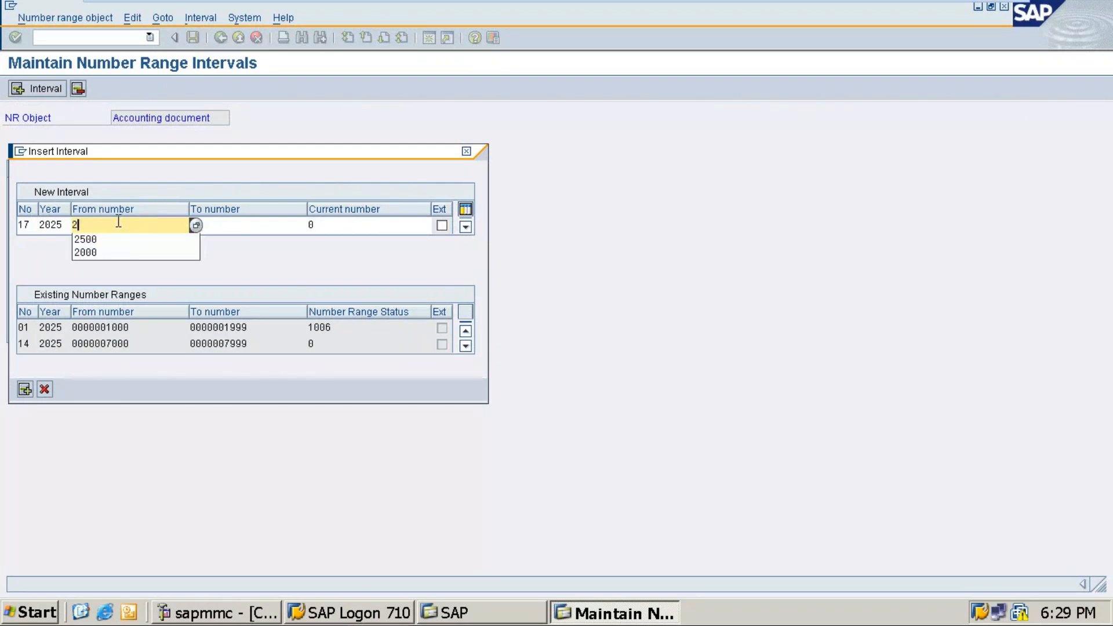
type("000")
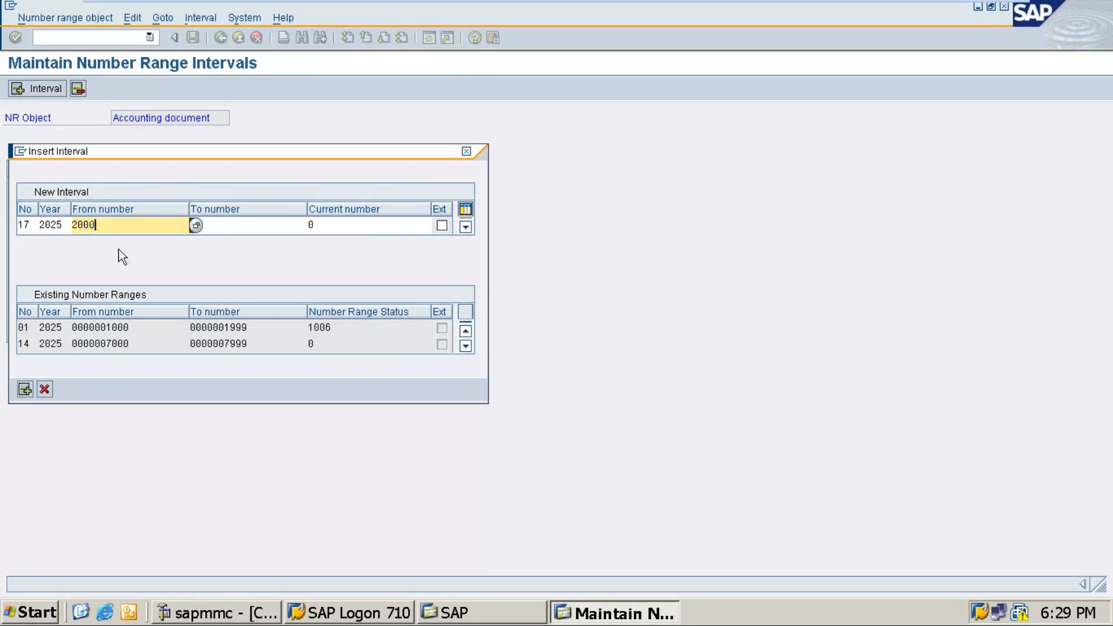
left_click(223, 225)
type("2999")
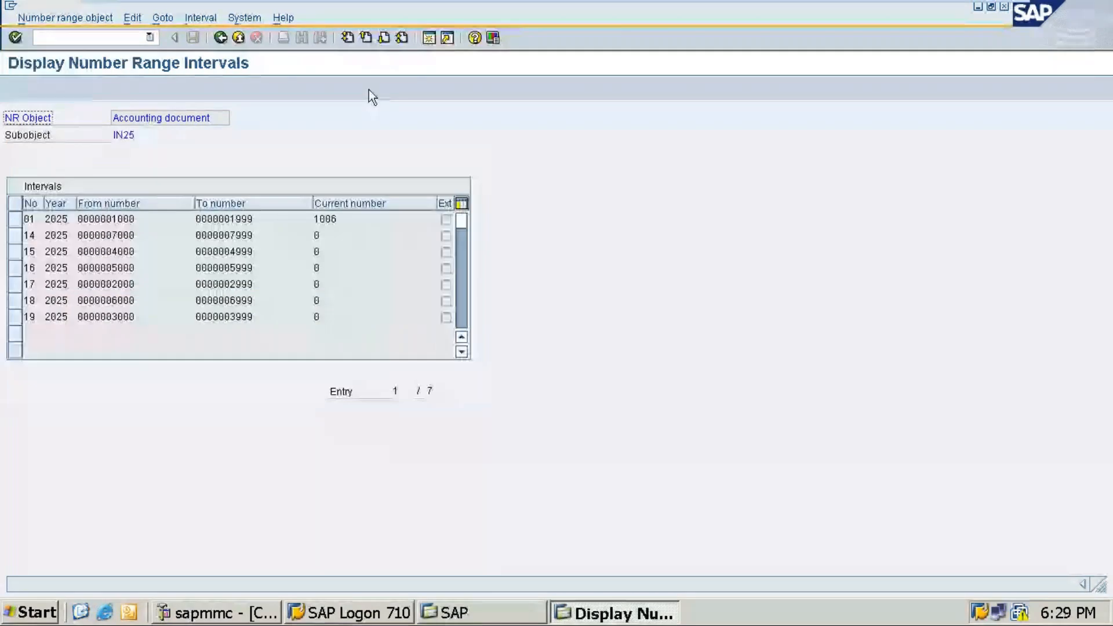
Step: Switch from the SAP virtual machine to the GoTo Meeting window and check the session
left_click(979, 7)
mouse_move(489, 616)
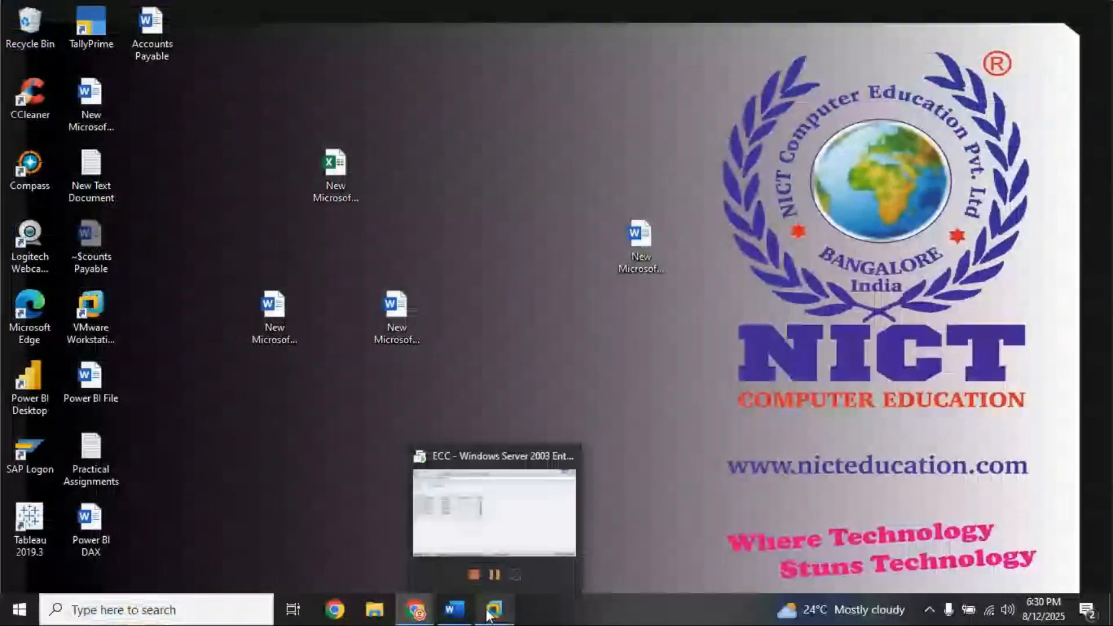
mouse_move(416, 610)
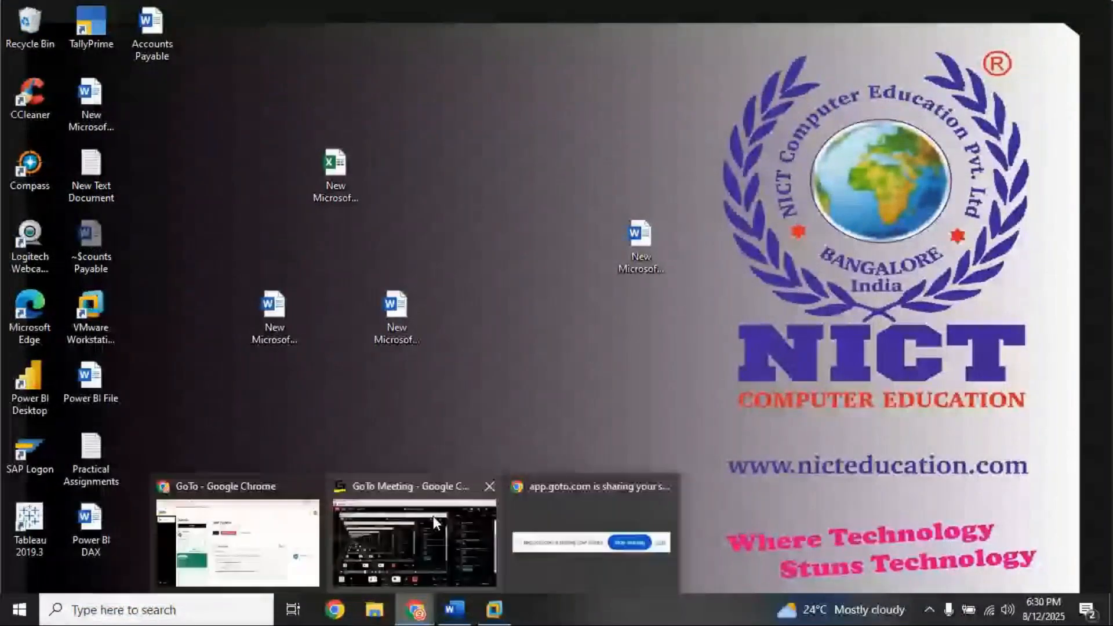
left_click(436, 524)
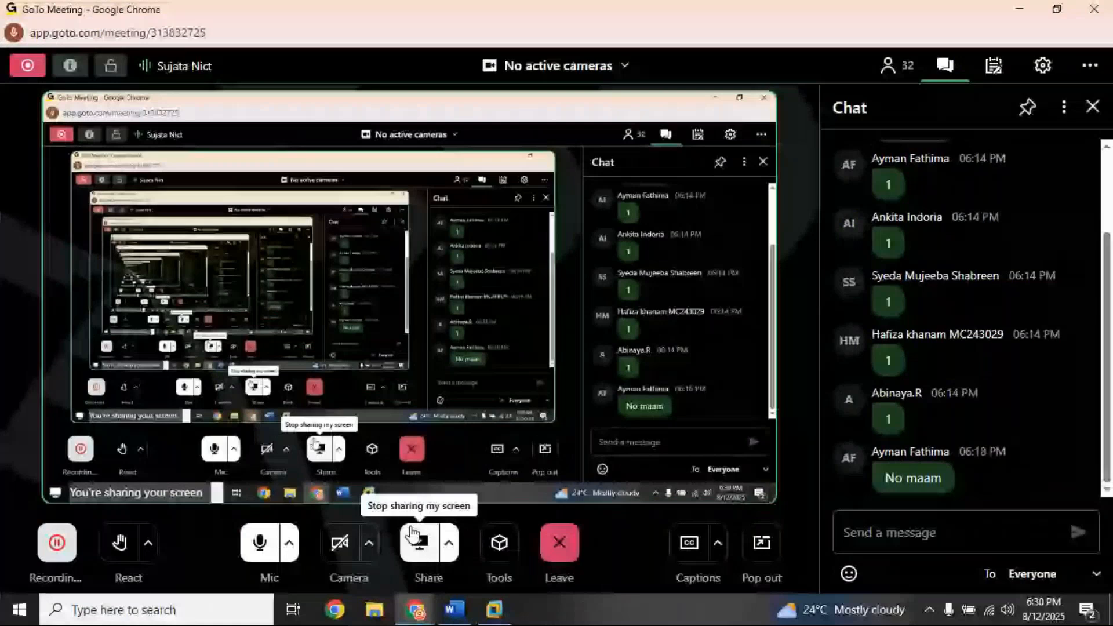
Step: Enable the Ethernet adapter in the Windows network connections, then close its status dialog and the connections window
mouse_move(867, 621)
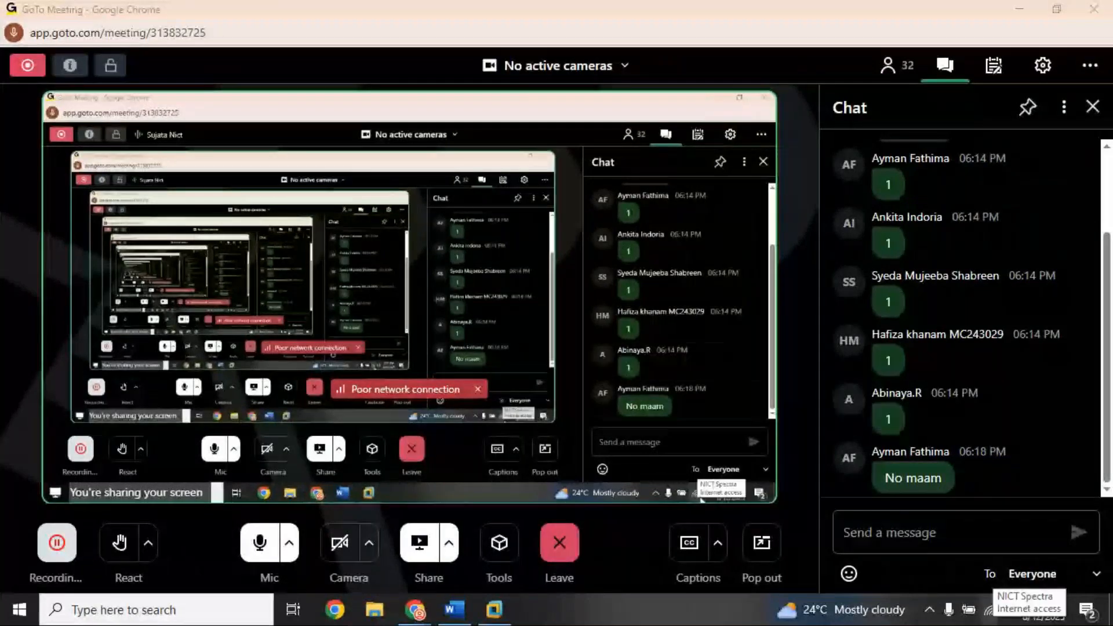
right_click(988, 610)
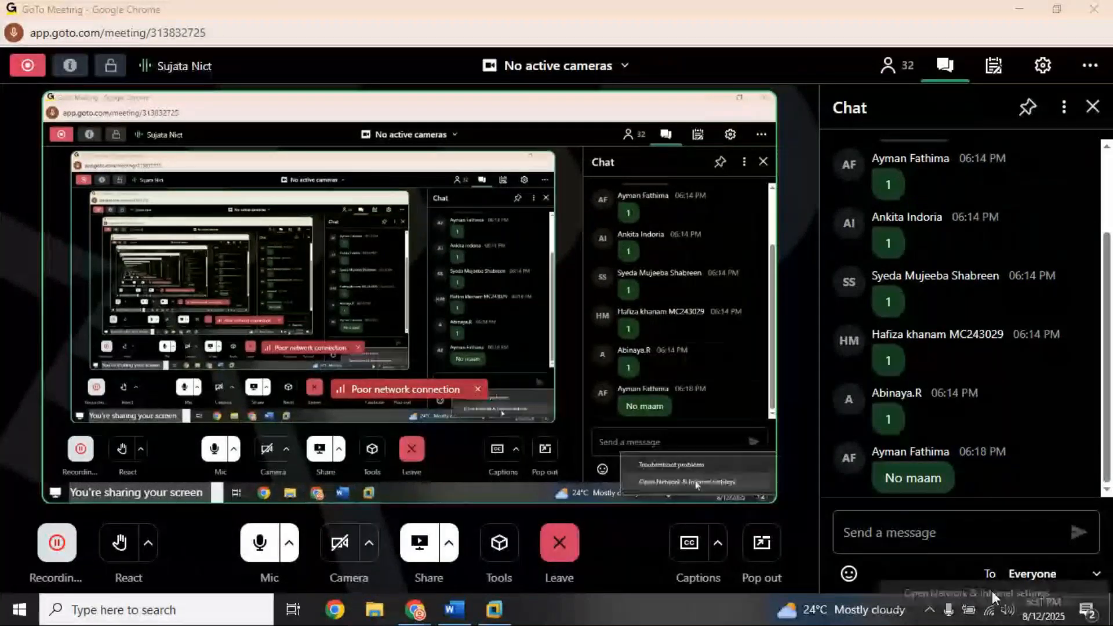
left_click(993, 590)
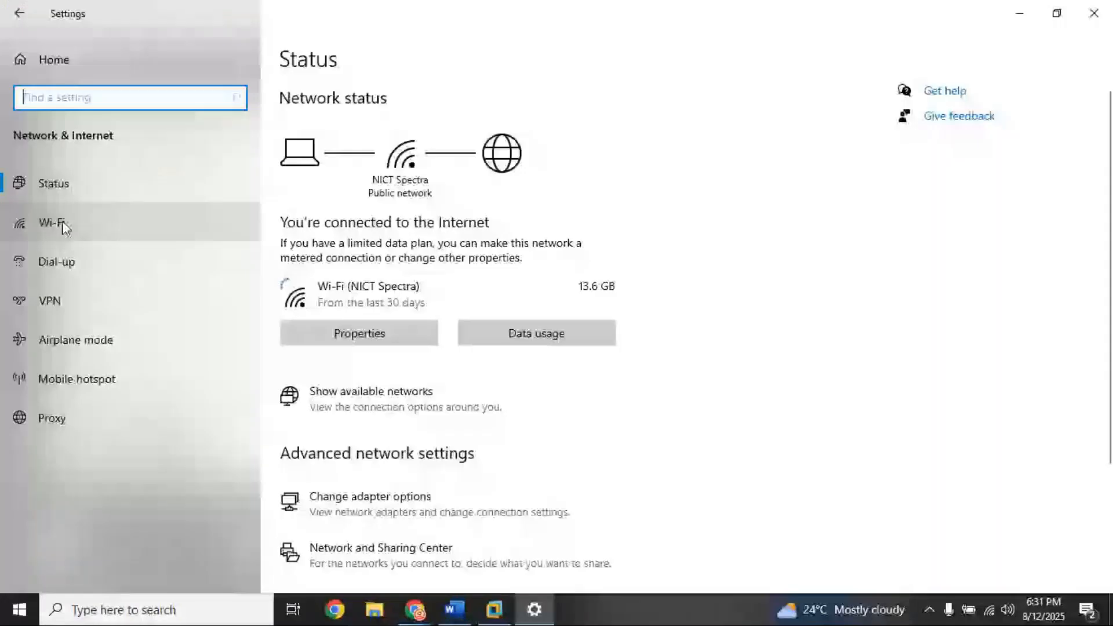
left_click(409, 504)
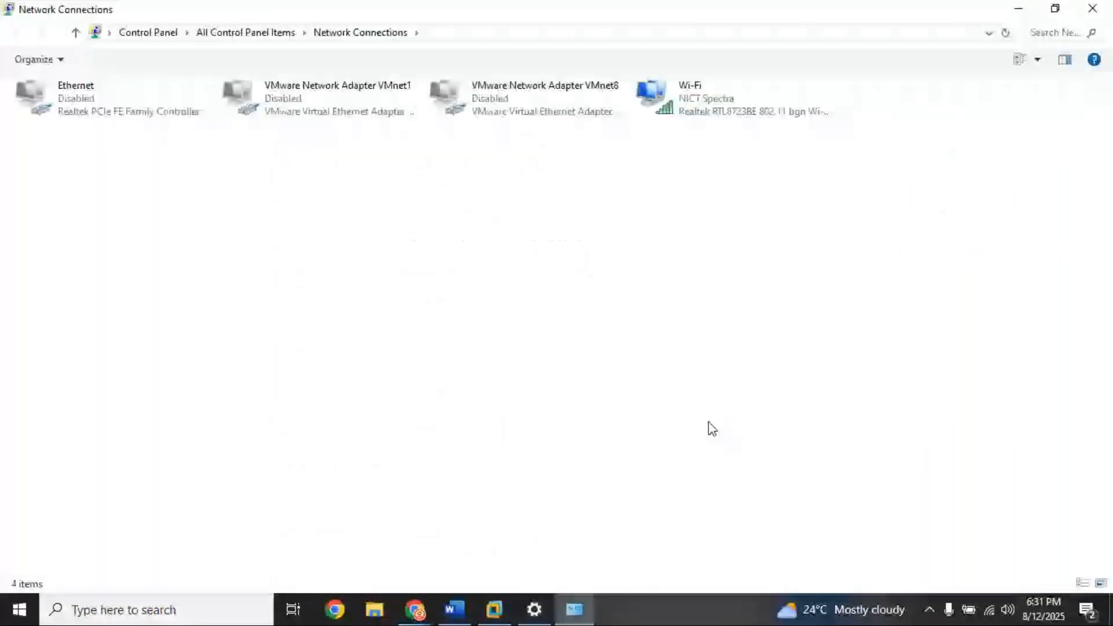
right_click(85, 109)
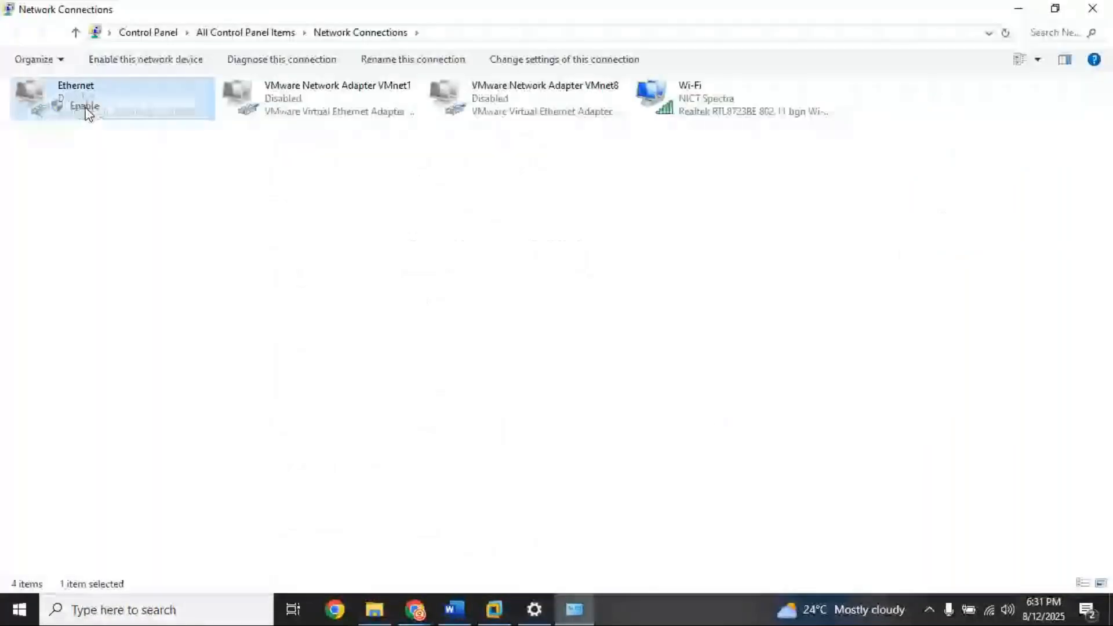
left_click(86, 106)
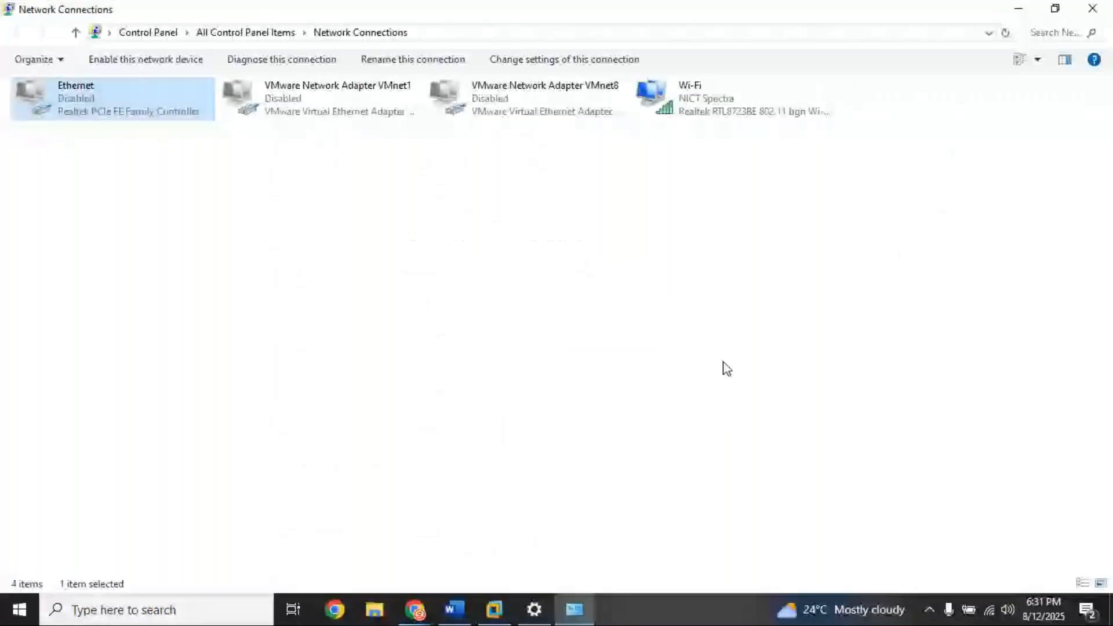
right_click(706, 99)
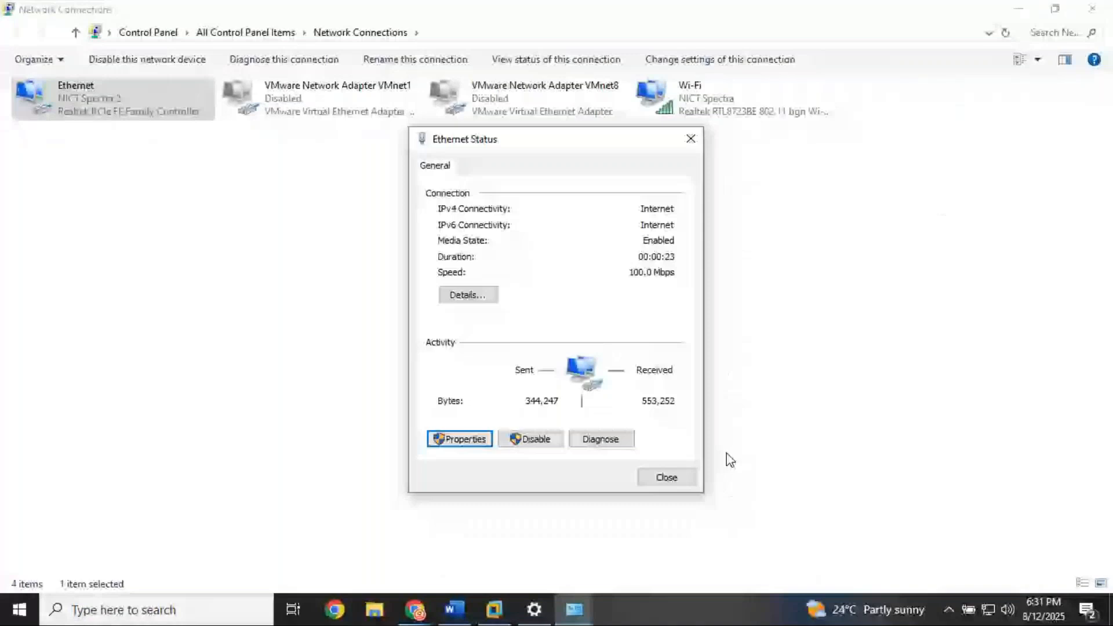
left_click(668, 477)
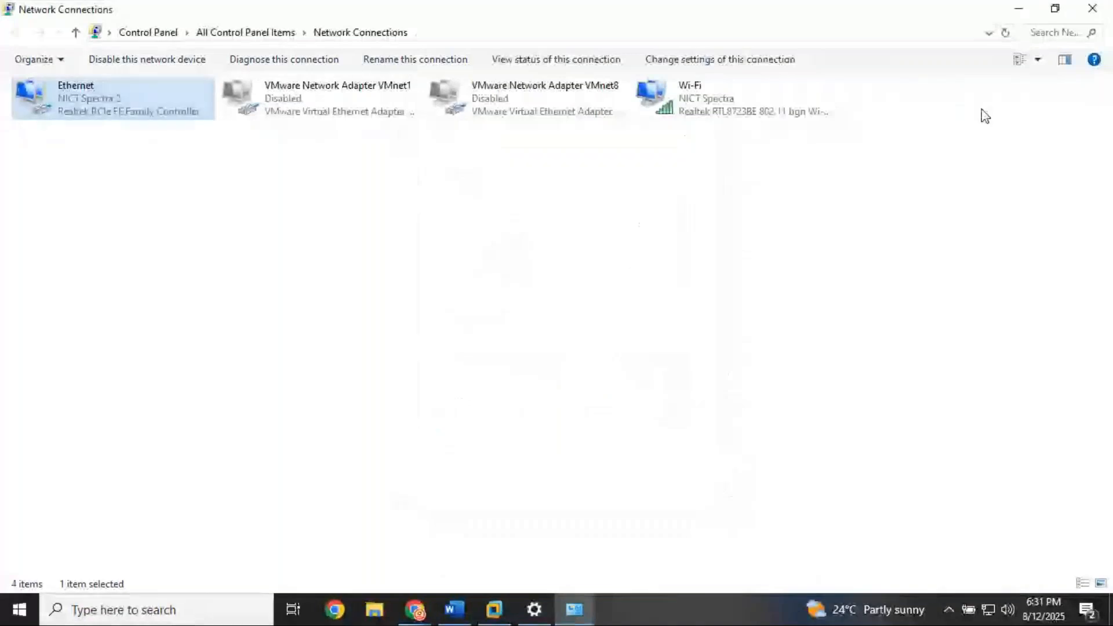
left_click(1093, 9)
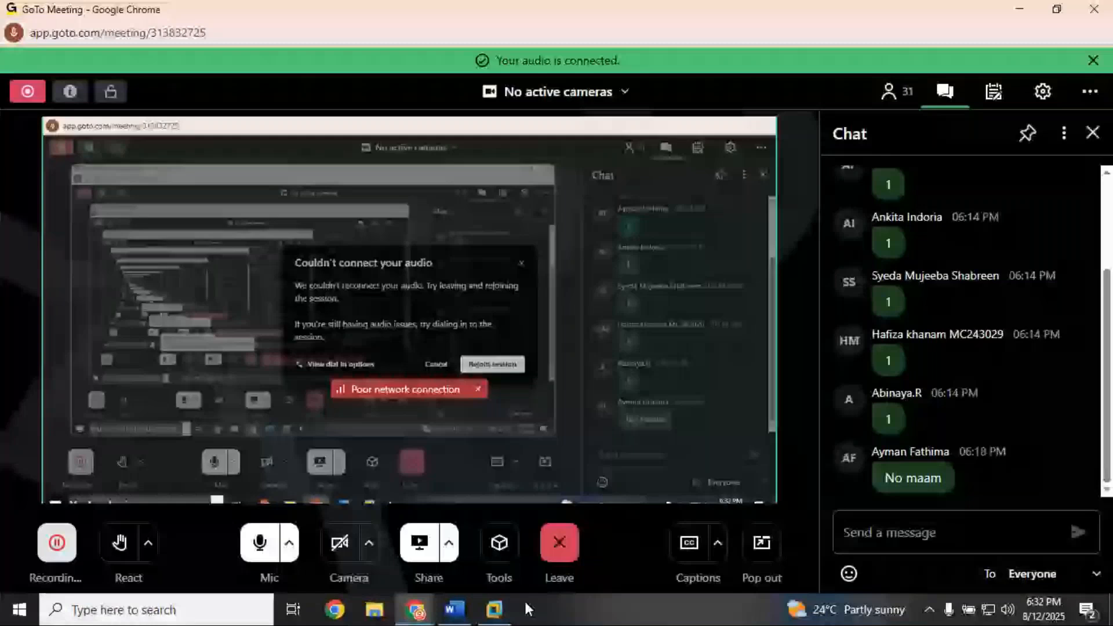
Step: Return to SAP and view the IN25 number range intervals from the details of vendor invoice document type KR
left_click(494, 610)
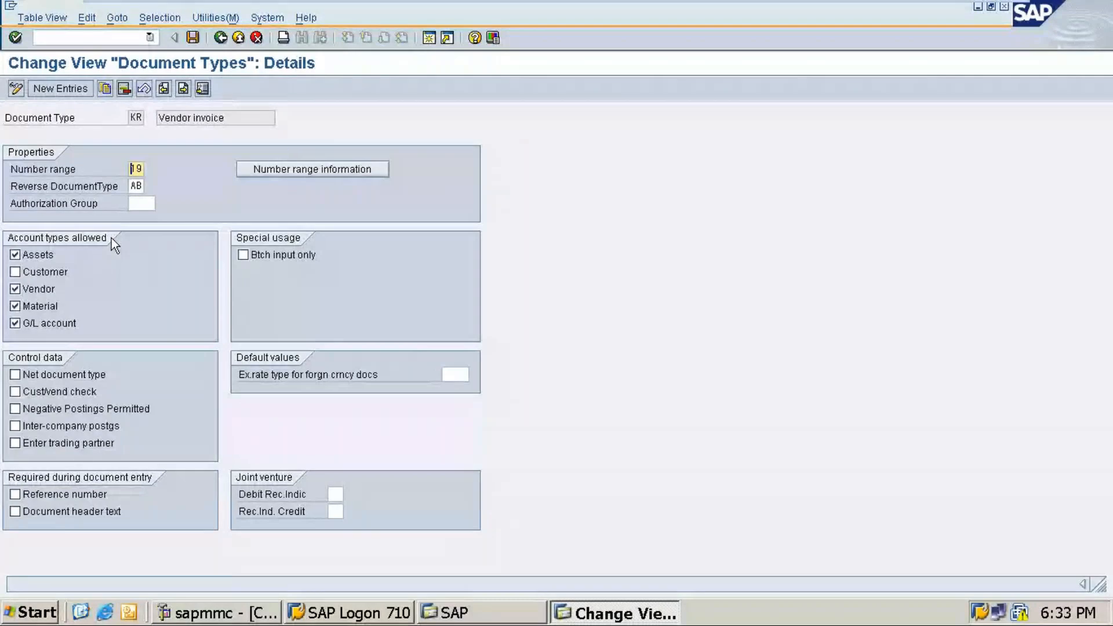
left_click(308, 170)
type("in")
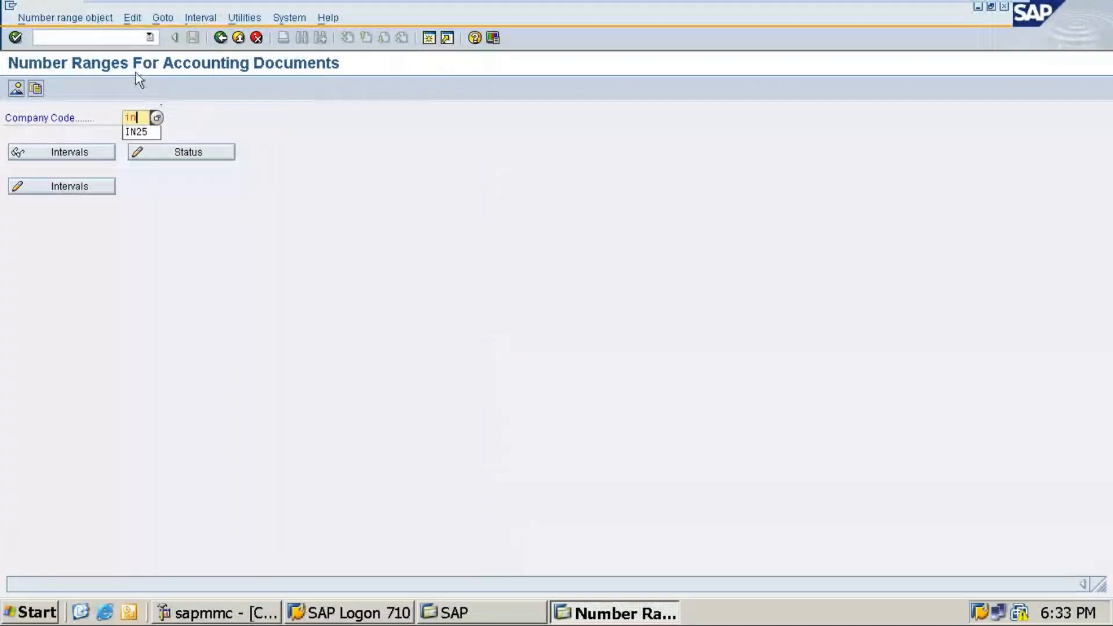
left_click(136, 132)
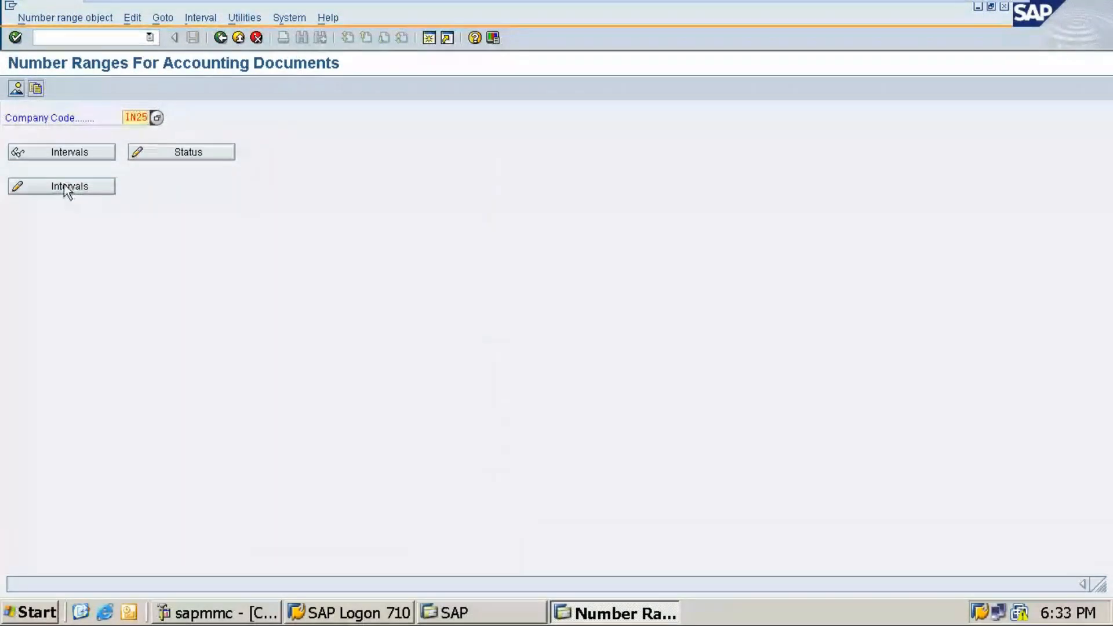
left_click(64, 186)
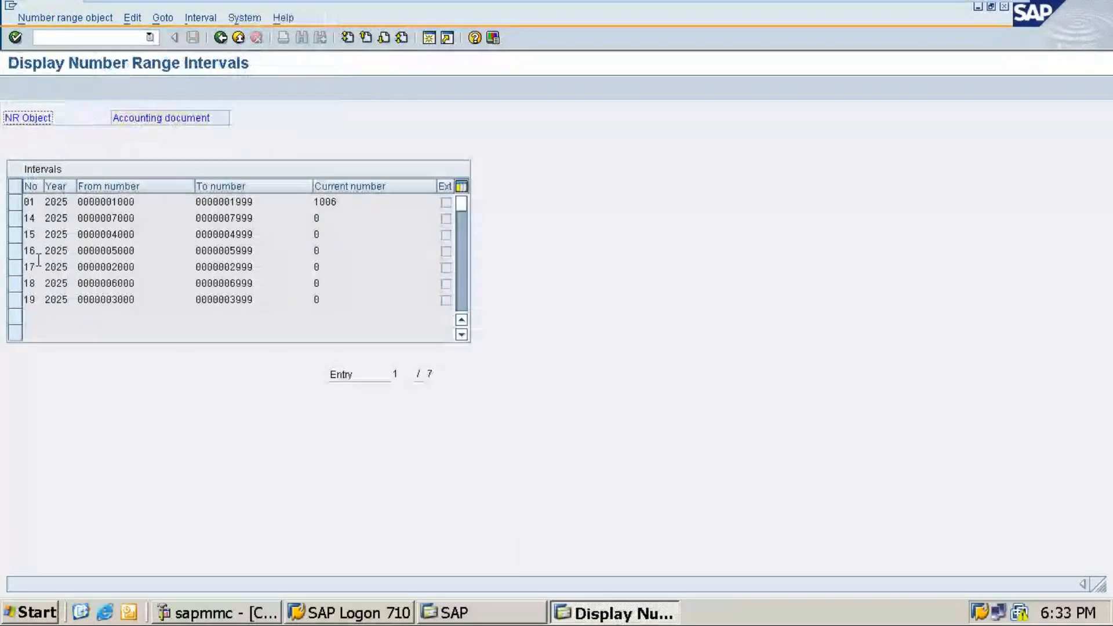
Step: Leave the number range intervals, position the document types list at KZ, and view the details of the vendor payment type
left_click(222, 39)
left_click(226, 40)
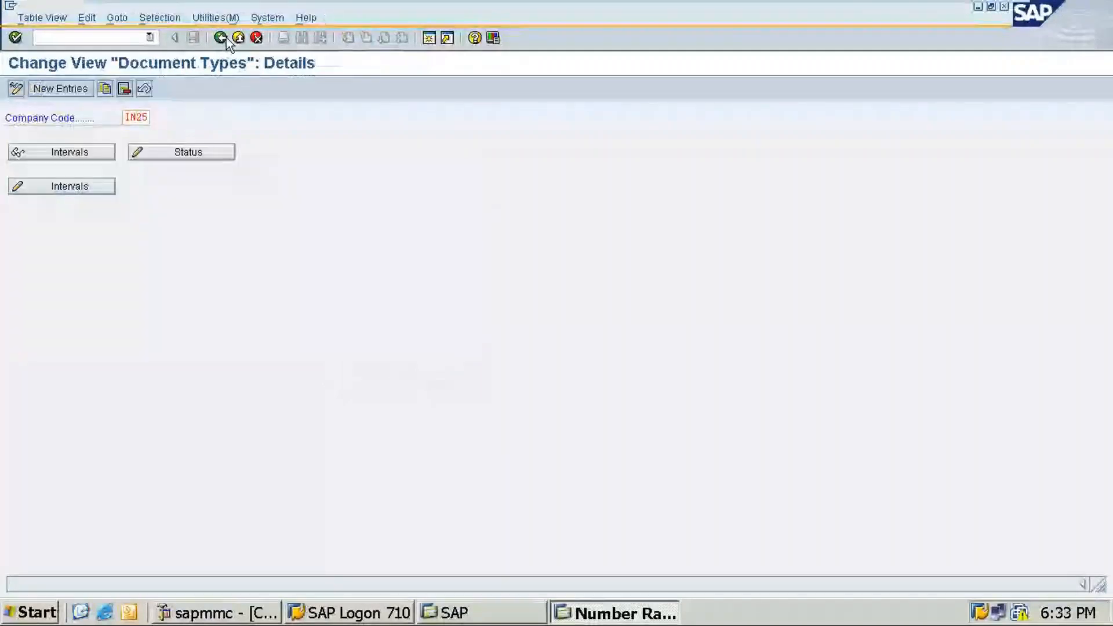
left_click(221, 38)
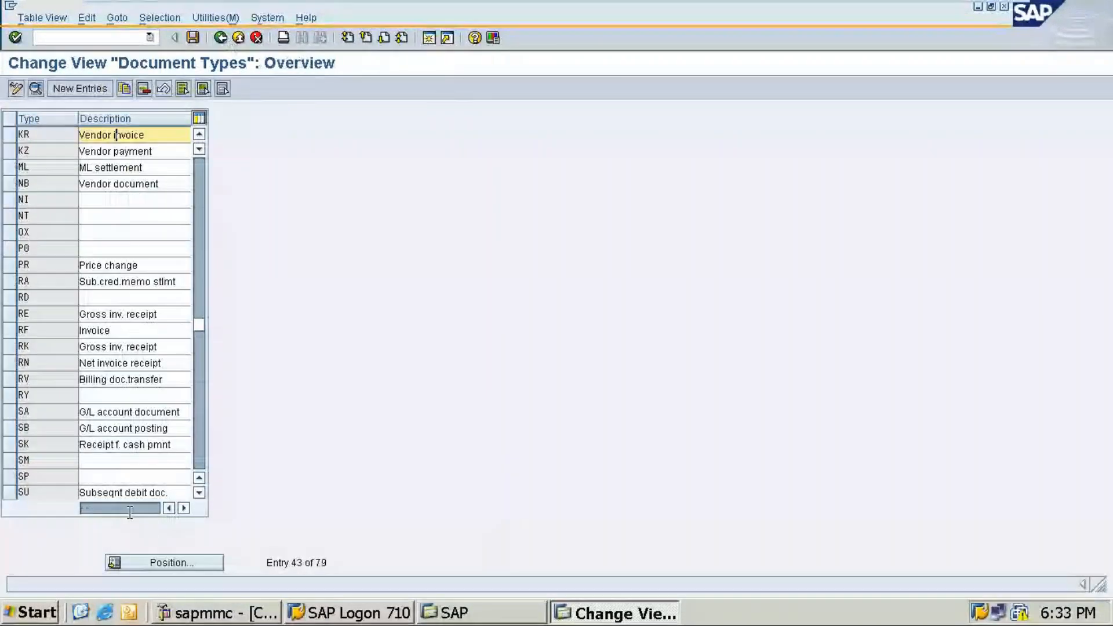
left_click(166, 561)
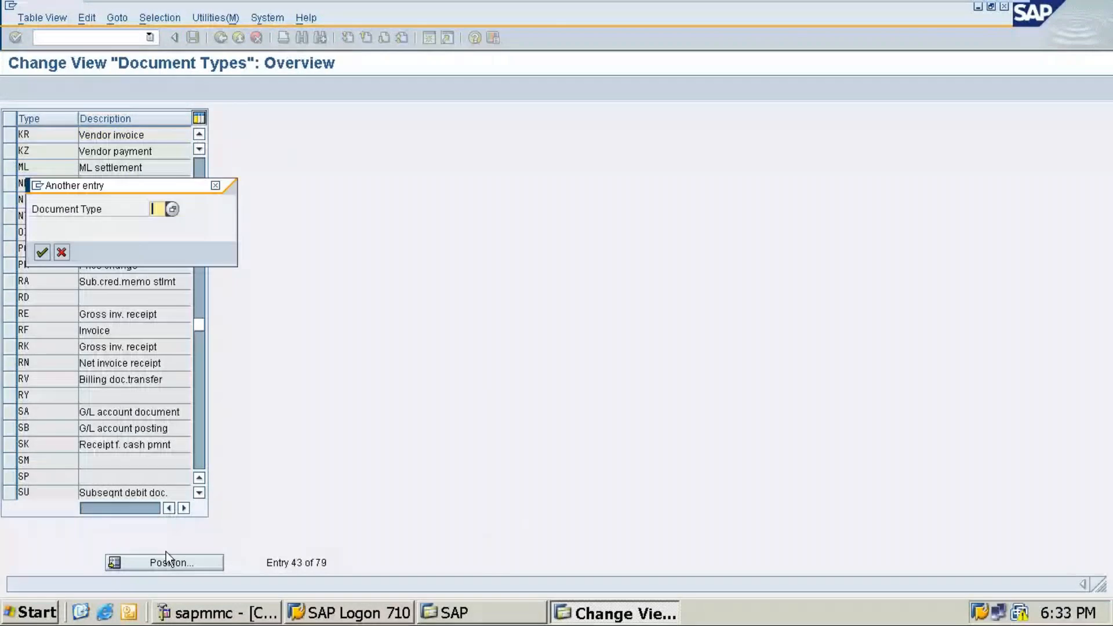
type("kz")
key("Return")
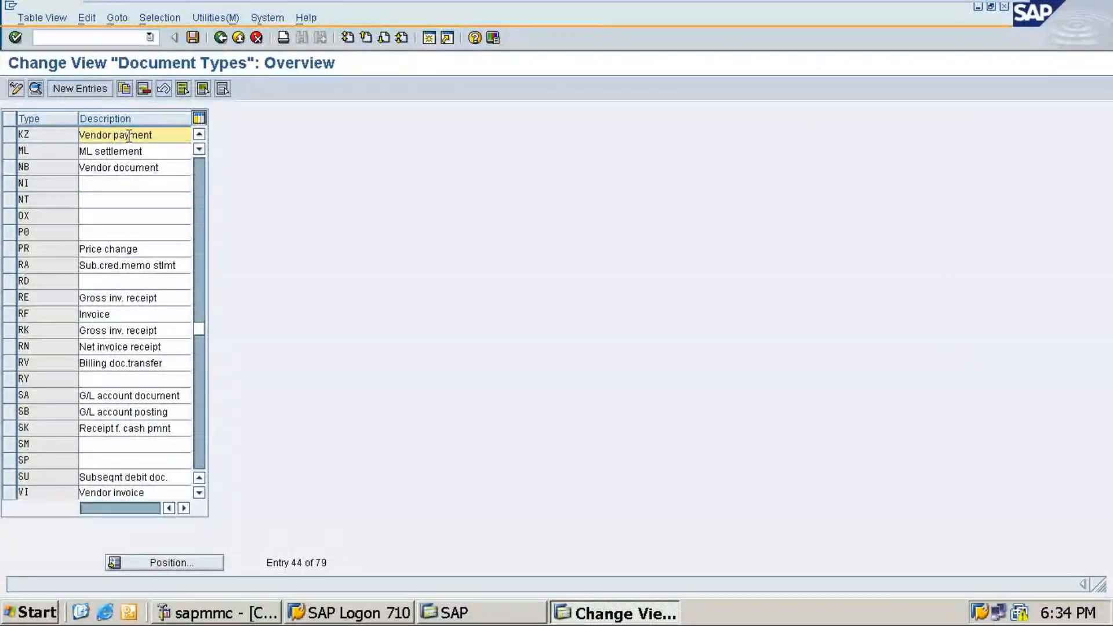
double_click(38, 132)
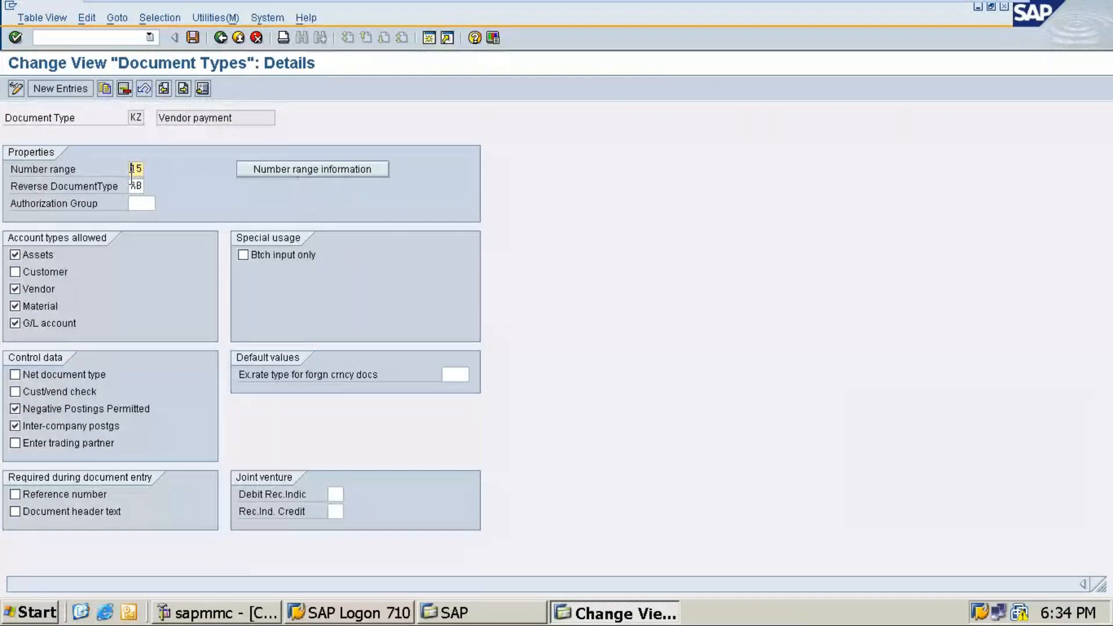
left_click(221, 38)
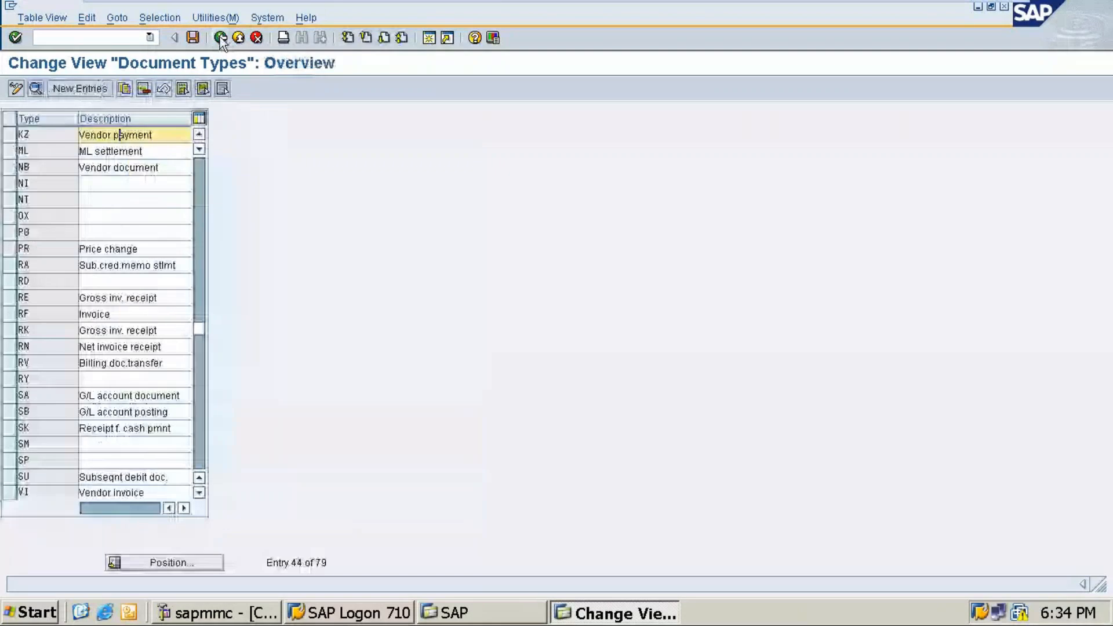
left_click(221, 39)
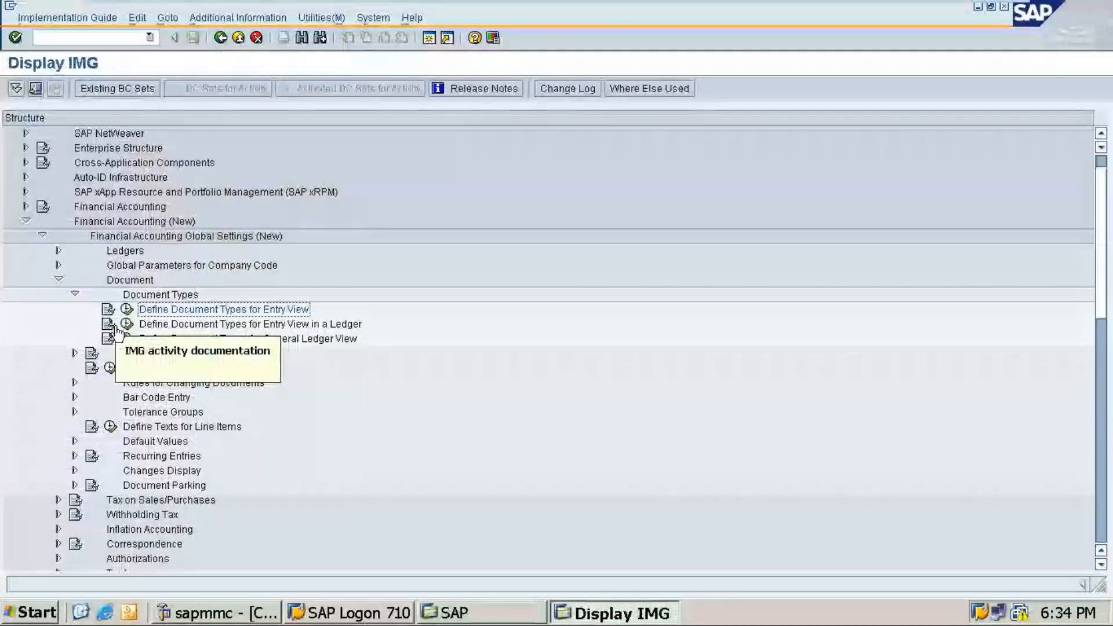
Step: Run transaction FK01 and start creating a vendor in company code IN25 with account group INVN
left_click(87, 38)
type("/nfk01")
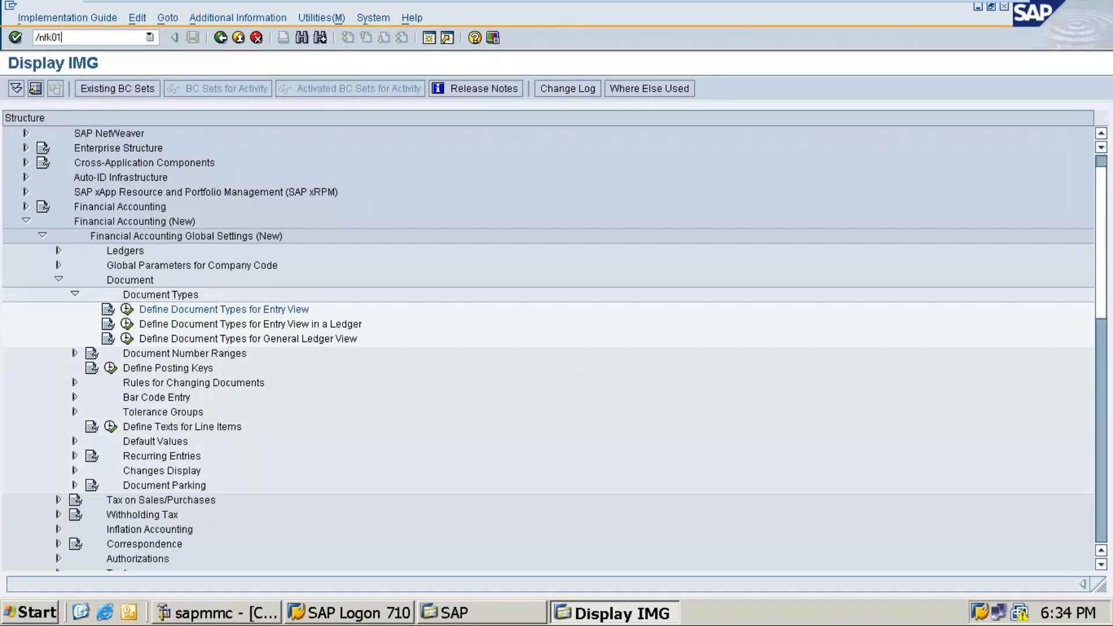
key("Return")
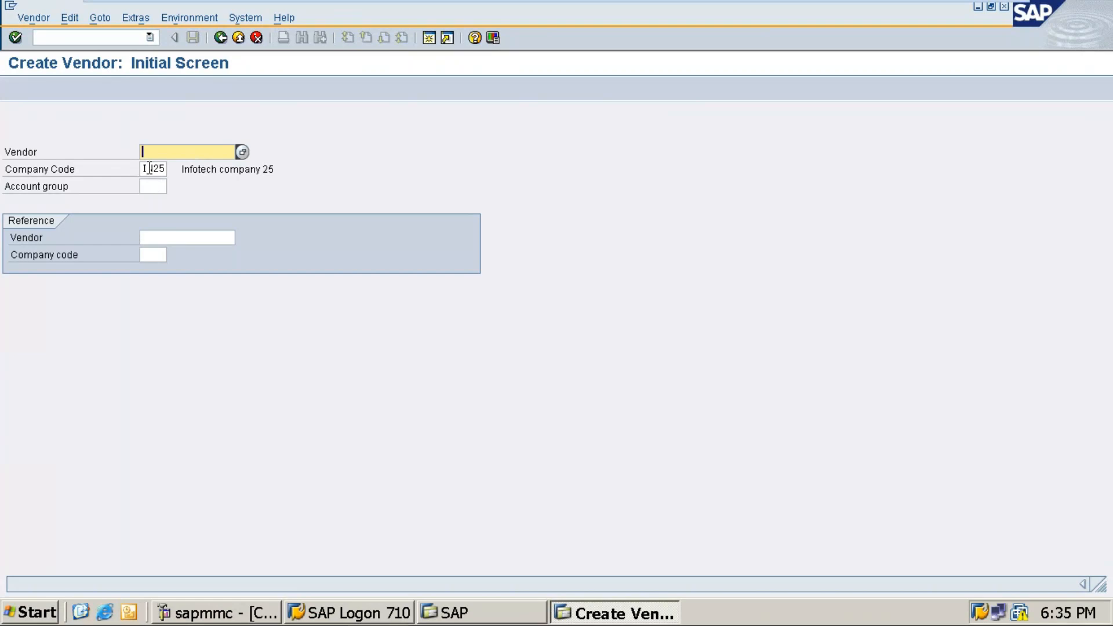
left_click(148, 186)
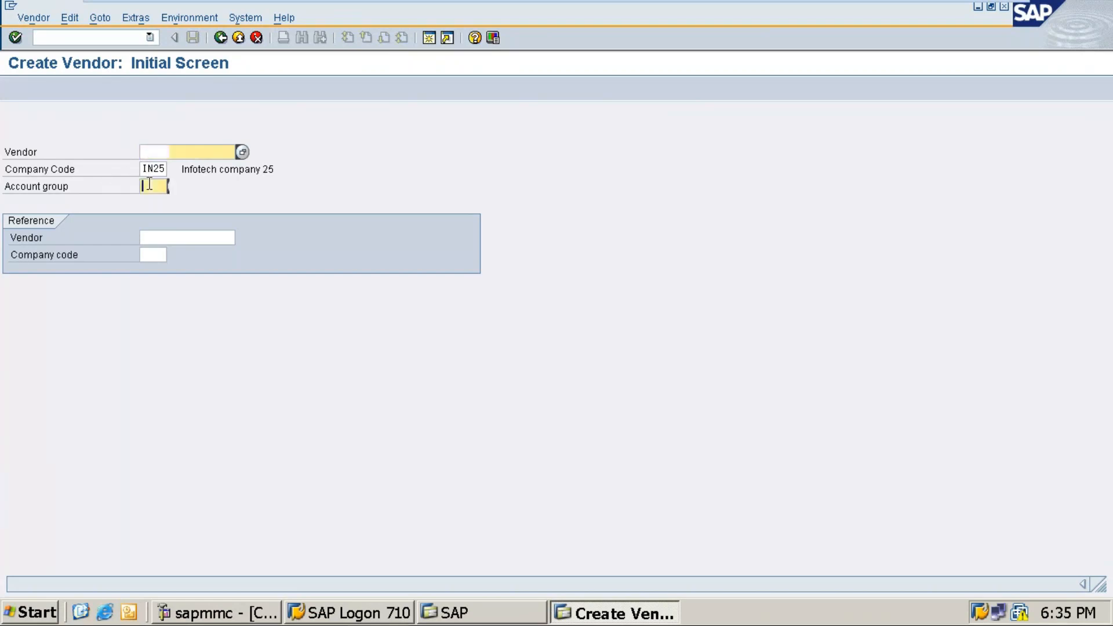
type("IN")
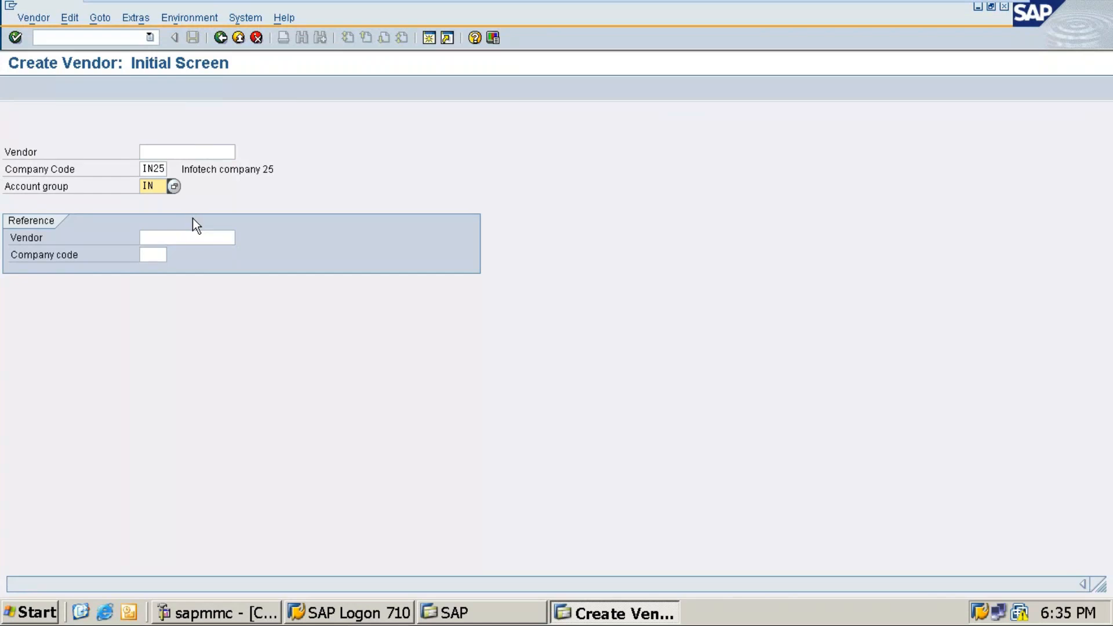
type("V")
key("Return")
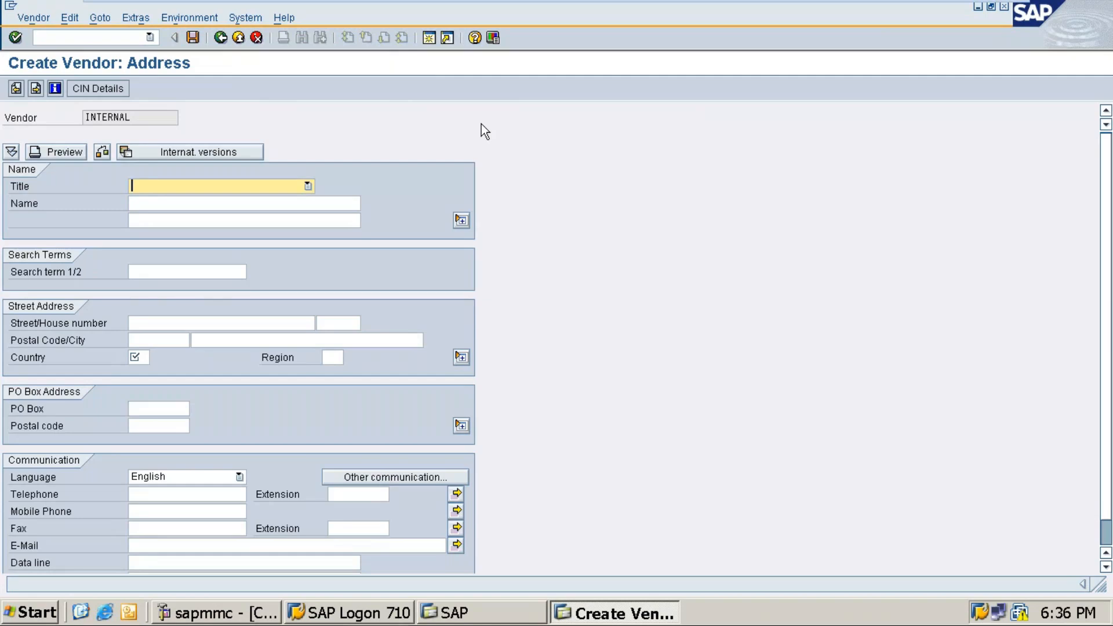
Step: Set the vendor's title to Company and the name to Ajitha pvt ltd
left_click(194, 188)
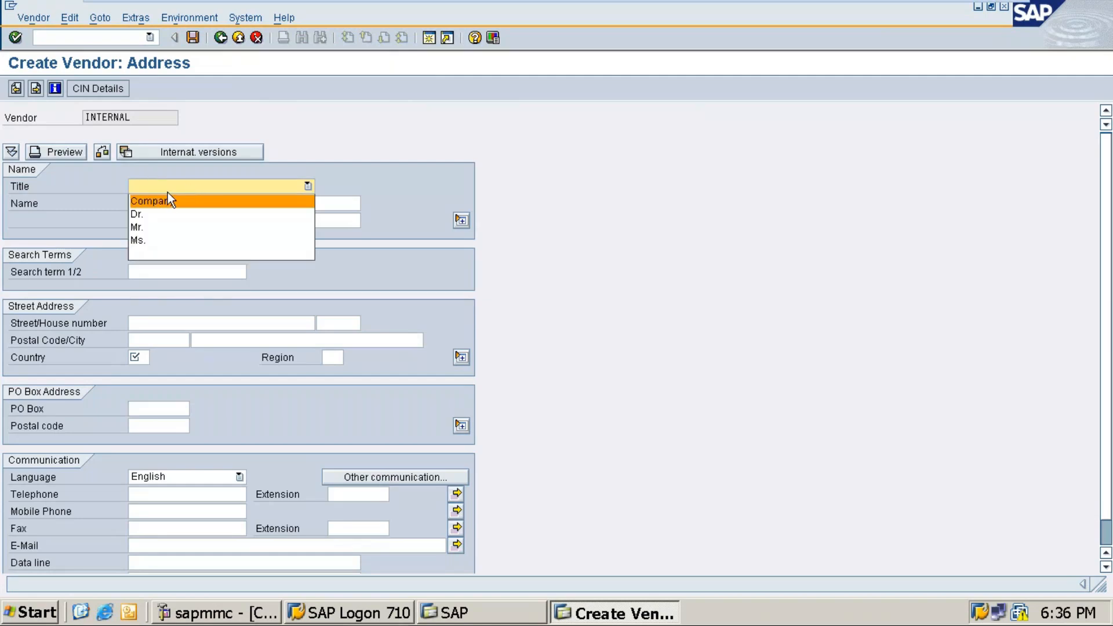
left_click(168, 201)
left_click(168, 203)
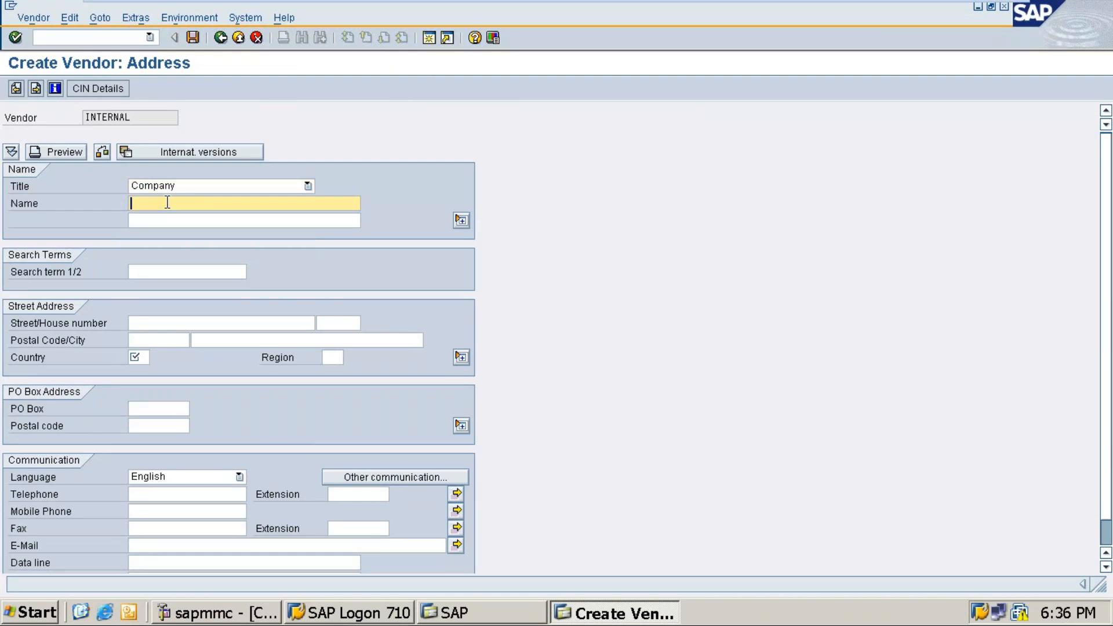
type("Ajitha pvt ltd")
Step: Enter the vendor's postal code and city, set country IN and region 10, and continue past the address screen
left_click(156, 340)
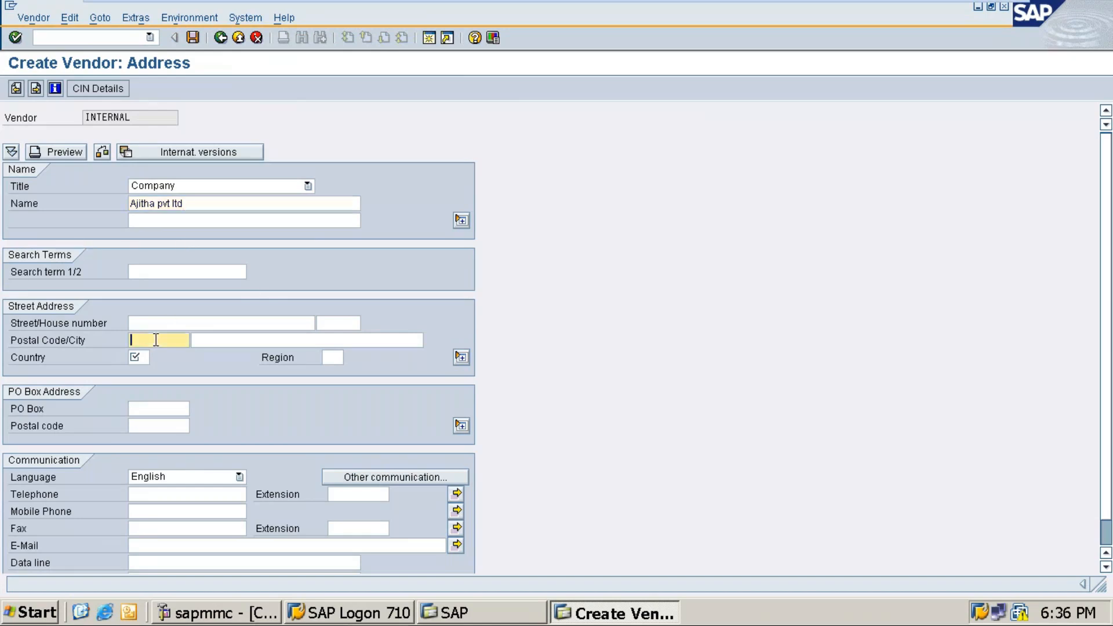
type("560011")
left_click(222, 341)
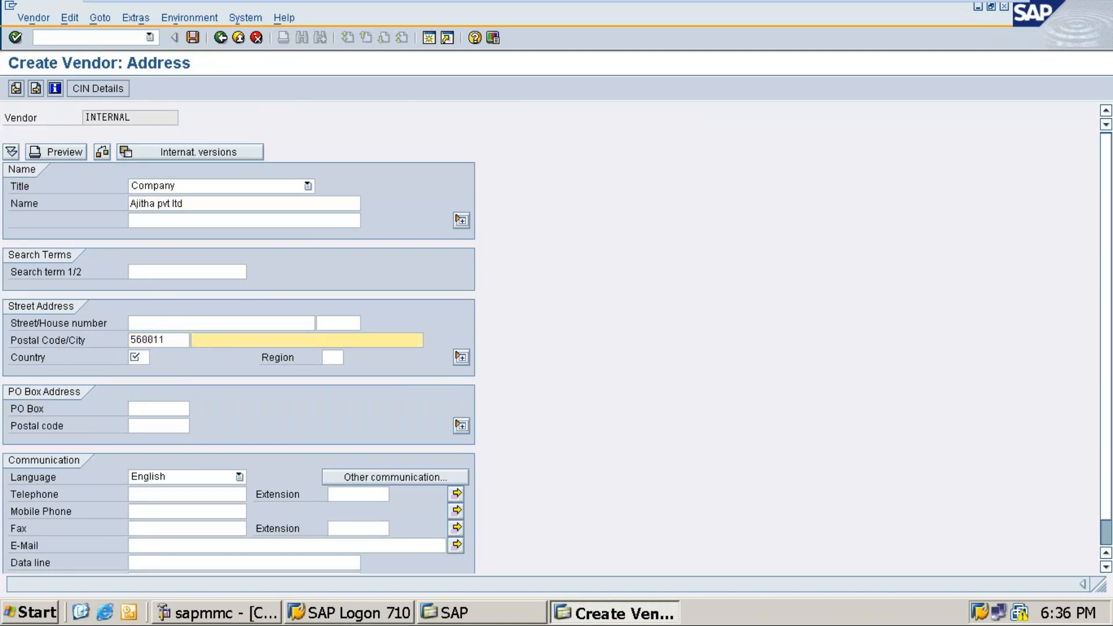
type("Ban")
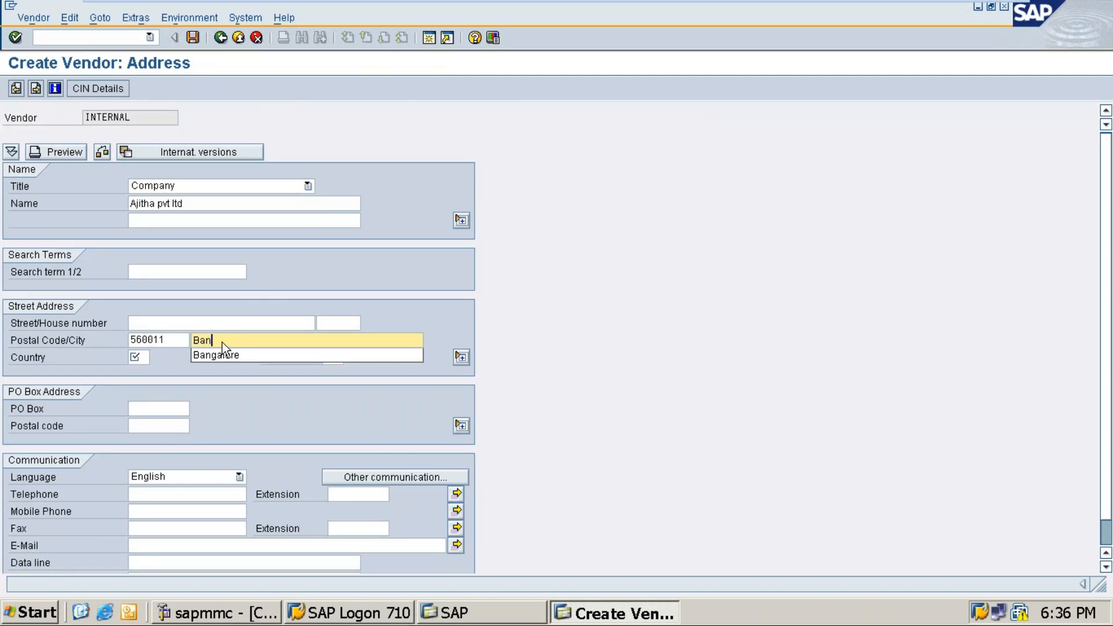
type("galore")
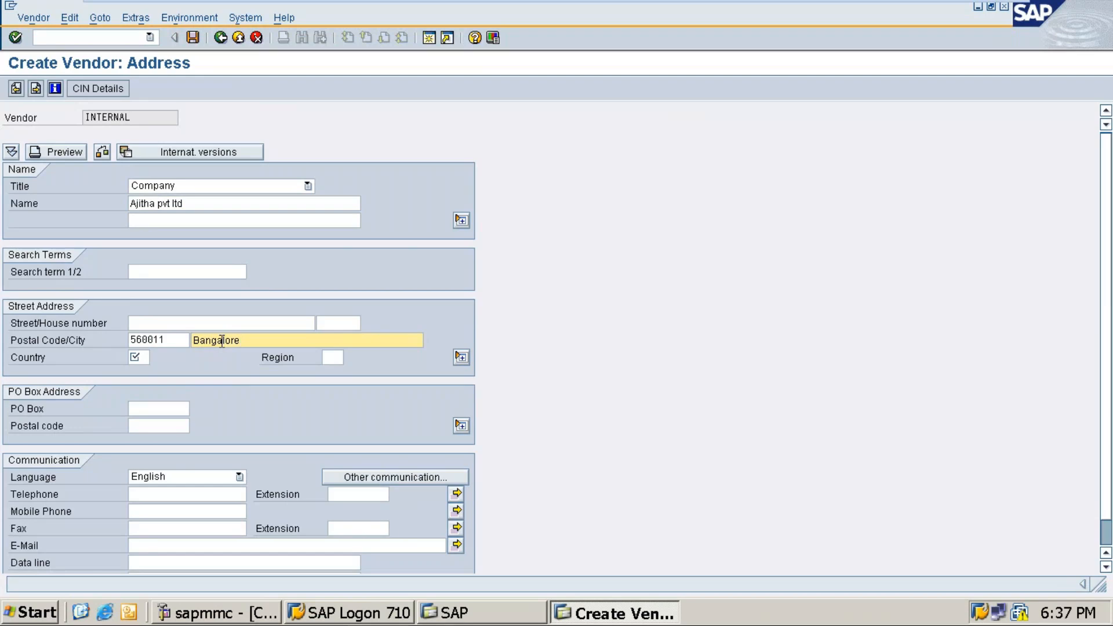
left_click(144, 356)
type("in")
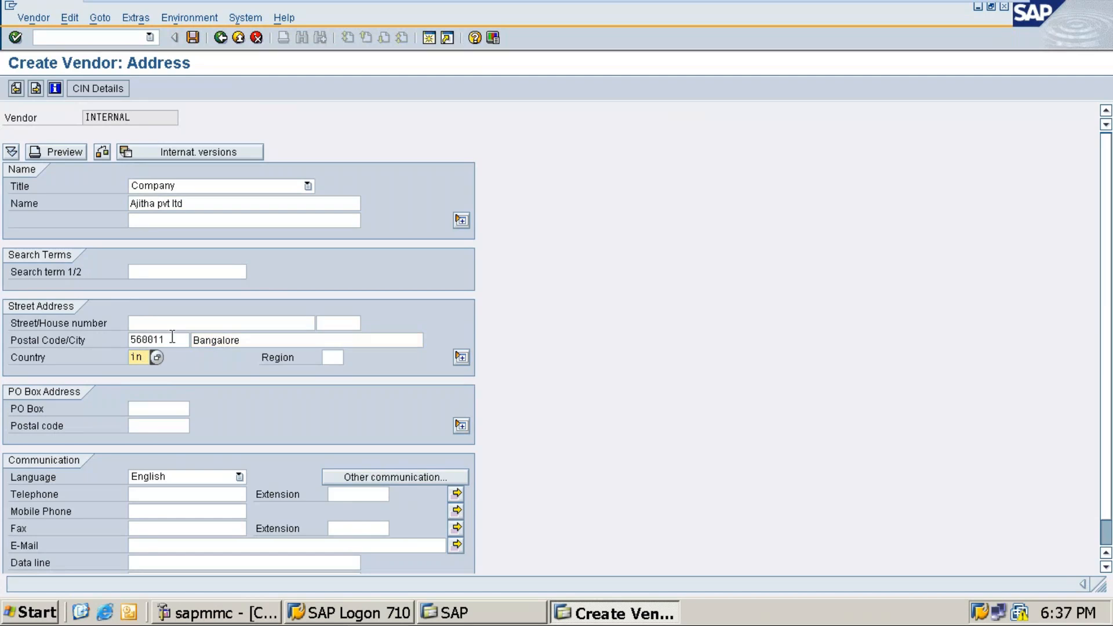
left_click(330, 357)
type("10")
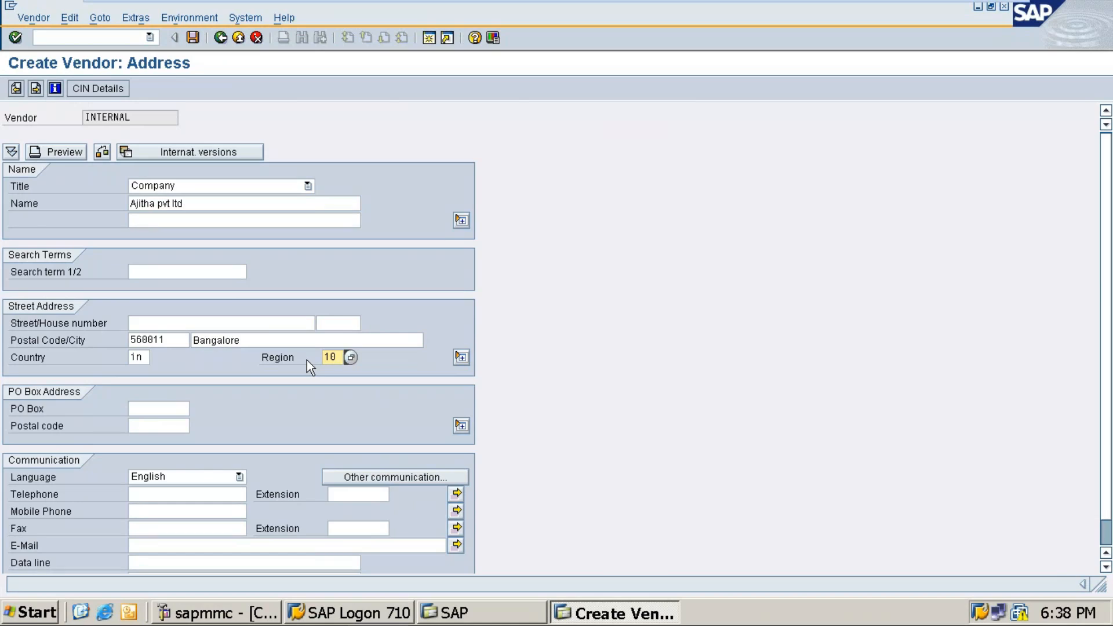
key("Return")
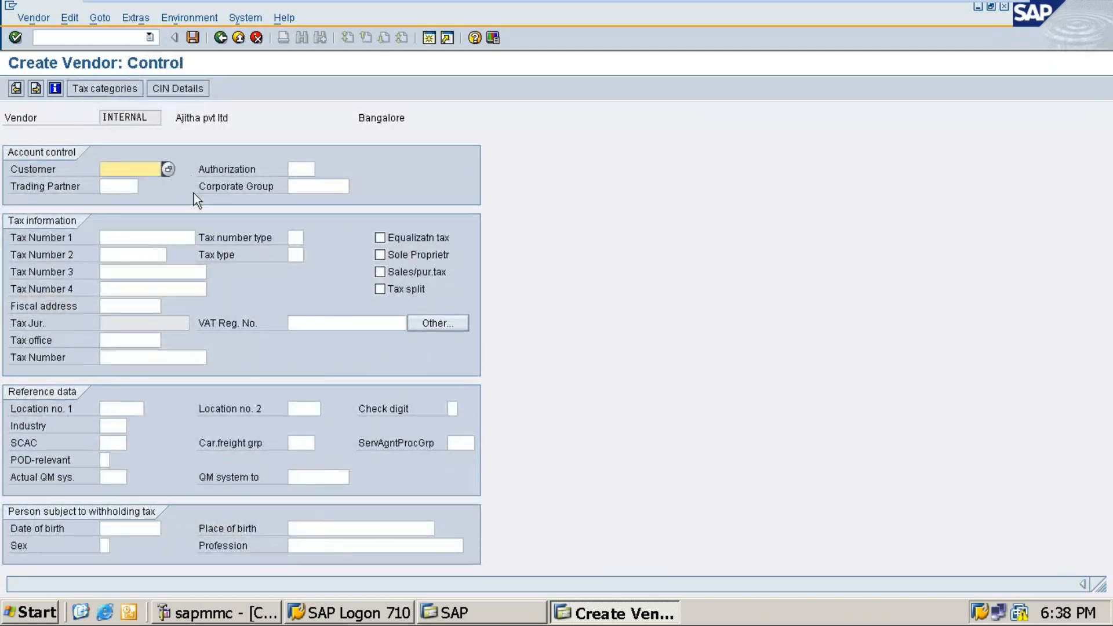
Step: Skip the control and payment transaction data and assign reconciliation account 200001, Sundry Creditor Account, to the vendor
key("Return")
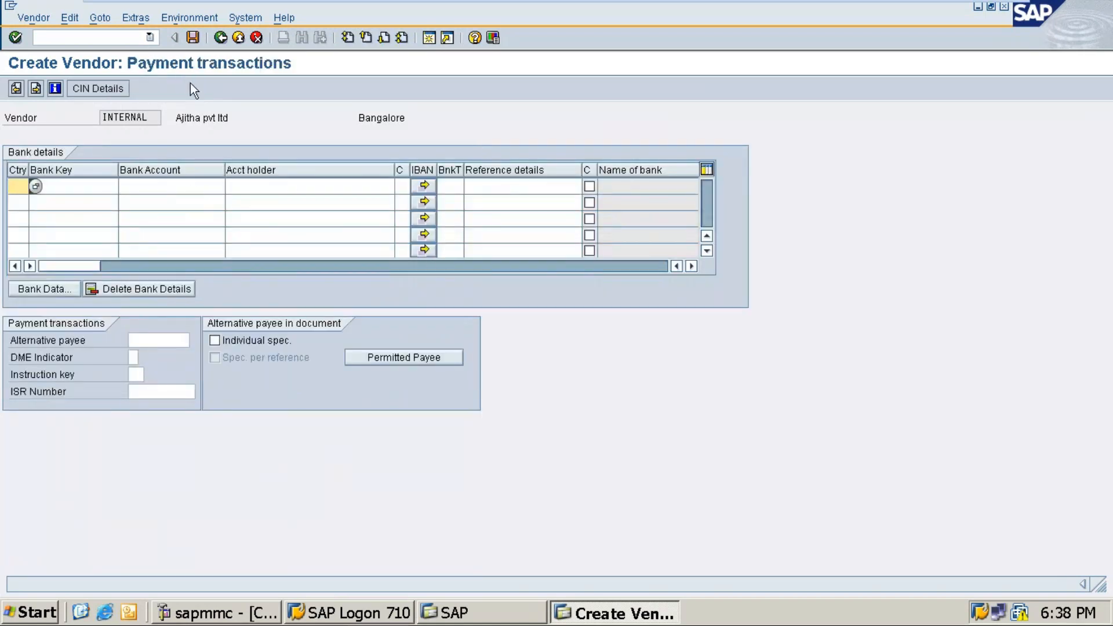
key("Return")
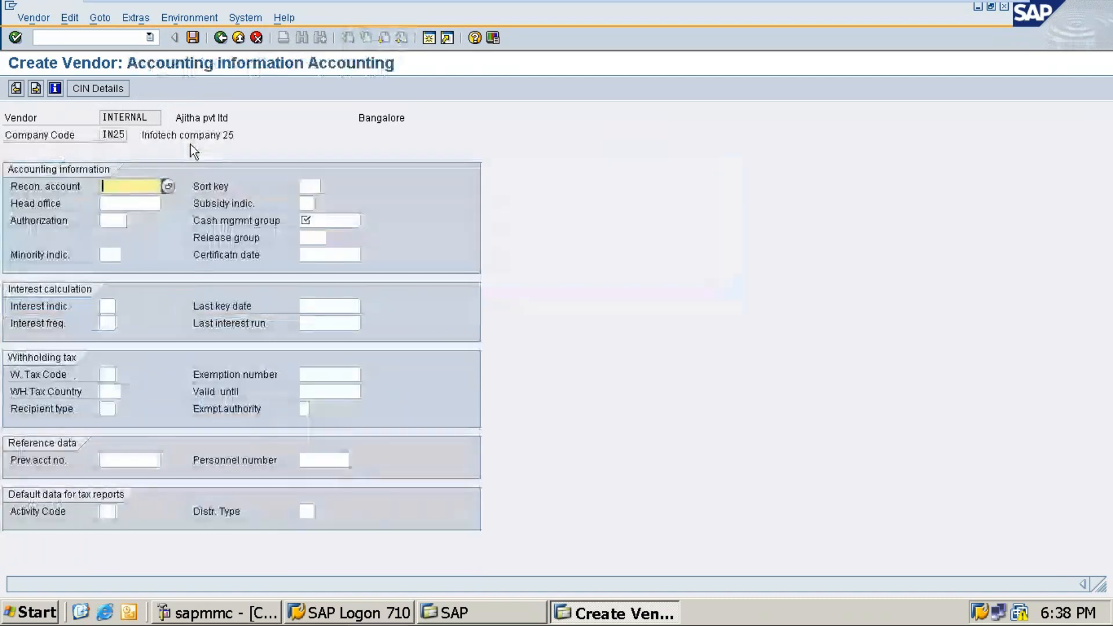
left_click(171, 185)
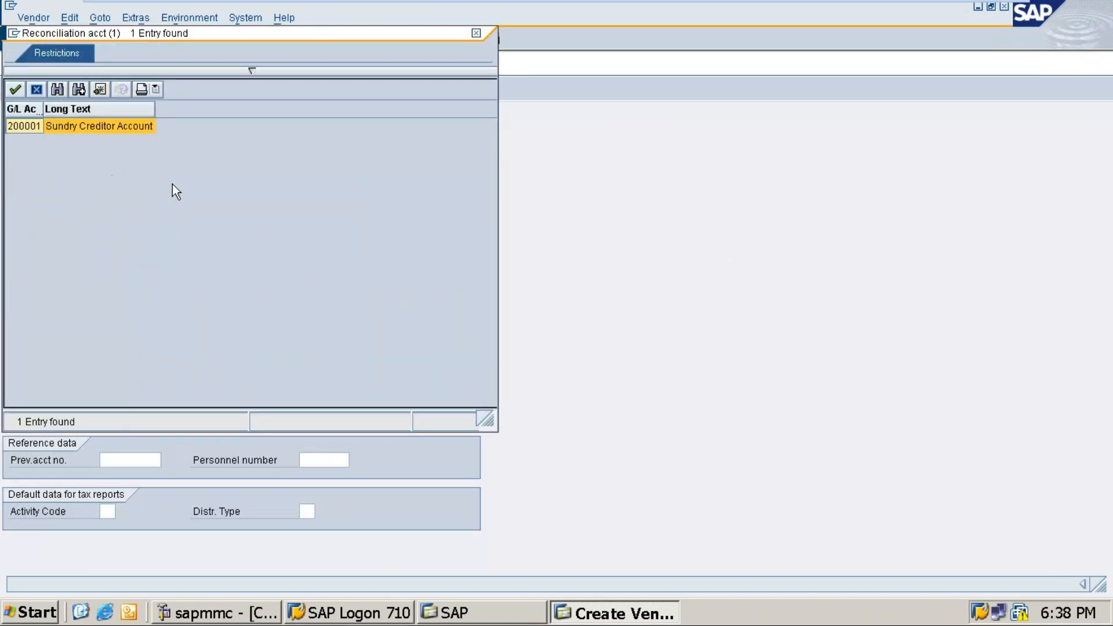
double_click(95, 129)
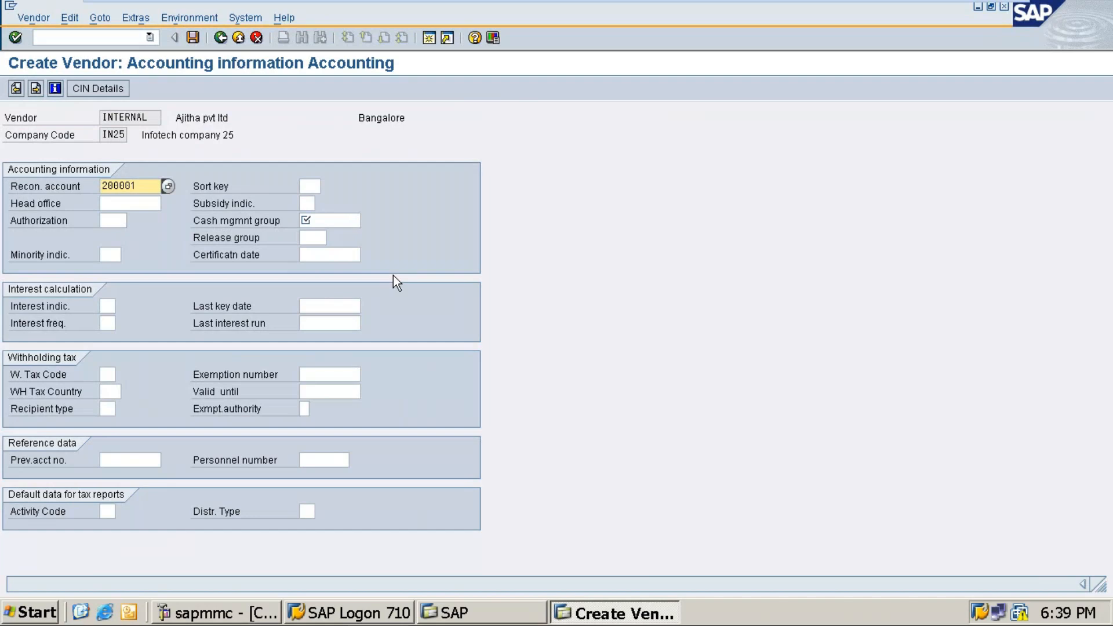
Step: Set the vendor's sort key to 001 and cash management group to A1 (domestic payments), and save the vendor
left_click(304, 184)
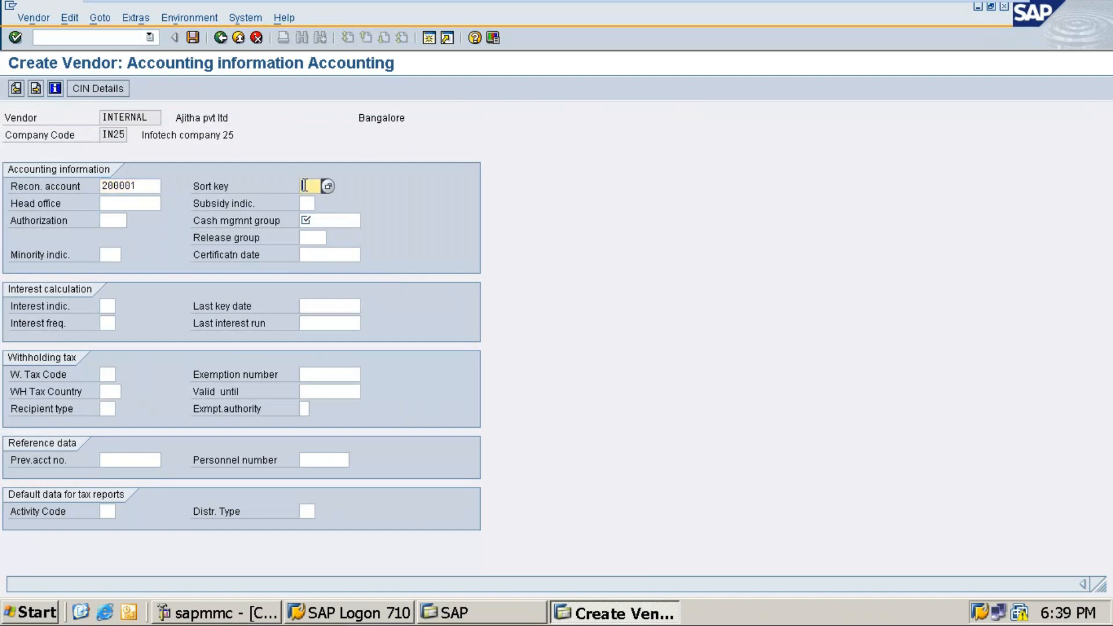
type("00")
left_click(328, 222)
left_click(368, 221)
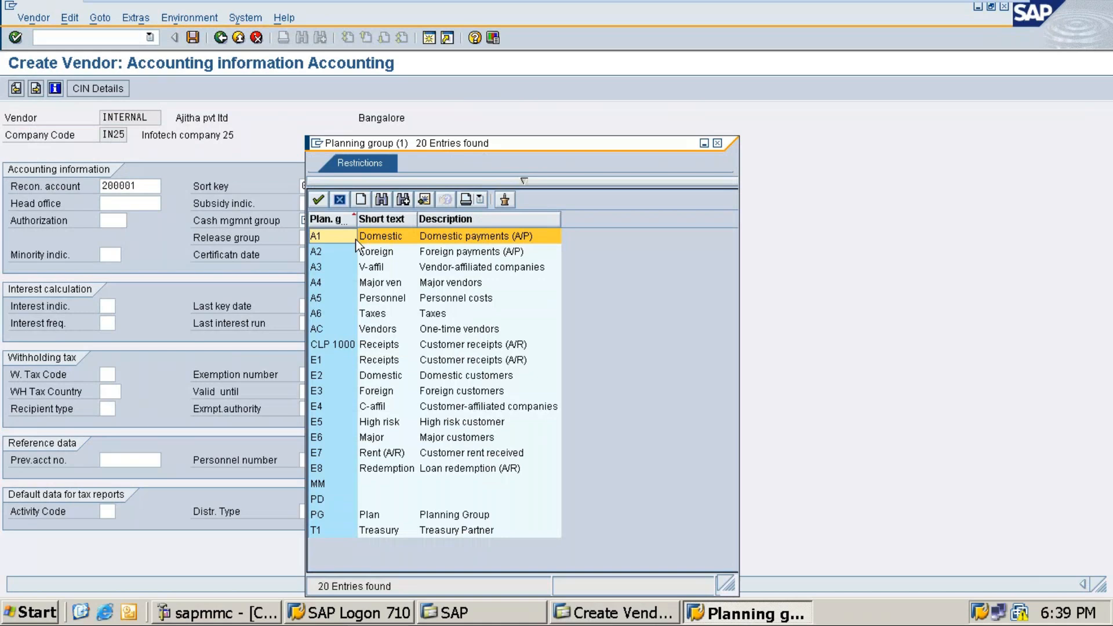
double_click(374, 236)
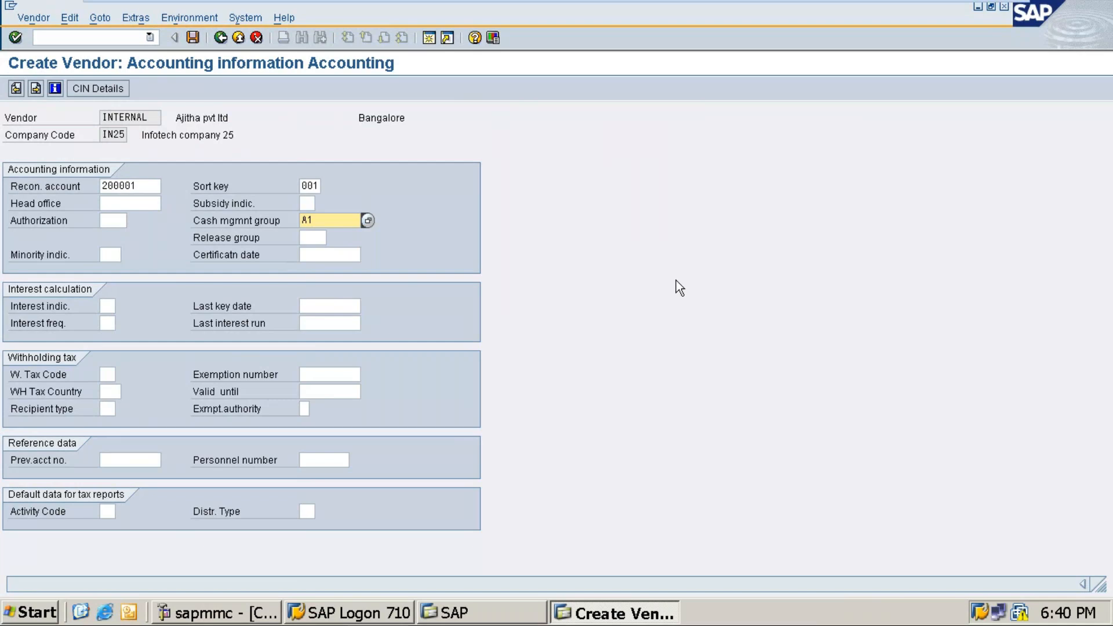
left_click(192, 37)
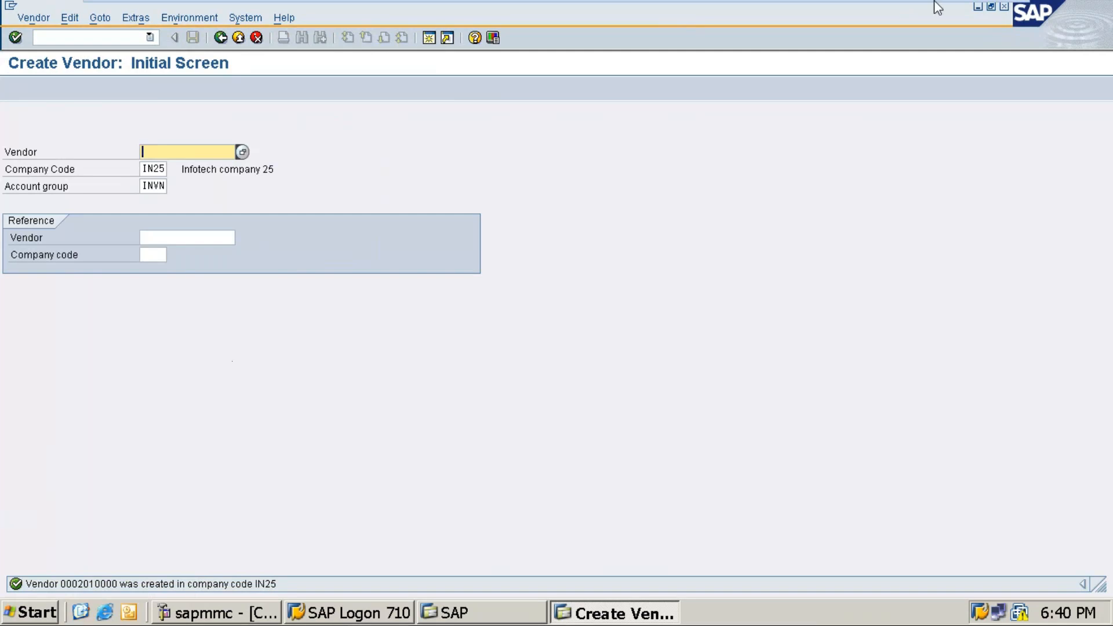
Step: Switch to the GoTo Meeting window to check the chat, and return to the SAP session
left_click(968, 11)
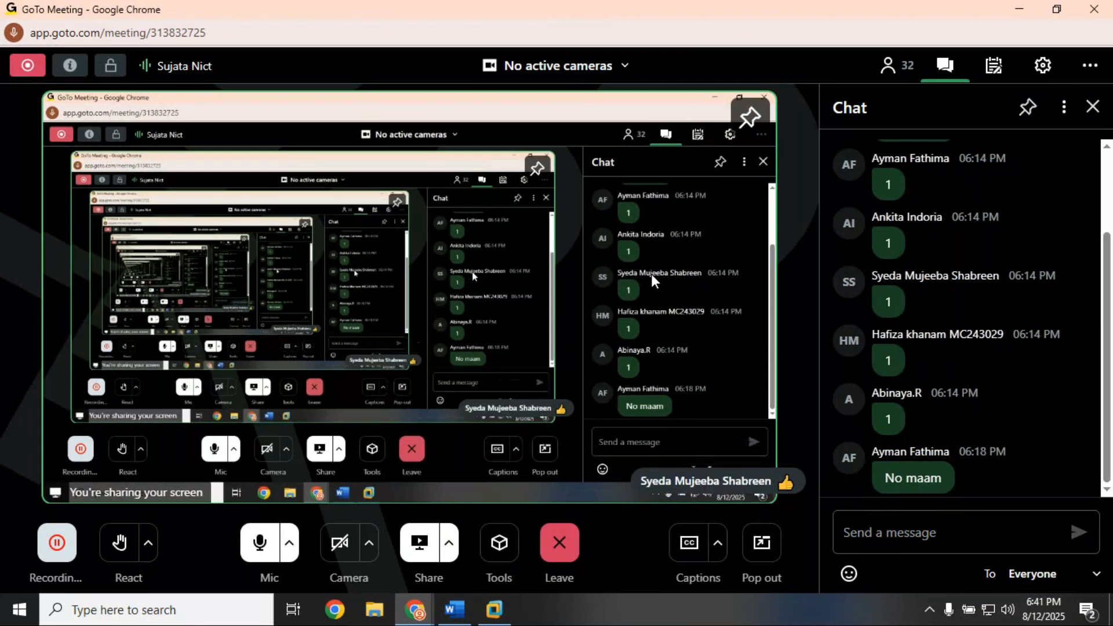
left_click(1020, 10)
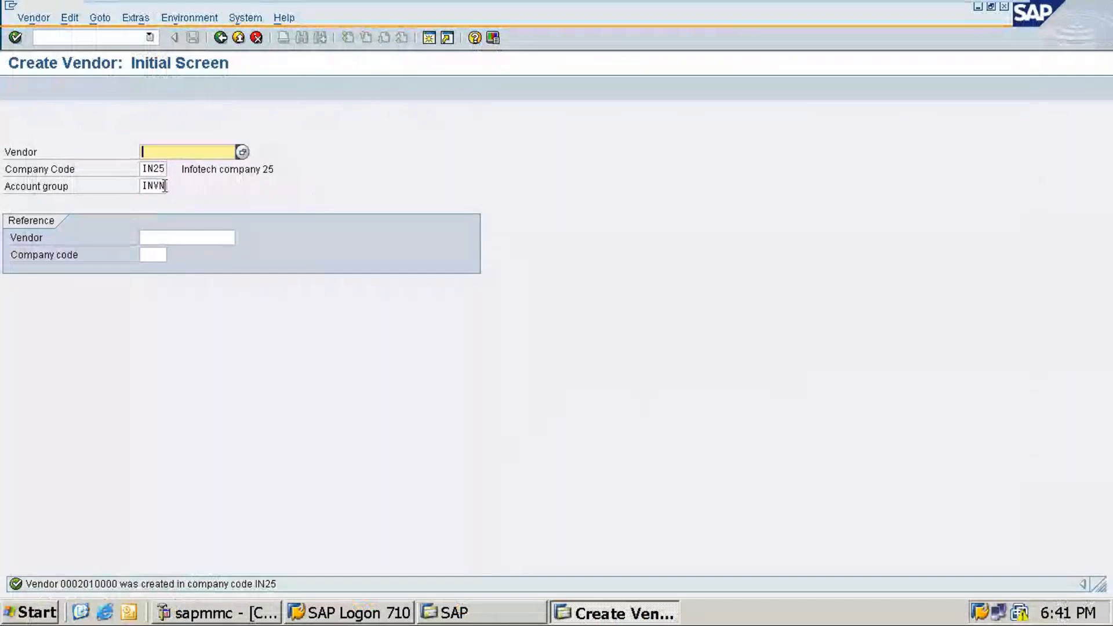
Step: Start another IN25 vendor in account group INVN, with title Company and name Alka pvt ltd
key("Return")
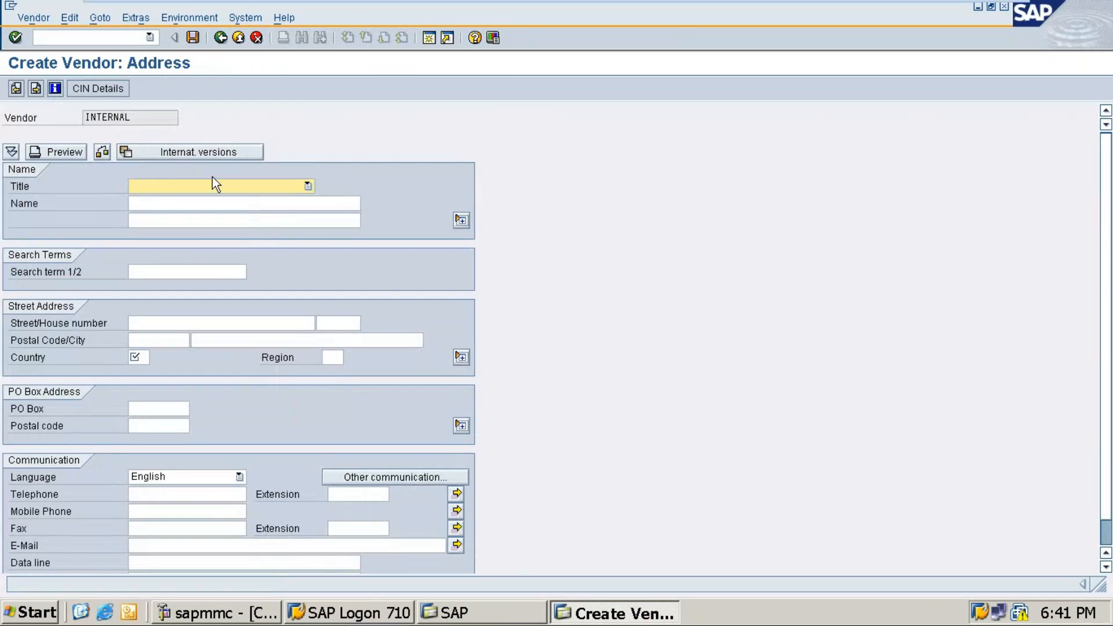
left_click(216, 184)
left_click(193, 201)
key("Tab")
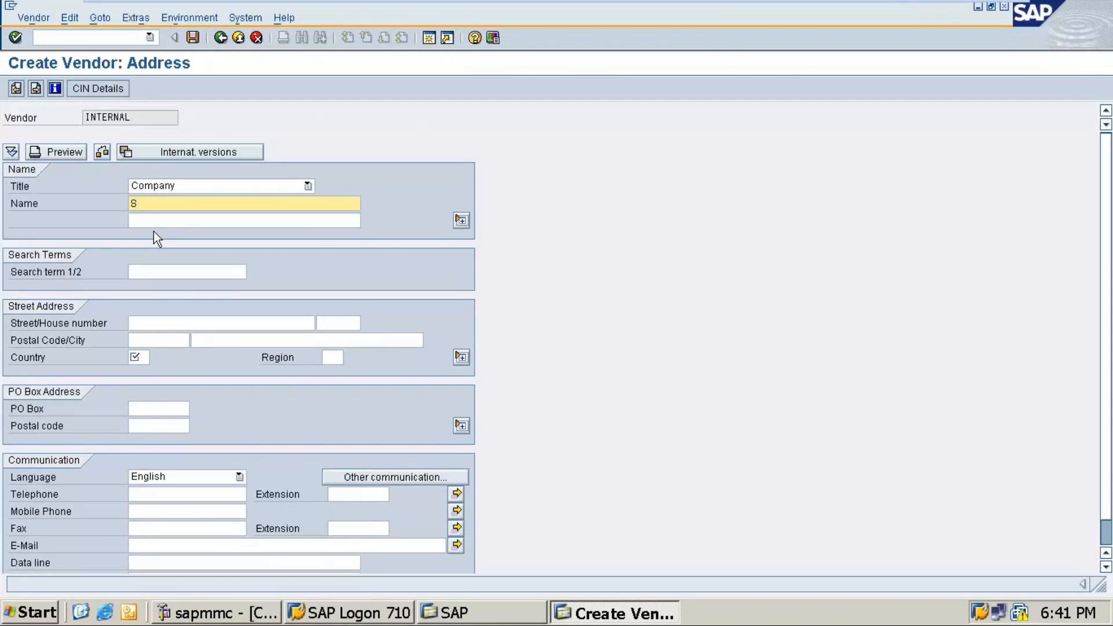
type("S")
key("BackSpace")
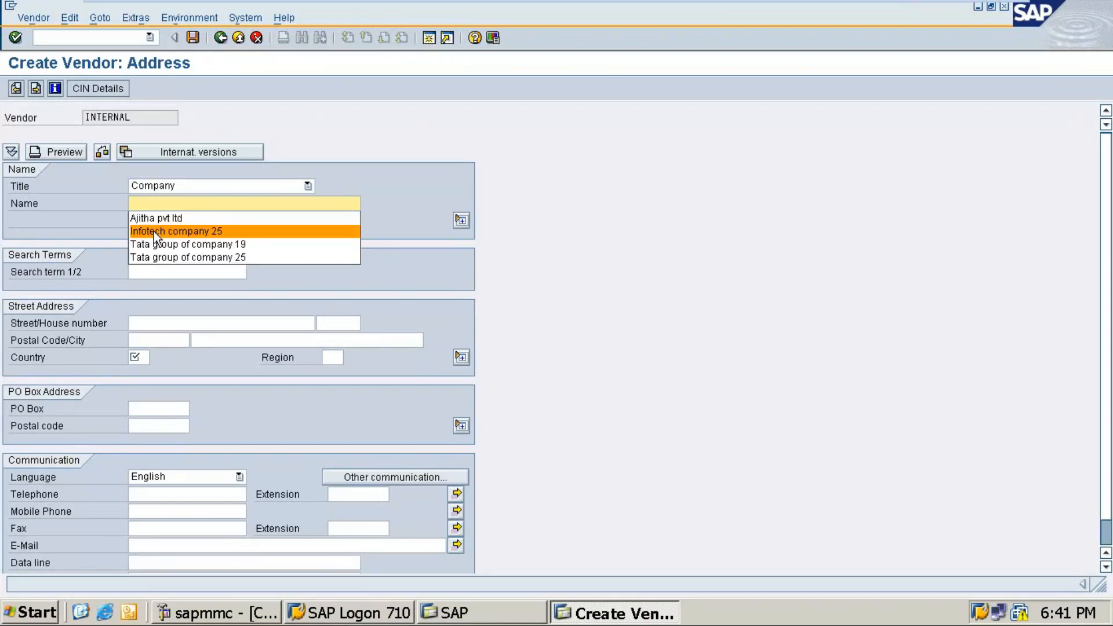
type("Alka pvt ltd")
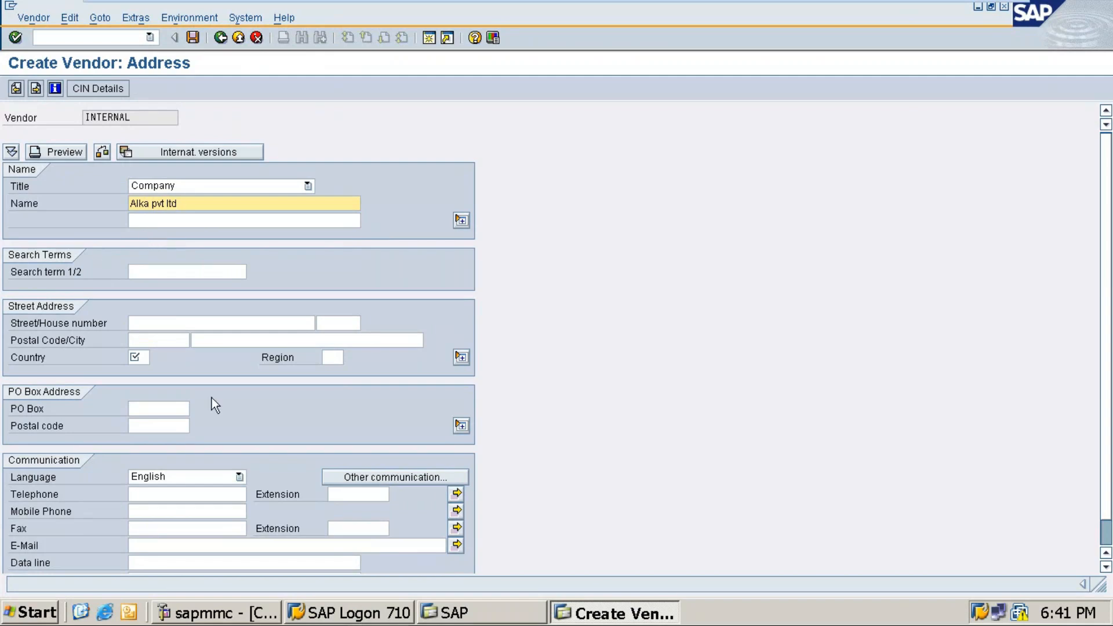
Step: Fill in the vendor's postal code, country IN and region 10 in the street address
left_click(156, 339)
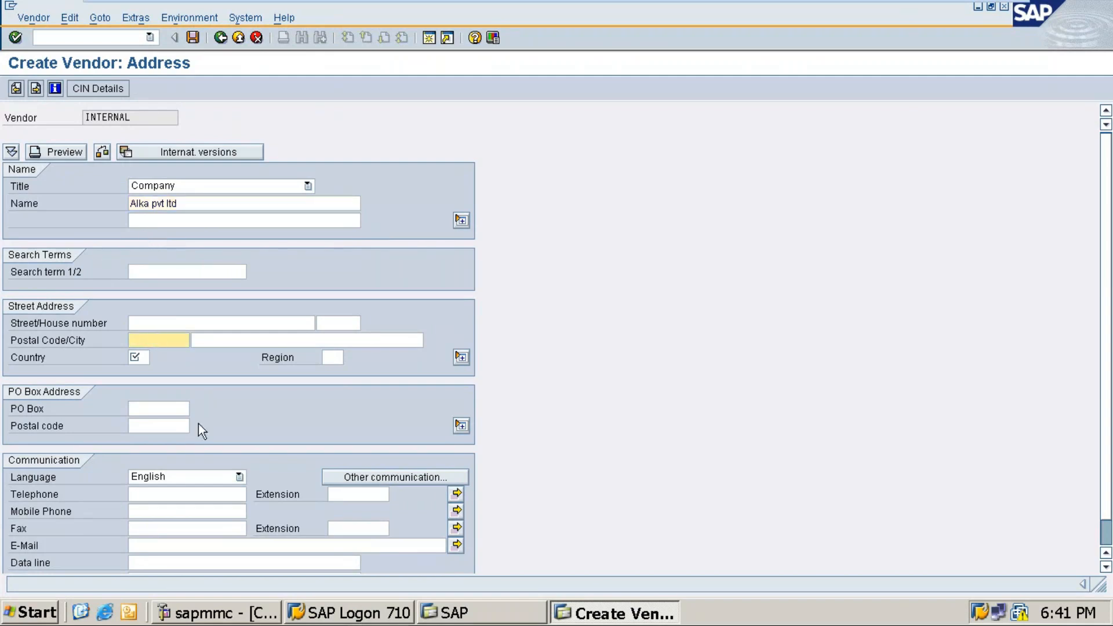
type("5600")
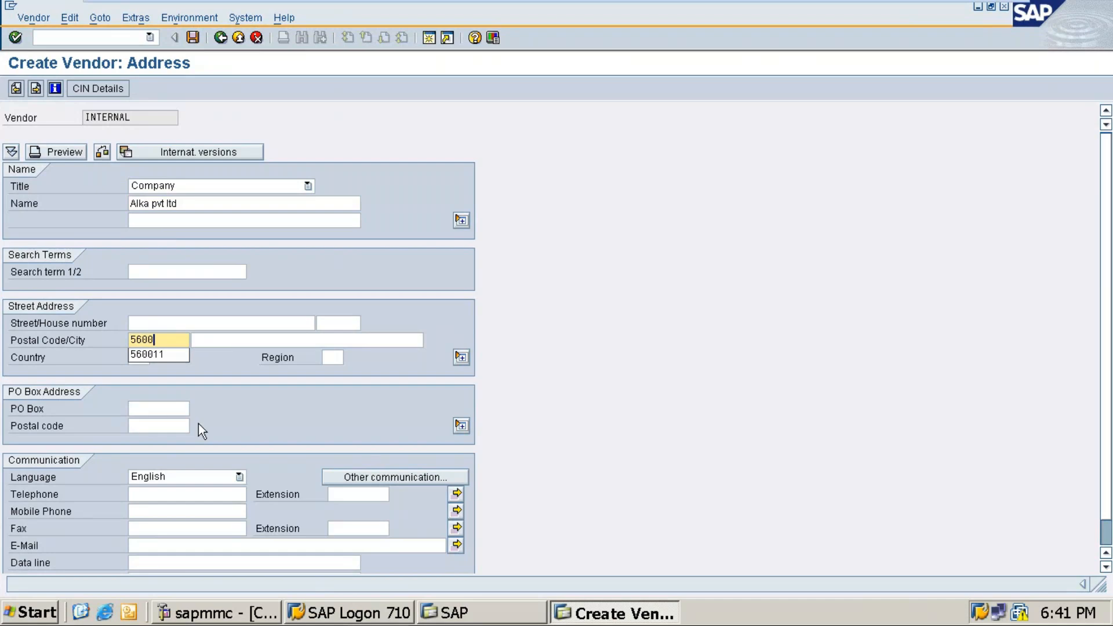
type("11")
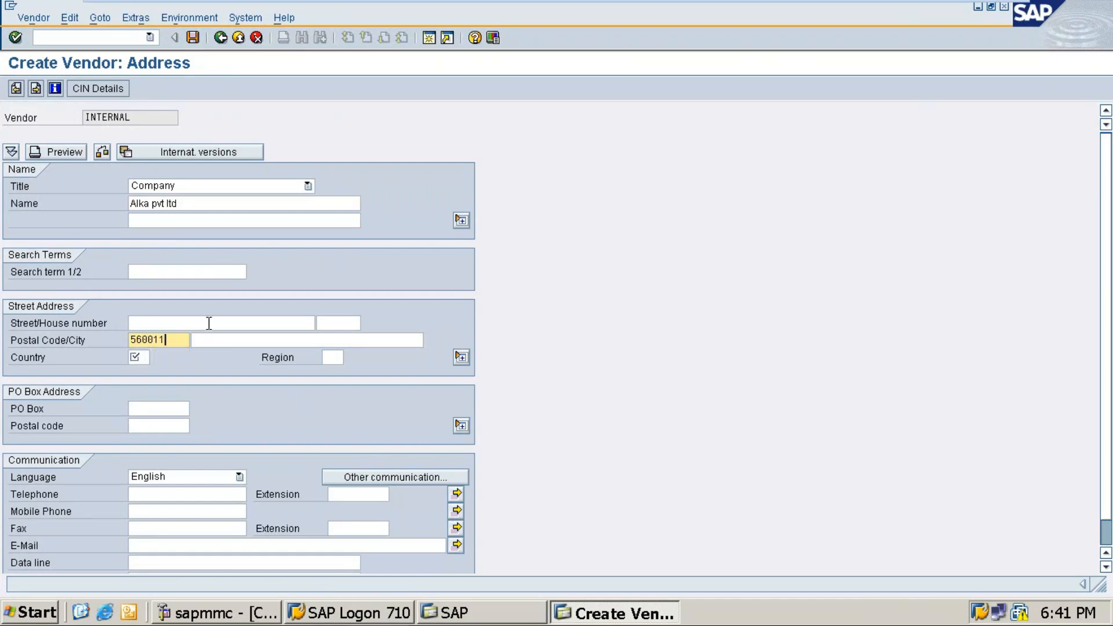
left_click(211, 339)
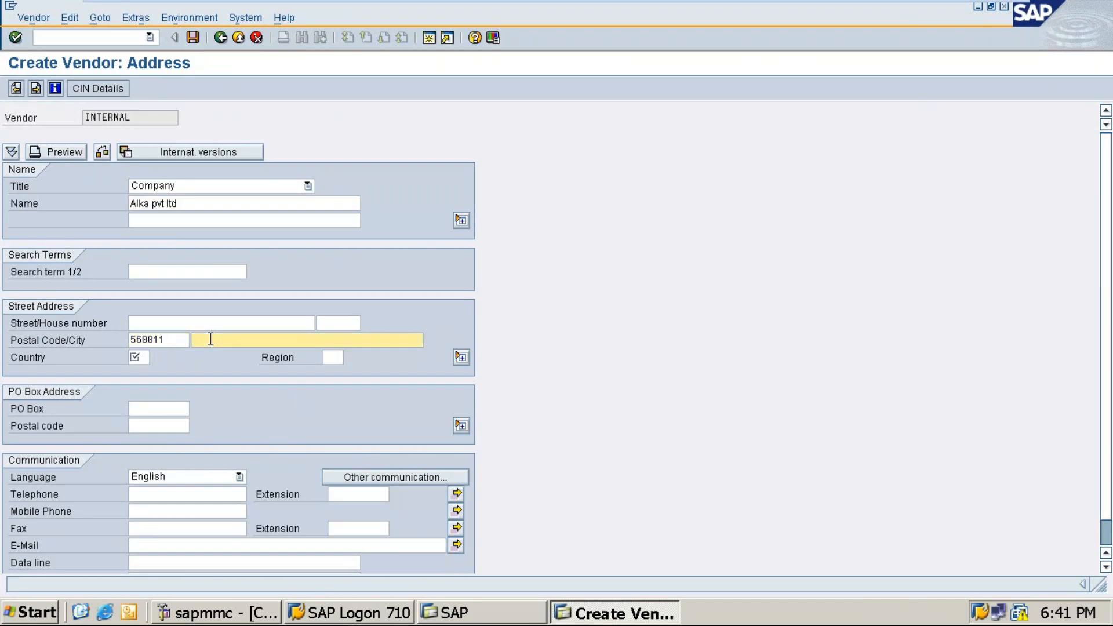
type("B")
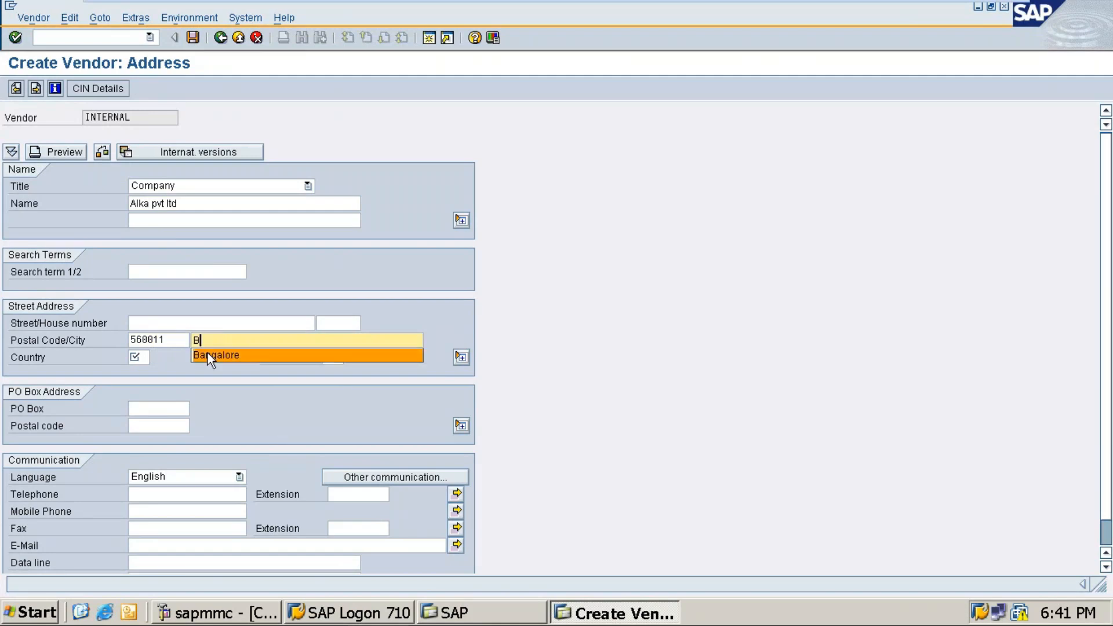
left_click(154, 353)
left_click(144, 357)
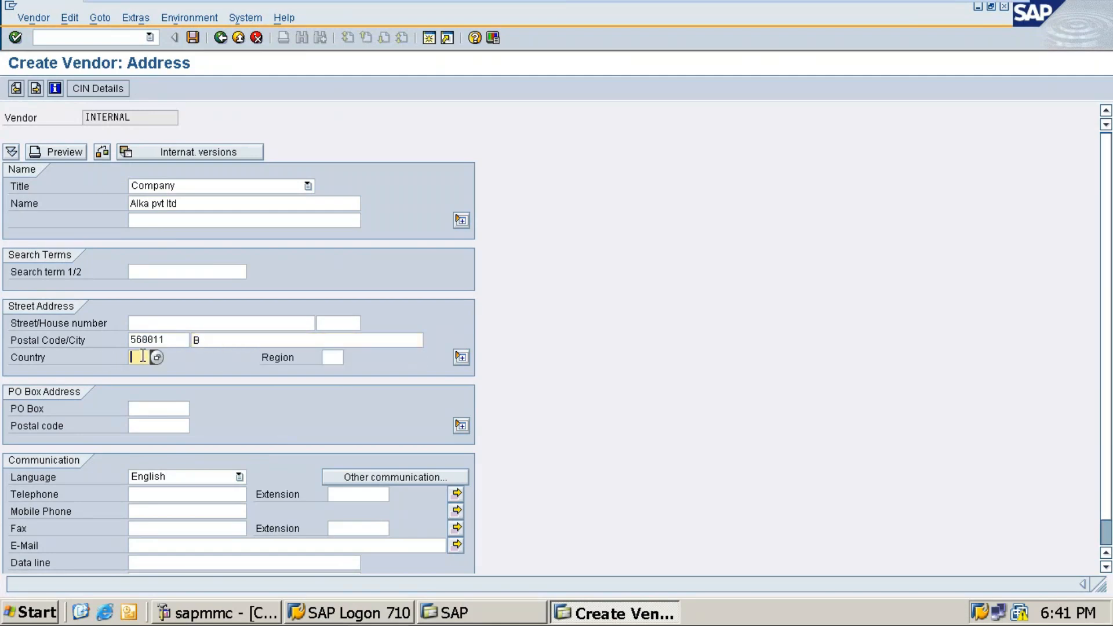
type("in")
left_click(336, 359)
type("10")
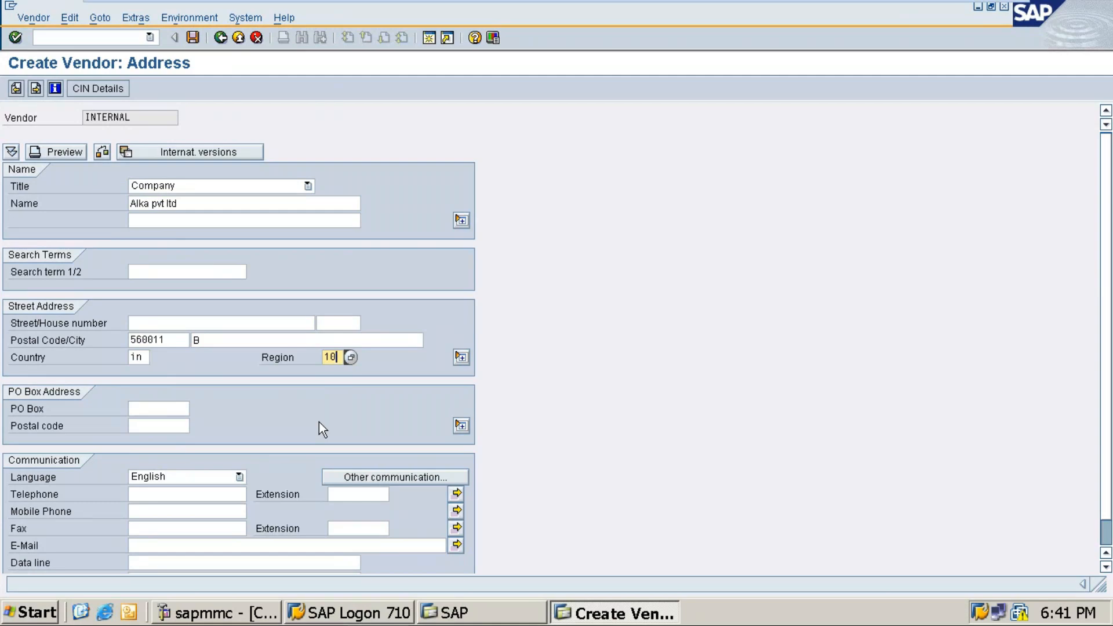
Step: Complete the vendor's city as Bangalore and confirm the address data
left_click(214, 341)
type("a")
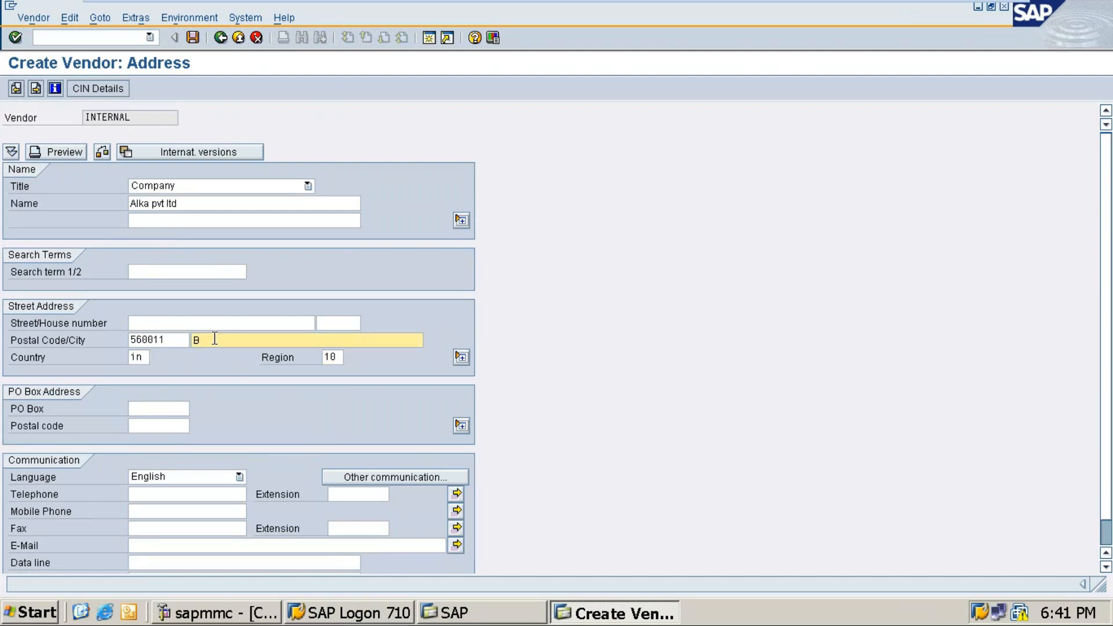
left_click(228, 355)
key("Return")
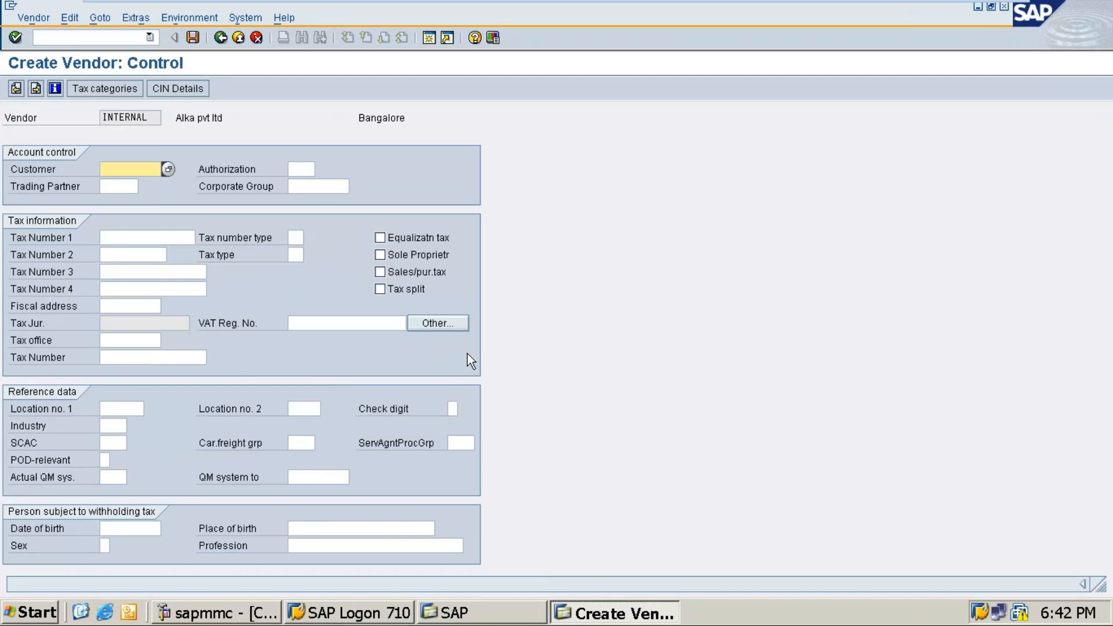
Step: Leave the control and payment transaction data empty and set Alka pvt ltd's reconciliation account to 200001, Sundry Creditor Account
key("Return")
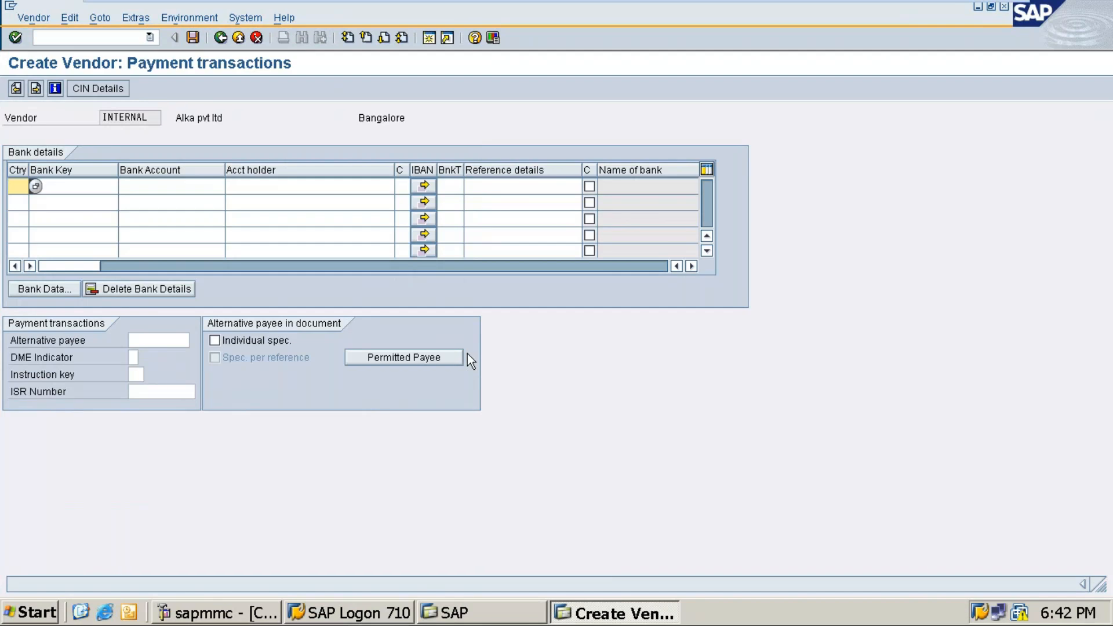
key("Return")
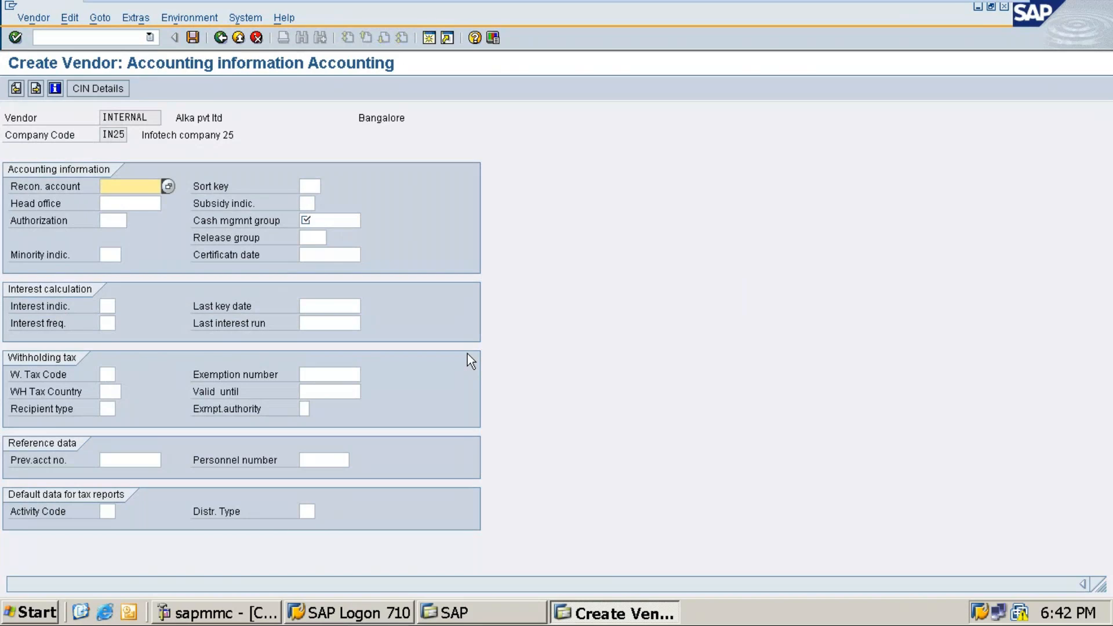
left_click(168, 185)
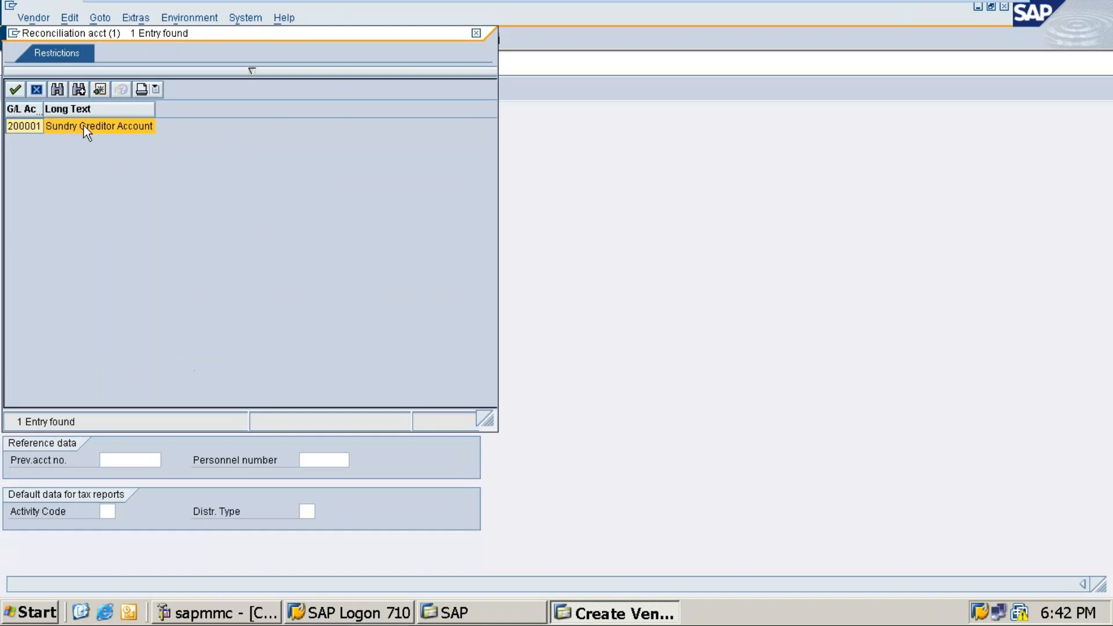
double_click(83, 125)
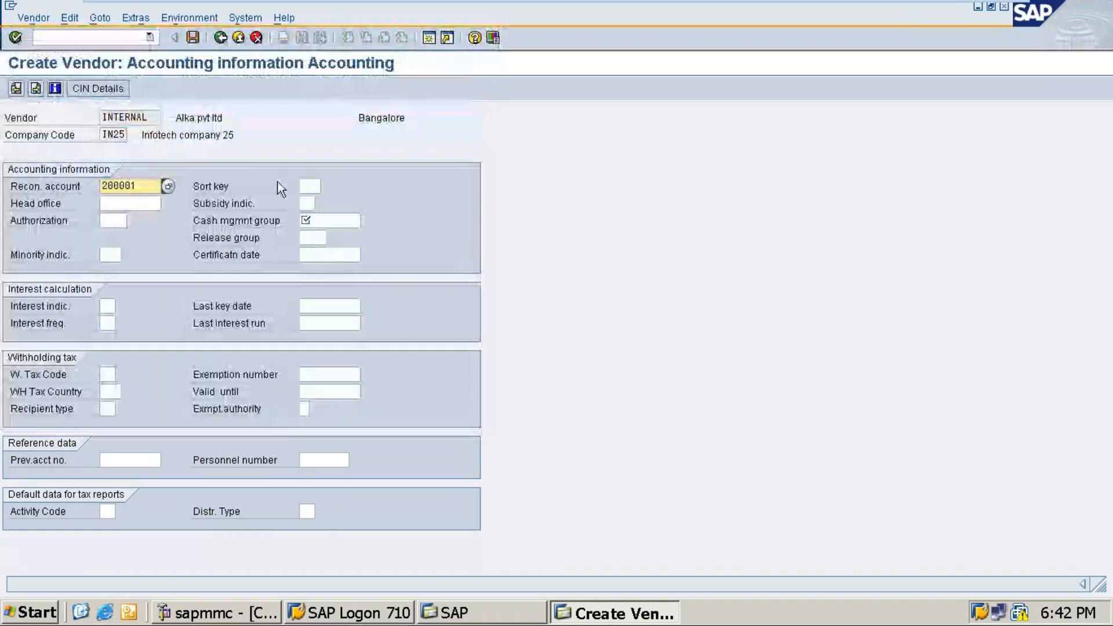
Step: Enter sort key 001 and cash management group A1 for Alka pvt ltd, and save the vendor
left_click(308, 186)
type("001")
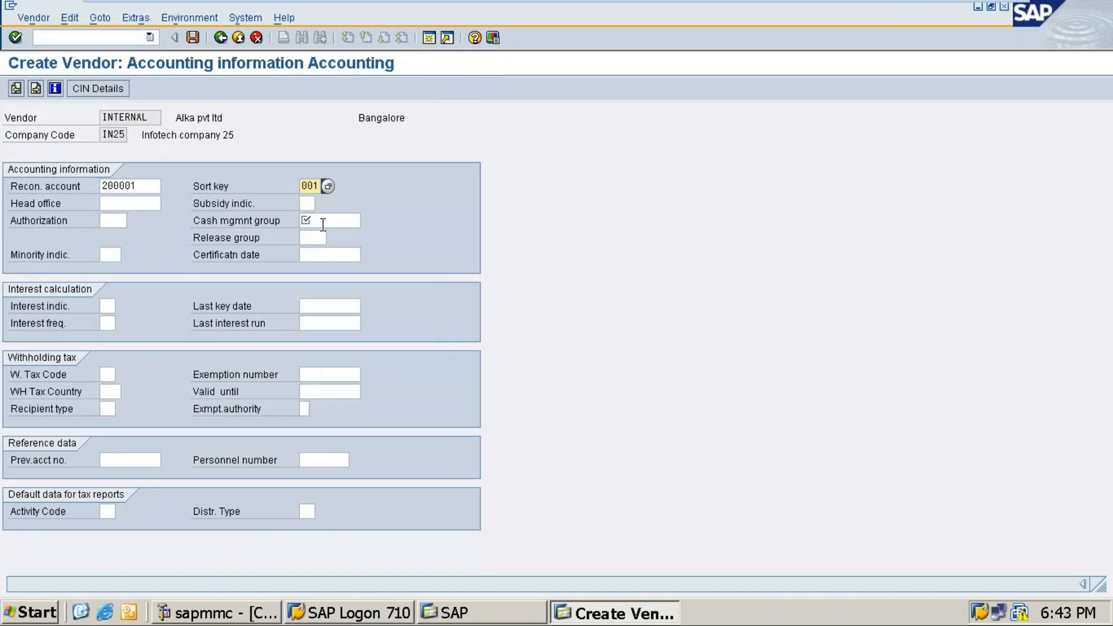
left_click(322, 221)
type("a")
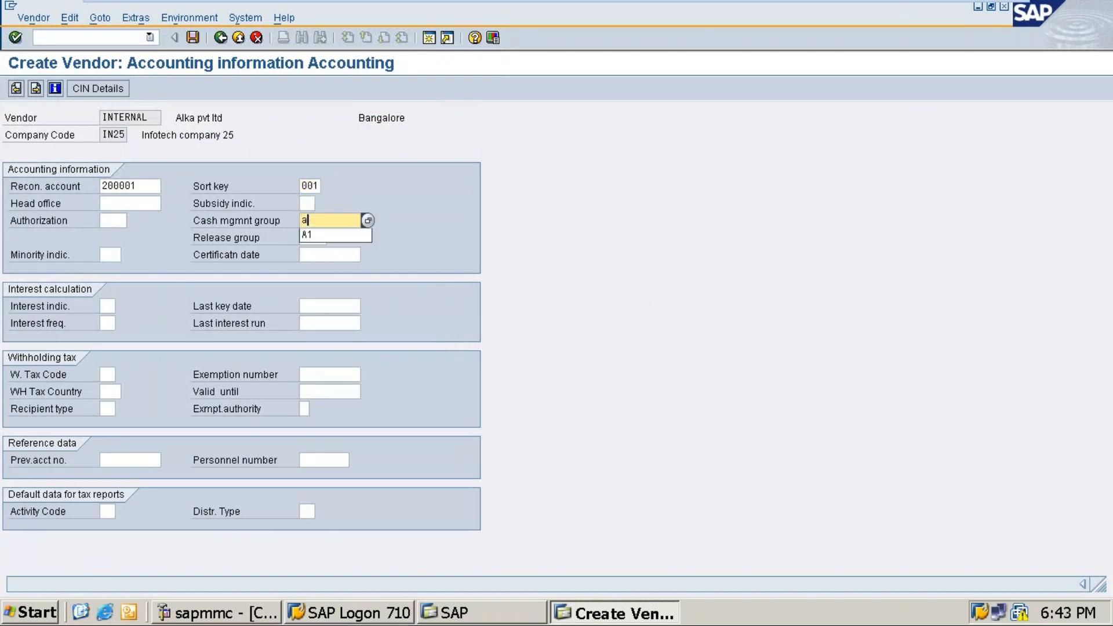
left_click(328, 239)
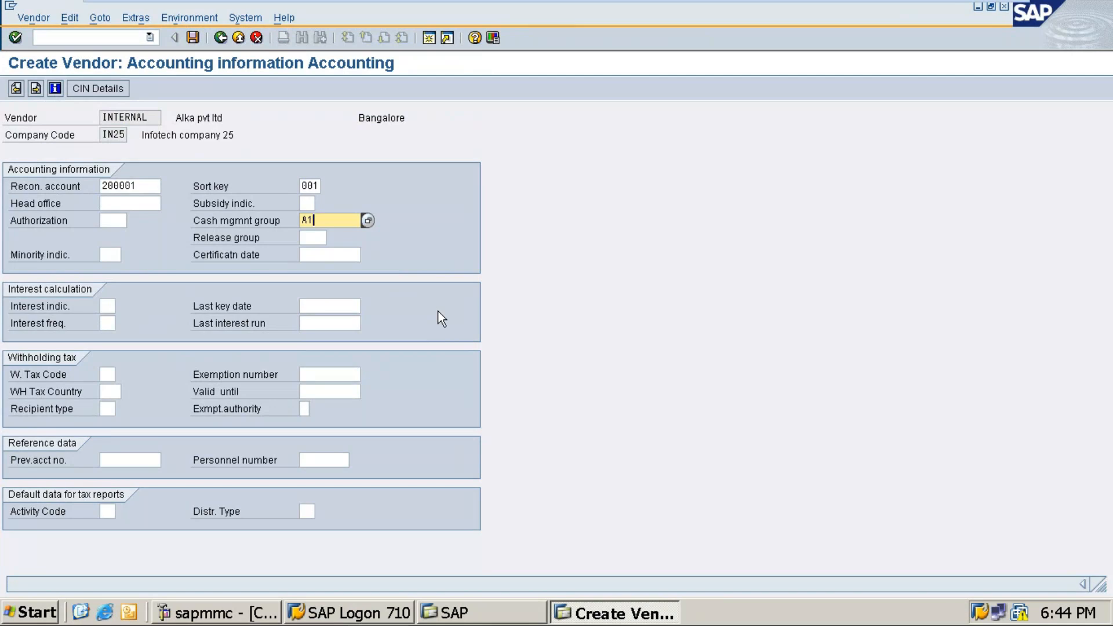
left_click(196, 36)
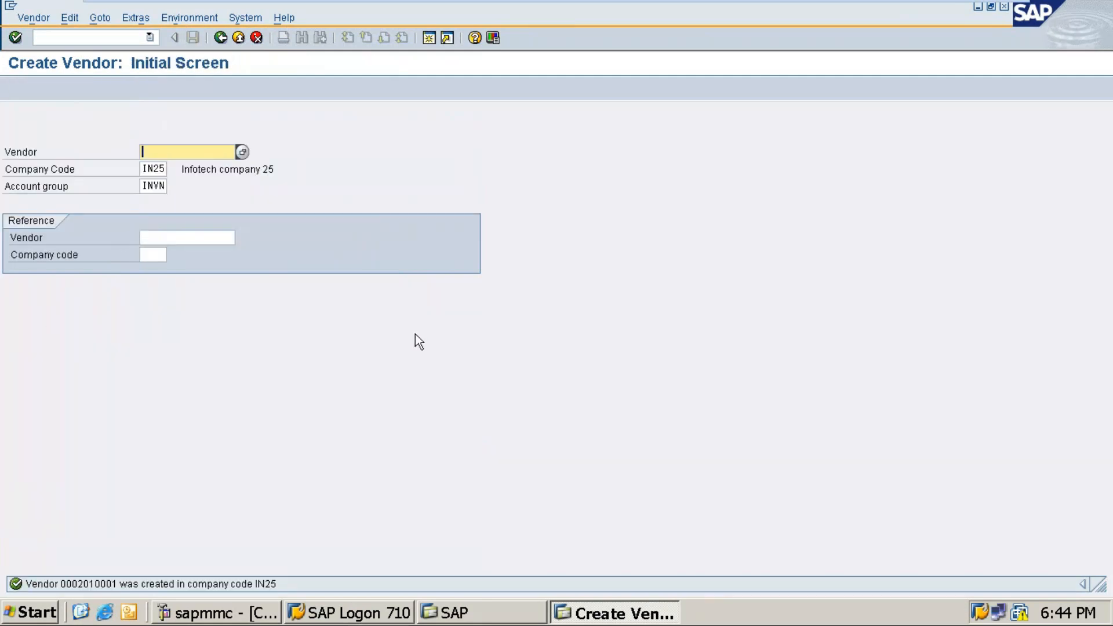
Step: Minimize the SAP session, switch to the GoTo Meeting window and dismiss the audio connection dialog
left_click(969, 8)
mouse_move(423, 613)
left_click(459, 510)
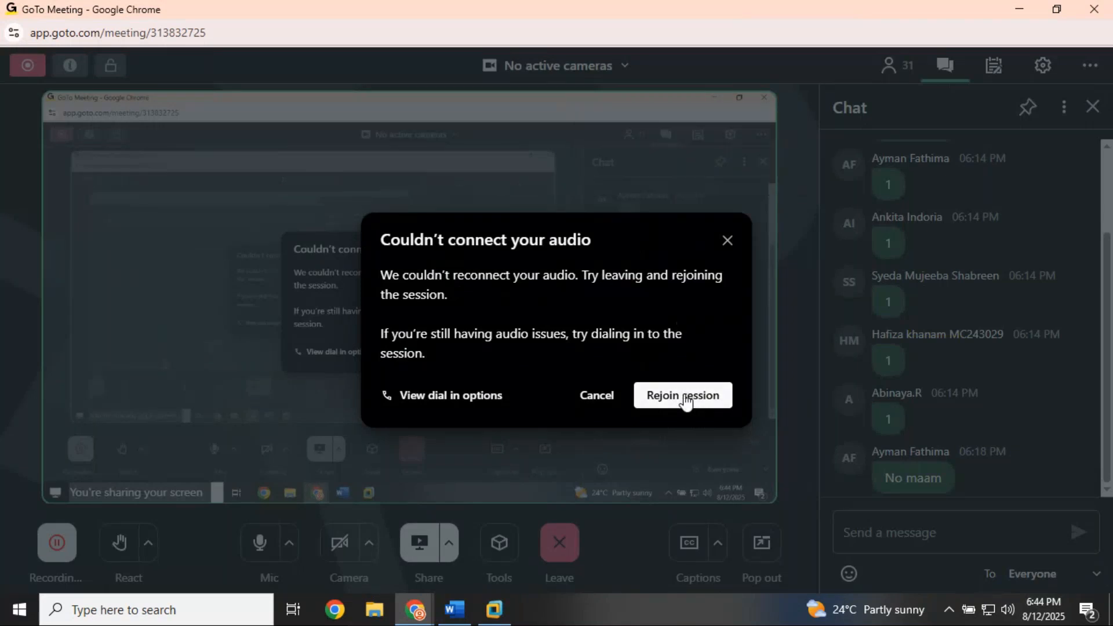
left_click(732, 241)
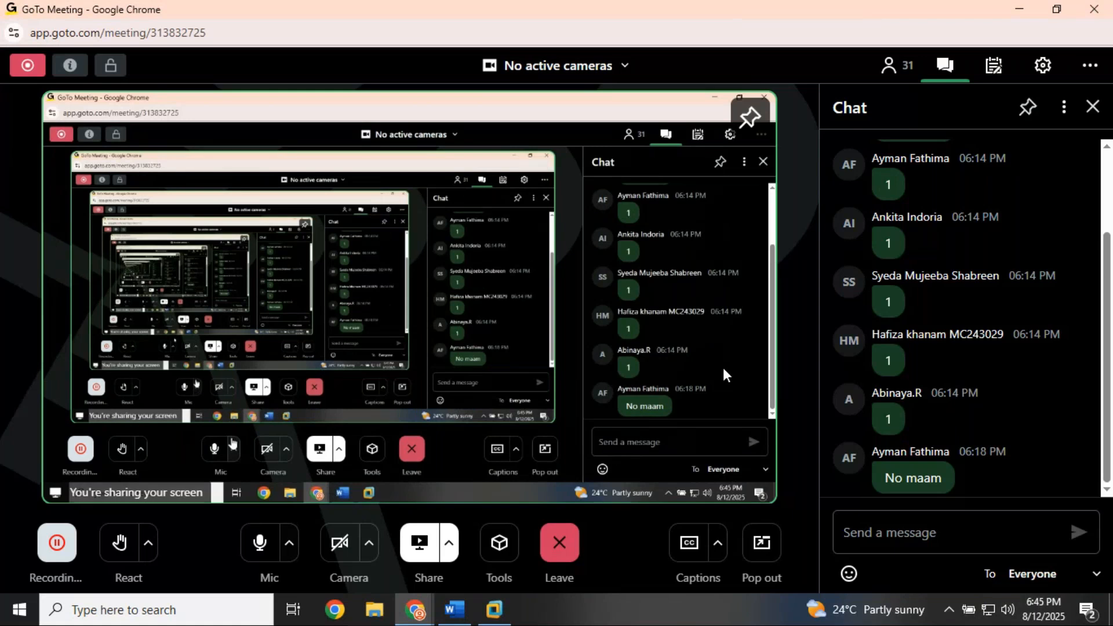
Step: Send the chat message "if you understood type yes" to everyone in the meeting
left_click(881, 529)
type("i")
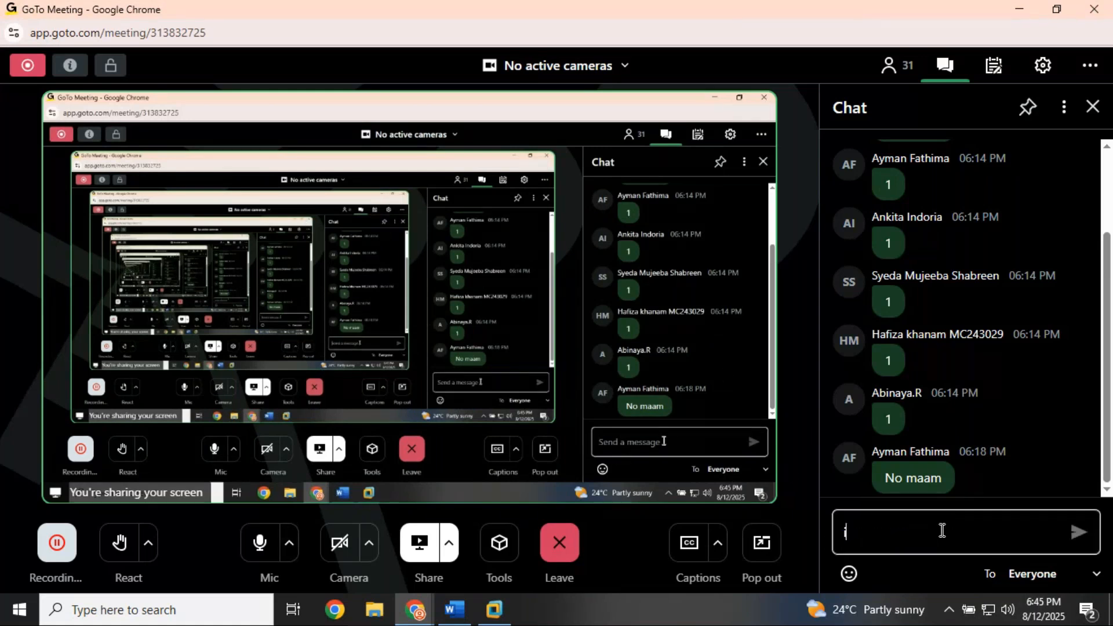
type("f yo")
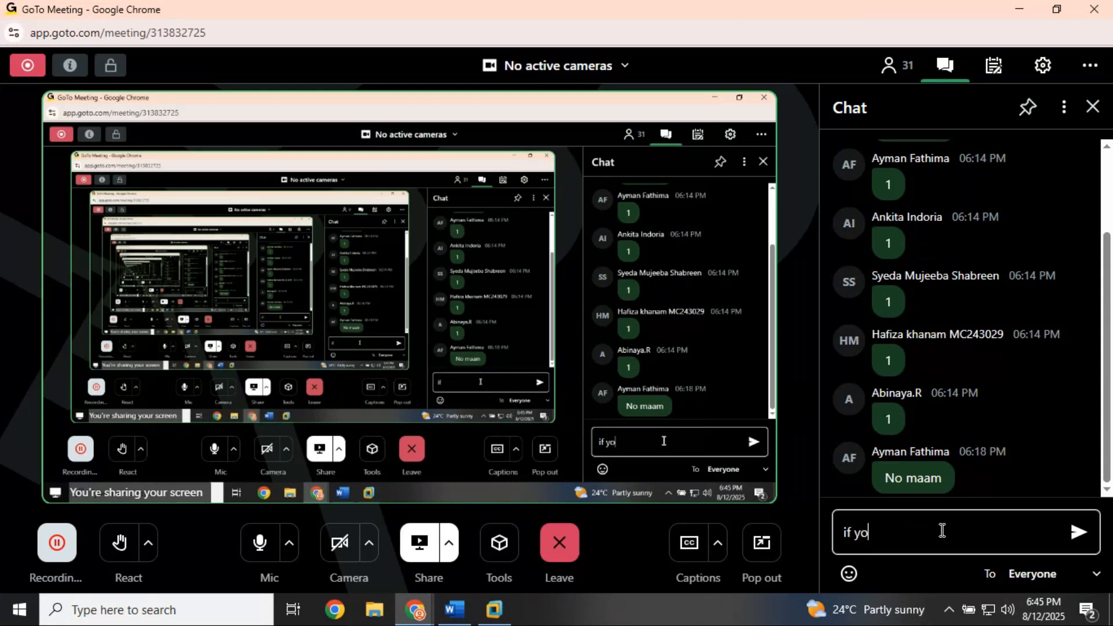
type("u understood")
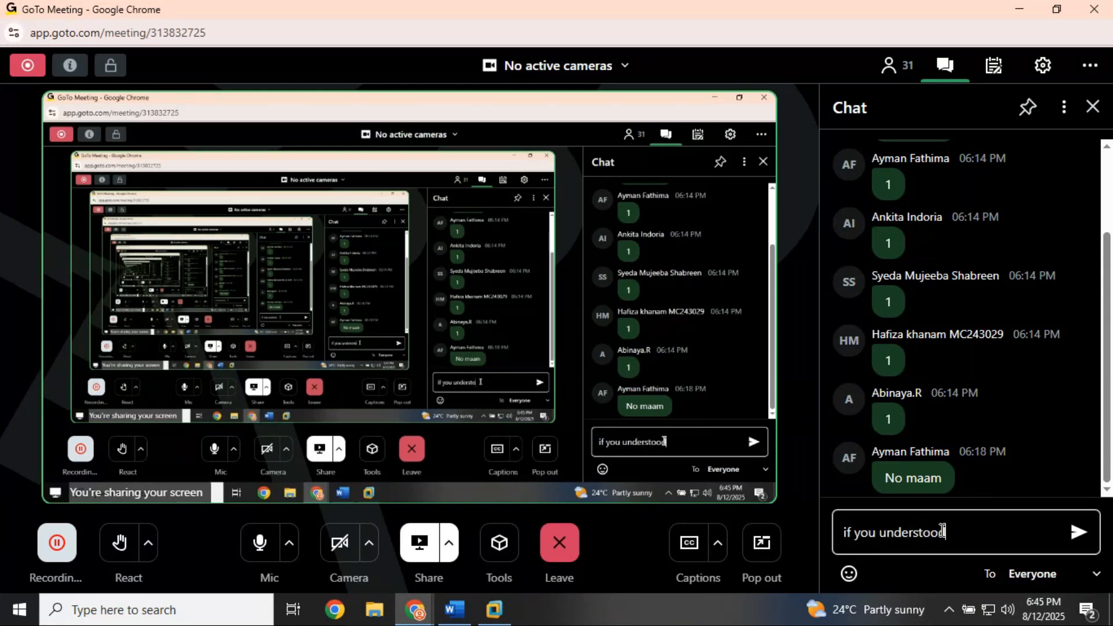
type(" type yes")
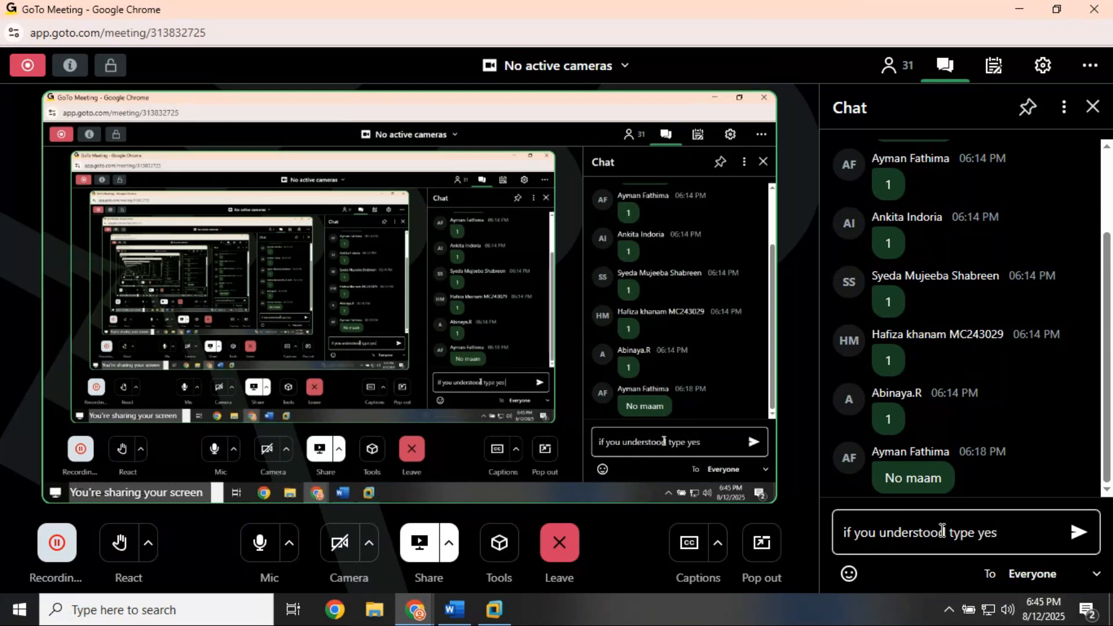
key("Return")
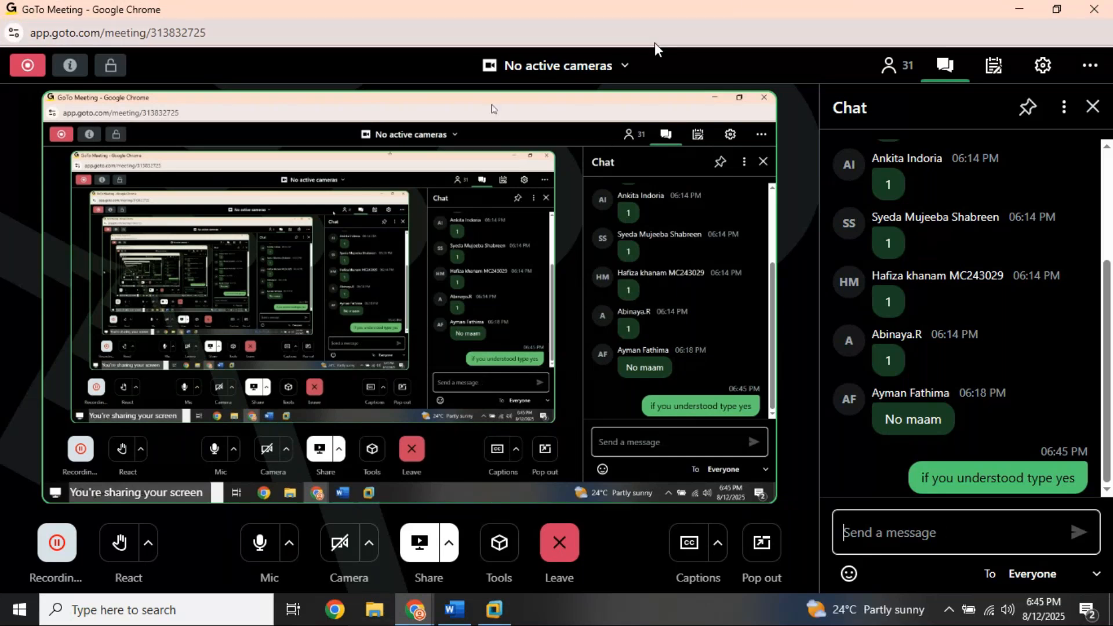
Step: Choose the Everyone view option for the meeting's cameras and minimize the meeting window
left_click(627, 69)
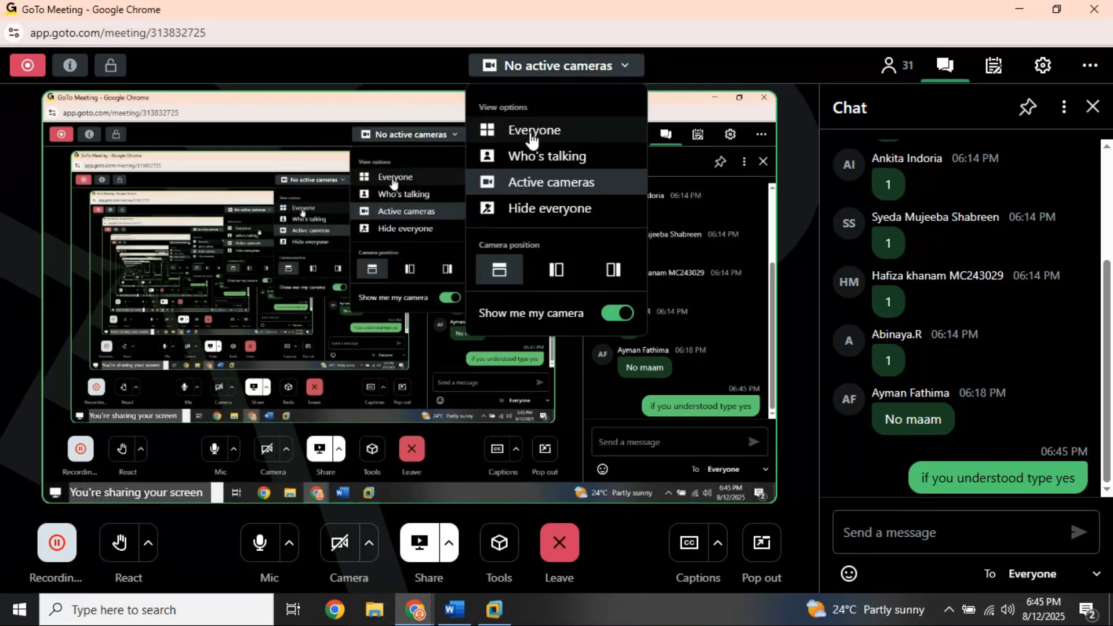
left_click(531, 135)
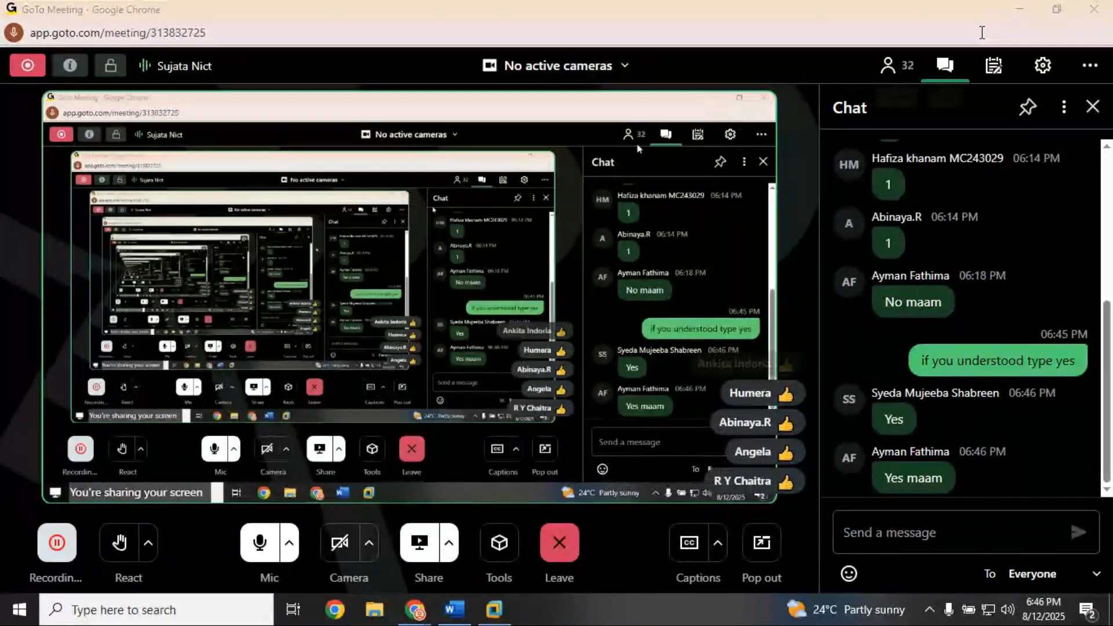
left_click(1022, 12)
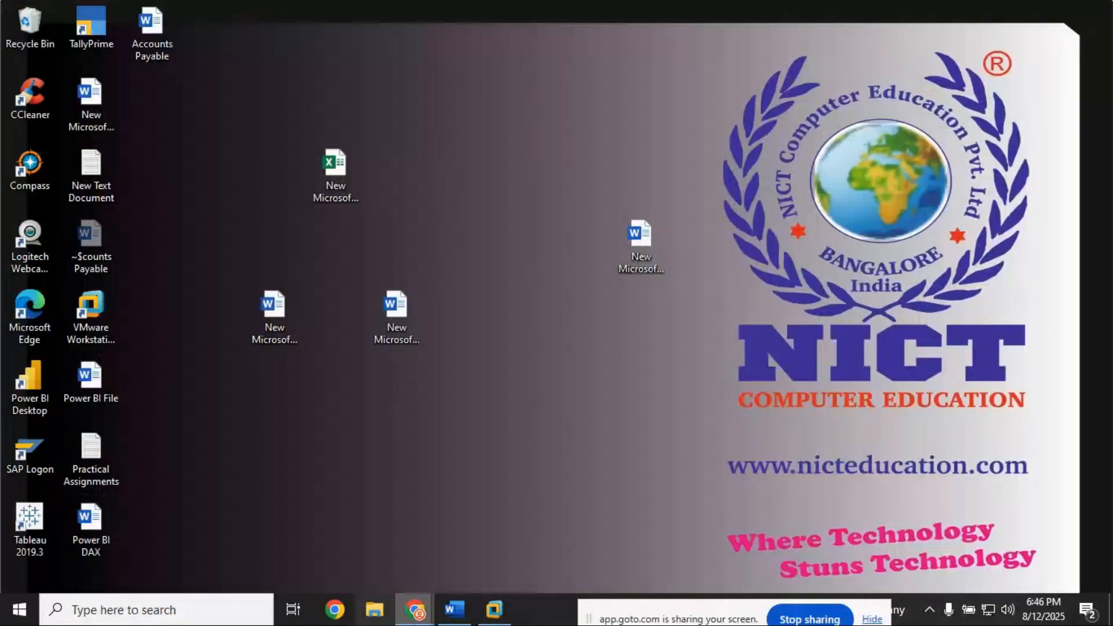
Step: Switch to the SAP session in the ECC virtual machine and open the Change Vendor transaction FK02
mouse_move(457, 613)
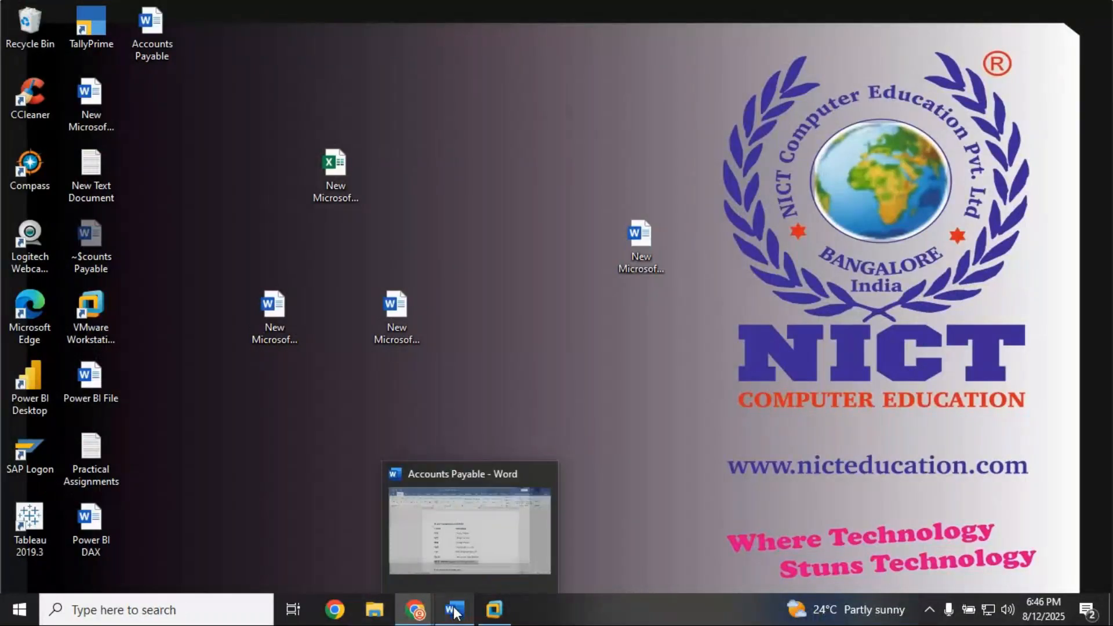
left_click(454, 612)
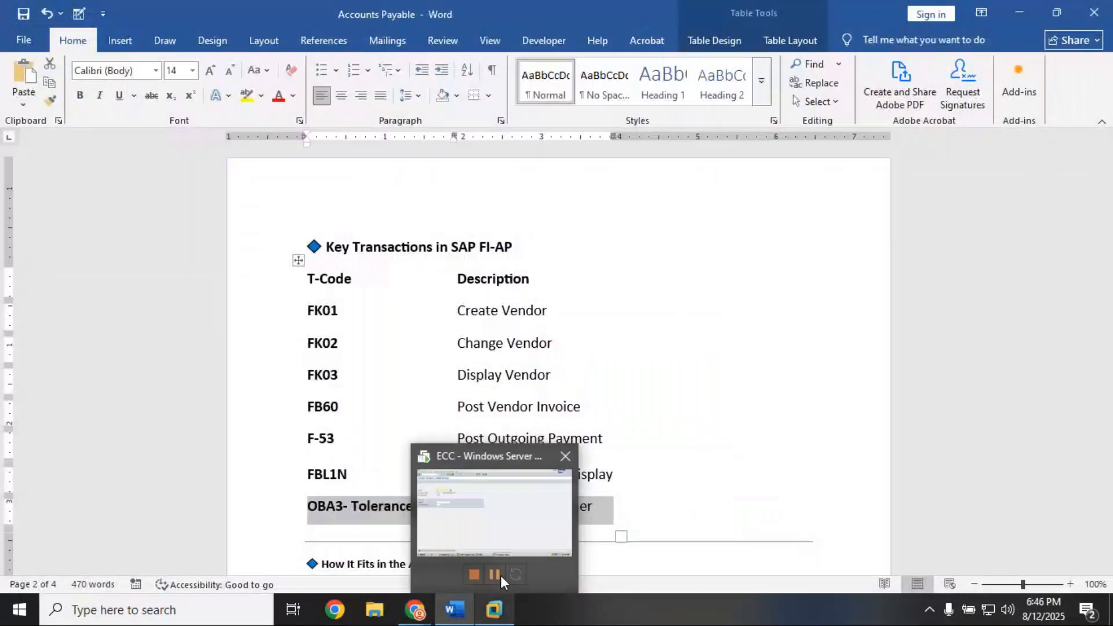
left_click(500, 575)
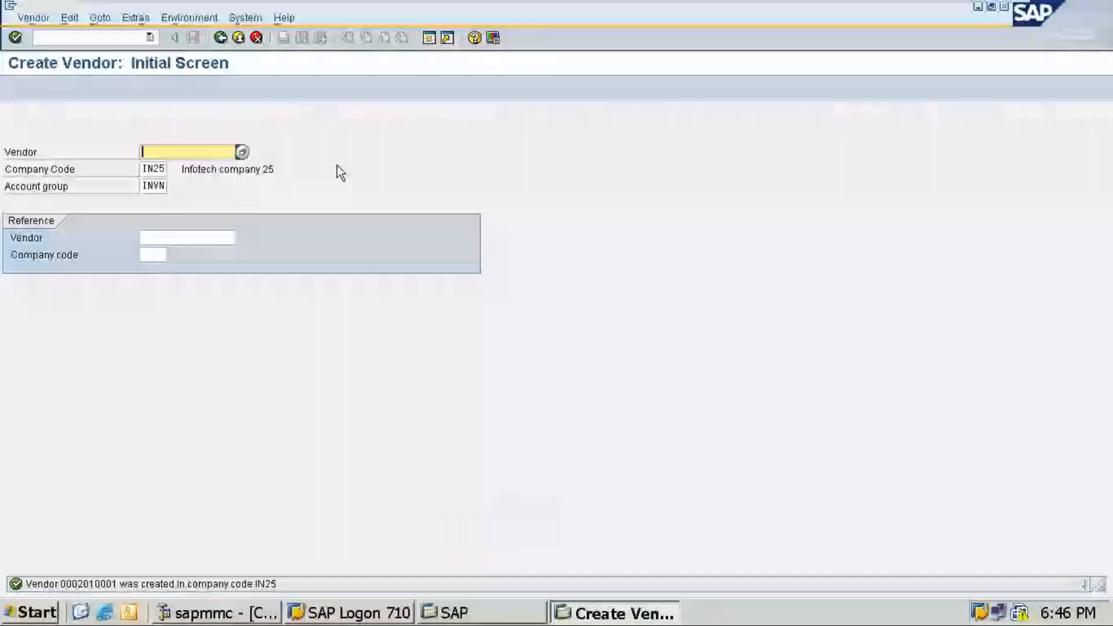
key("ctrl+slash")
type("/nf")
key("BackSpace")
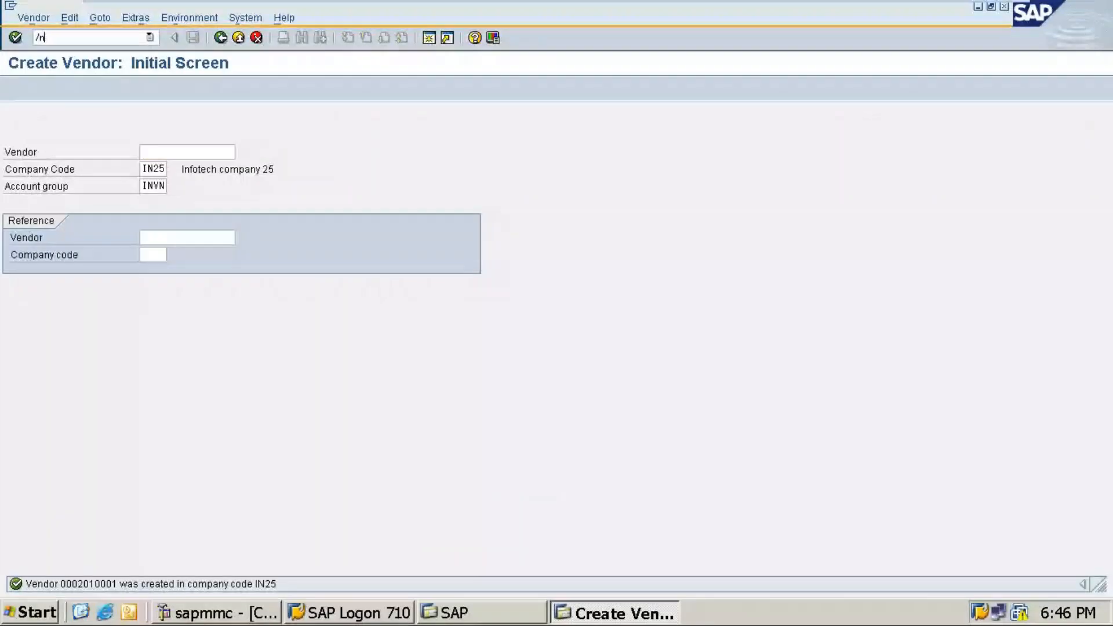
type("fk02")
key("Return")
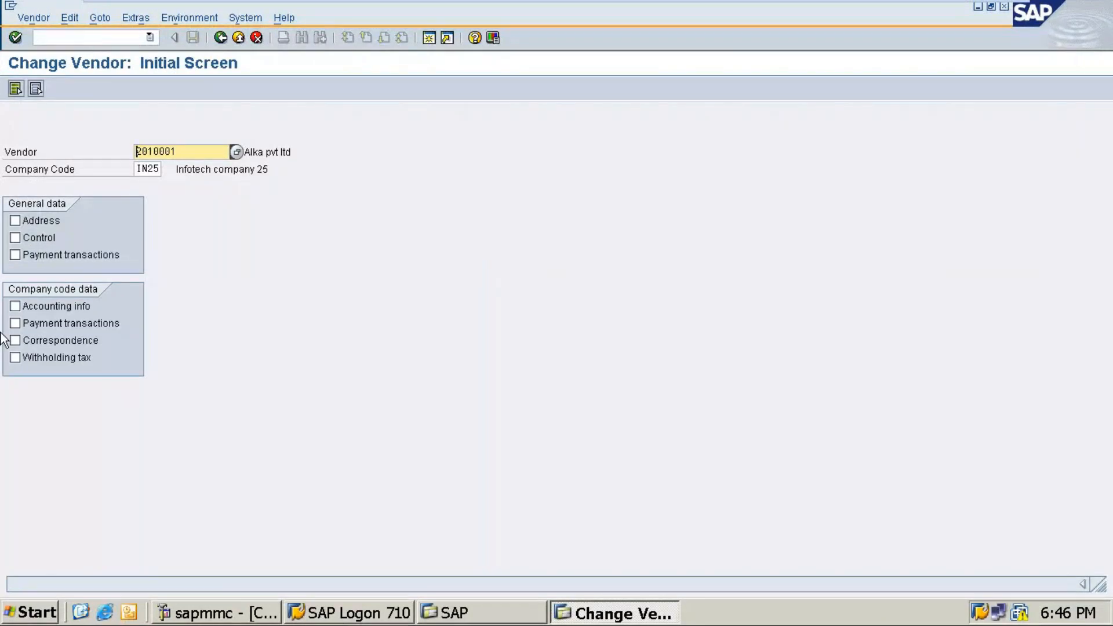
Step: Leave the Change Vendor transaction and return to SAP Easy Access with /n
left_click(87, 35)
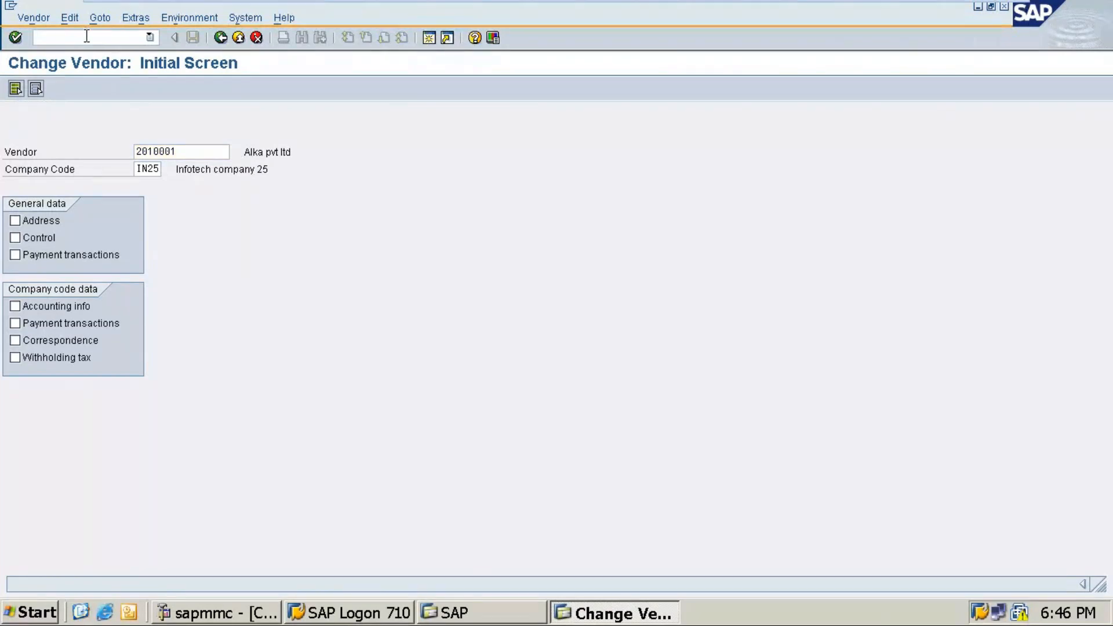
type("/n")
key("Return")
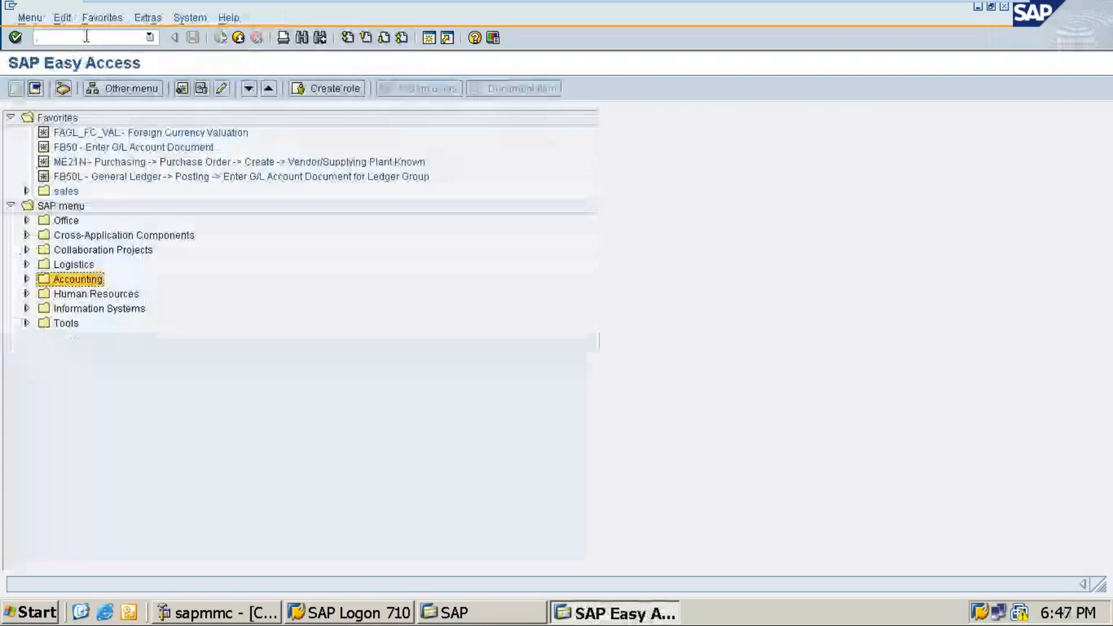
Step: Enter /nfb60 without running it and check the key transactions table in the Accounts Payable Word document
left_click(86, 37)
type("/nfb60")
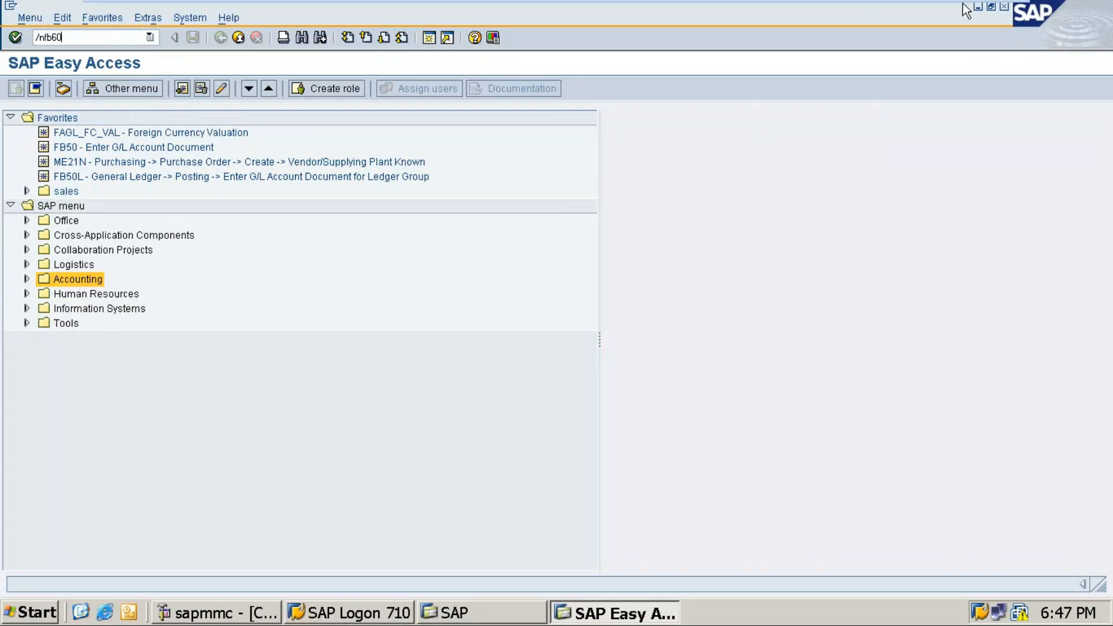
mouse_move(948, 2)
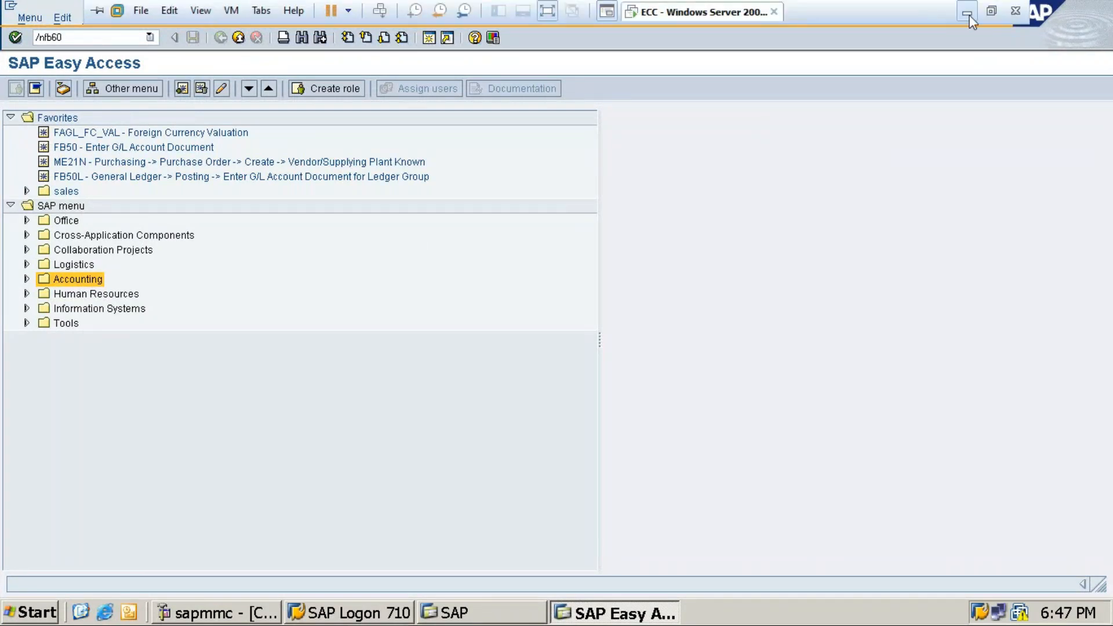
left_click(967, 13)
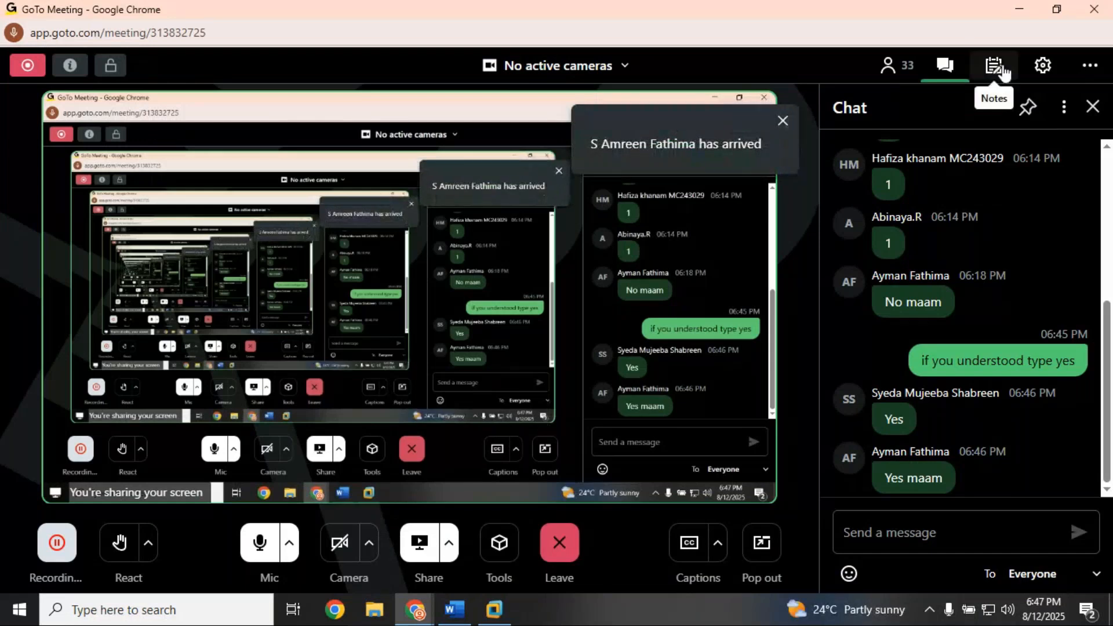
left_click(1020, 7)
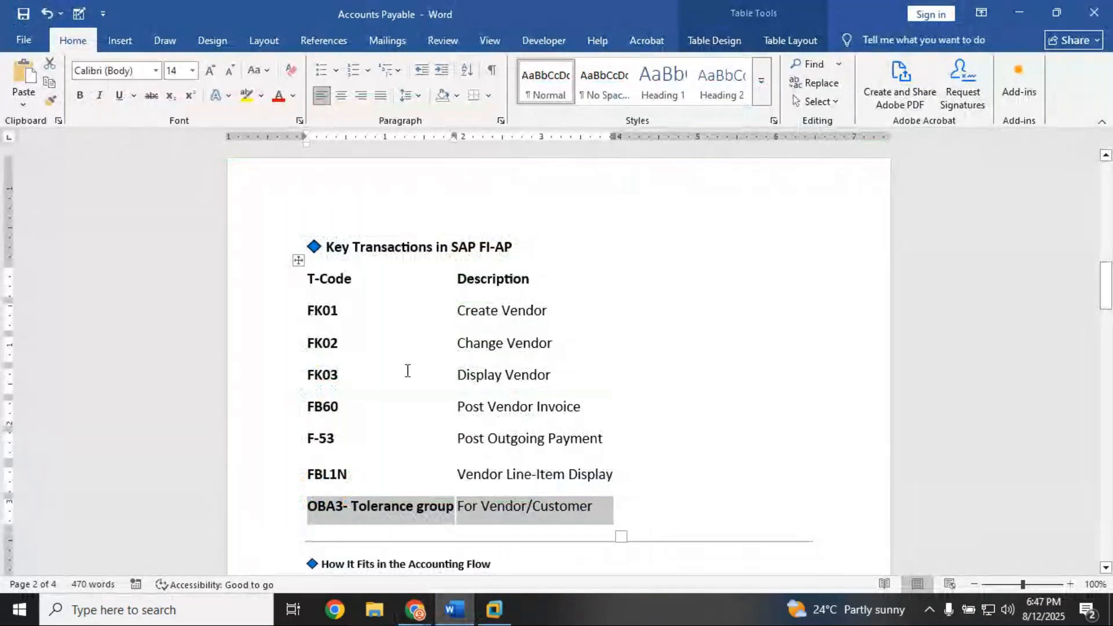
left_click(494, 609)
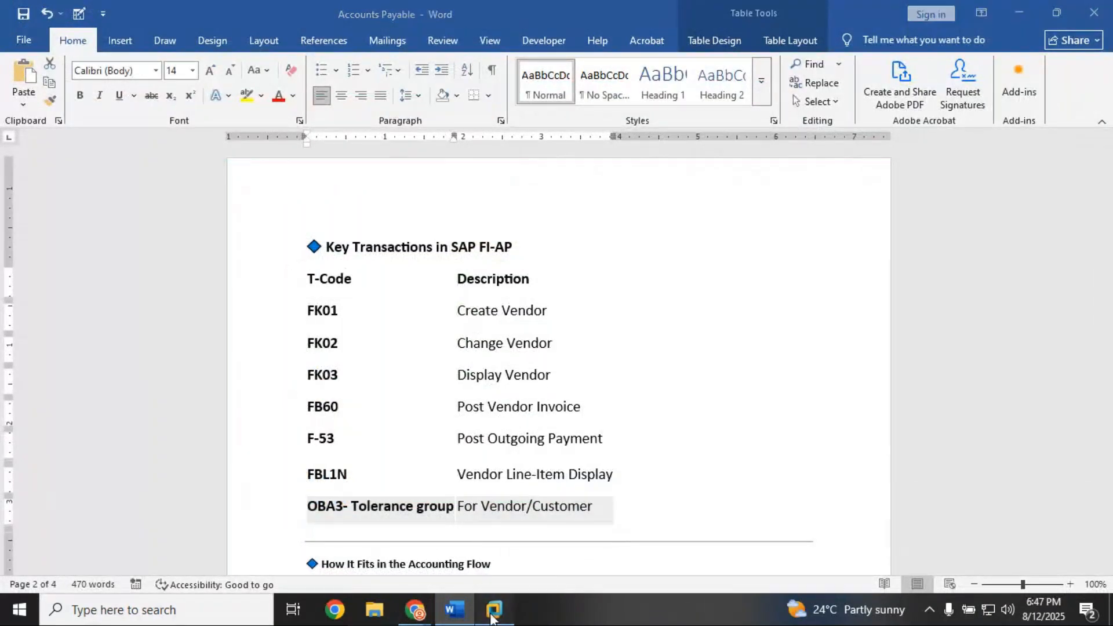
Step: Change the pending command to /nfk03 and open the Display Vendor transaction
key("BackSpace")
key("BackSpace")
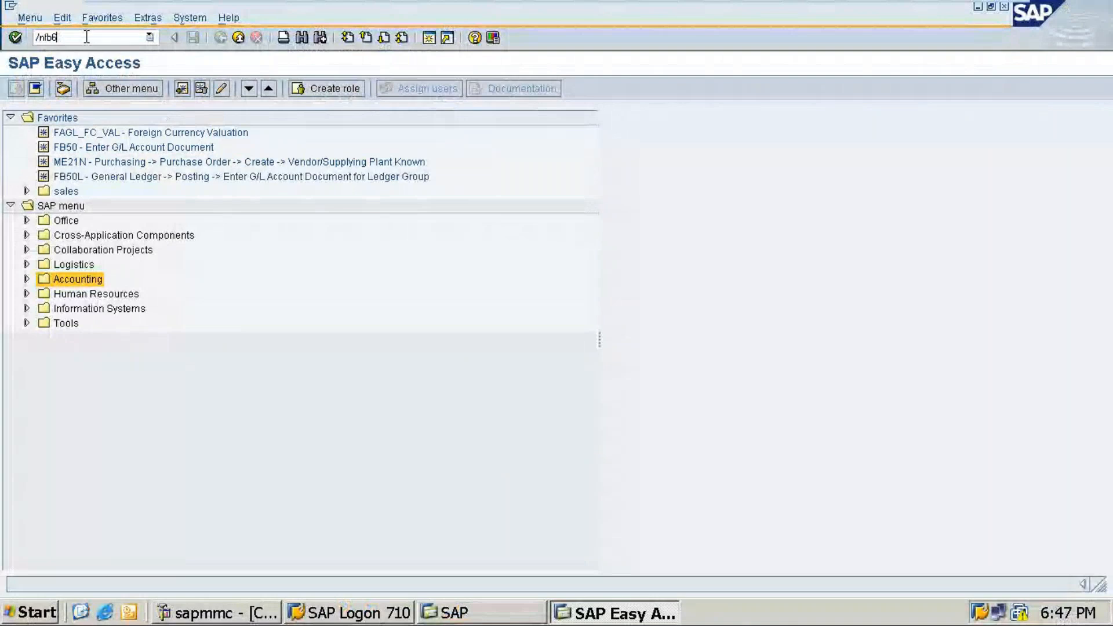
key("BackSpace")
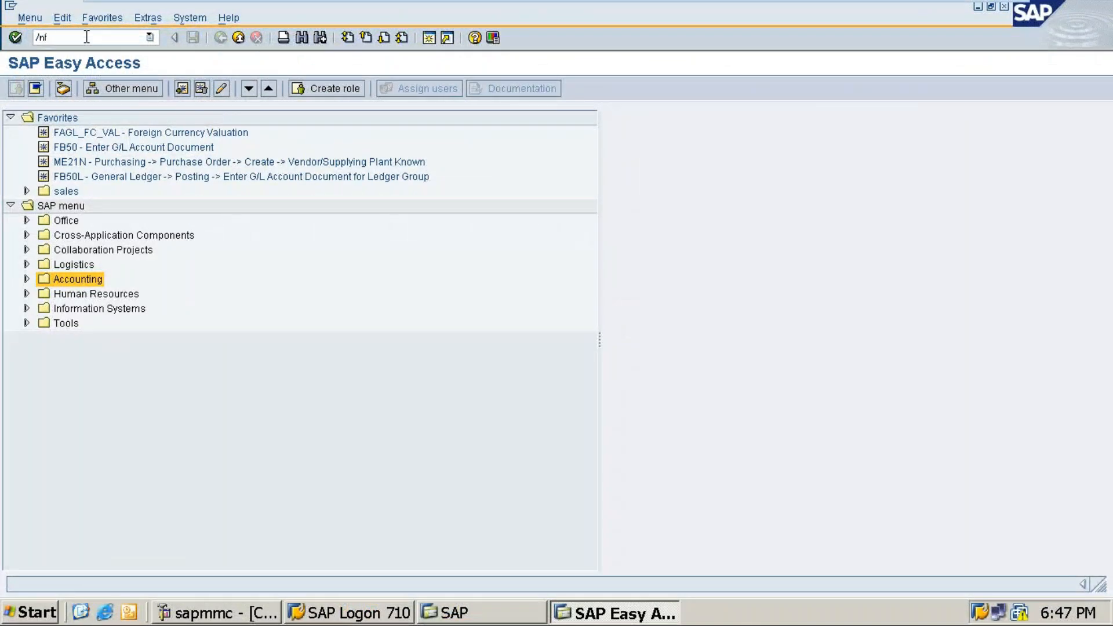
type("k03")
key("Return")
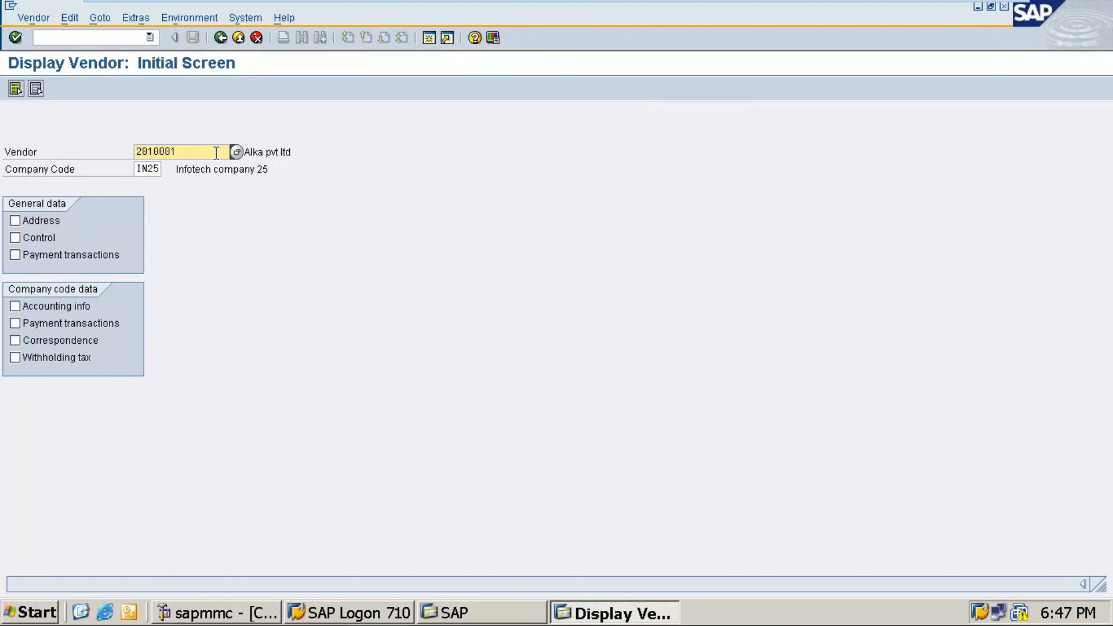
Step: Search the vendors of company code IN25 for the search term Ajitha and close the search
key("Return")
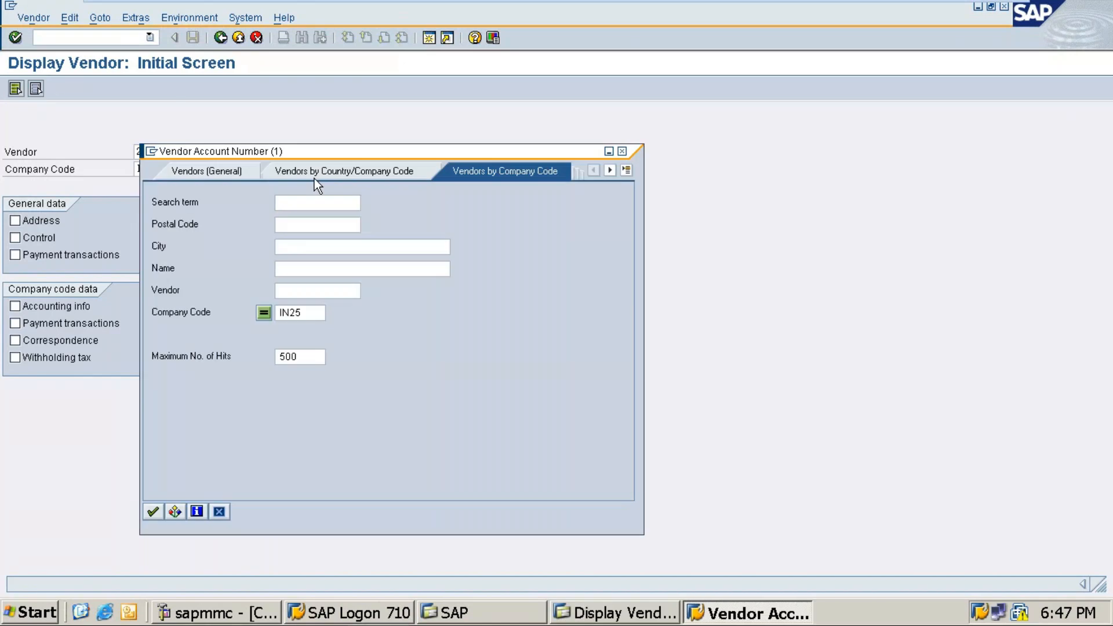
left_click(297, 207)
type("Ajitha")
key("Return")
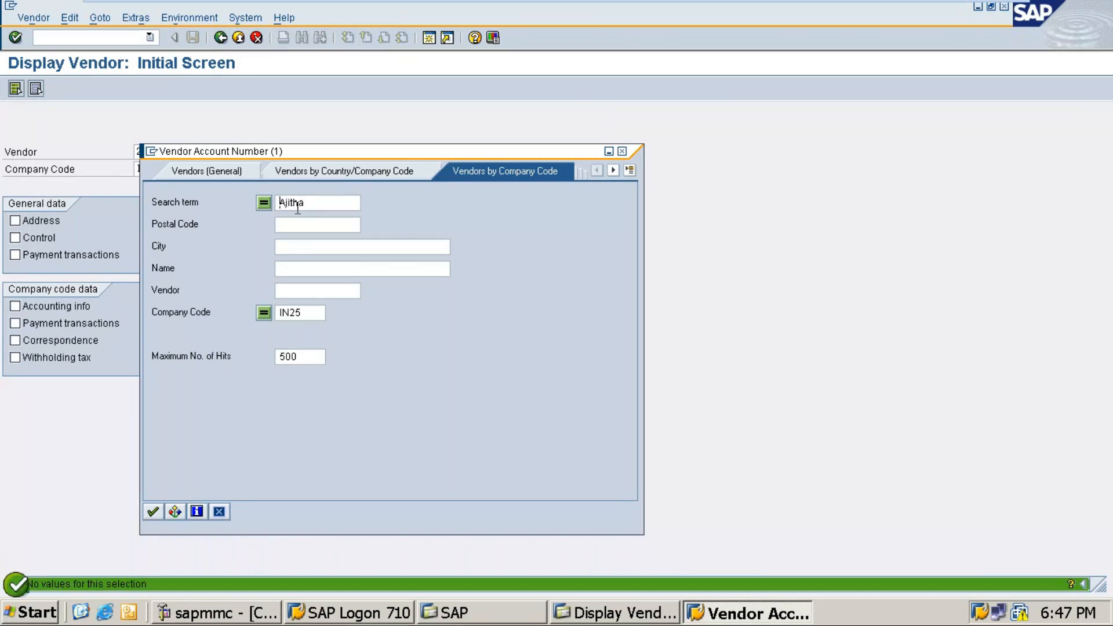
left_click(622, 150)
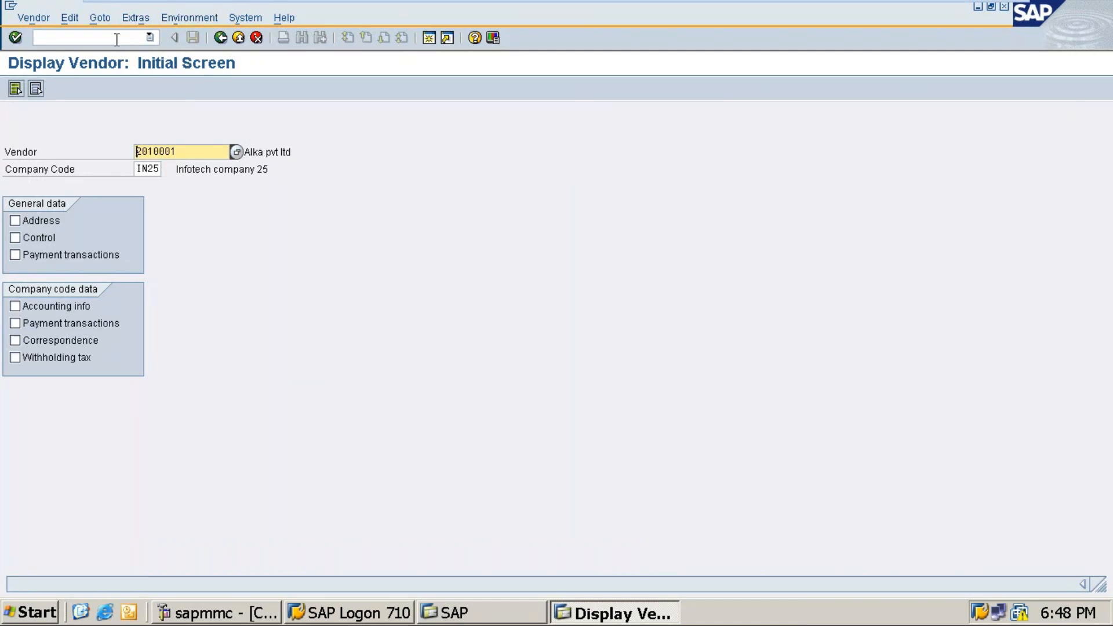
Step: List all vendors of company code IN25 without a search term, view the entries and close the list
left_click(251, 153)
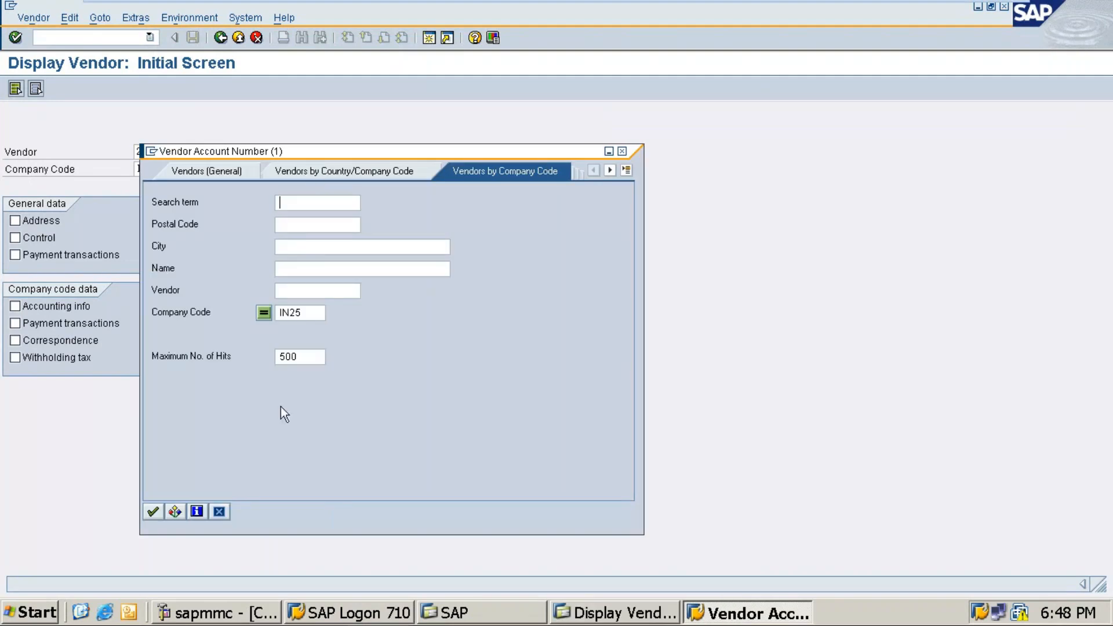
left_click(152, 512)
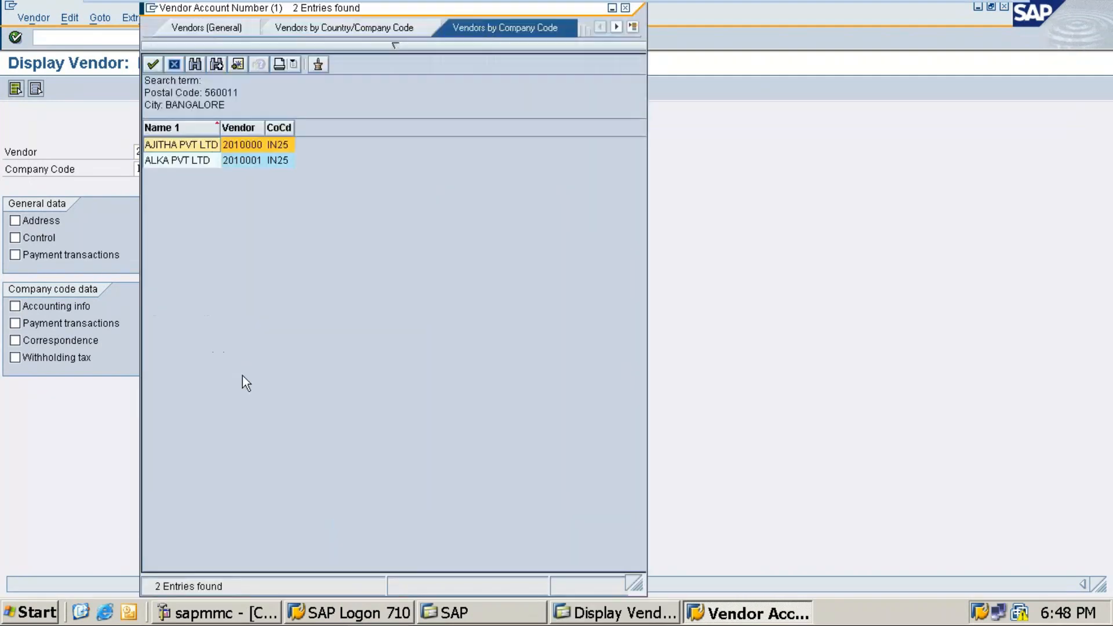
left_click_drag(390, 9, 607, 67)
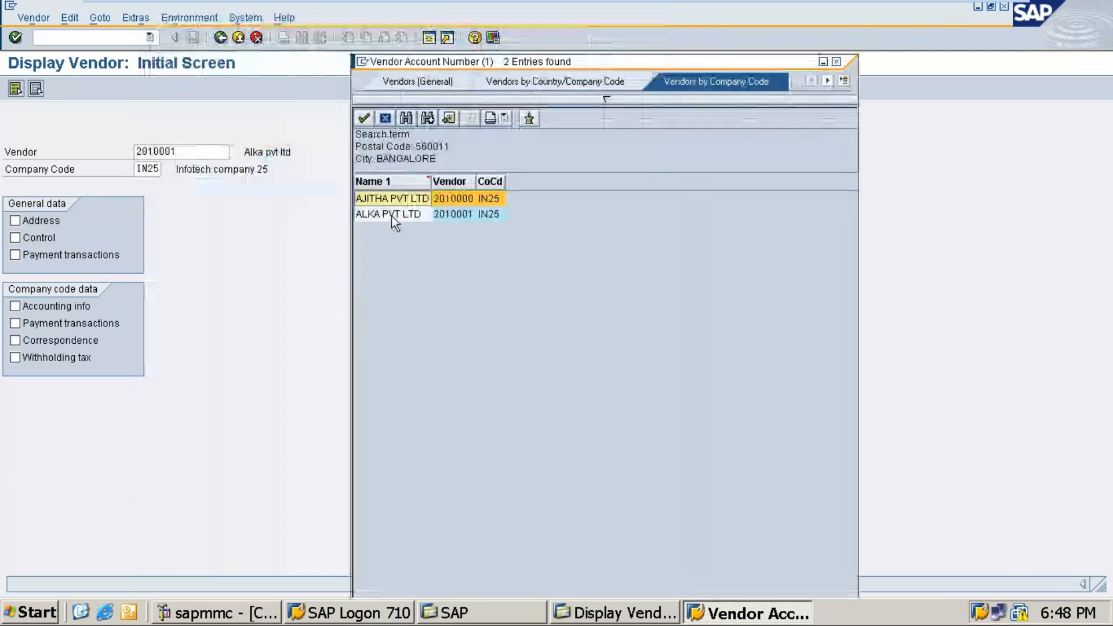
left_click(839, 61)
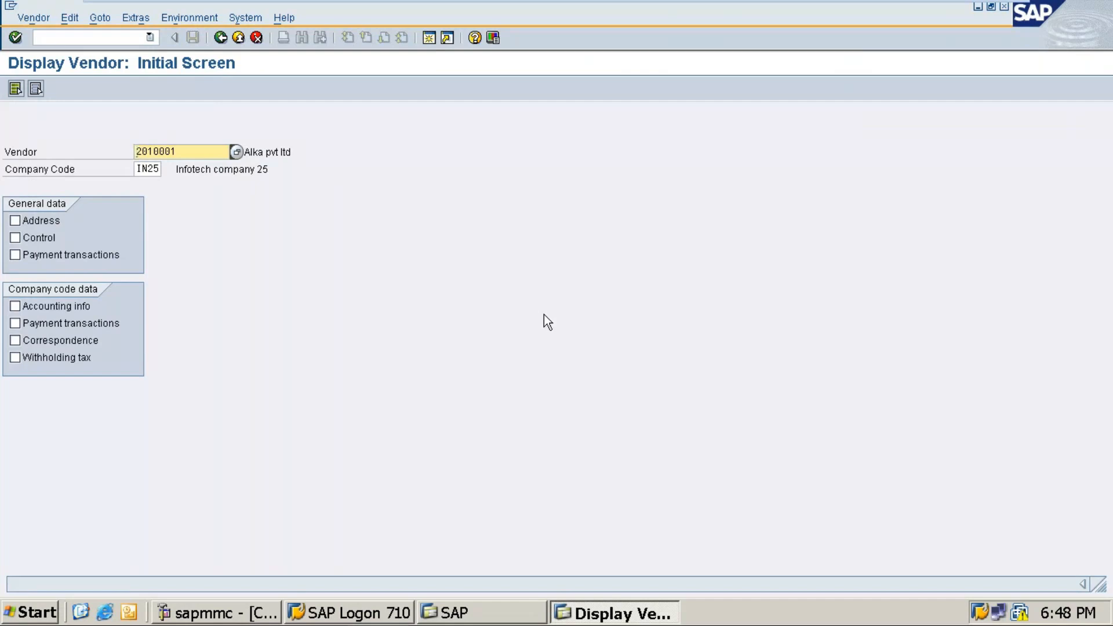
Step: Return to SAP Easy Access and open the vendor invoice entry transaction FB60
left_click(79, 36)
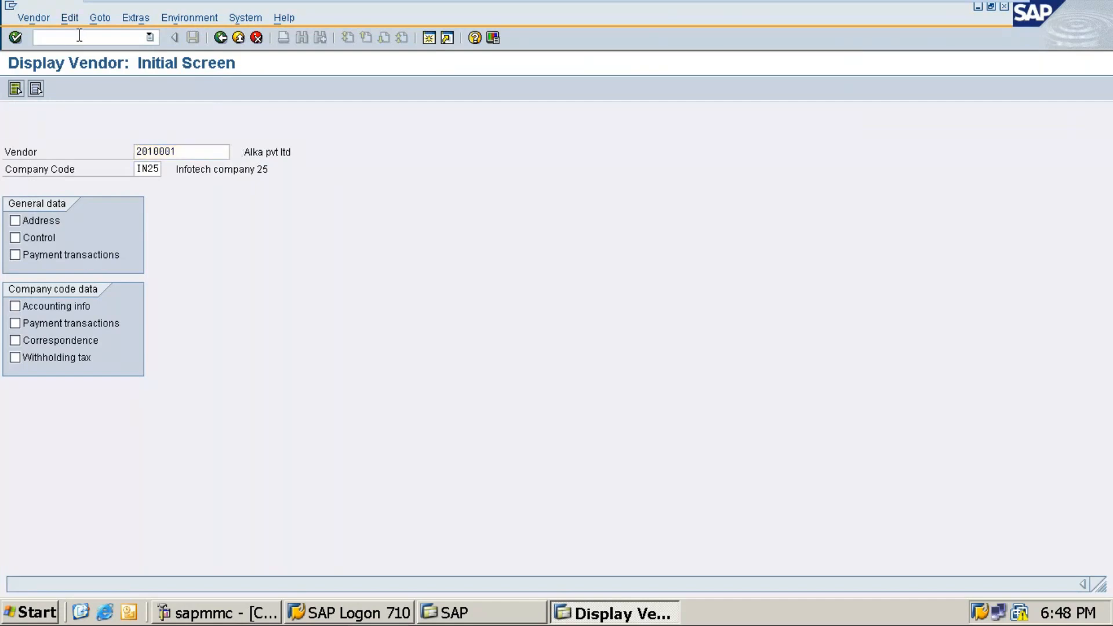
type("/n")
key("Return")
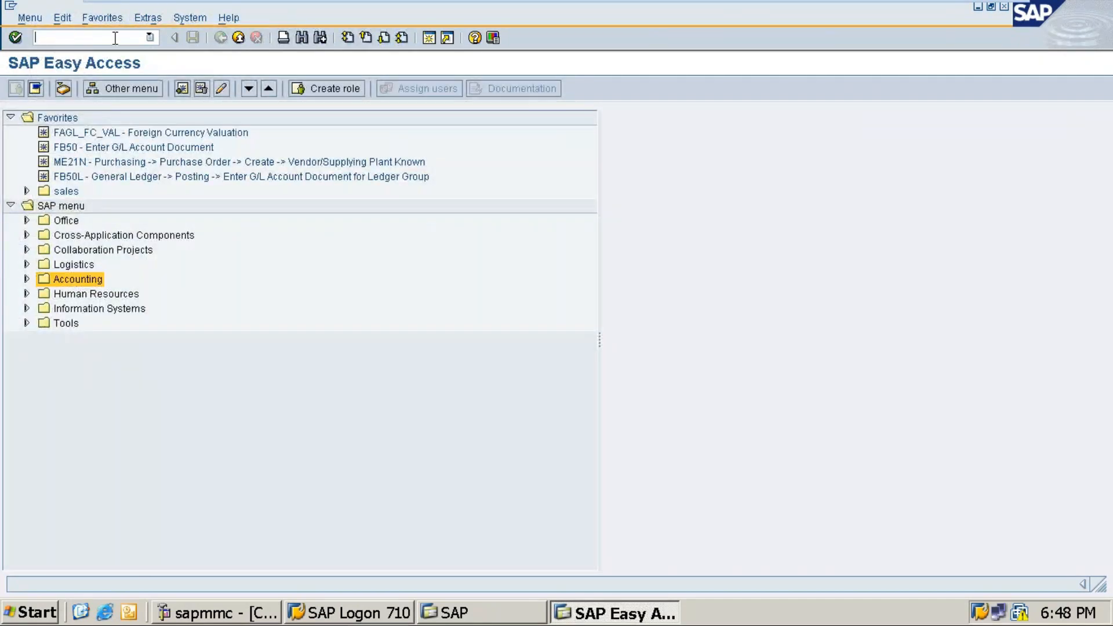
type("/nfb60")
key("Return")
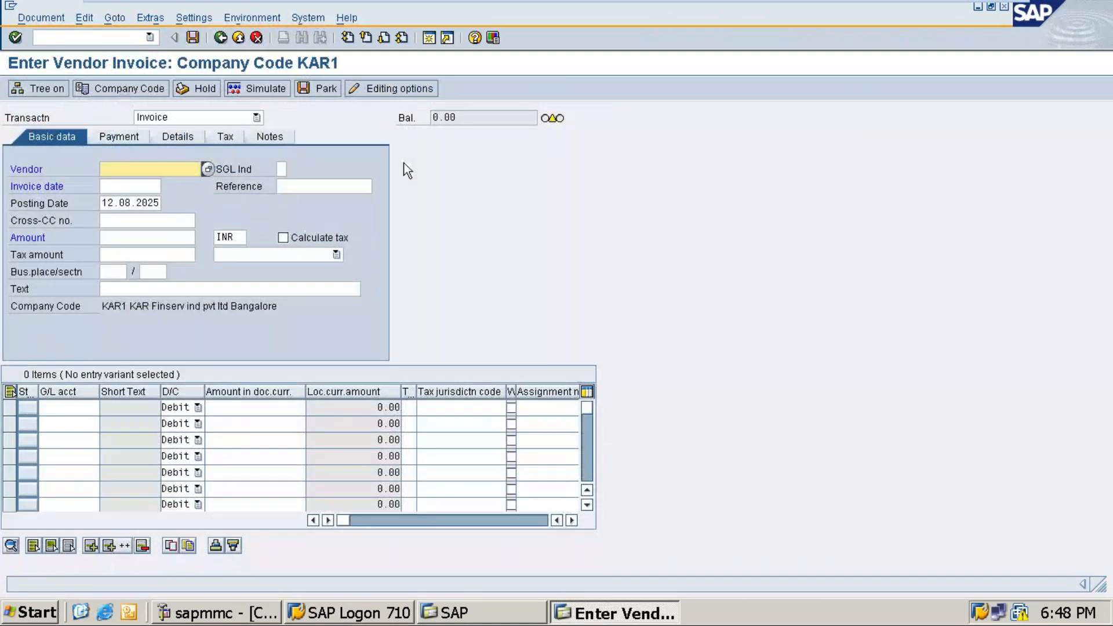
Step: Highlight the FB60 Post Vendor Invoice row in the Accounts Payable Word document and return to SAP
mouse_move(968, 9)
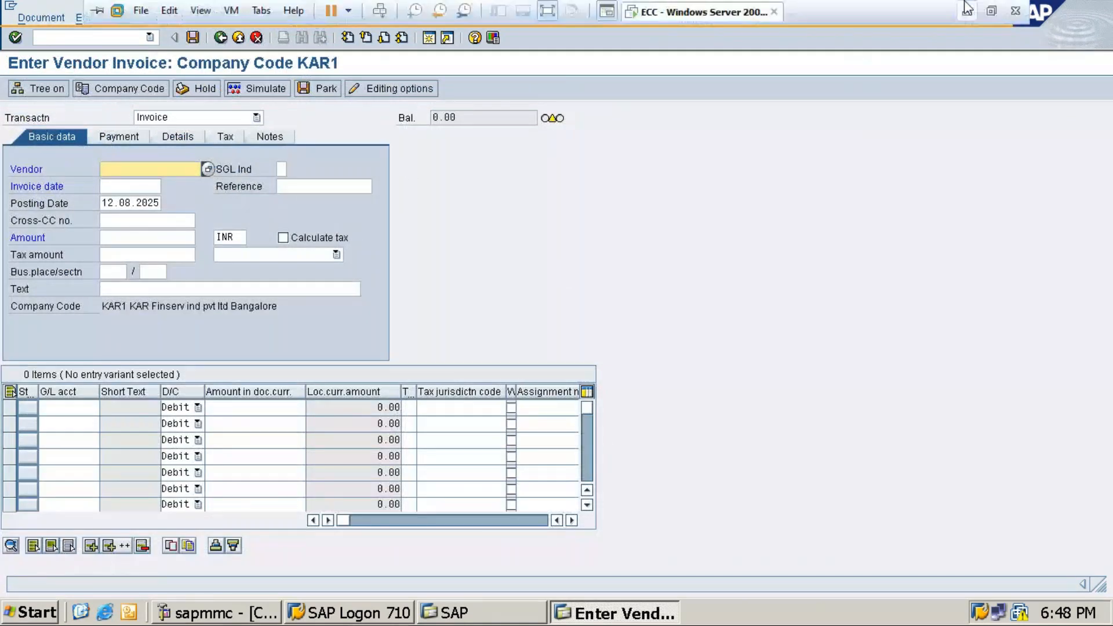
left_click(967, 9)
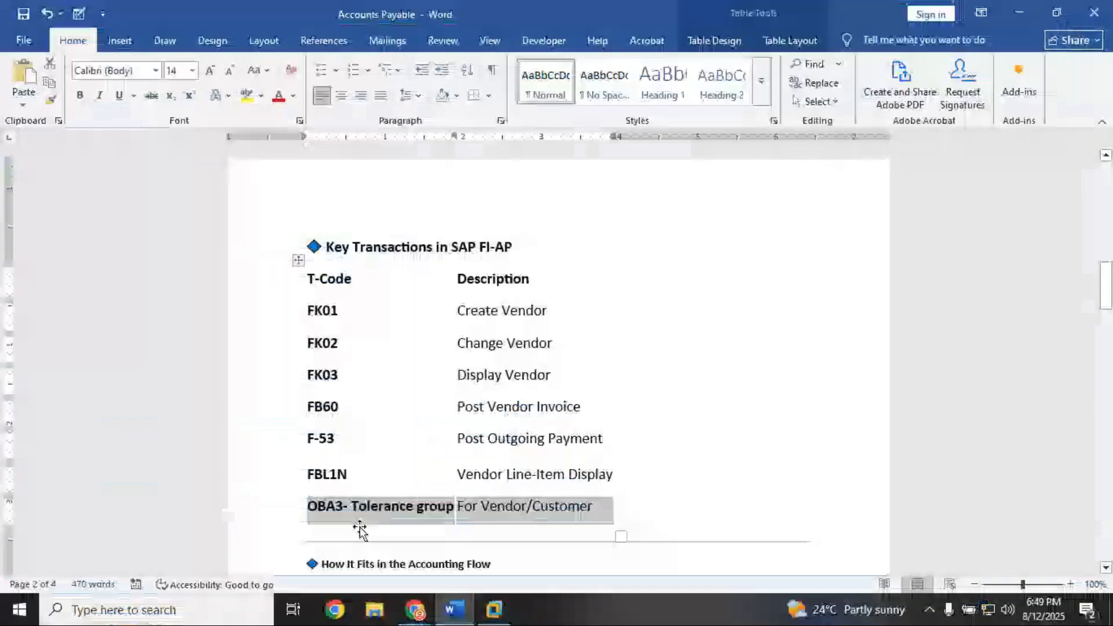
left_click_drag(310, 408, 668, 407)
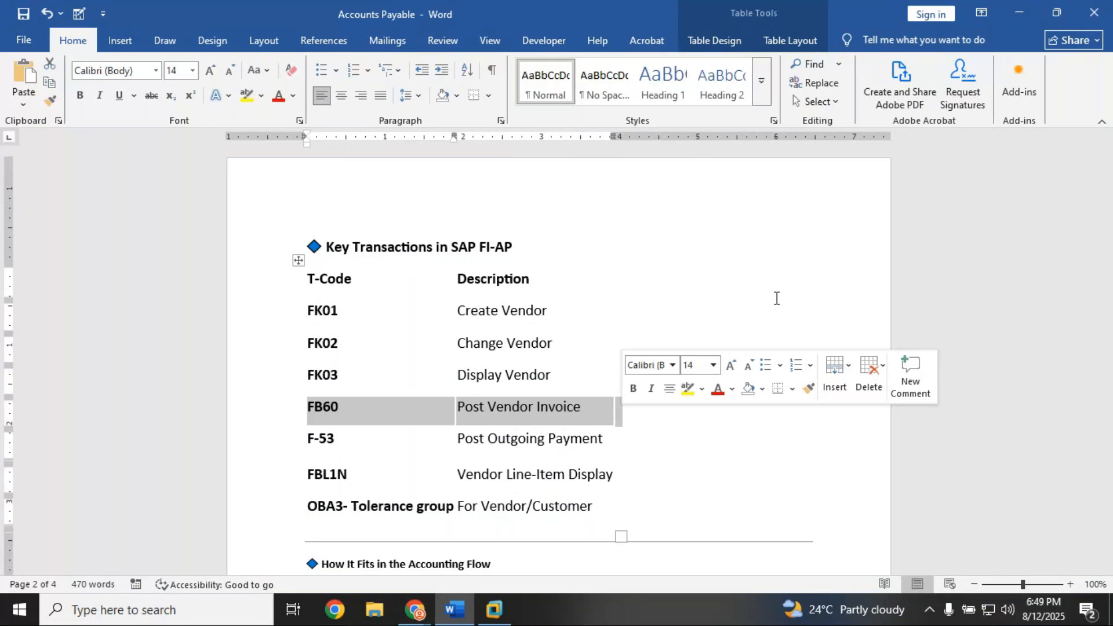
left_click(495, 610)
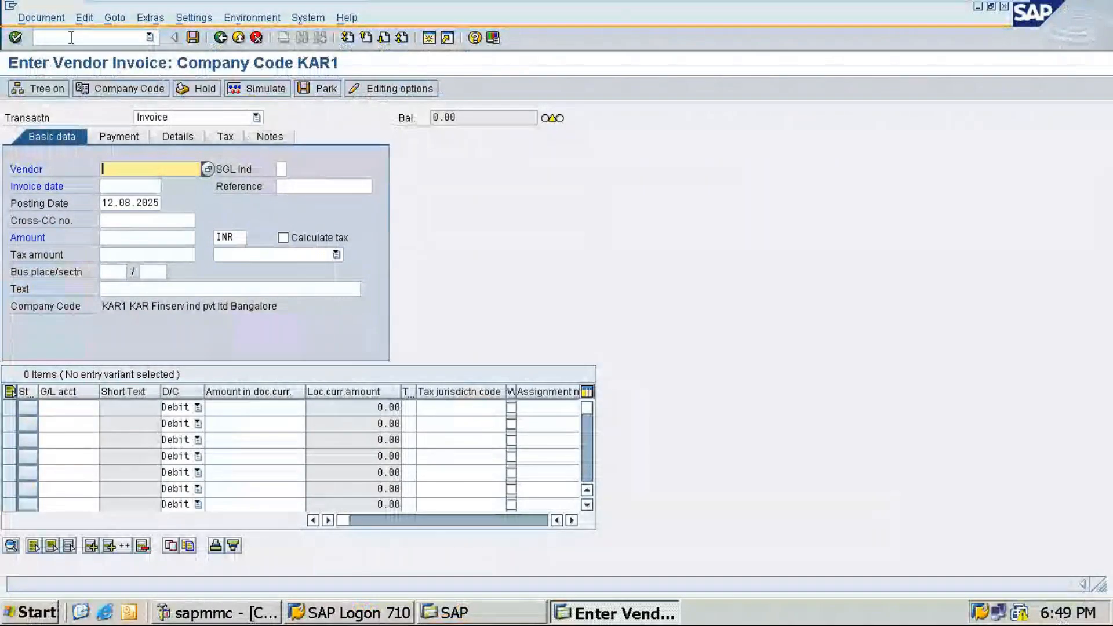
Step: Exit the blank vendor invoice, discarding its data, and reopen invoice entry with /nfb60
left_click(238, 37)
key("Tab")
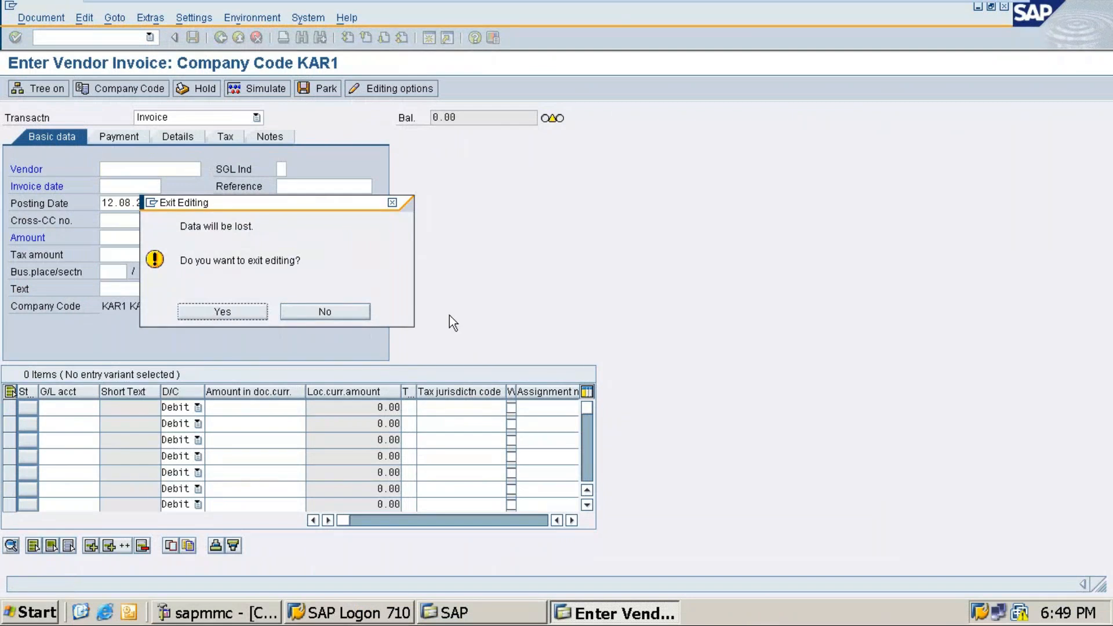
left_click(219, 313)
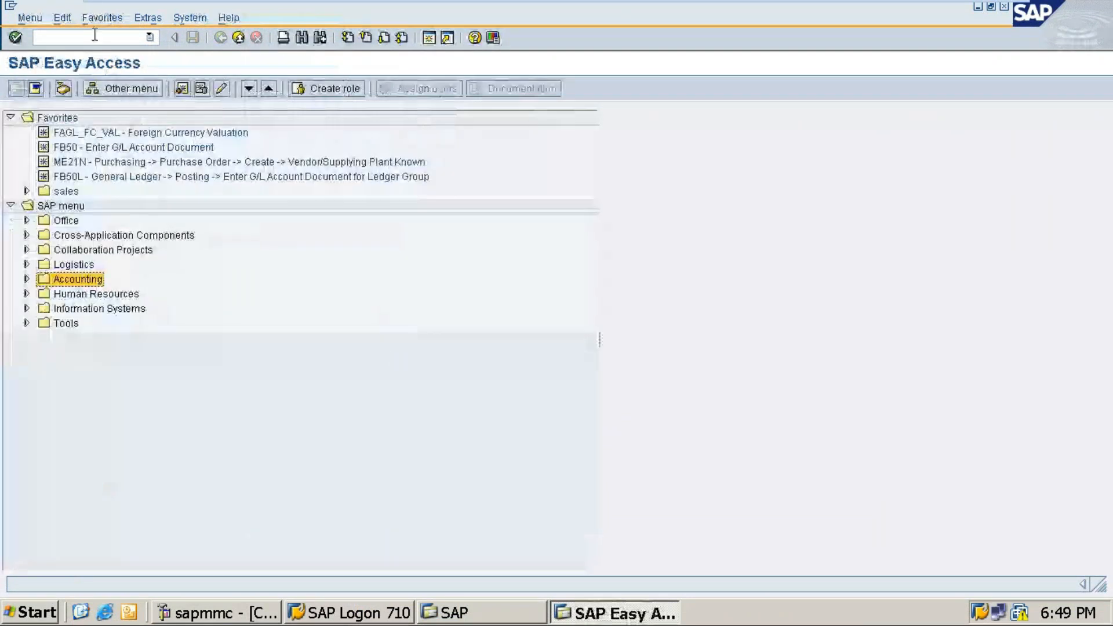
type("/n")
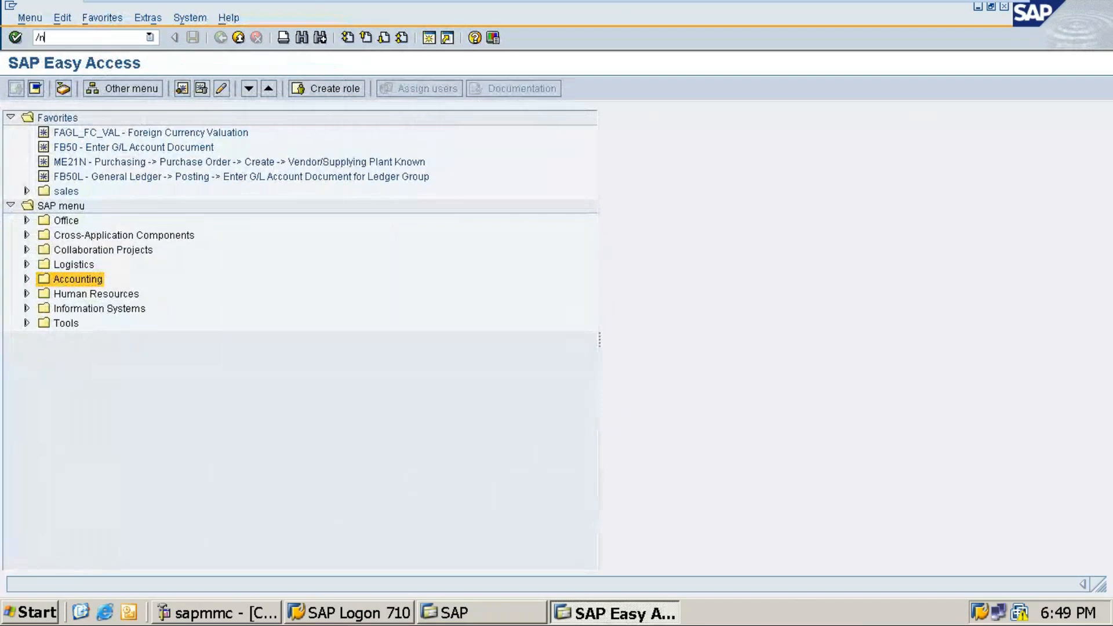
type("fb60")
key("Return")
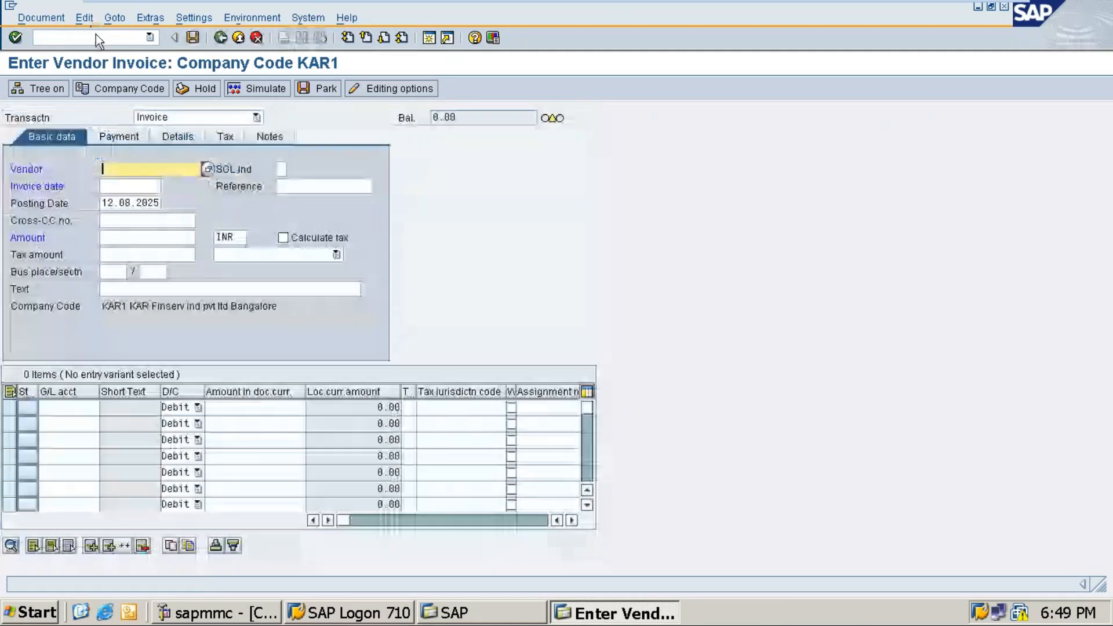
Step: Change the invoice entry's company code to IN25
left_click(127, 88)
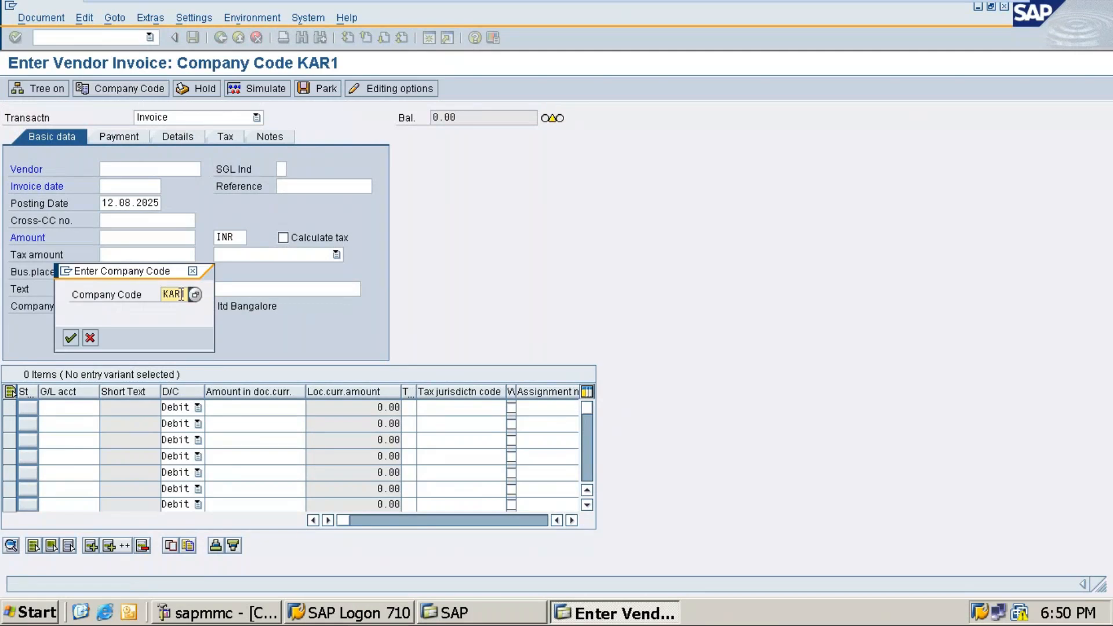
key("BackSpace")
key("BackSpace")
key("BackSpace")
key("BackSpace")
left_click_drag(128, 271, 489, 229)
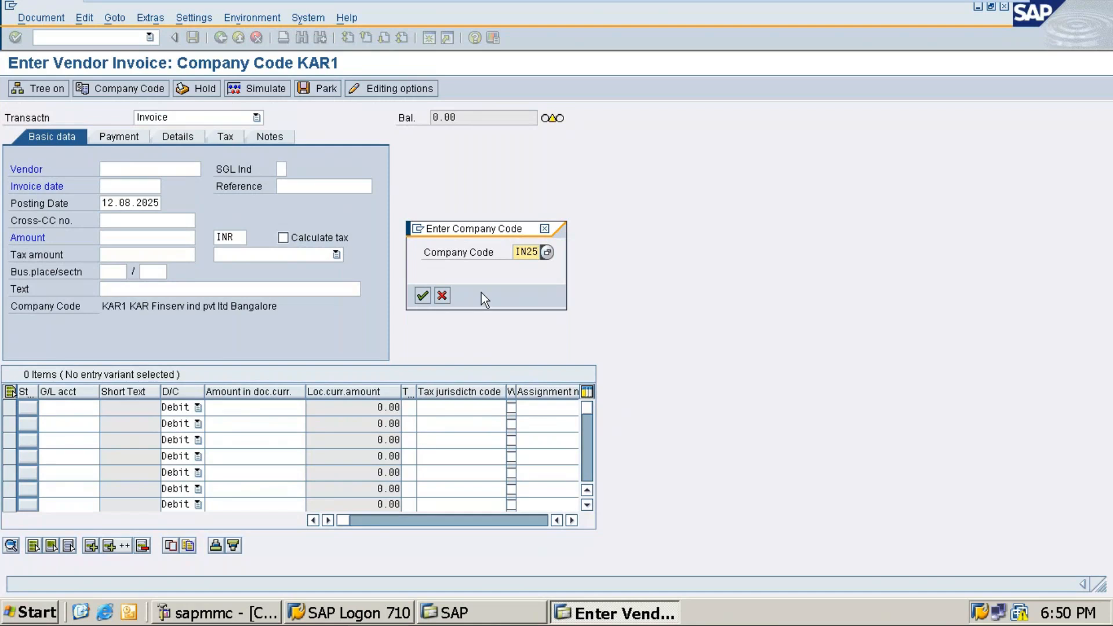
left_click(422, 296)
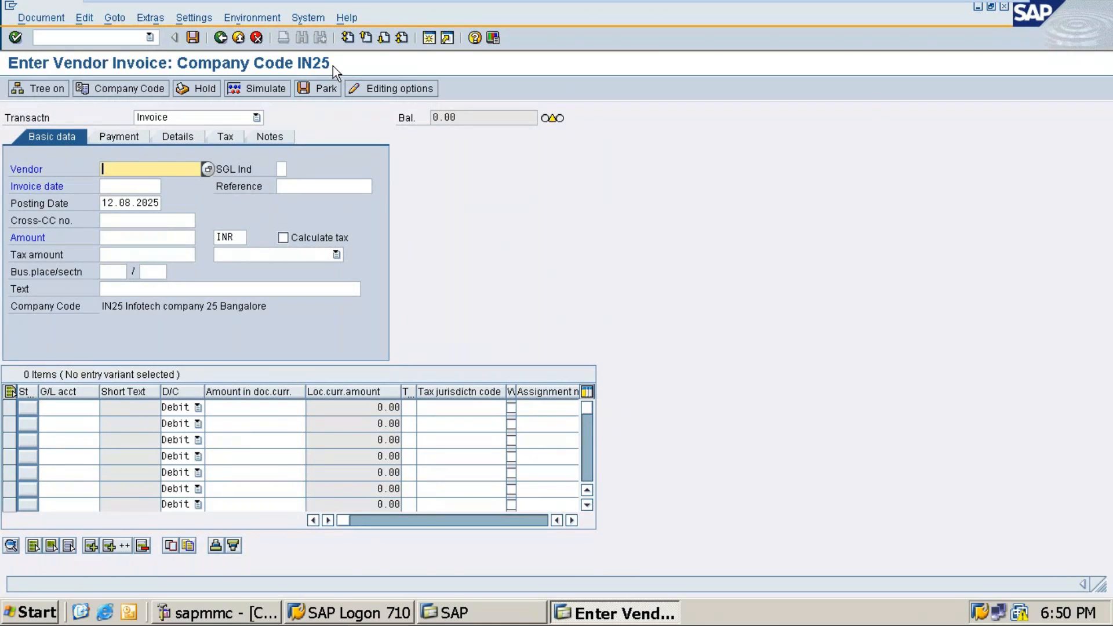
Step: Look up the vendors of company code IN25 and choose Ajitha Pvt Ltd as the invoice vendor
left_click(208, 170)
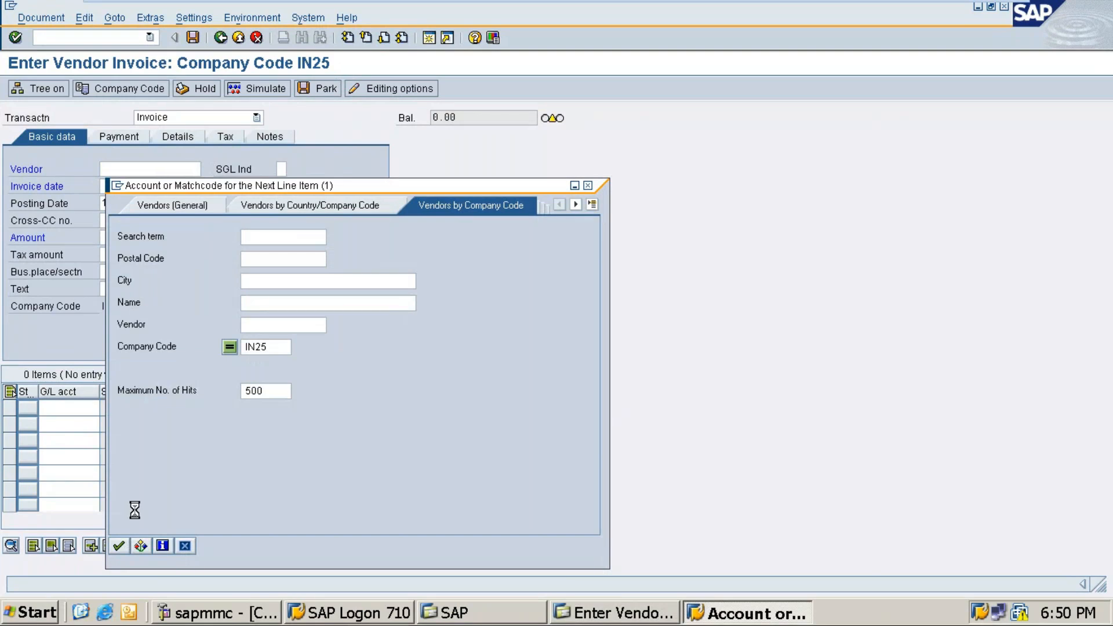
left_click(158, 144)
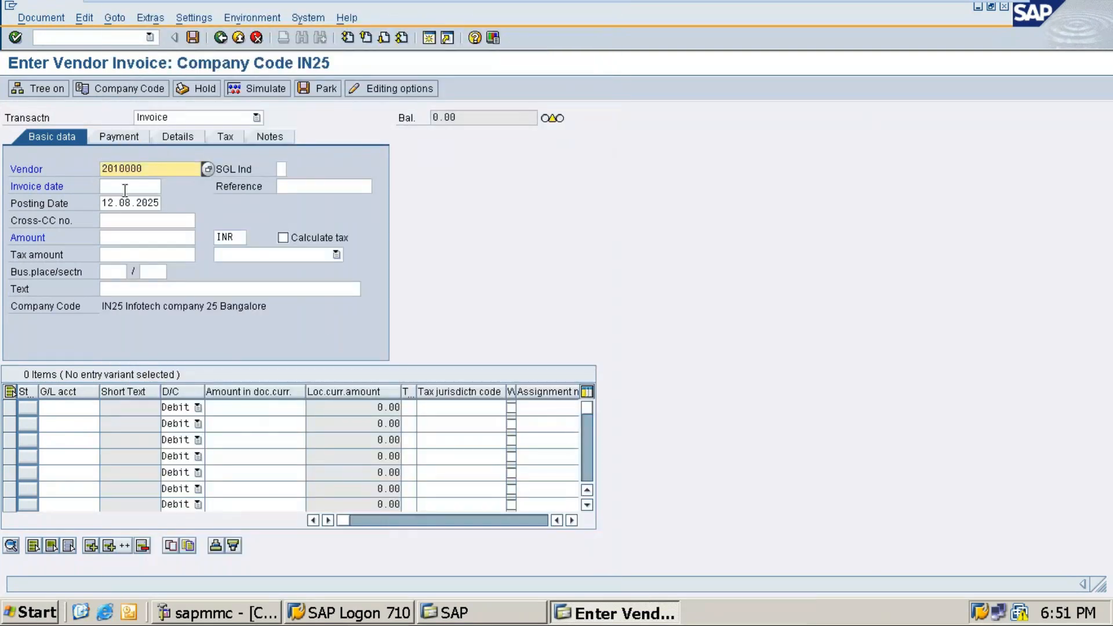
left_click(133, 187)
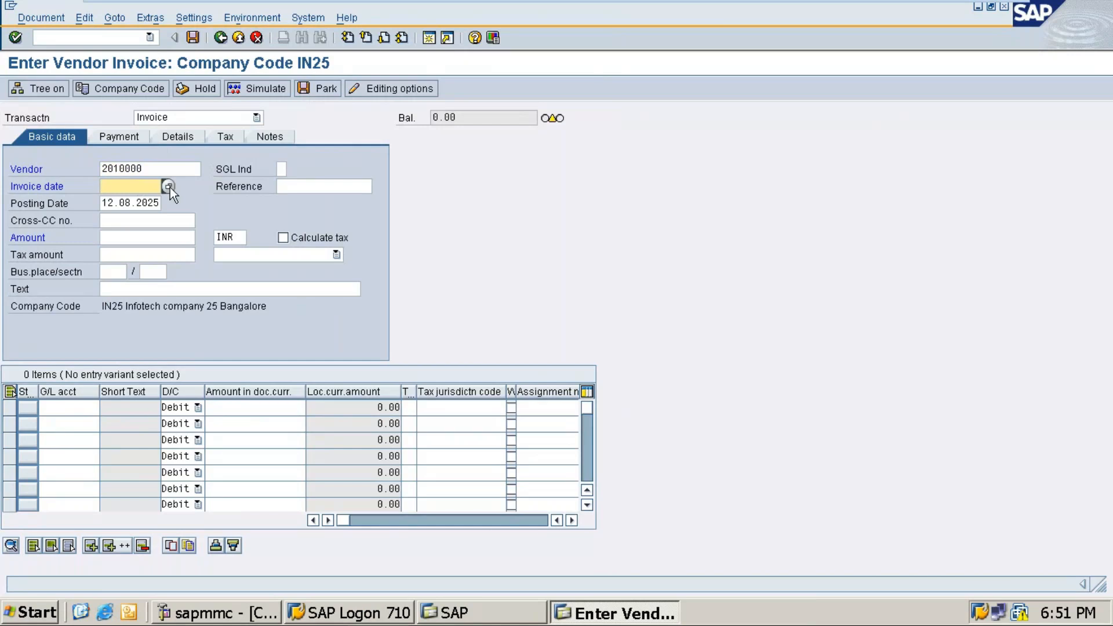
left_click(193, 169)
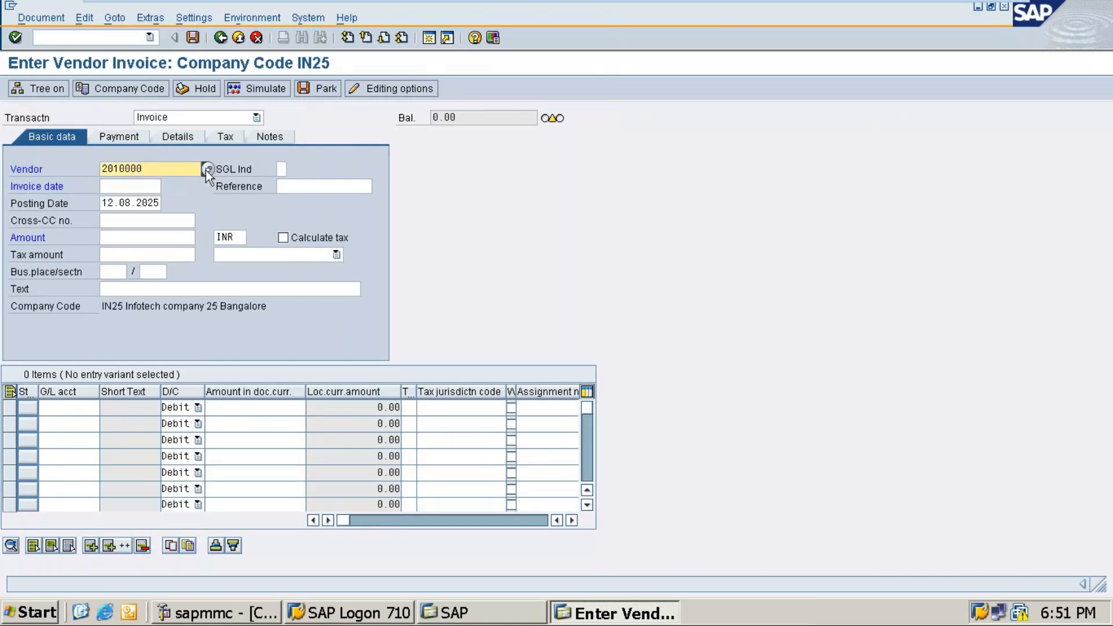
left_click(207, 169)
left_click(126, 549)
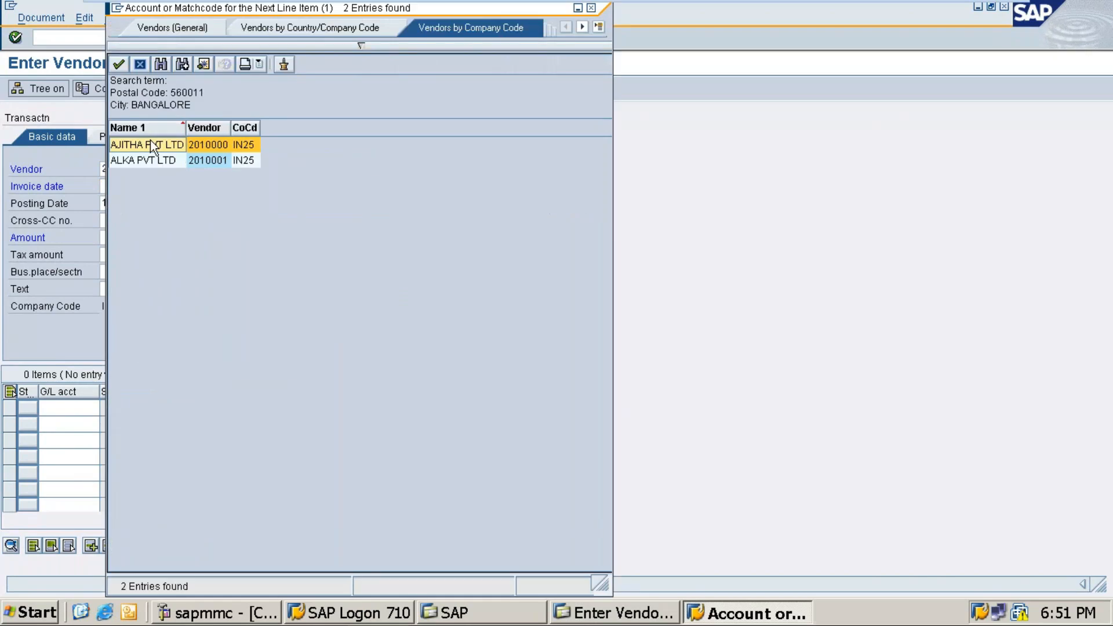
double_click(151, 142)
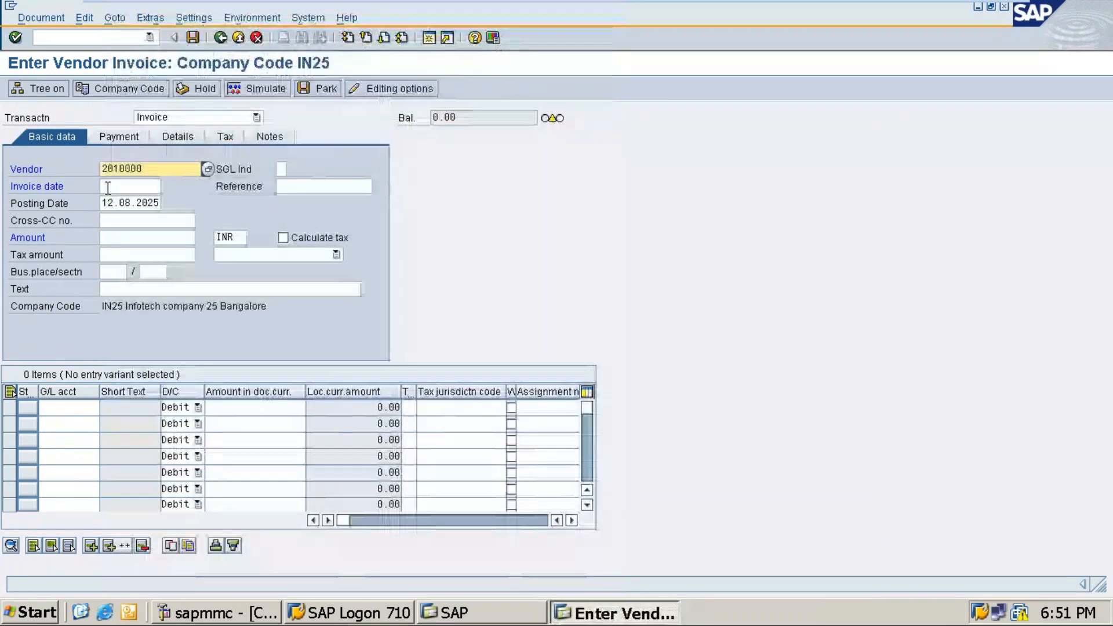
Step: Set the invoice date to 12.08.2025 and the invoice amount to 15000
left_click(169, 186)
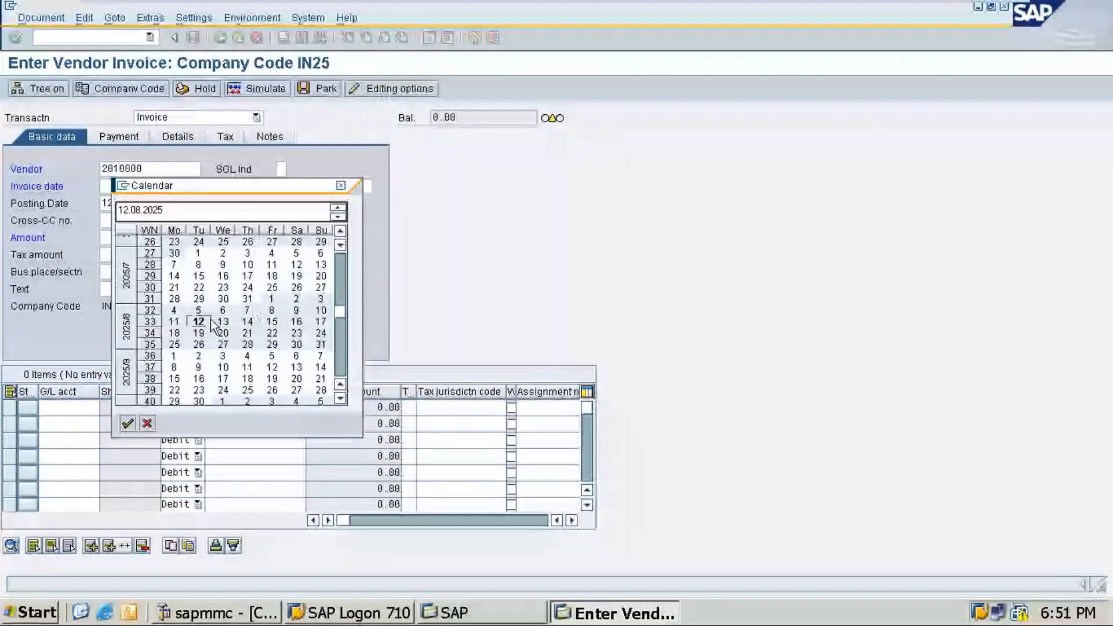
double_click(197, 318)
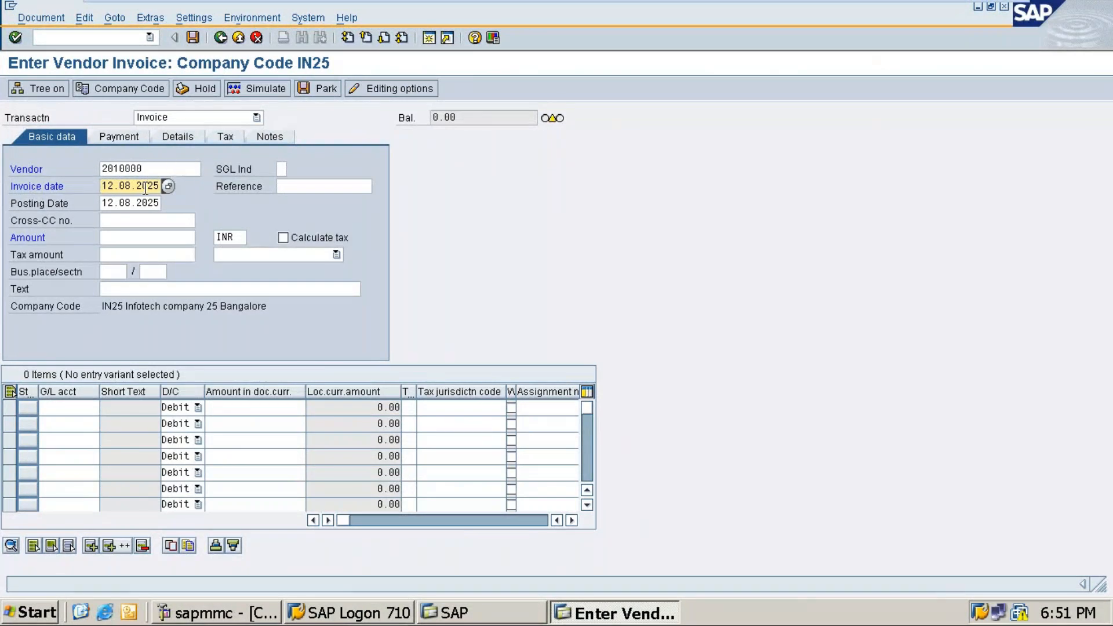
left_click(132, 237)
type("1")
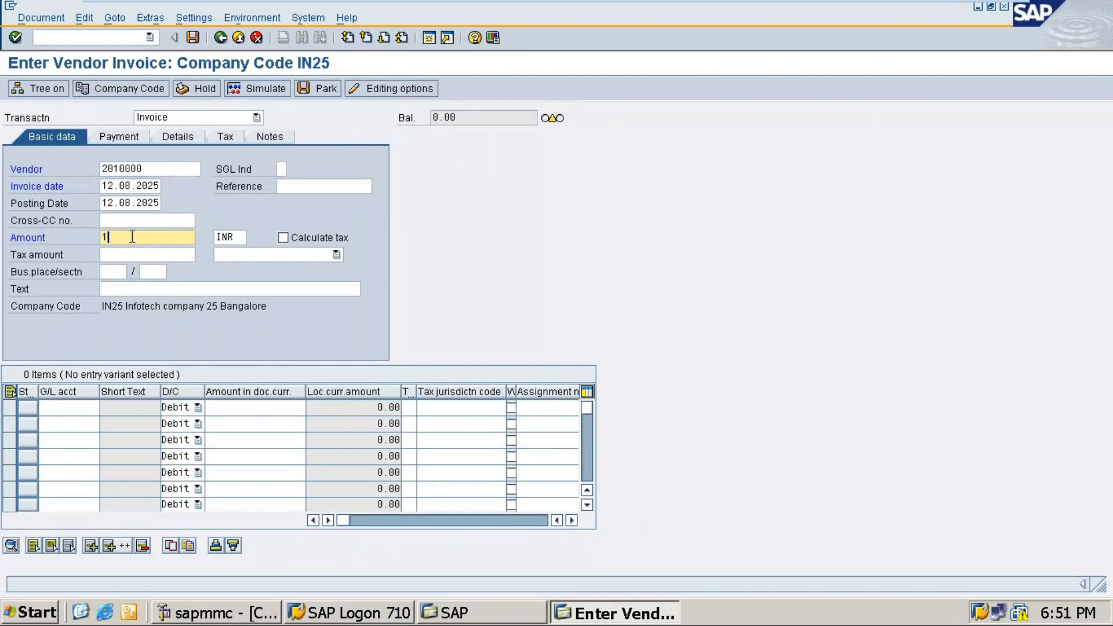
type("5000")
Step: Enter the invoice text "Being goods purchased on credit", then check the Word transaction list and return to SAP
left_click(161, 288)
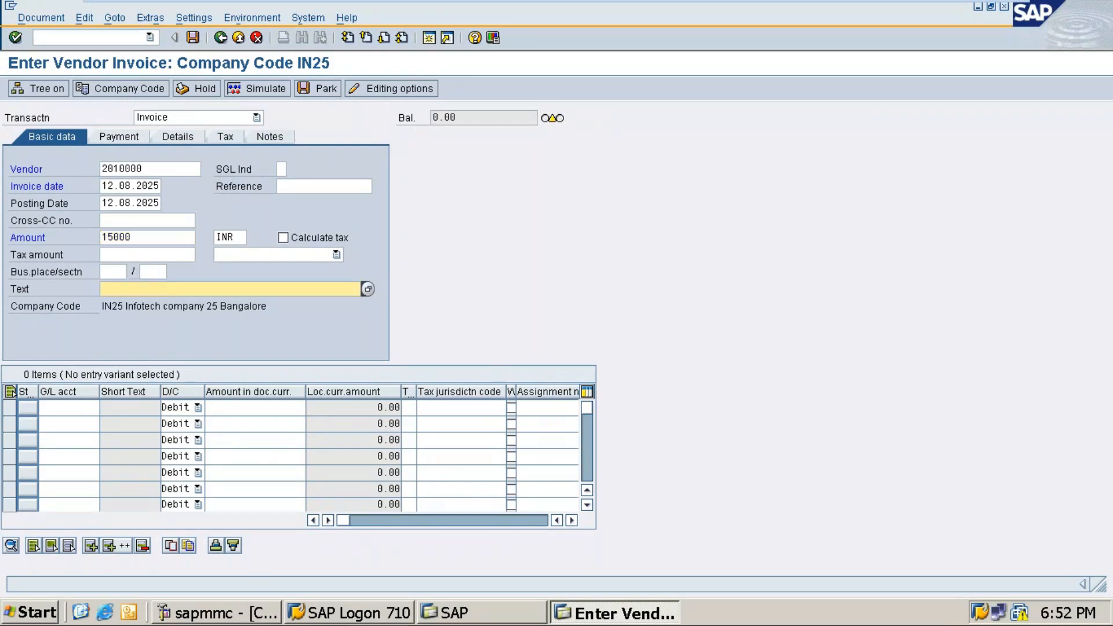
type("Being goods purchased i")
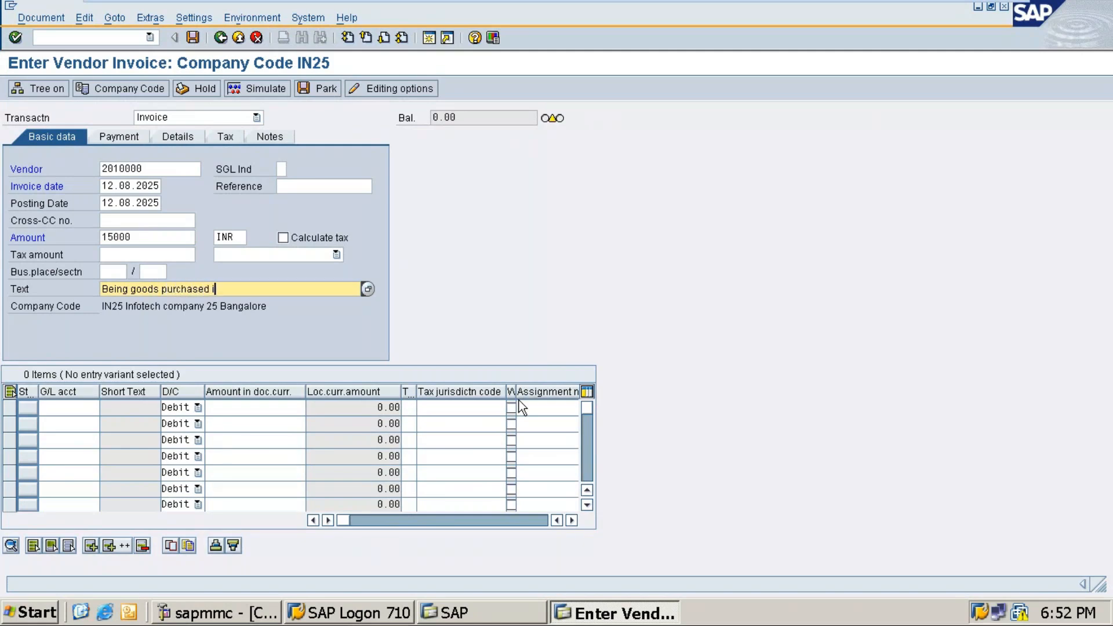
key("BackSpace")
type("on credit")
left_click(976, 7)
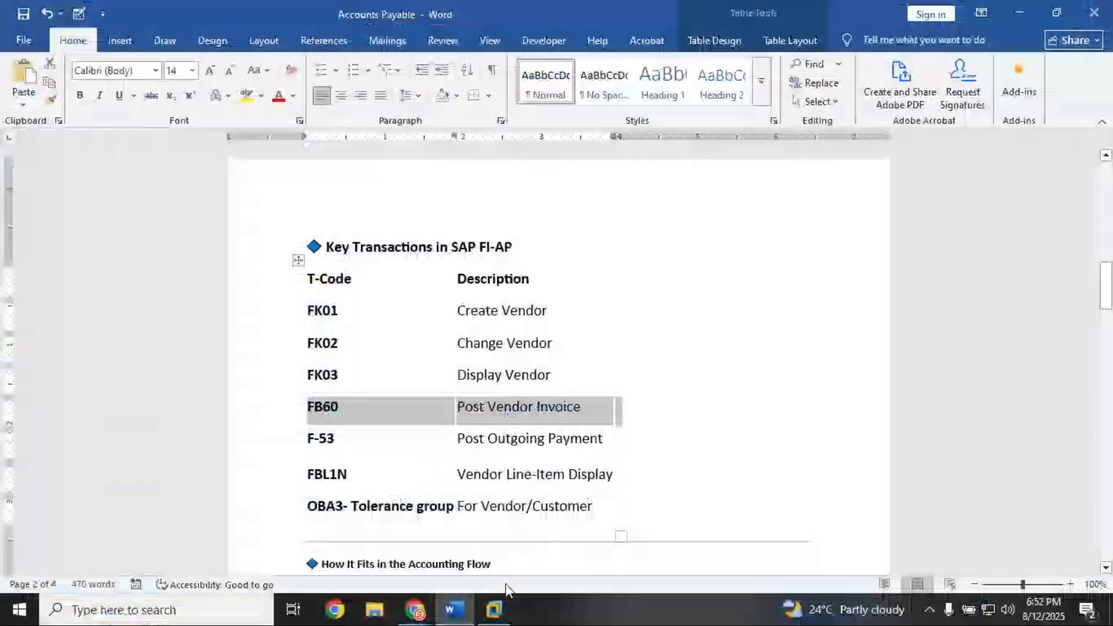
left_click(496, 611)
Step: Add a debit line item for the Purchase account of company code IN25 with an amount of 15000
left_click(73, 406)
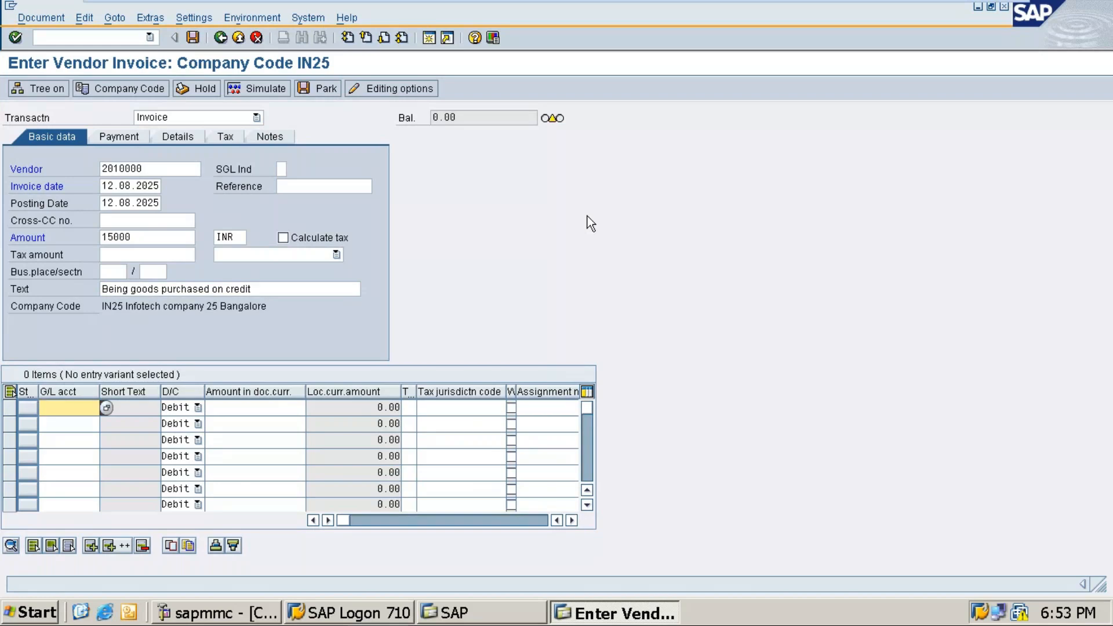
left_click(107, 408)
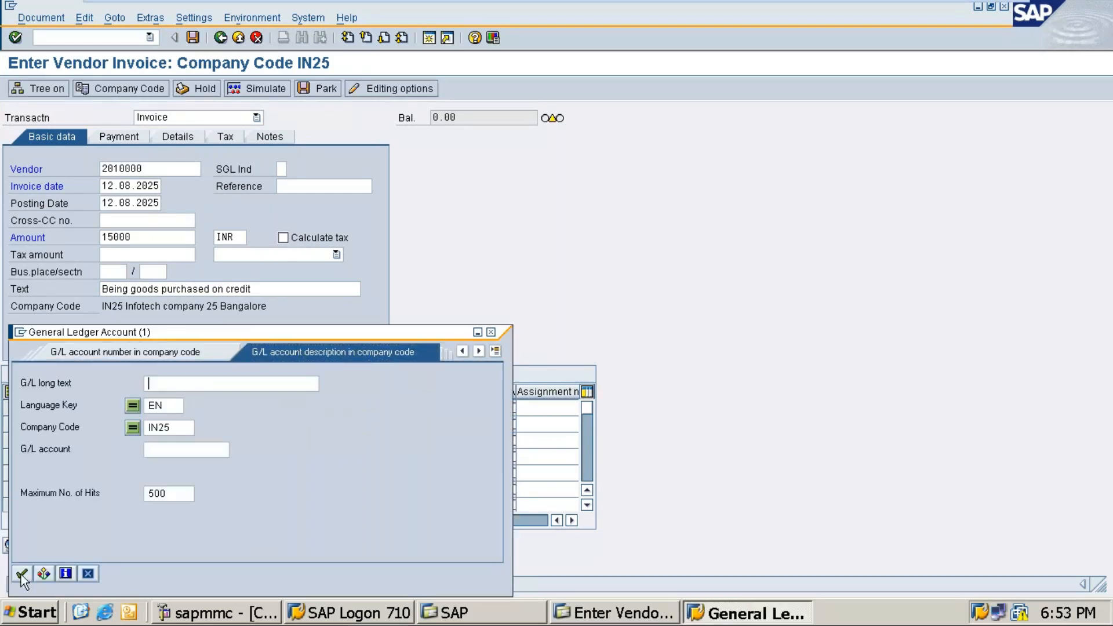
left_click(21, 575)
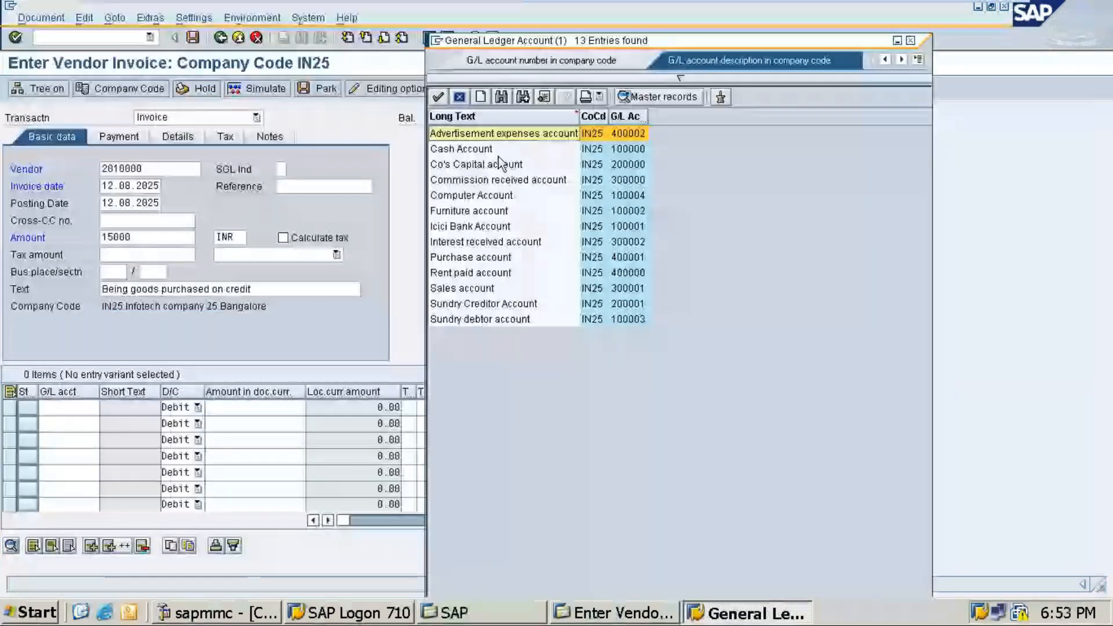
double_click(456, 258)
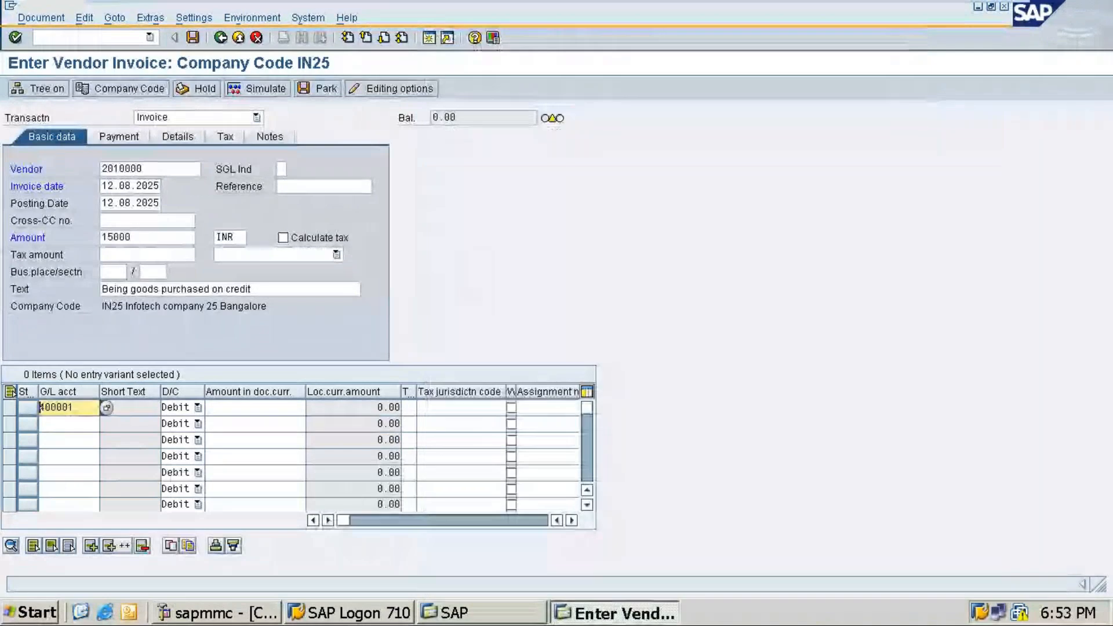
left_click(290, 409)
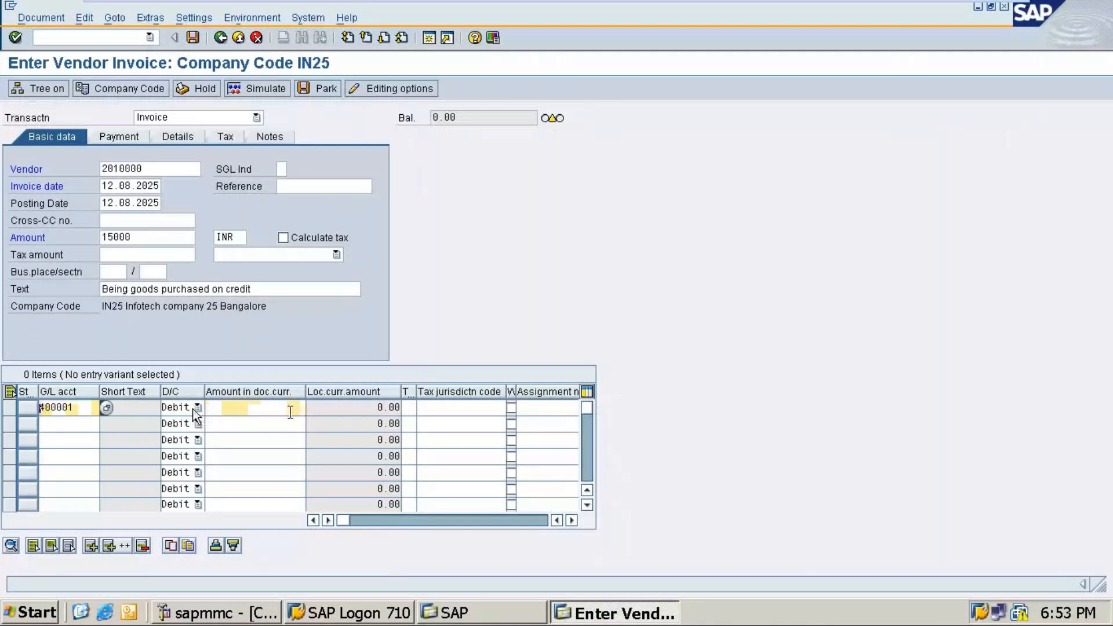
type("15000")
left_click(69, 424)
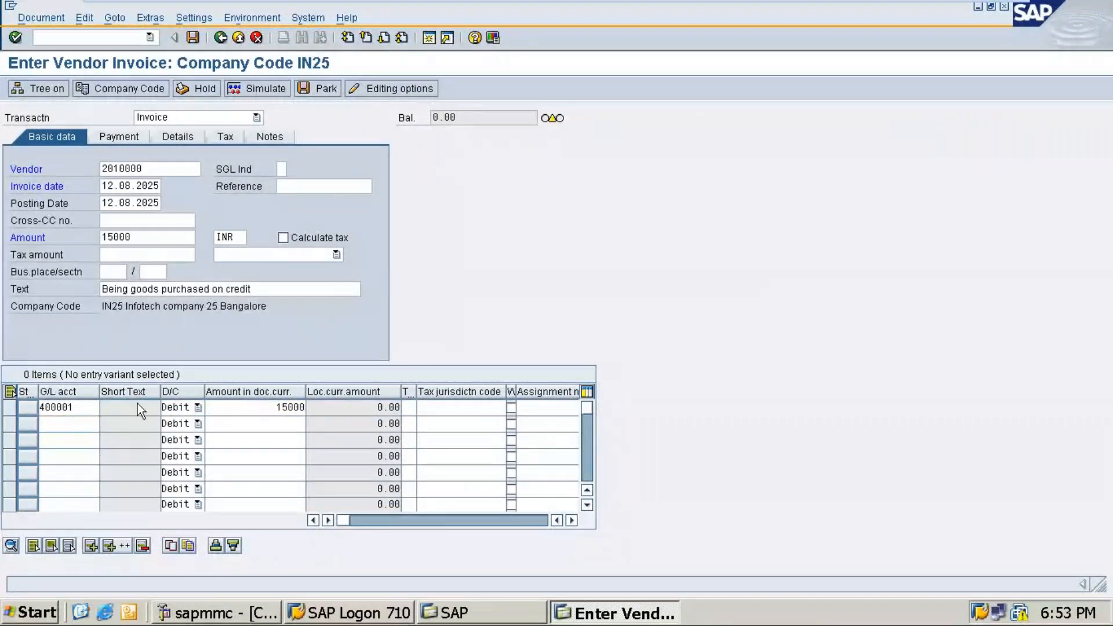
key("F4")
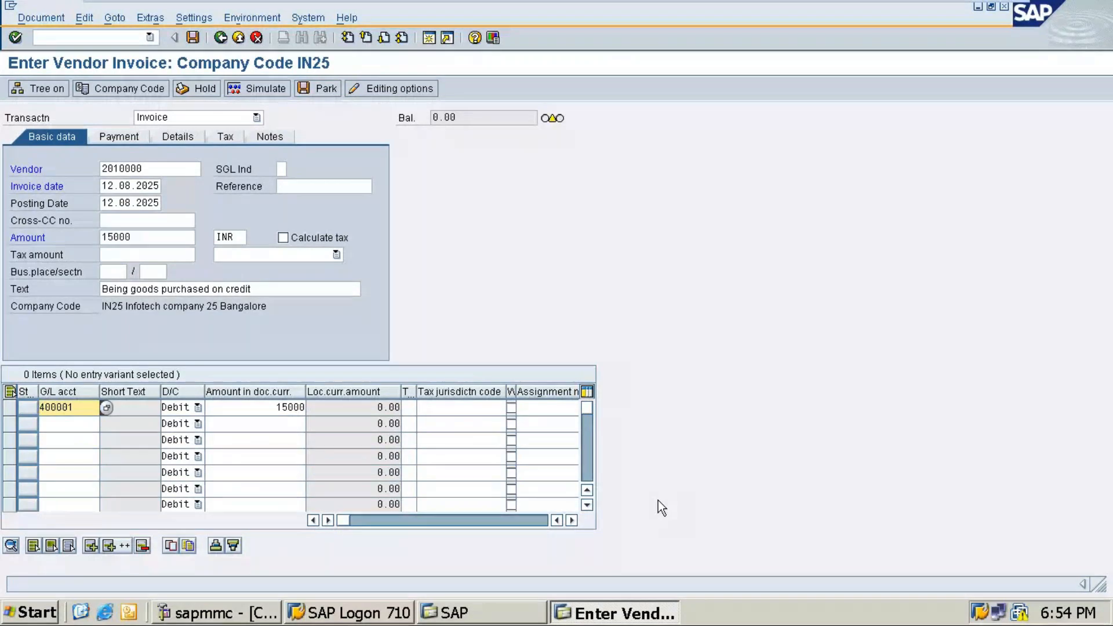
Step: Validate the invoice, assign business area IN25 to the vendor item and post the document
key("Return")
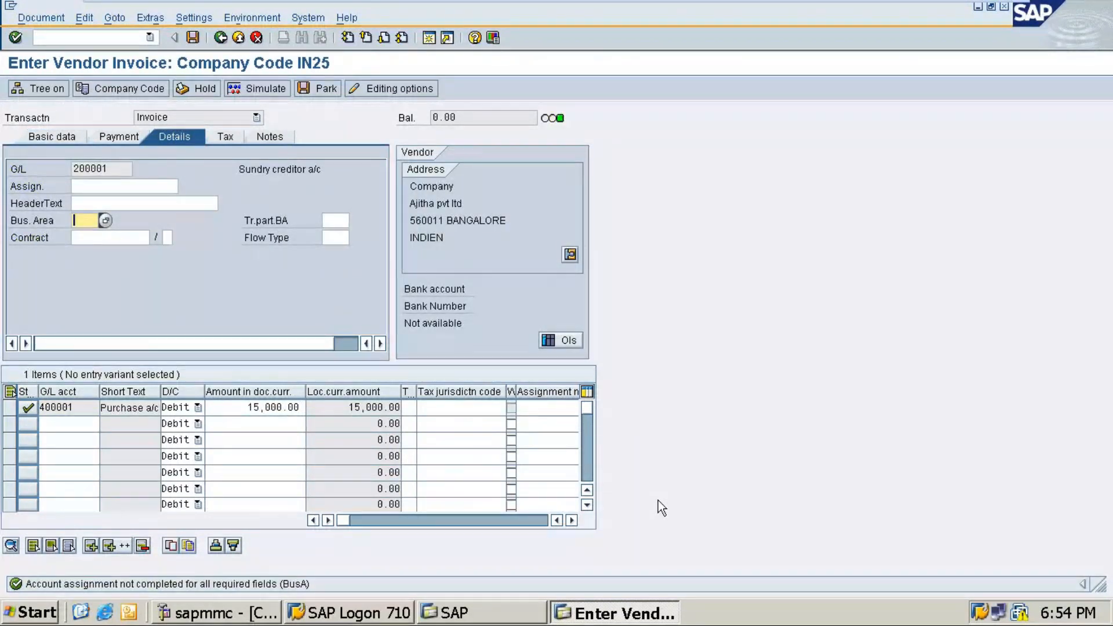
type("IN25")
left_click(194, 39)
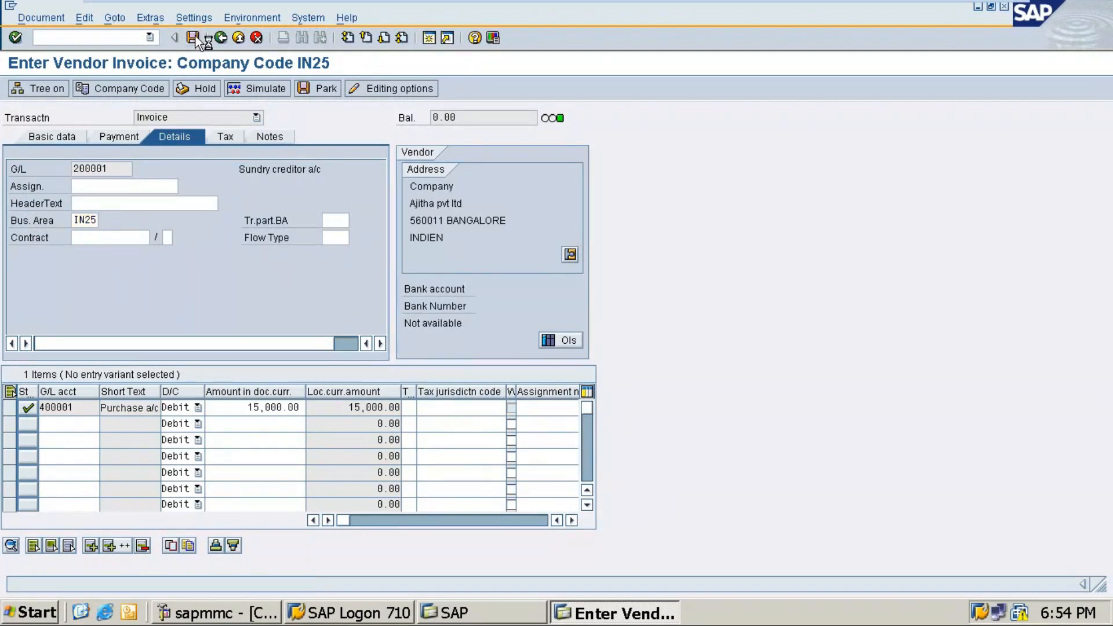
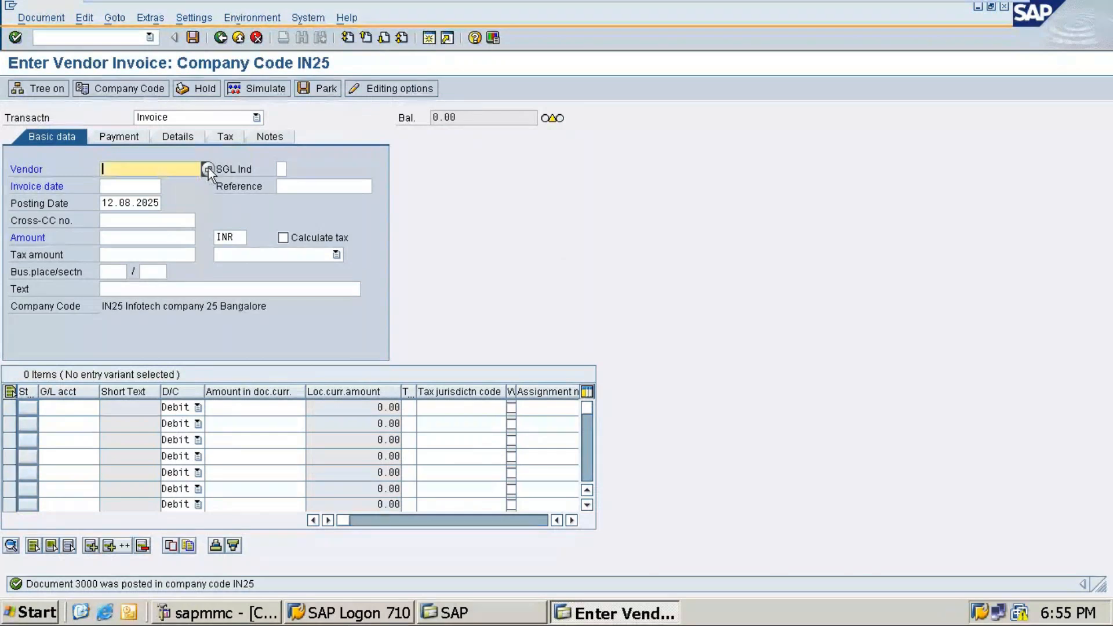
Step: Switch to the GoTo Meeting window, read the attendees' chat replies and return to SAP
mouse_move(963, 10)
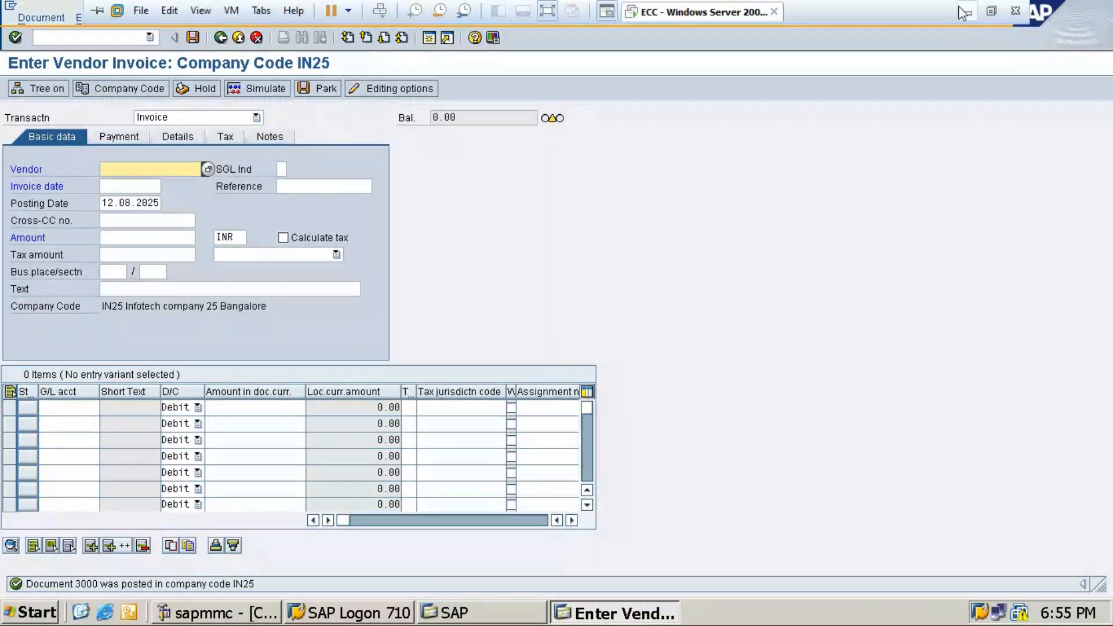
left_click(964, 10)
mouse_move(415, 609)
left_click(323, 528)
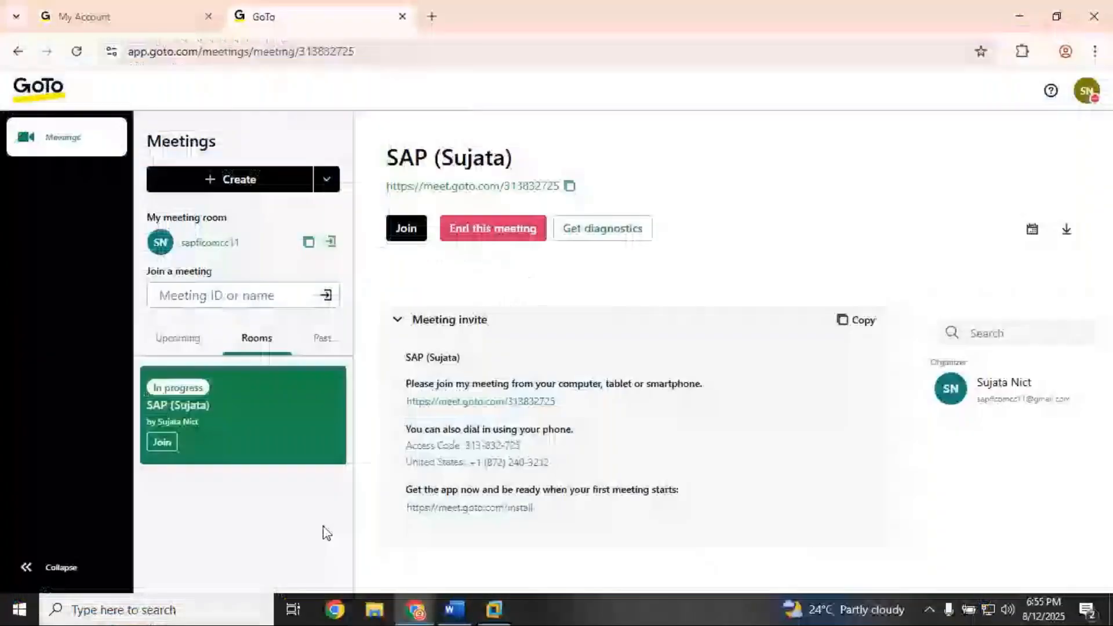
mouse_move(415, 609)
left_click(461, 544)
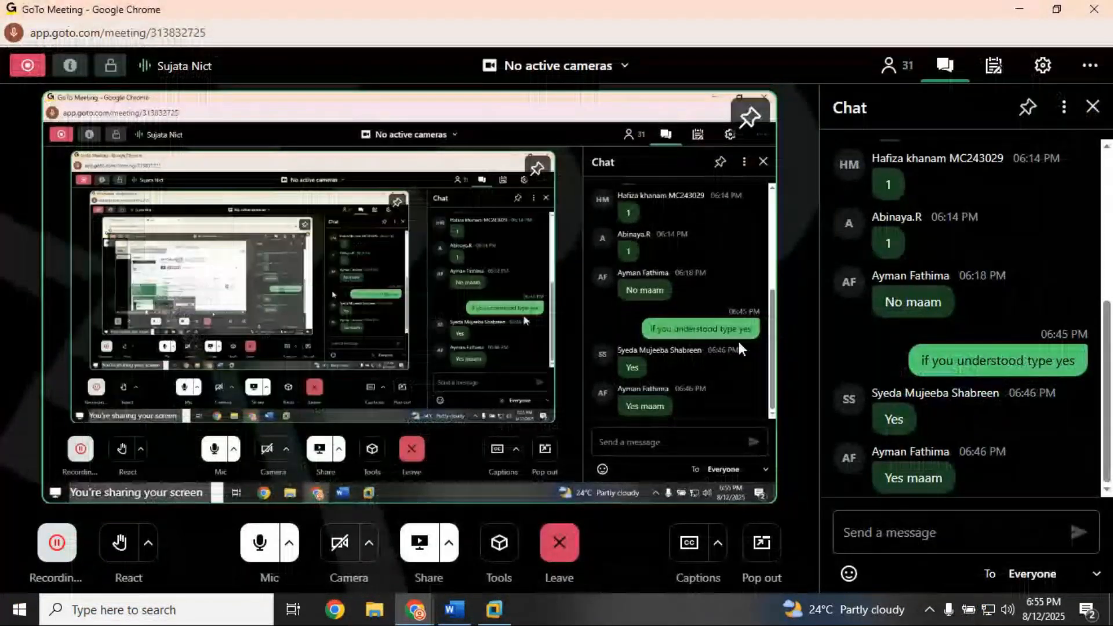
left_click(1023, 10)
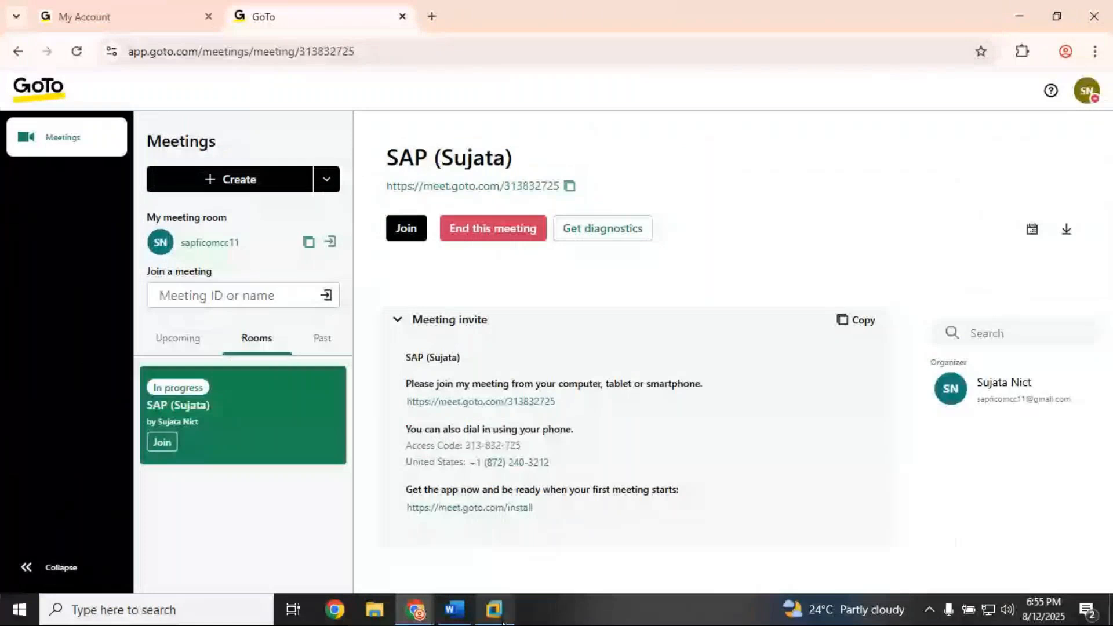
left_click(502, 622)
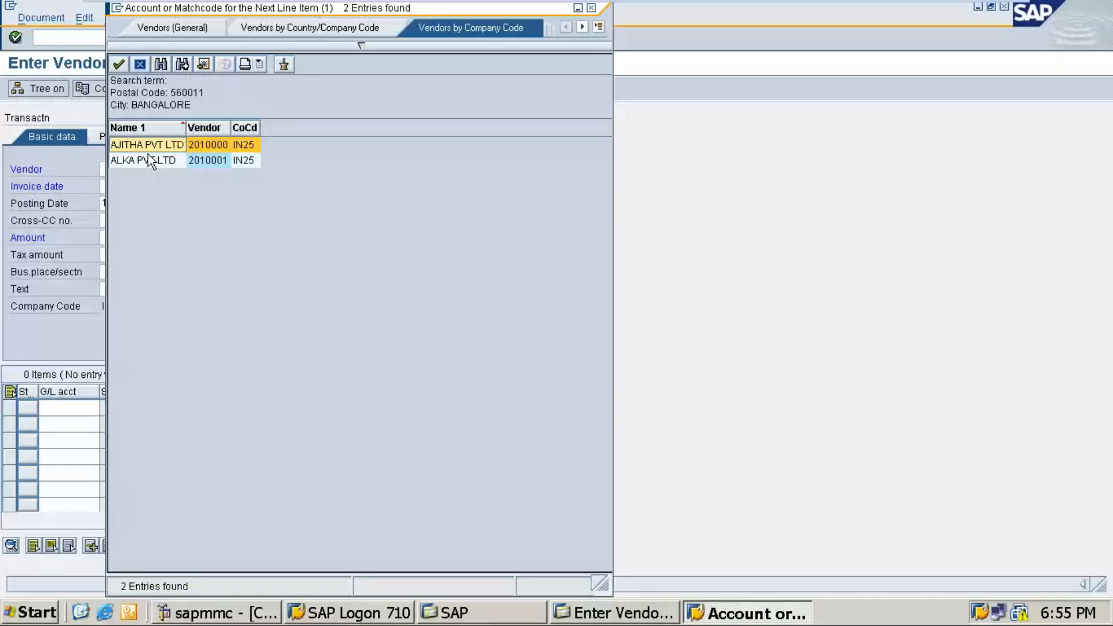
Step: Choose Alka Pvt Ltd as the new invoice's vendor and set the invoice date to 12.08.2025
double_click(150, 161)
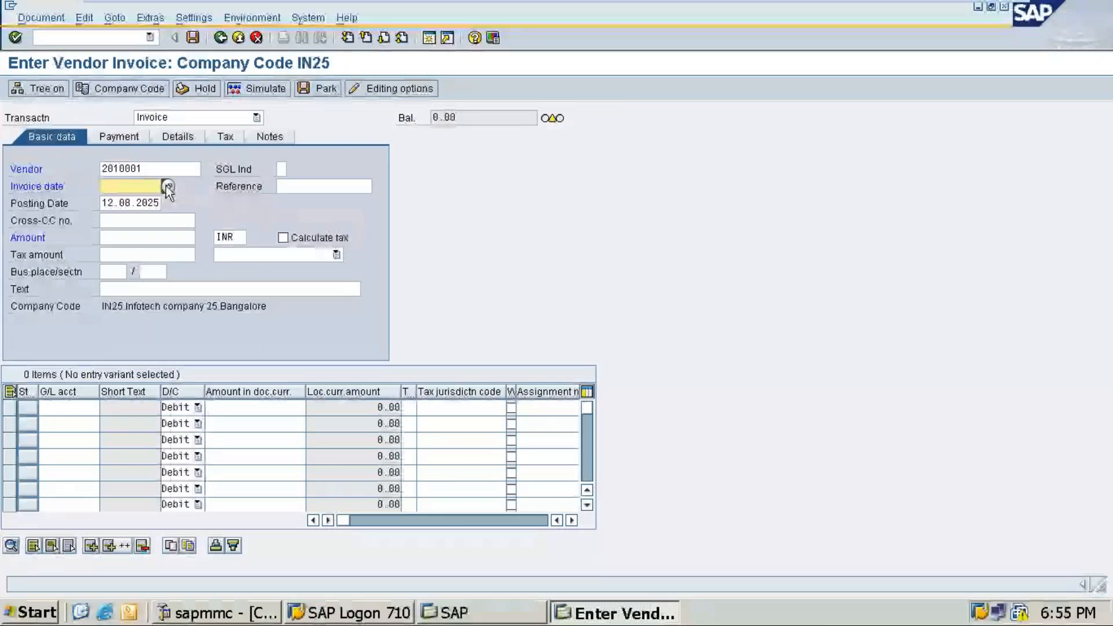
left_click(168, 186)
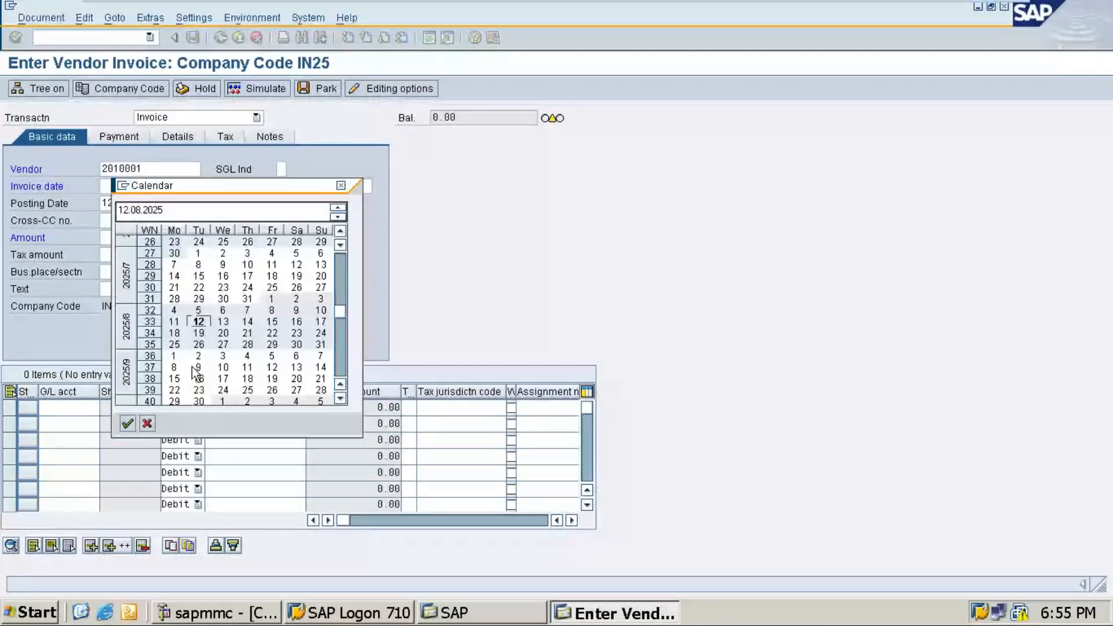
key("Return")
Step: Set the invoice amount to 16000 and enter the text "Being goods purchased on credit"
left_click(132, 241)
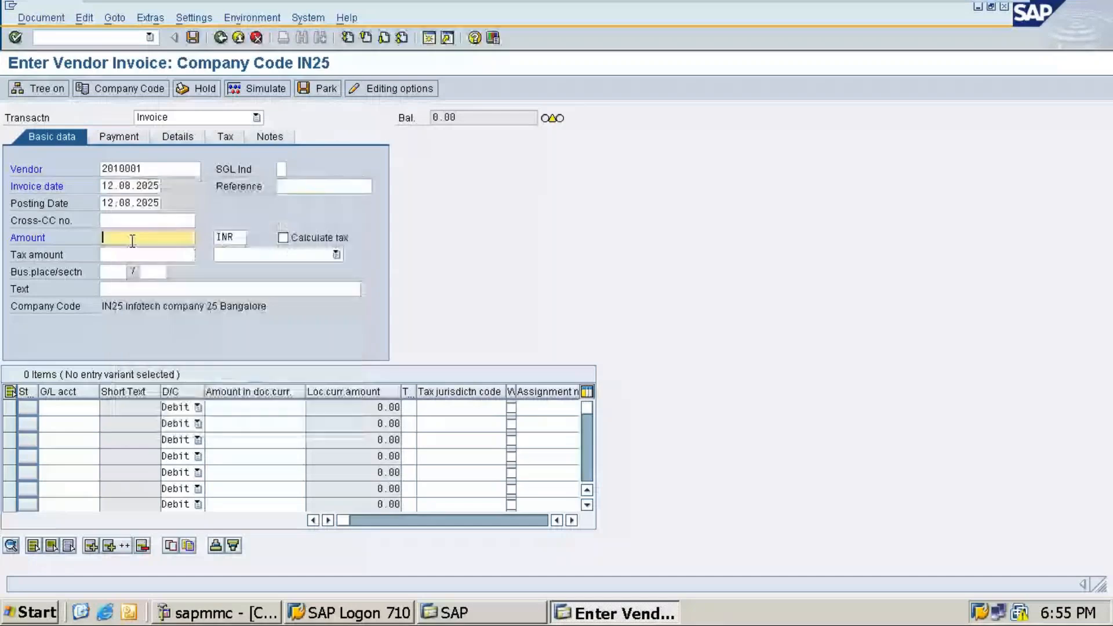
type("160")
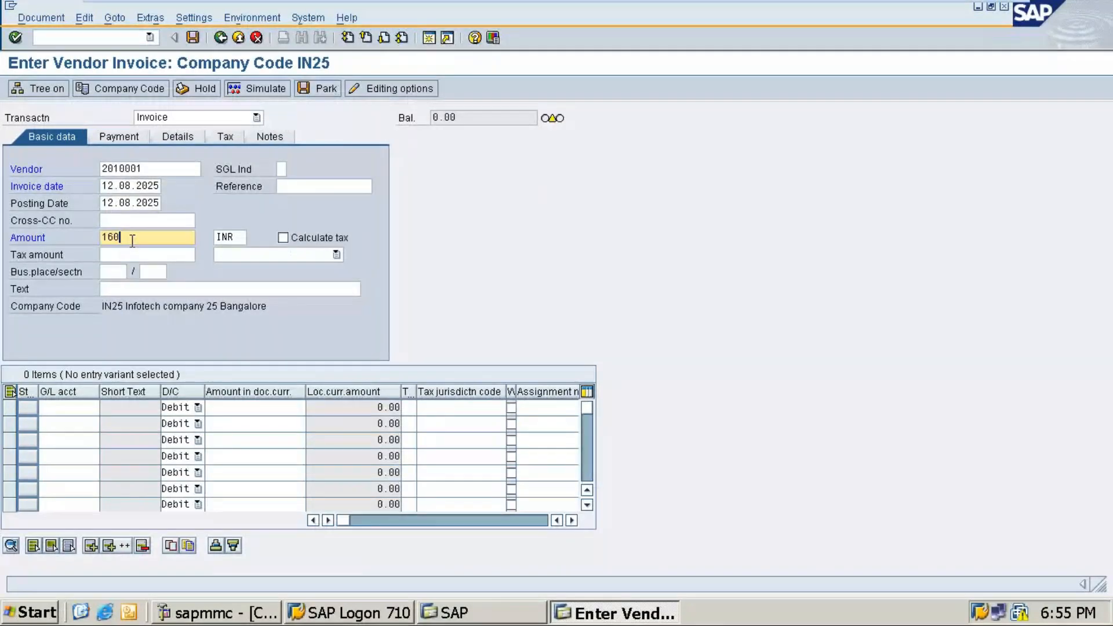
type("00")
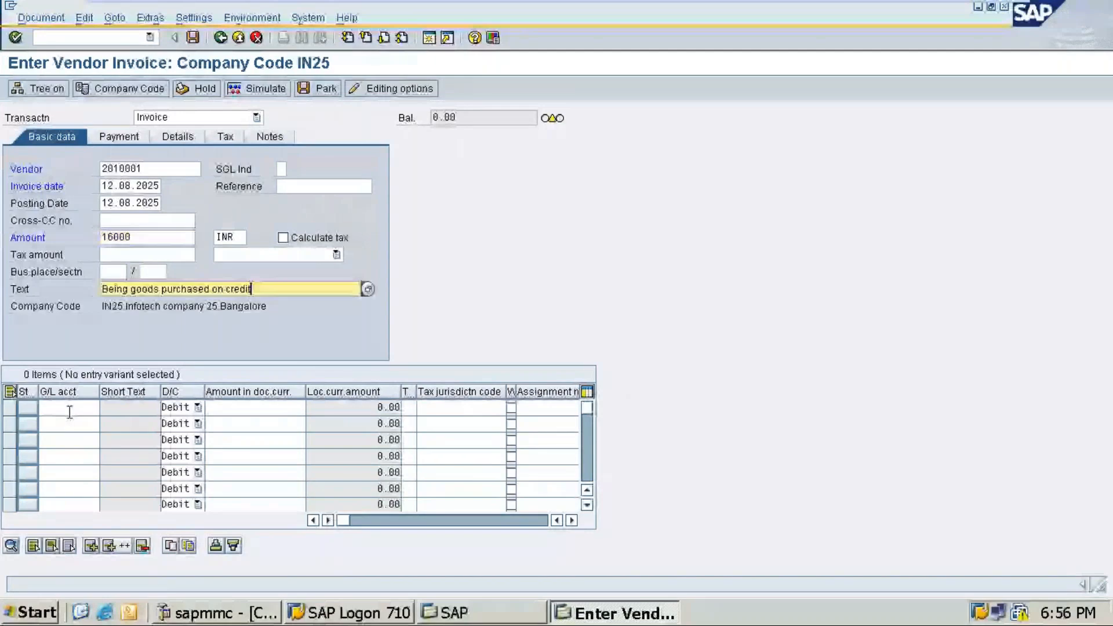
Step: Debit purchase account 400001 with 16000 in the invoice's first line item
left_click(70, 411)
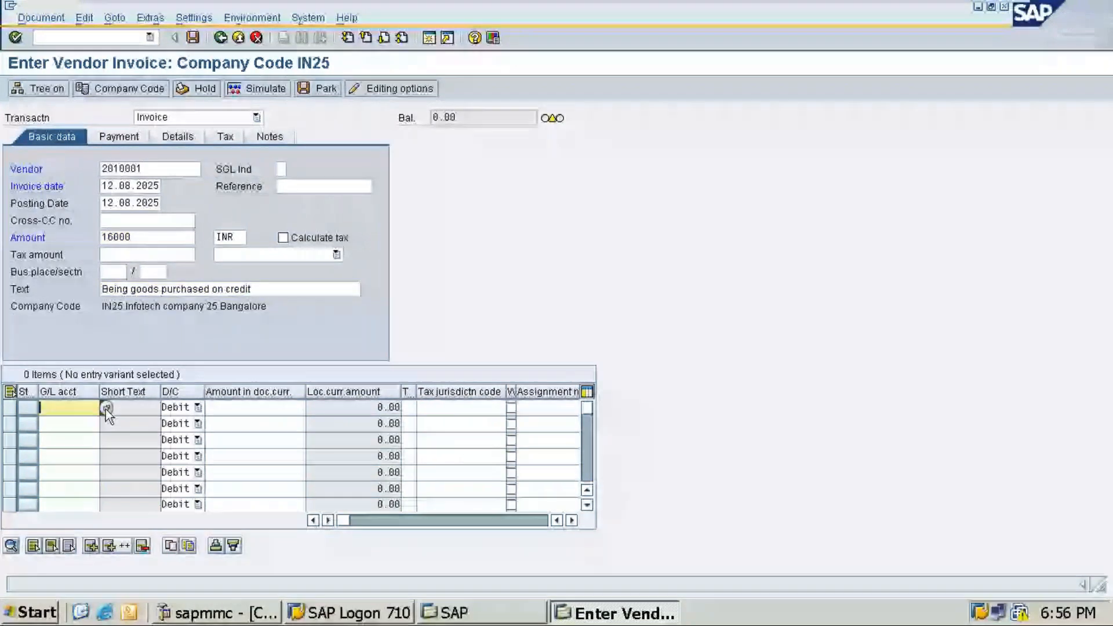
left_click(106, 408)
left_click(23, 574)
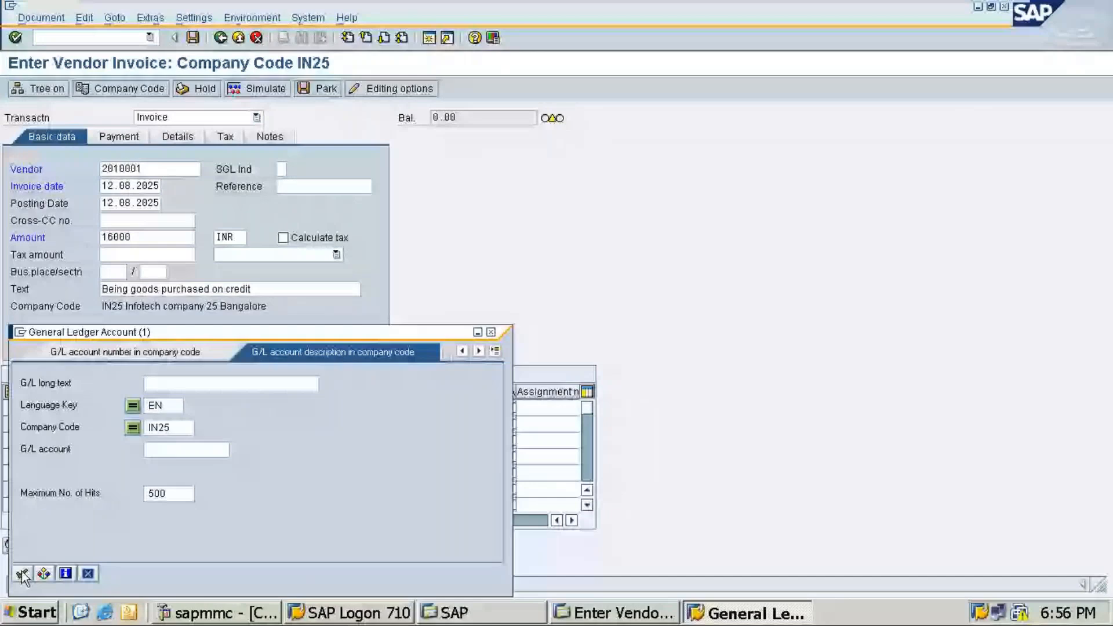
left_click(23, 574)
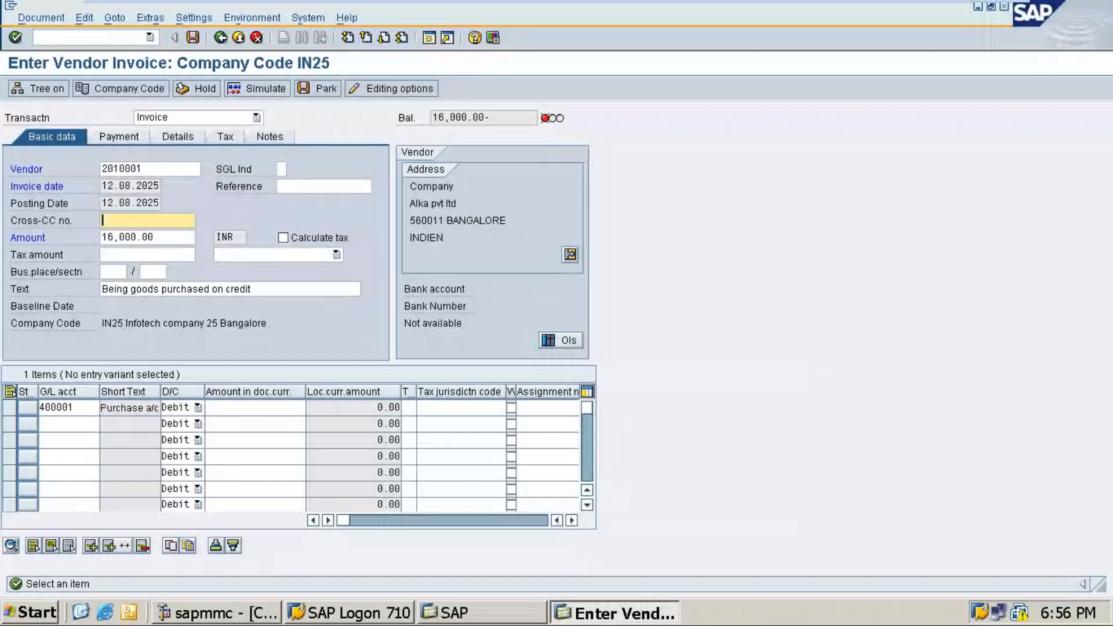
left_click(273, 407)
type("1")
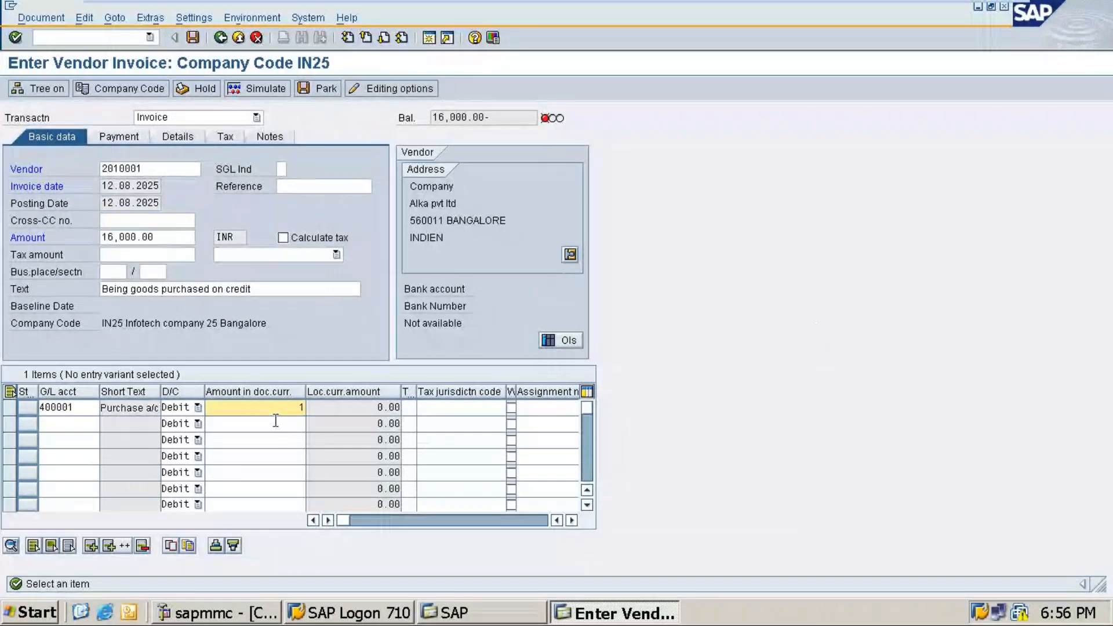
type("6000")
Step: Validate the Alka Pvt Ltd invoice, enter the vendor item's business area and post the document
key("Return")
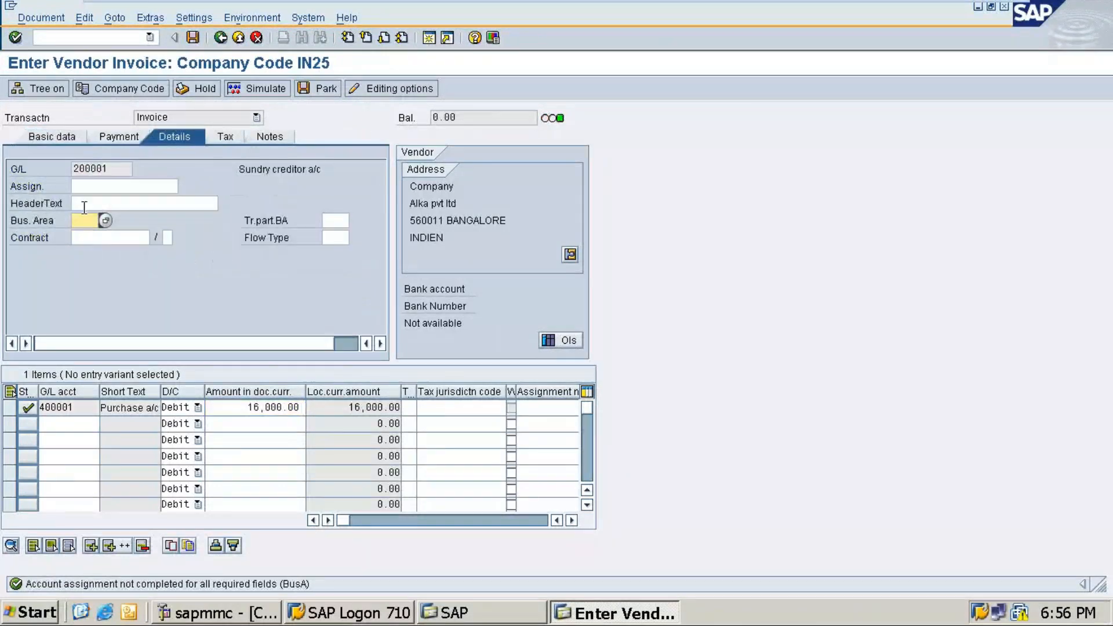
type("I")
left_click(192, 39)
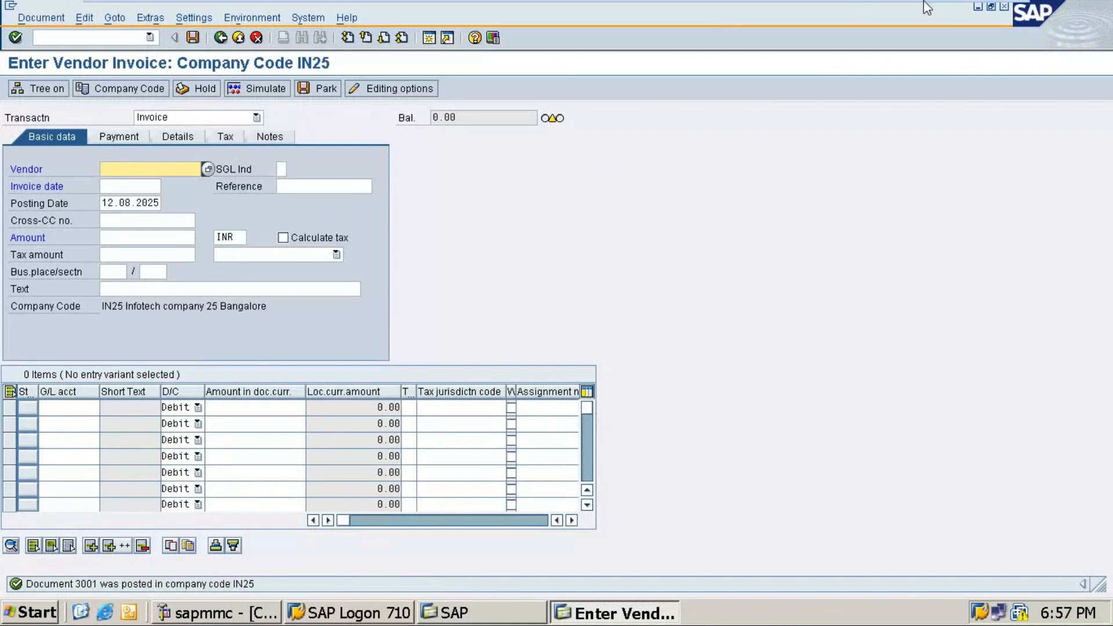
Step: Switch to the Accounts Payable document in Word and review the F-53 row of the key transactions table
mouse_move(924, 1)
left_click(972, 8)
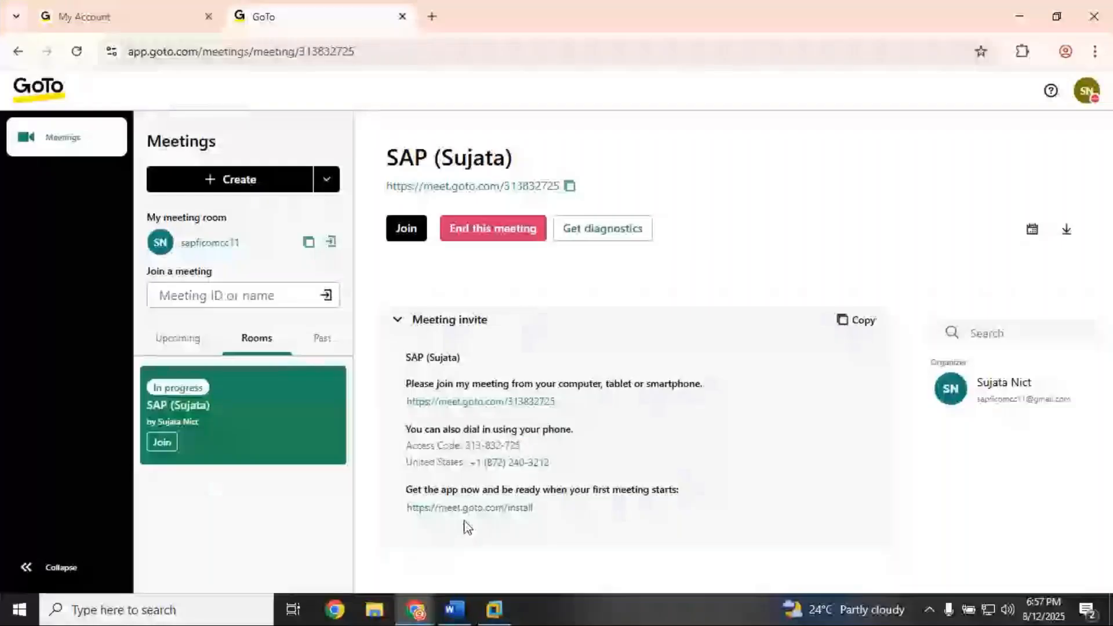
left_click(415, 610)
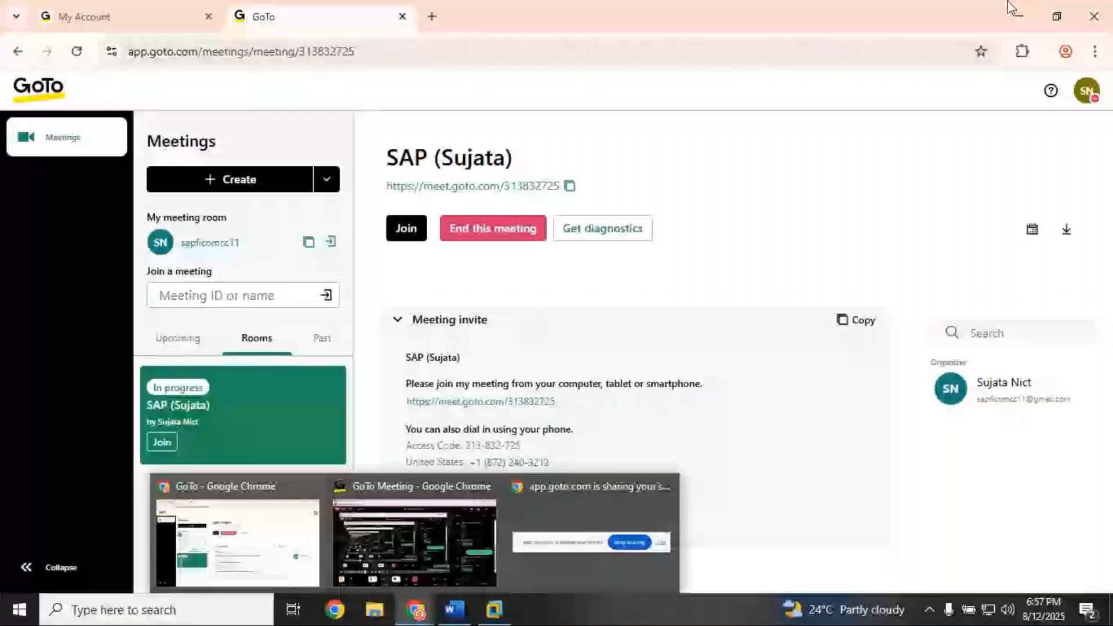
left_click(455, 610)
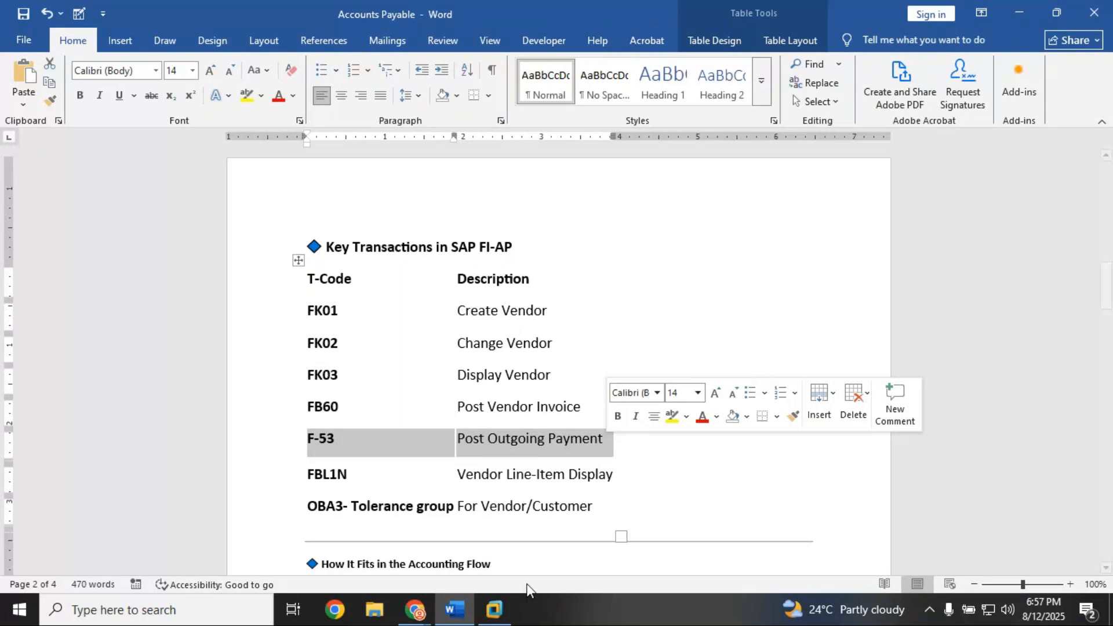
Step: Return to SAP and open Post Outgoing Payments with transaction F-53
left_click(102, 39)
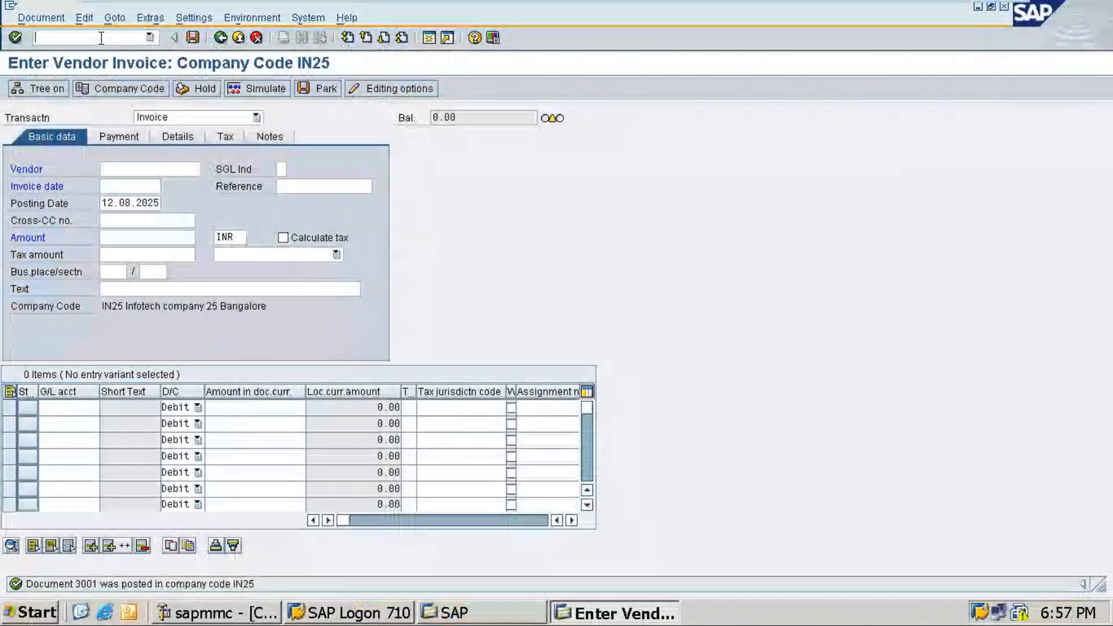
type("/n")
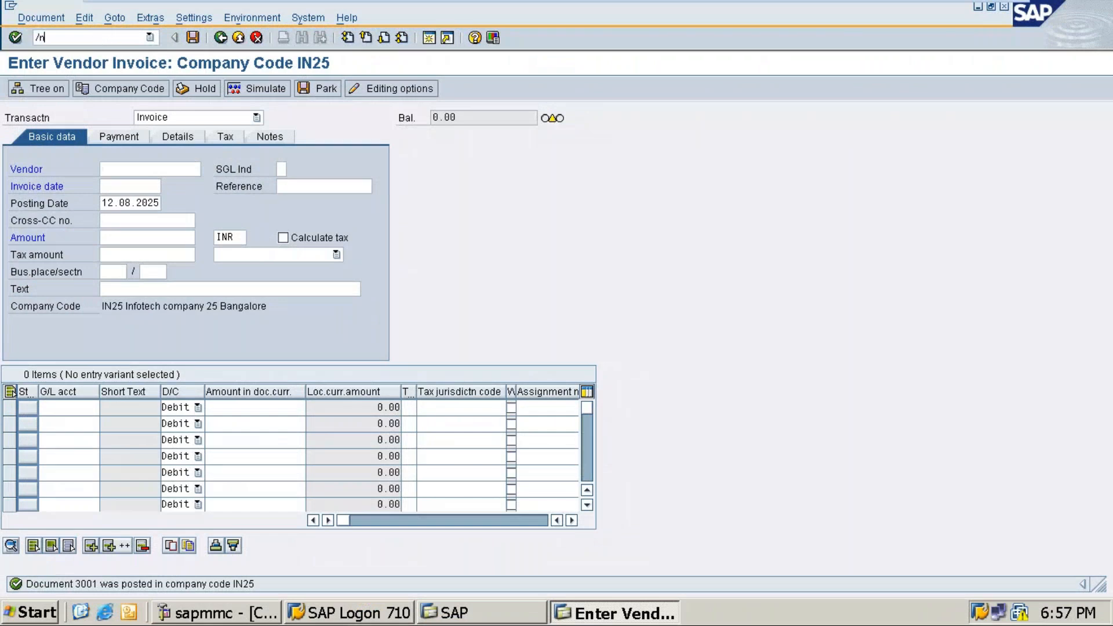
type("f-53")
key("Return")
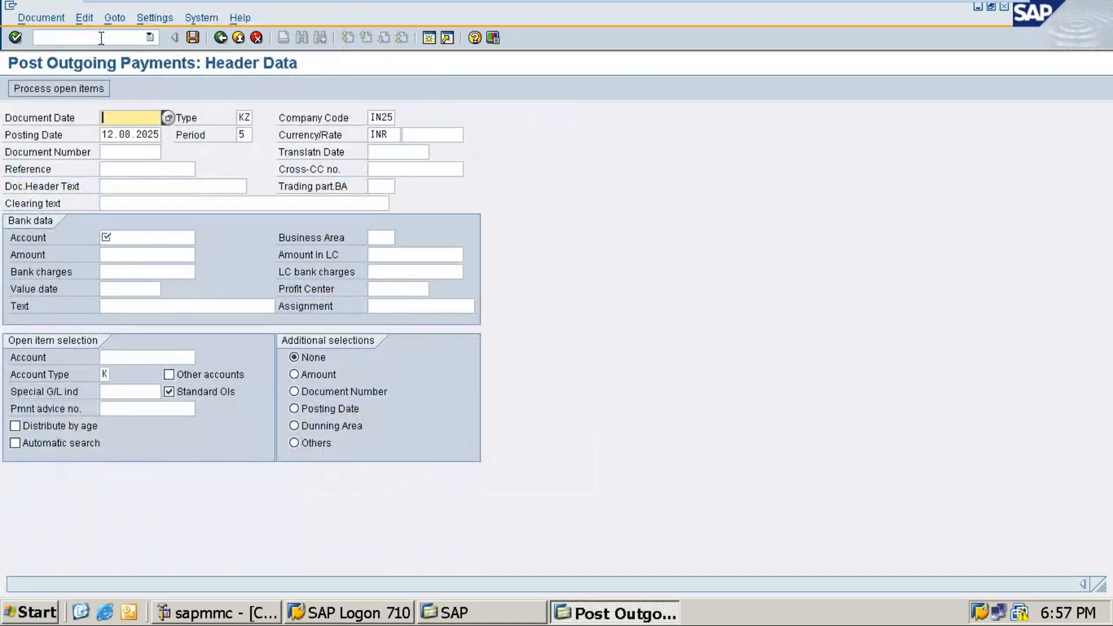
Step: Switch to the GoTo Meeting window, check the chat for new attendee messages and return to SAP
left_click(962, 5)
mouse_move(415, 609)
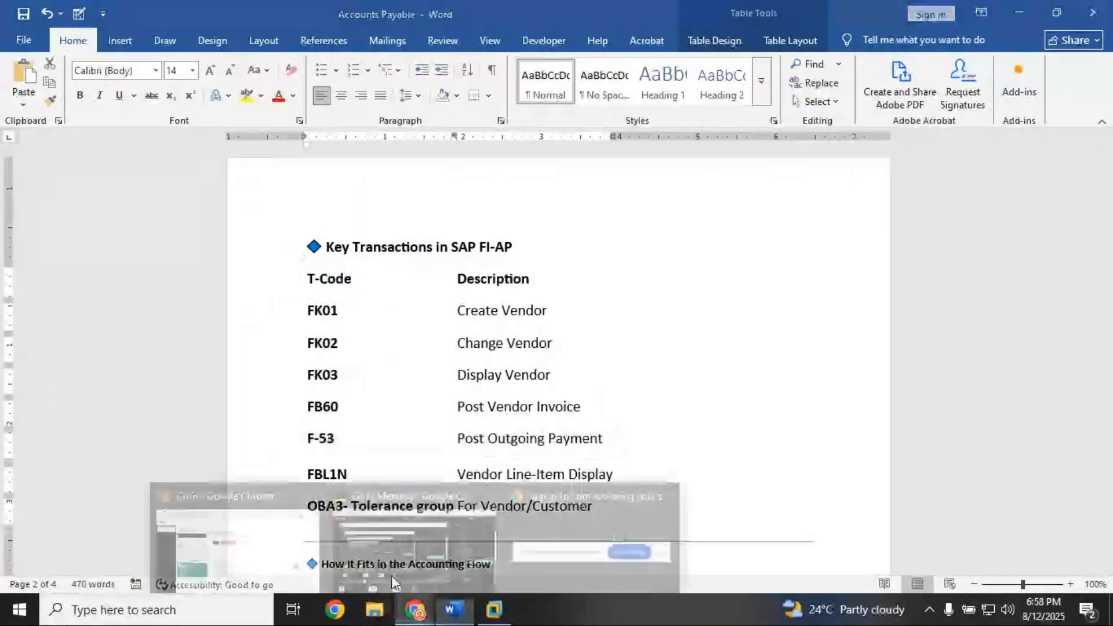
left_click(373, 530)
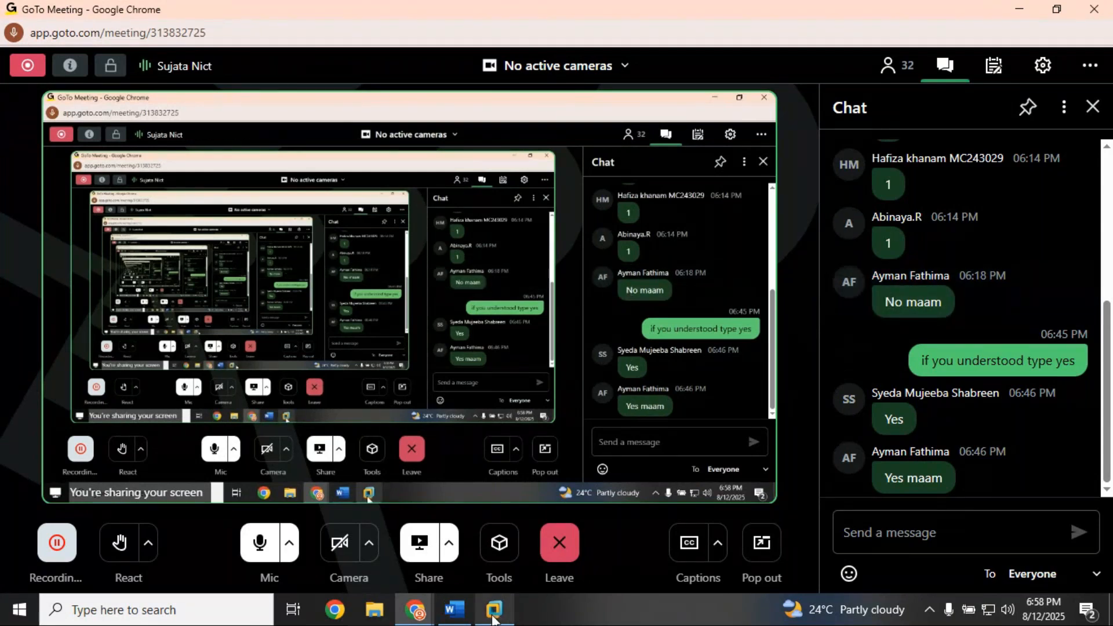
mouse_move(493, 619)
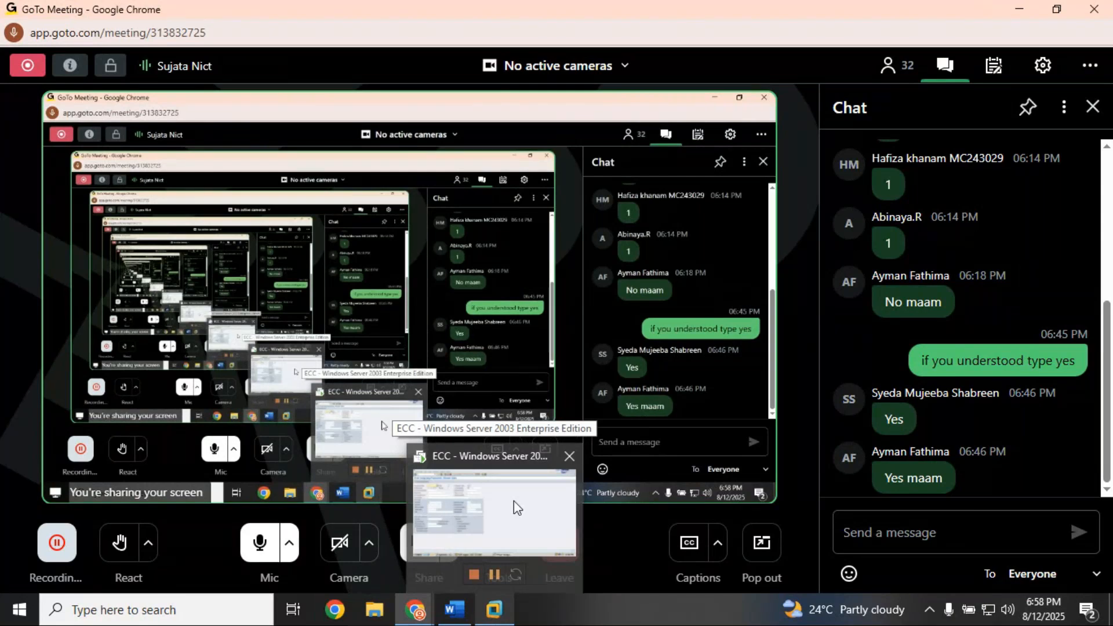
left_click(513, 501)
Step: Open vendor invoice entry with transaction FB60 and try to view the payment data
type("/nfb60")
key("Return")
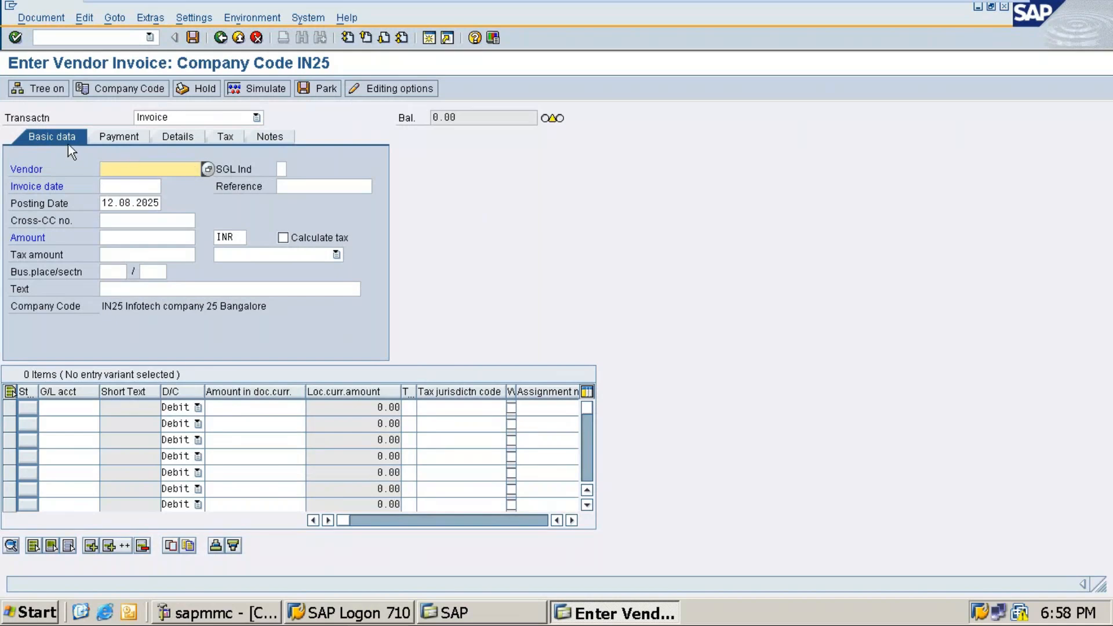
left_click(117, 136)
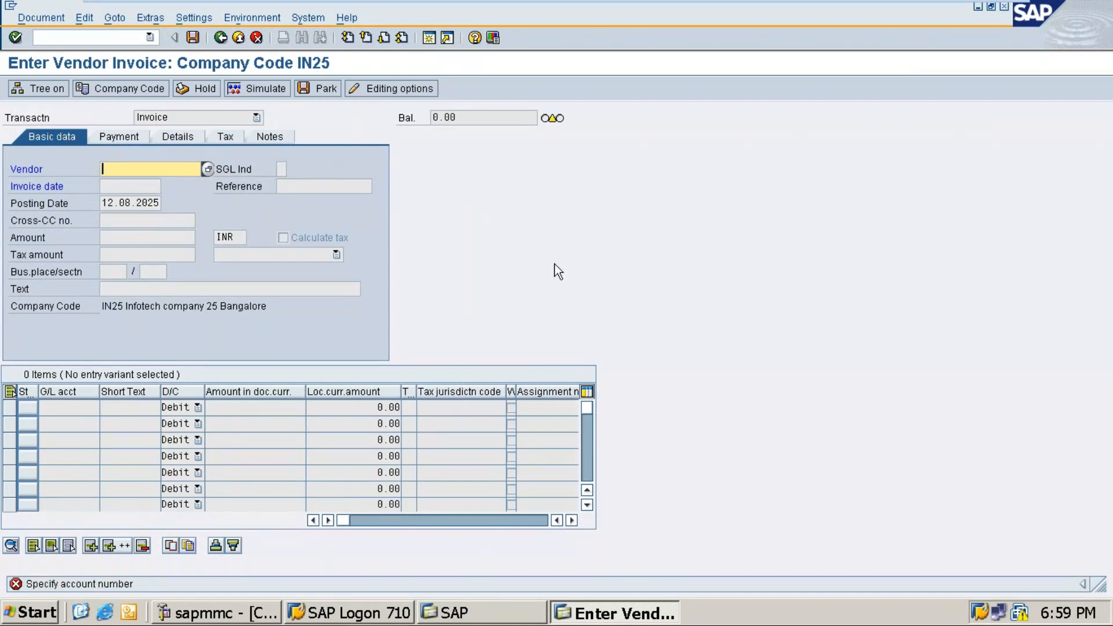
Step: Leave the invoice for the SAP Easy Access screen and reopen a blank FB60 vendor invoice at its amount
left_click(86, 38)
type("/n")
key("Return")
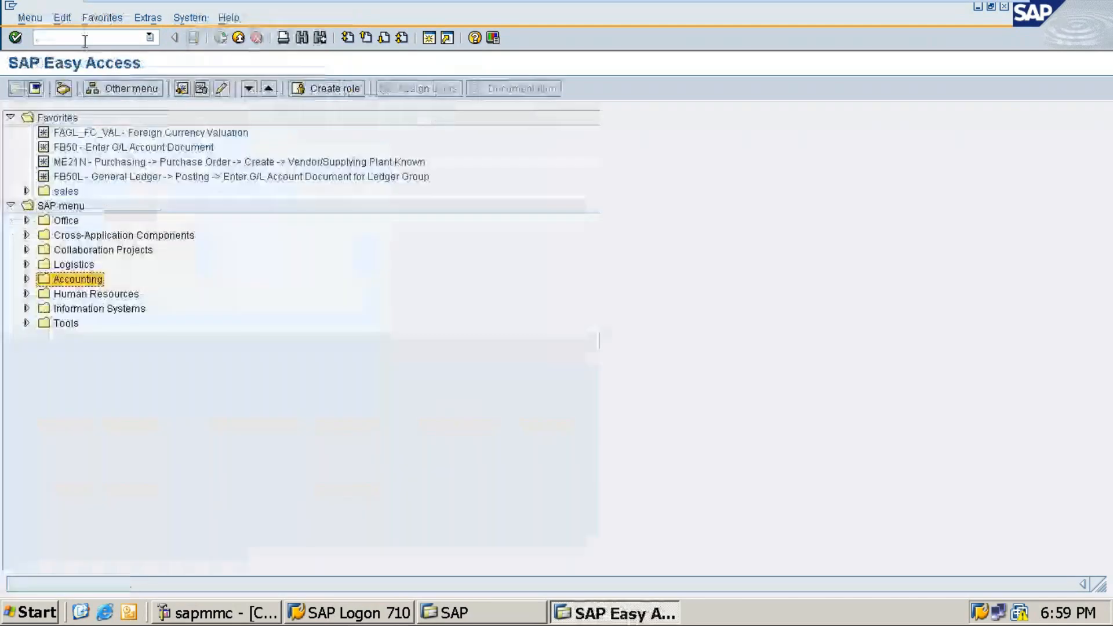
type("nf")
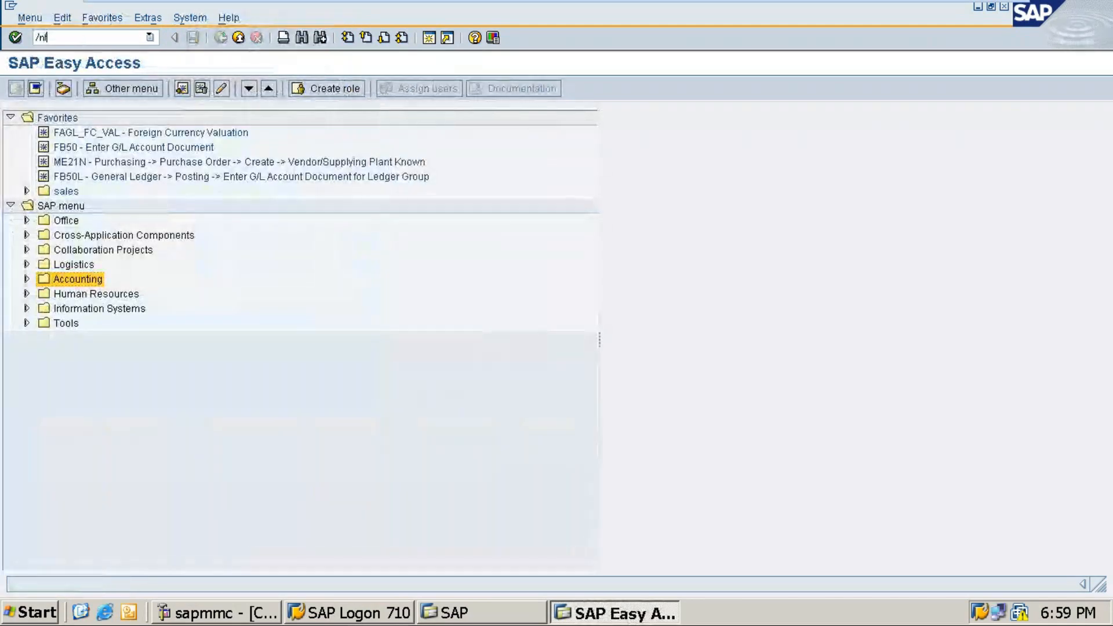
type("b60")
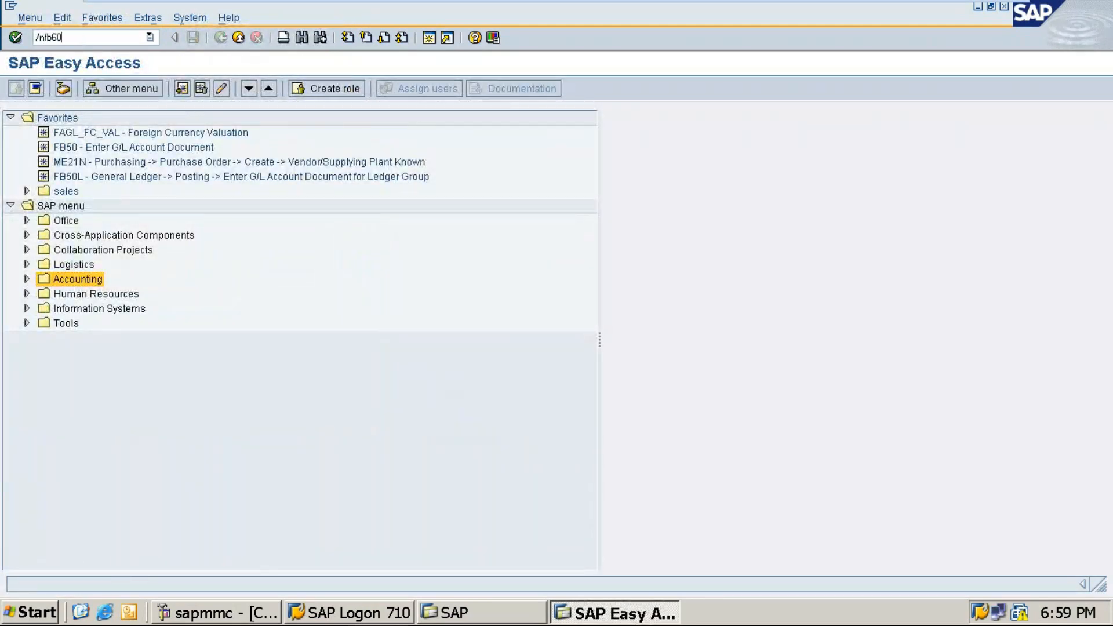
key("Return")
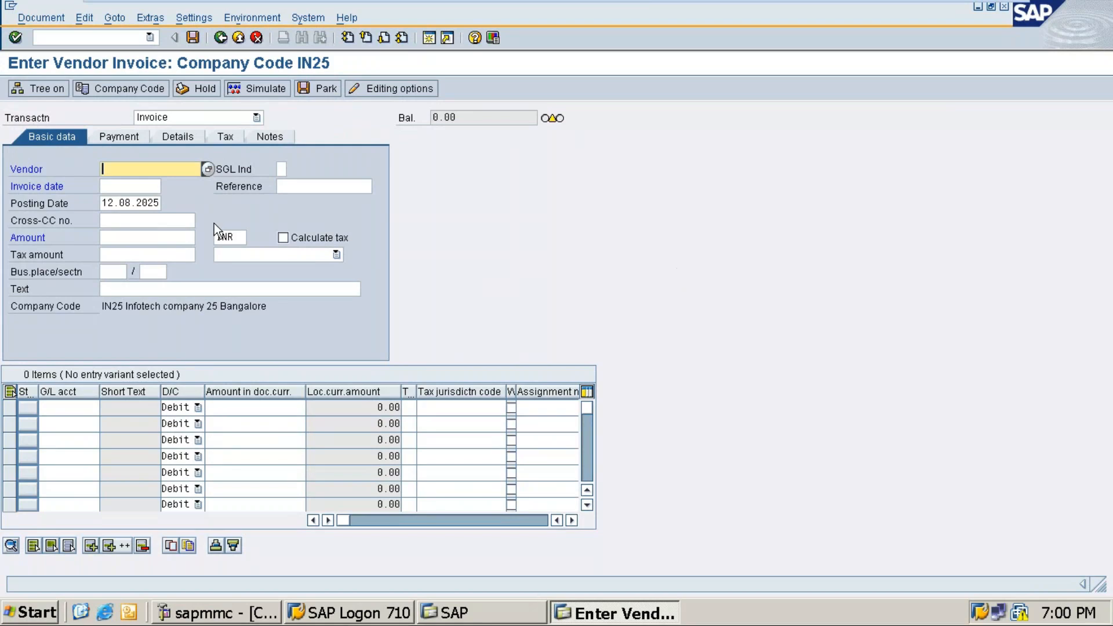
left_click(109, 238)
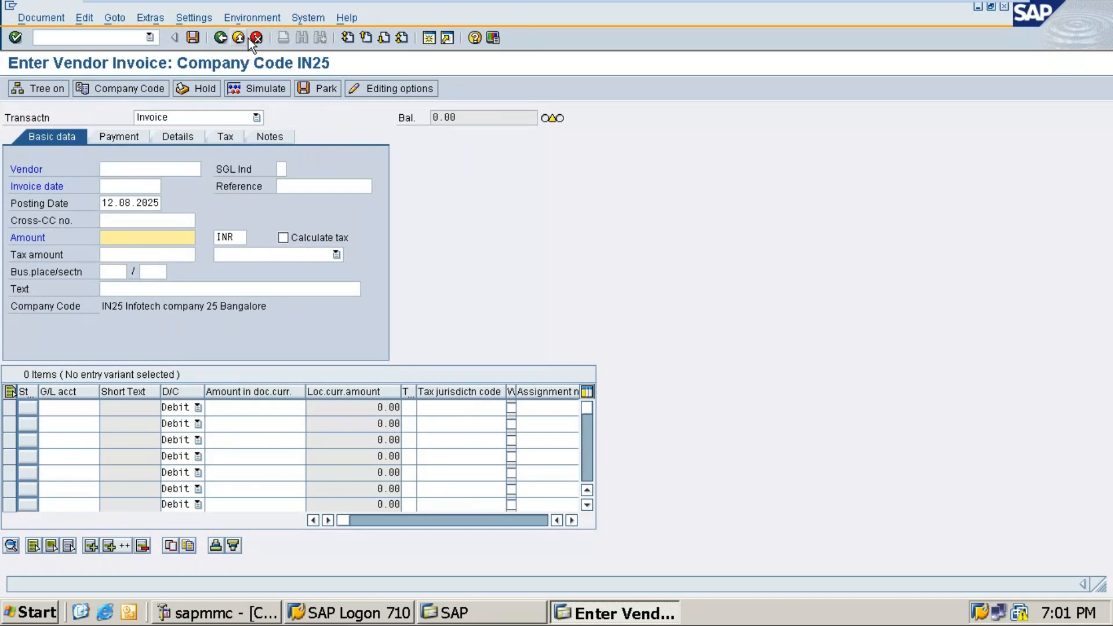
Step: Enter the transaction code /nf-53 without running it
left_click(80, 36)
type("/")
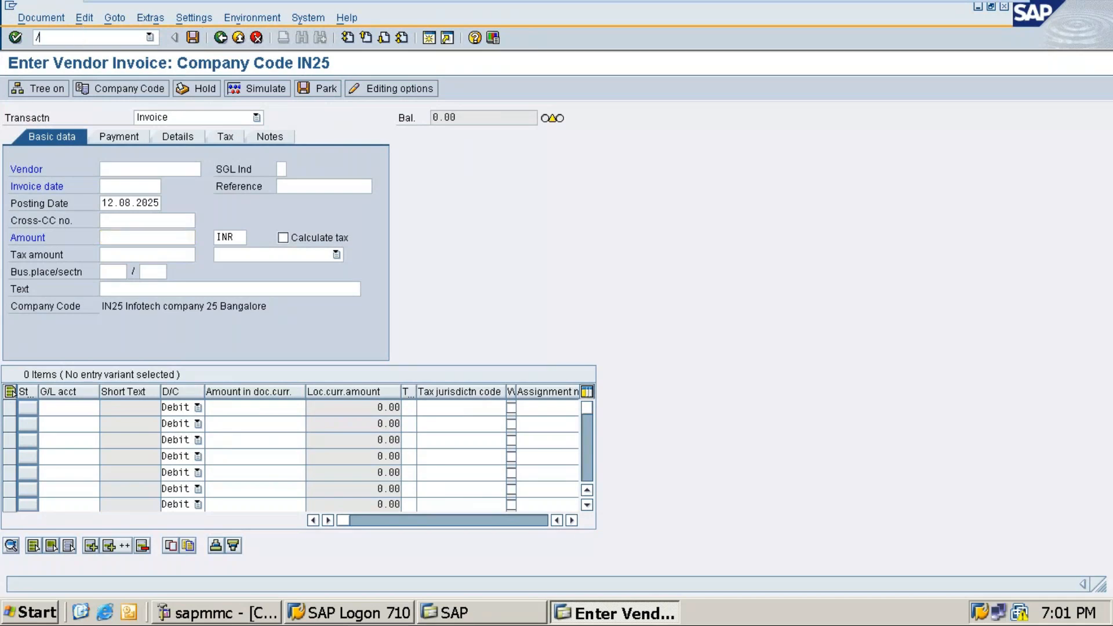
type("nf-53")
Step: Switch to the Accounts Payable document in Word and examine the F-53 row of the key transactions table at 140% zoom
left_click(970, 6)
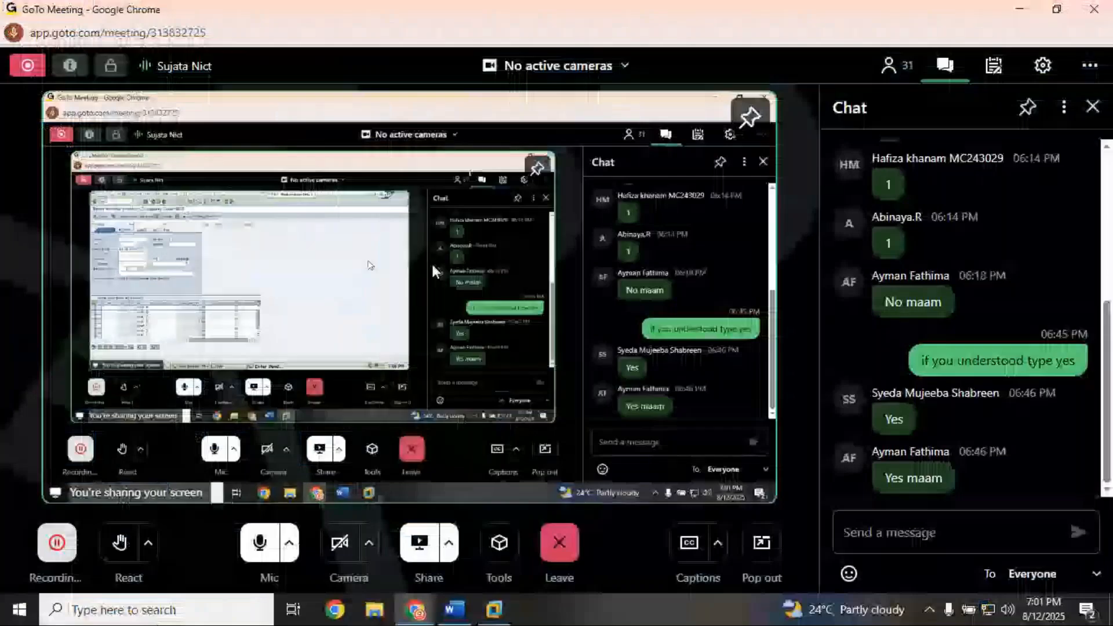
left_click(455, 610)
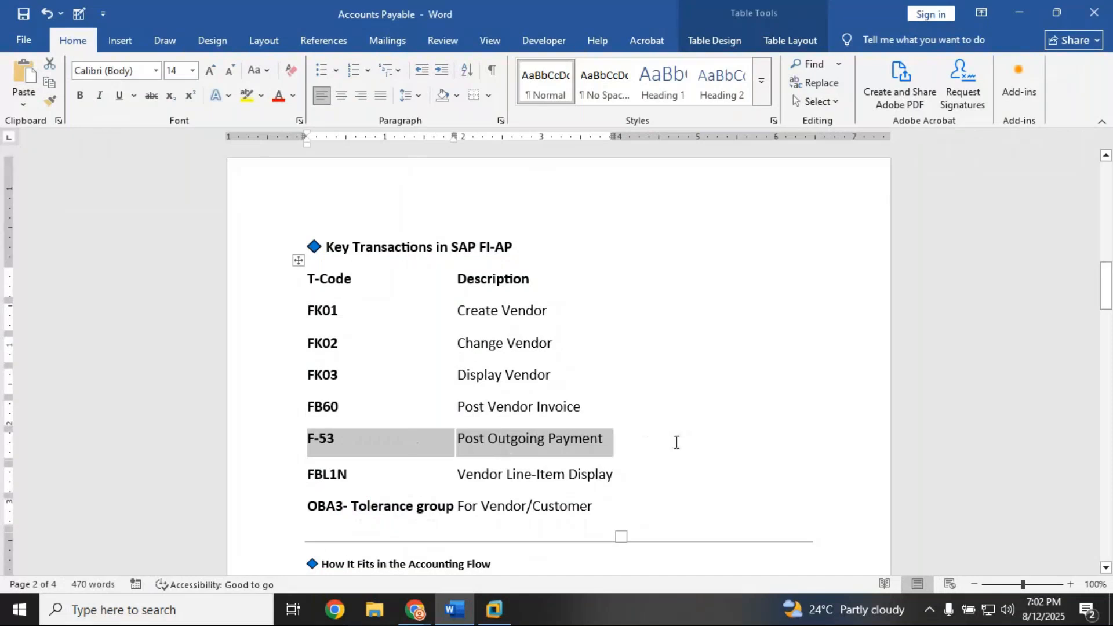
left_click(1070, 584)
left_click(1070, 584)
left_click(1071, 584)
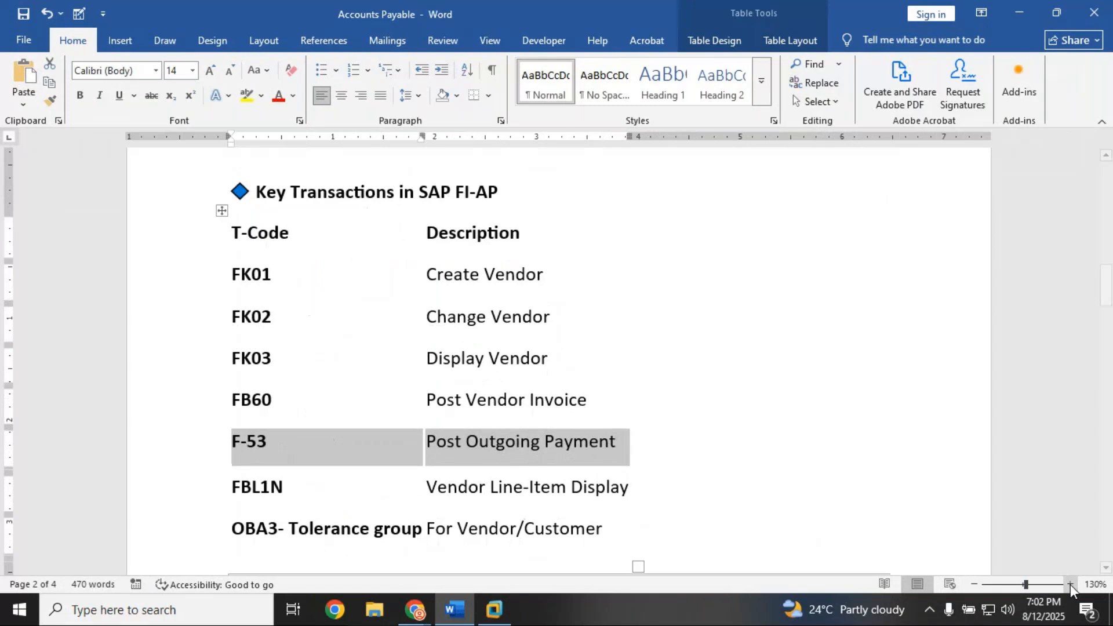
left_click(1071, 584)
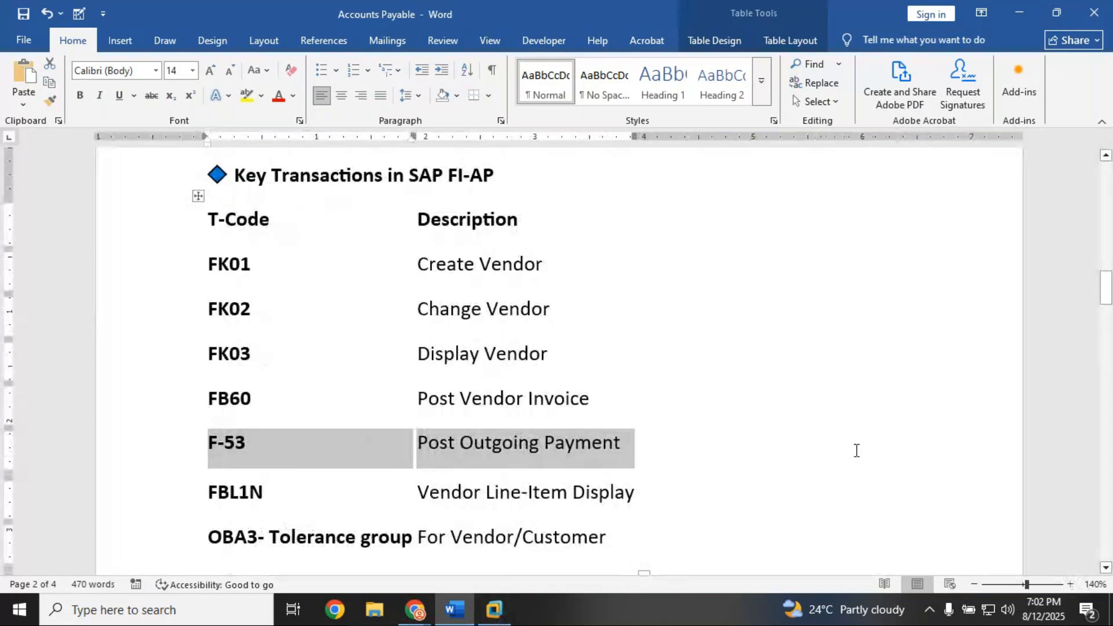
Step: Return to SAP and run transaction F-53 to reach the outgoing payment header data
left_click(485, 616)
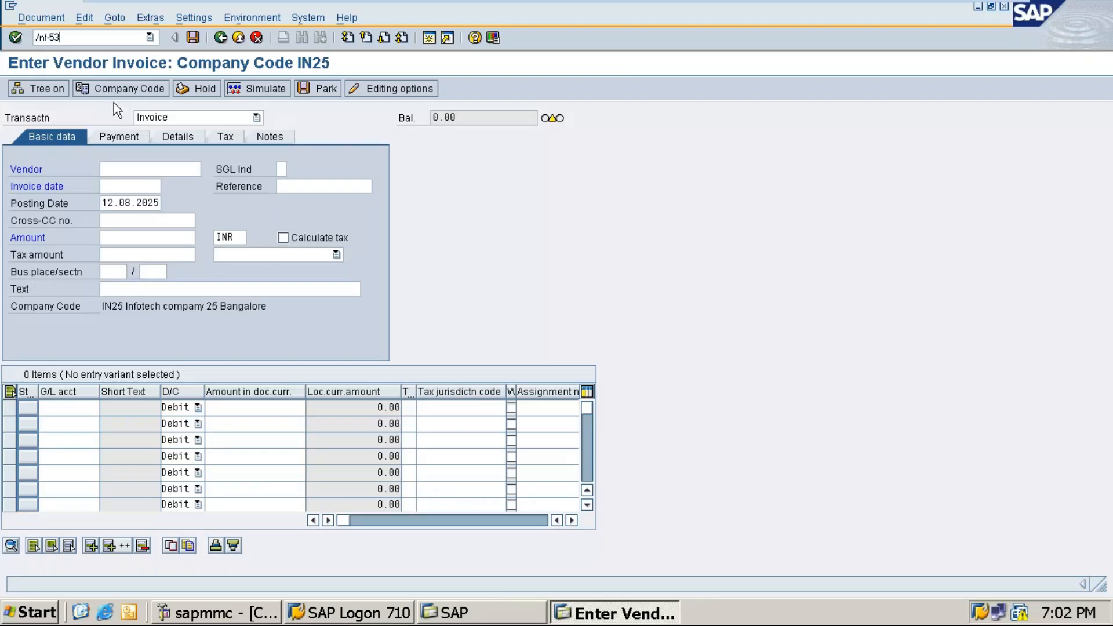
type("/nf-53")
key("Return")
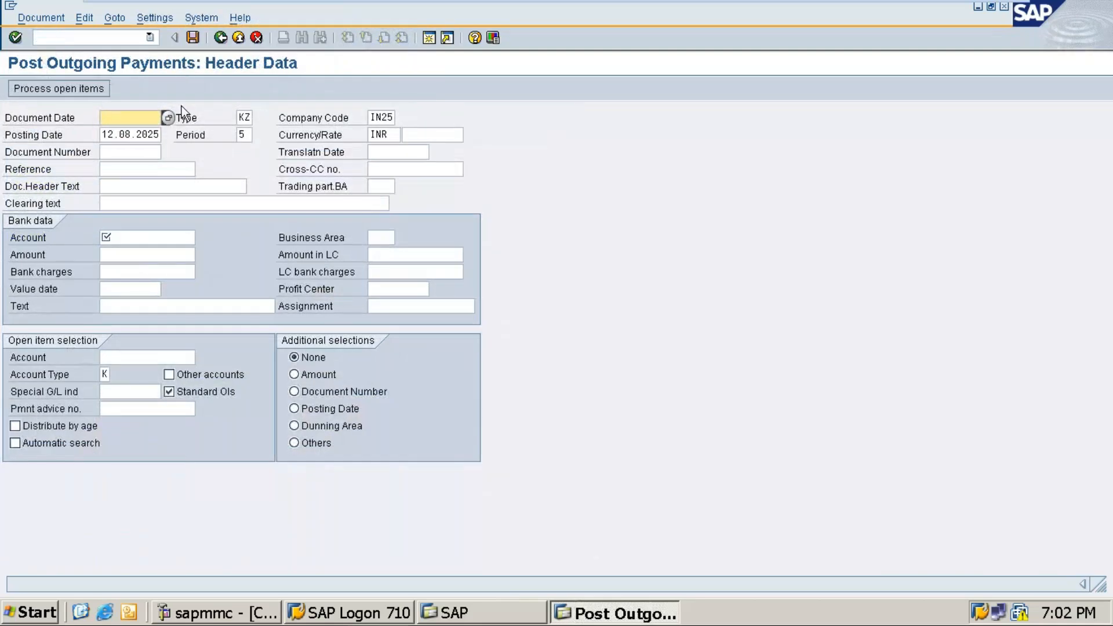
Step: Set the payment's document date to 12.08.2025 and enter the clearing text "Payment to vendor"
left_click(168, 117)
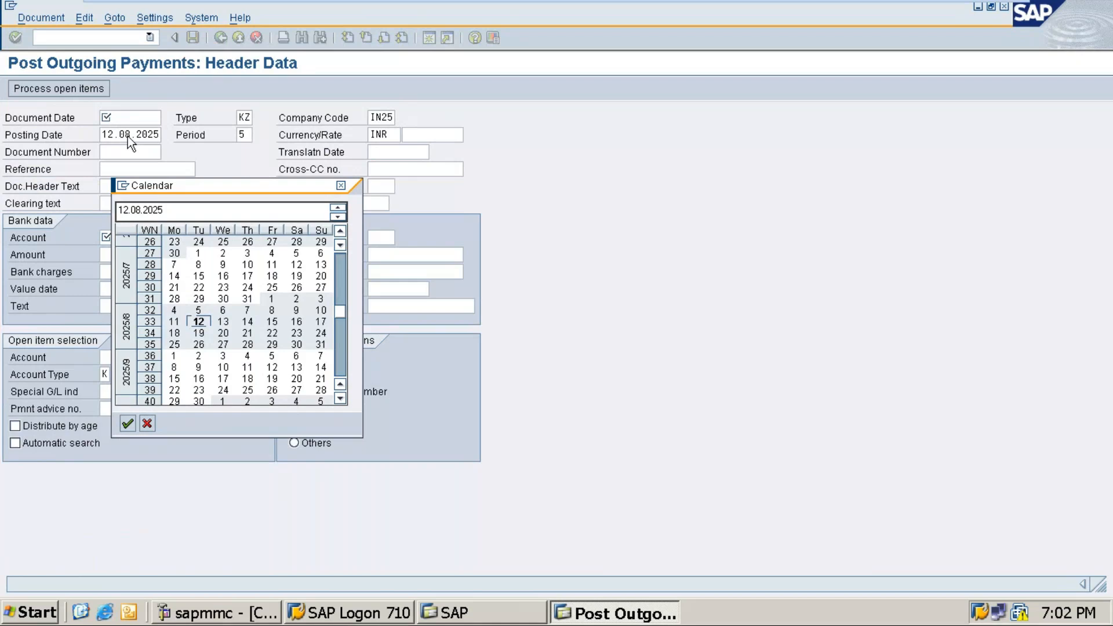
double_click(198, 321)
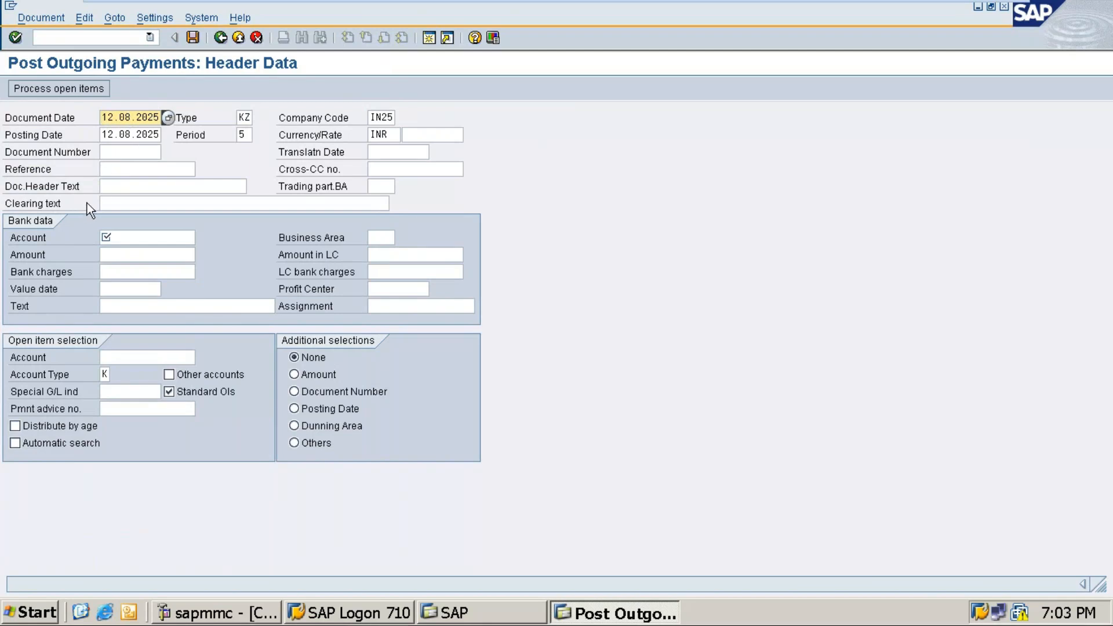
left_click(125, 204)
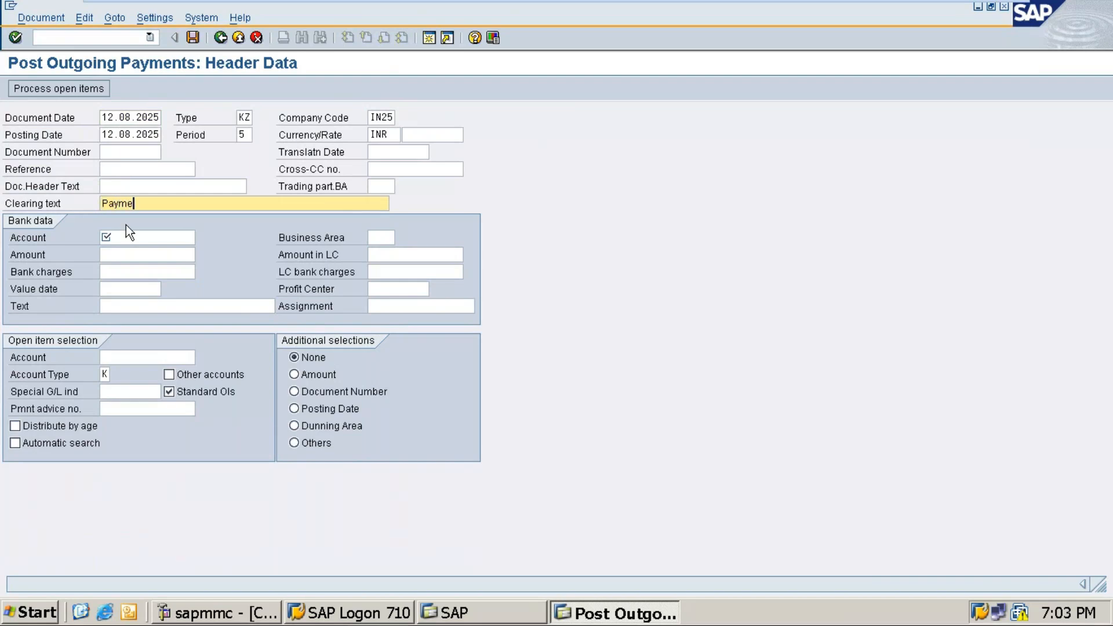
type("Payment to vendor")
Step: Choose the Icici Bank account 100001 as the payment's bank account
left_click(131, 240)
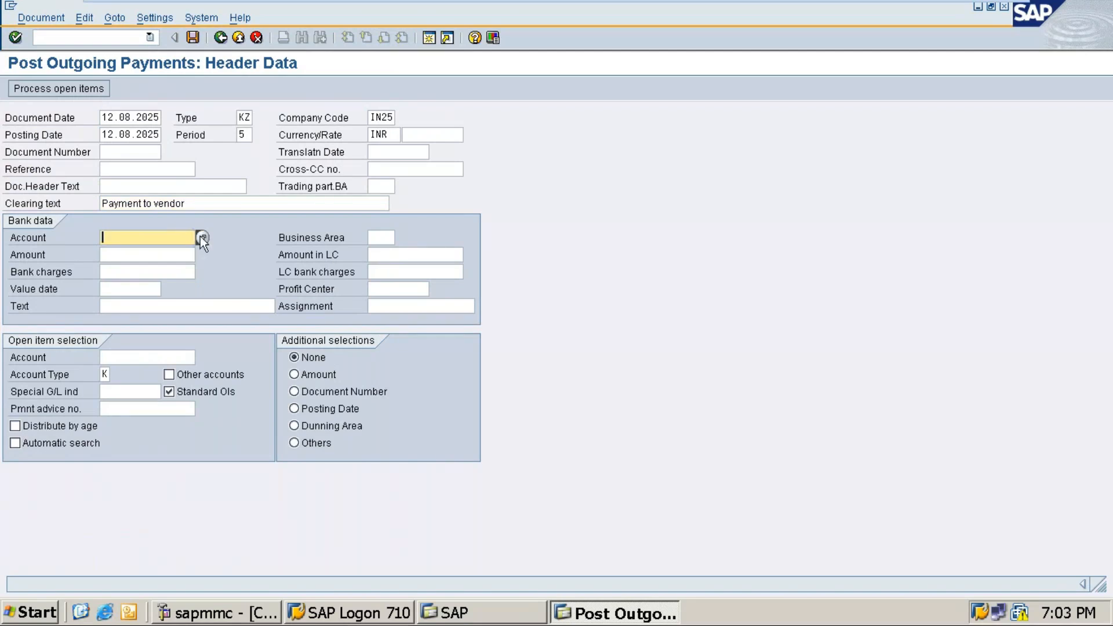
left_click(201, 237)
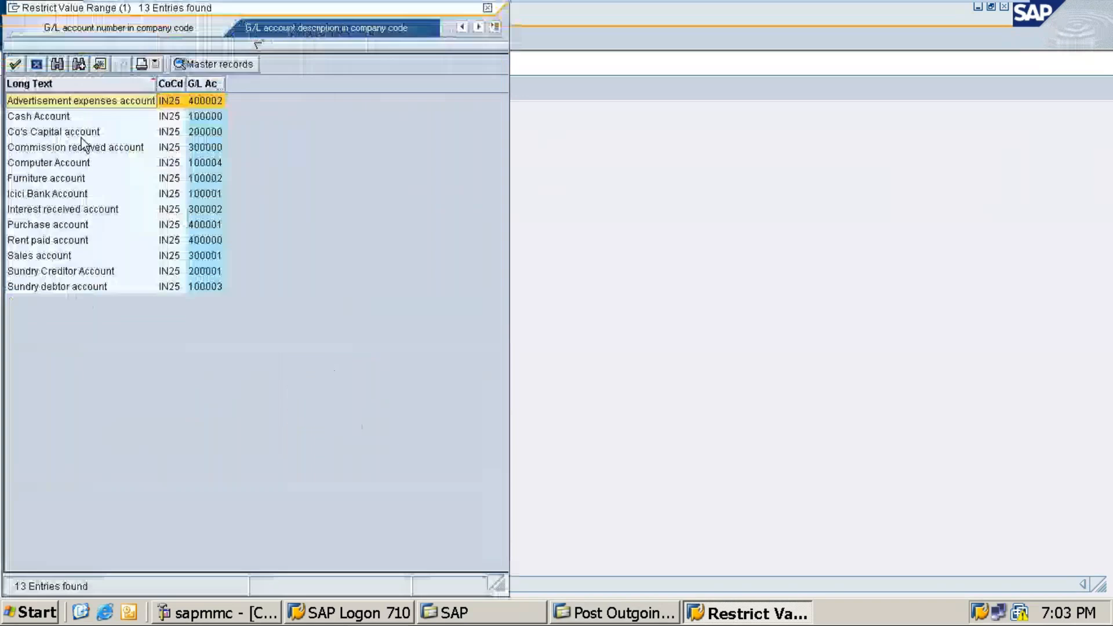
double_click(40, 191)
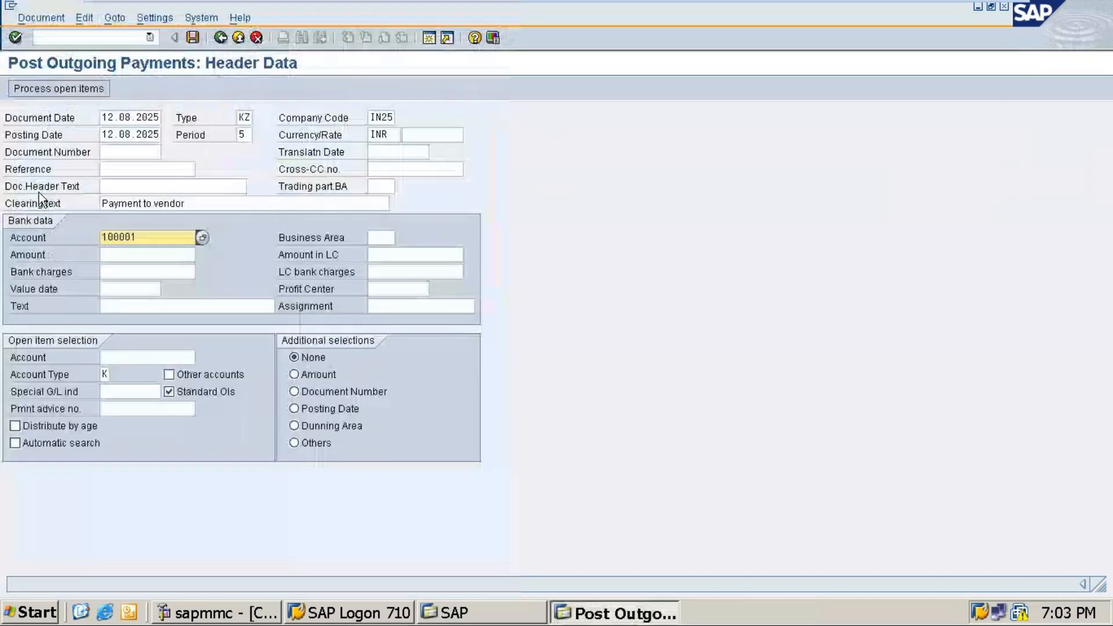
Step: Set the payment's bank amount to 15000 and its value date to 12.08.2025
key("Tab")
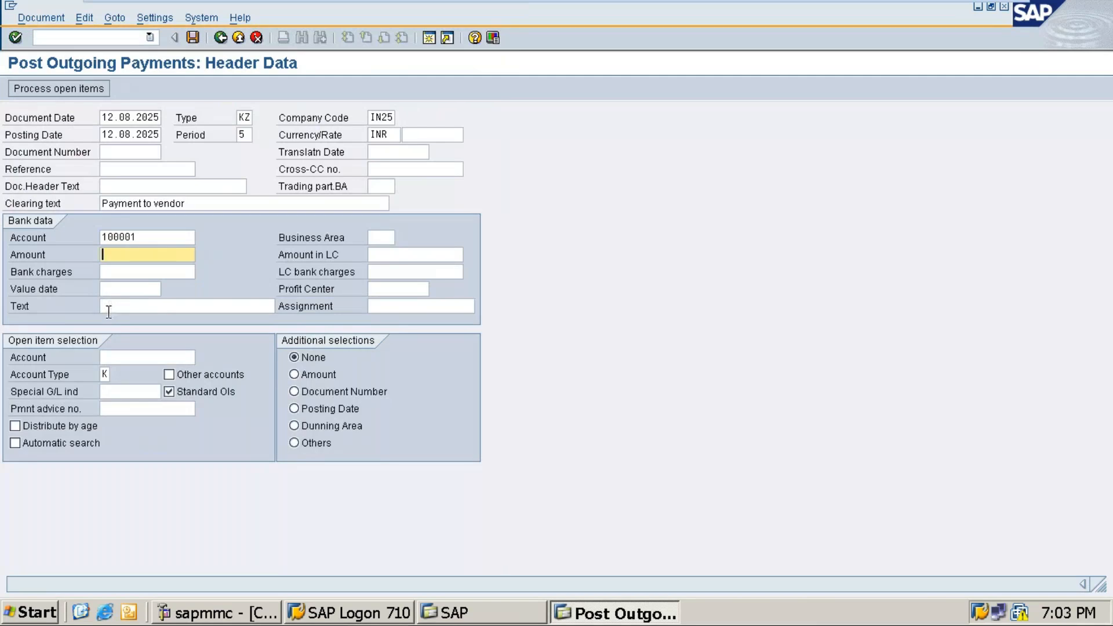
type("15000")
left_click(115, 288)
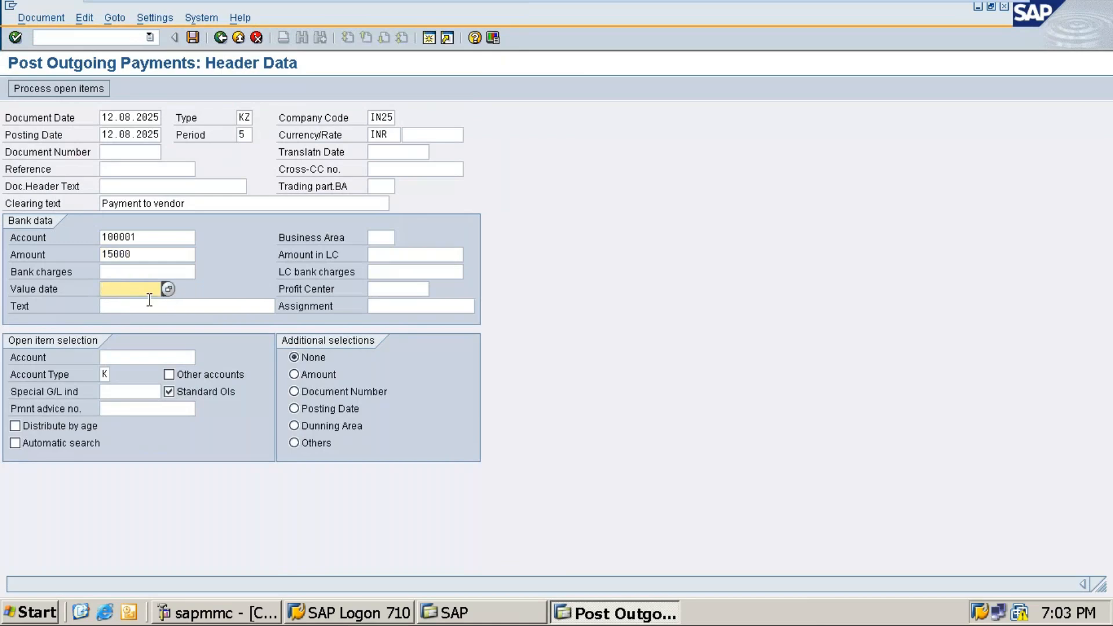
left_click(169, 289)
Step: Select vendor Ajitha Pvt Ltd for open item selection, then process its open items and post the payment
left_click(144, 356)
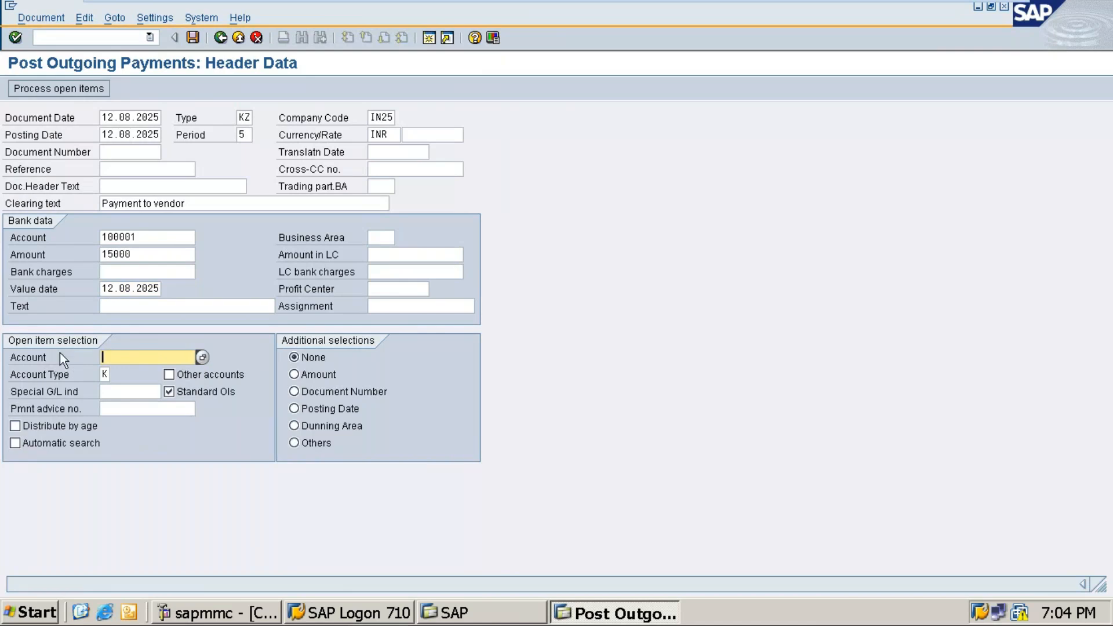
left_click(202, 356)
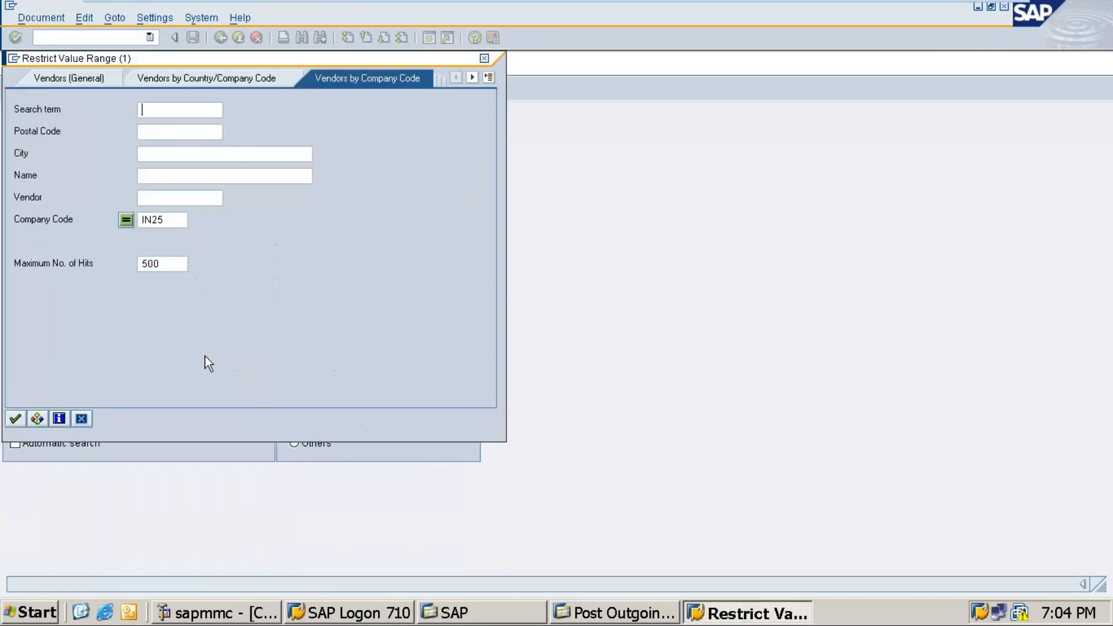
left_click(15, 419)
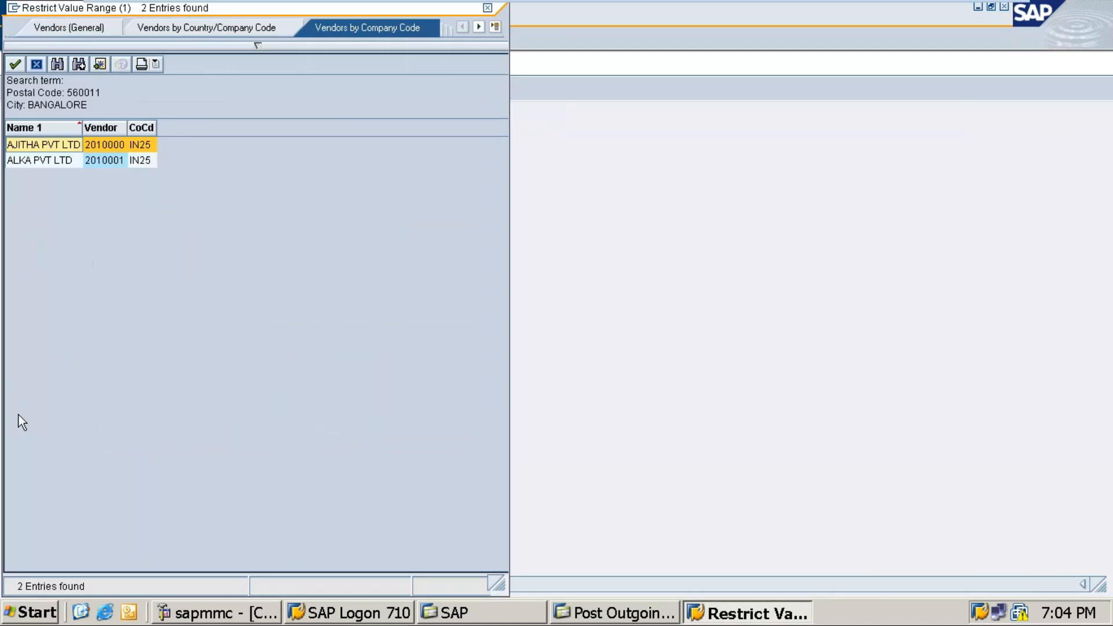
double_click(24, 144)
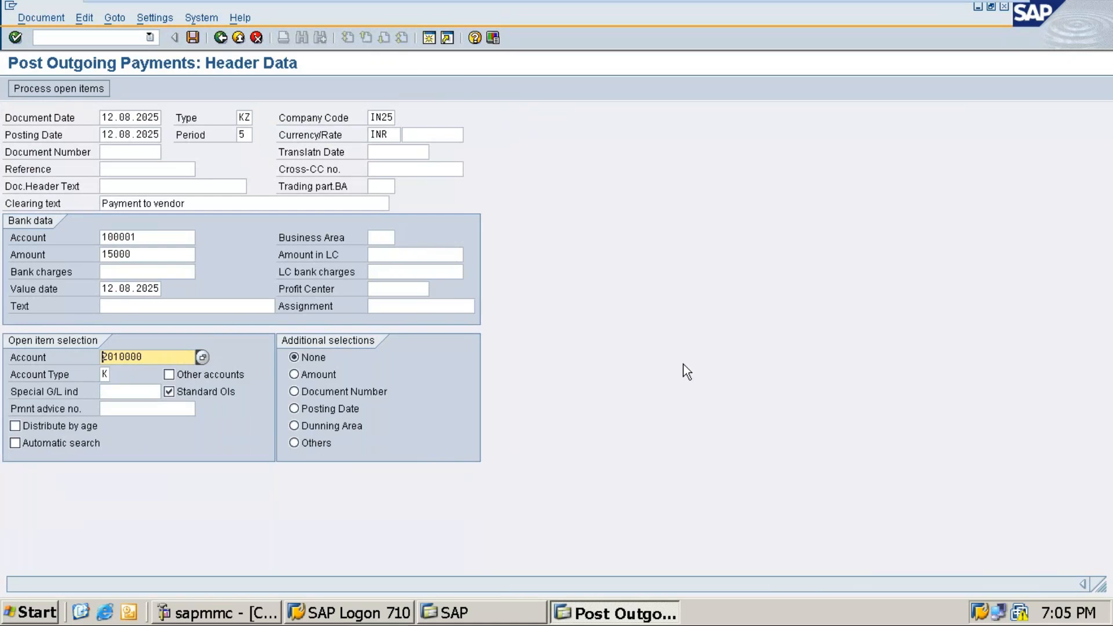
left_click(54, 89)
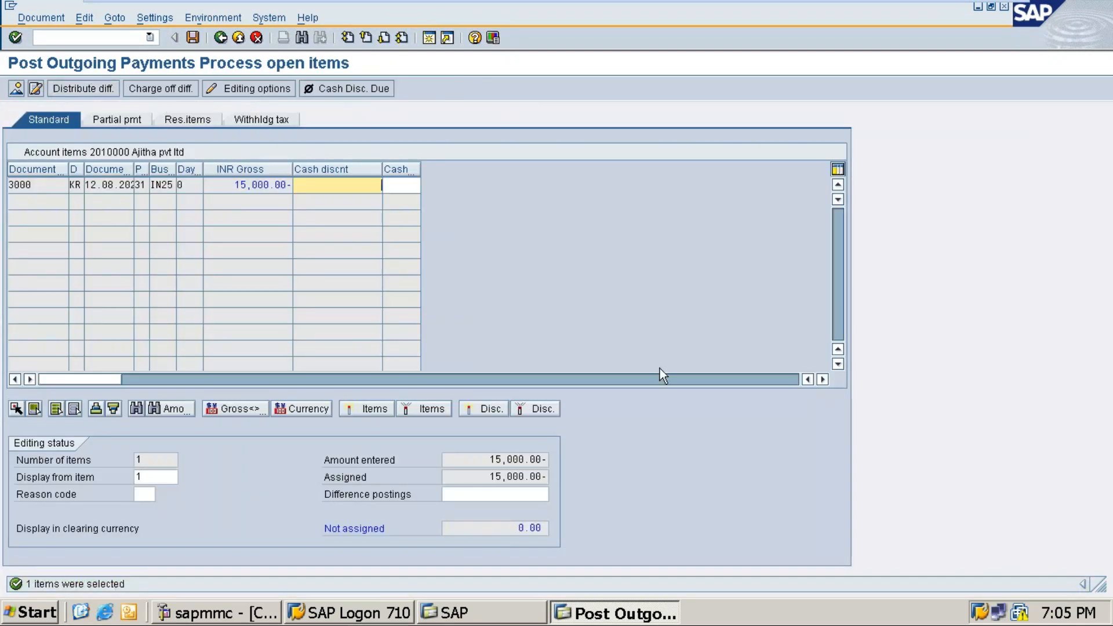
left_click(194, 36)
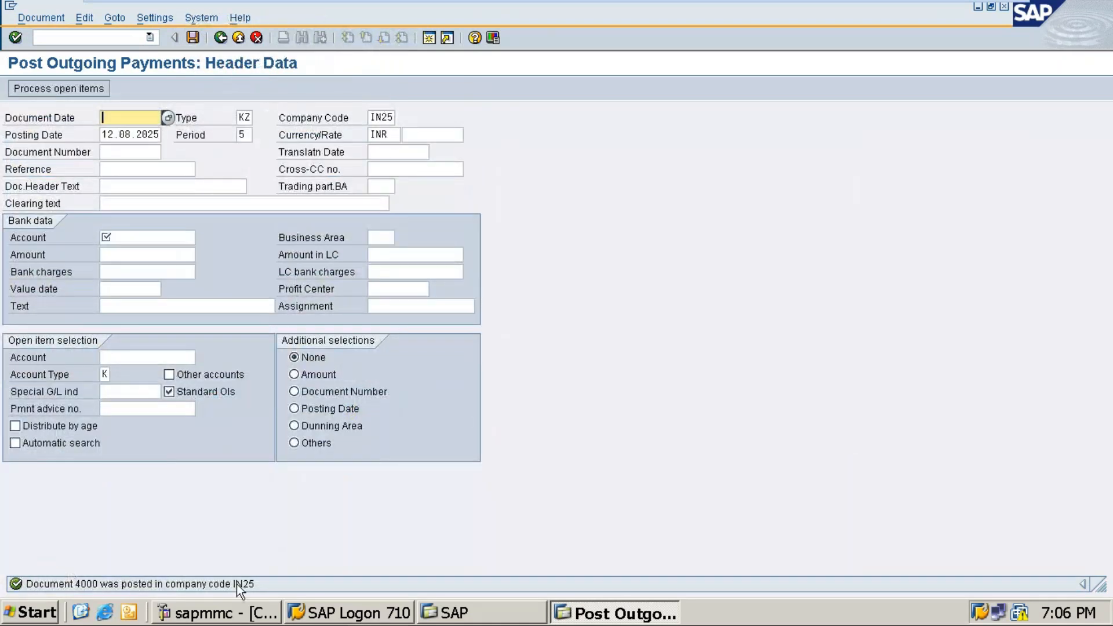
Step: Start a second outgoing payment with document date 12.08.2025 and clearing text "Payment to vendor"
left_click(168, 117)
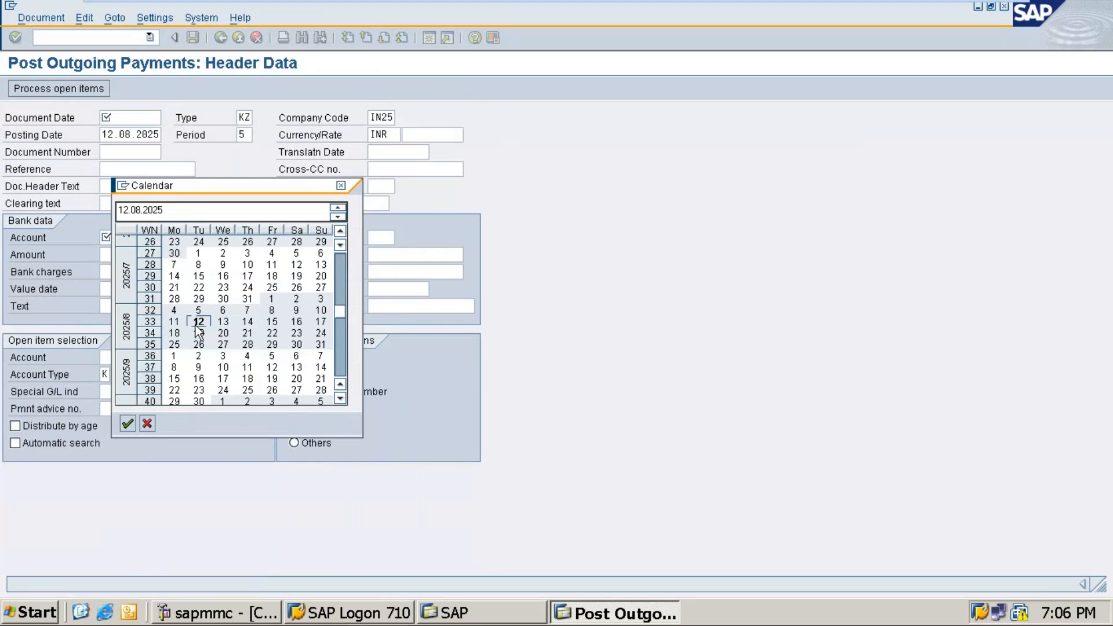
double_click(197, 323)
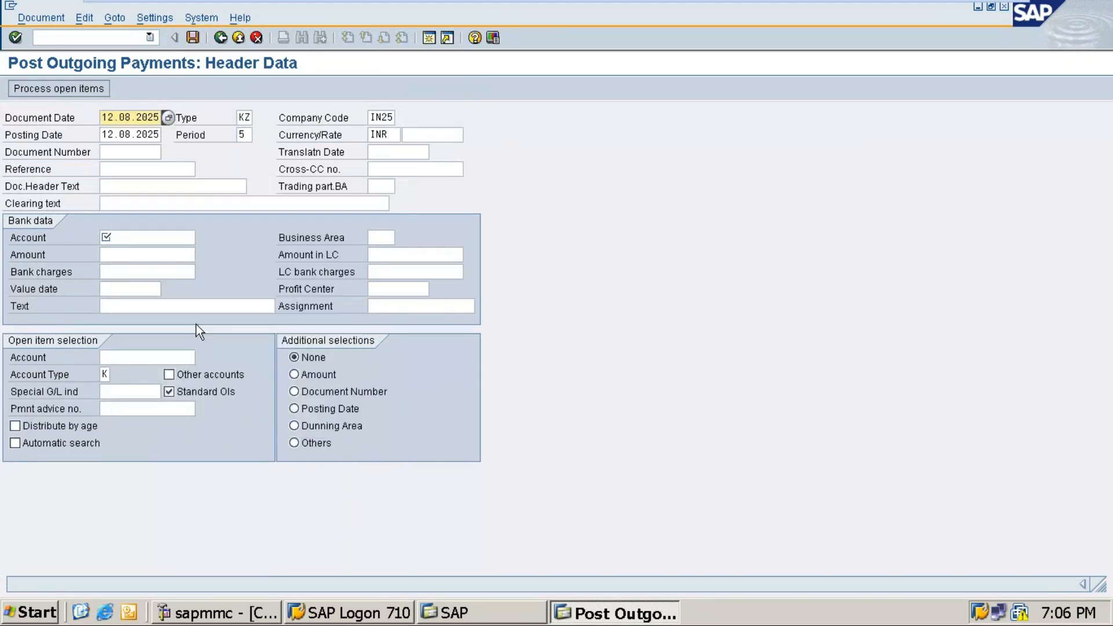
left_click(118, 202)
type("p")
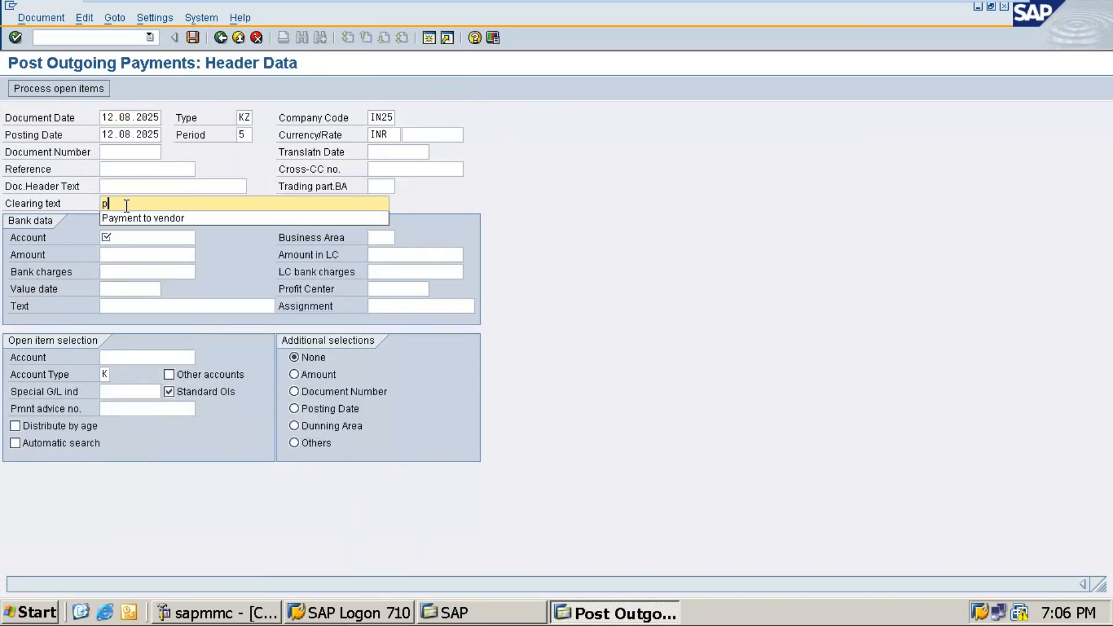
left_click(154, 217)
Step: Choose G/L account 100001 of company code IN25 as the second payment's bank account
left_click(191, 239)
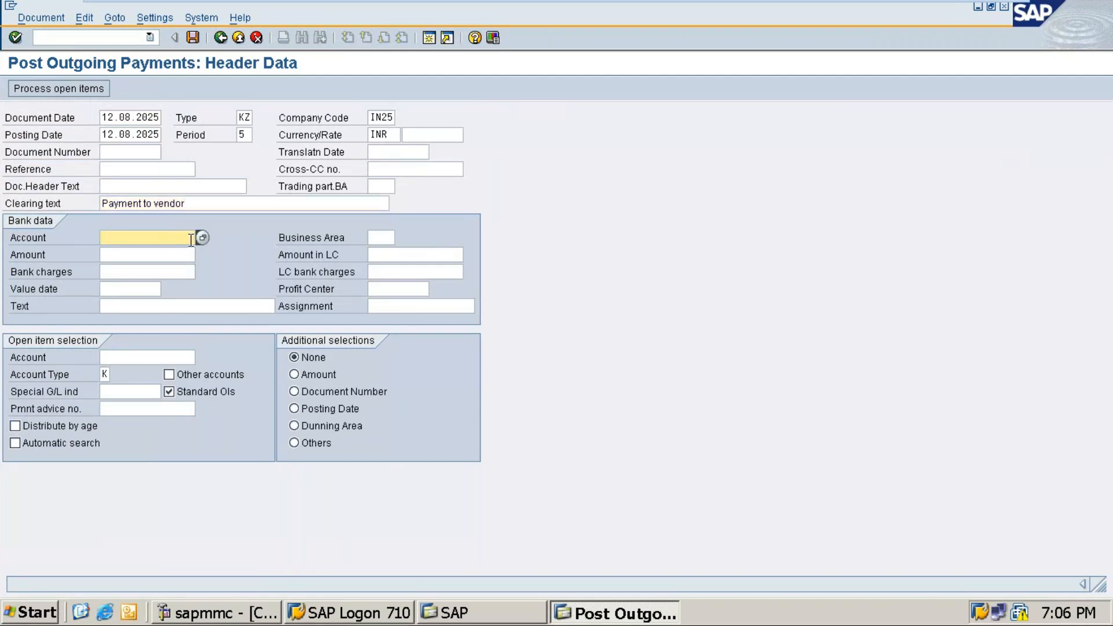
left_click(203, 238)
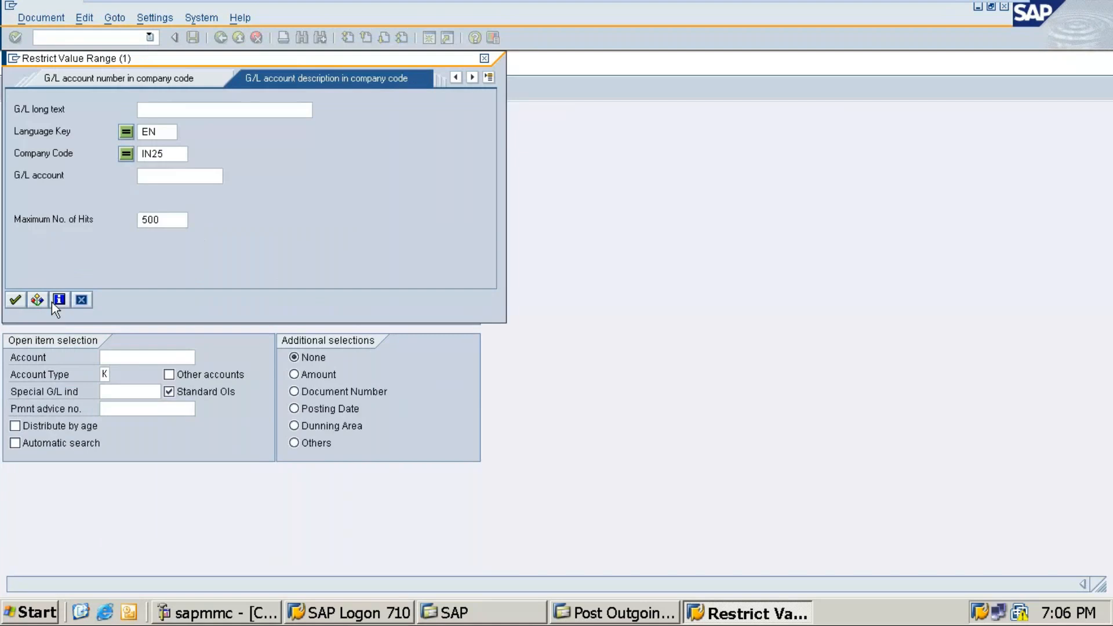
key("Return")
double_click(41, 197)
Step: Set the second payment's amount to 16000 and its value date to 12.08.2025
left_click(110, 253)
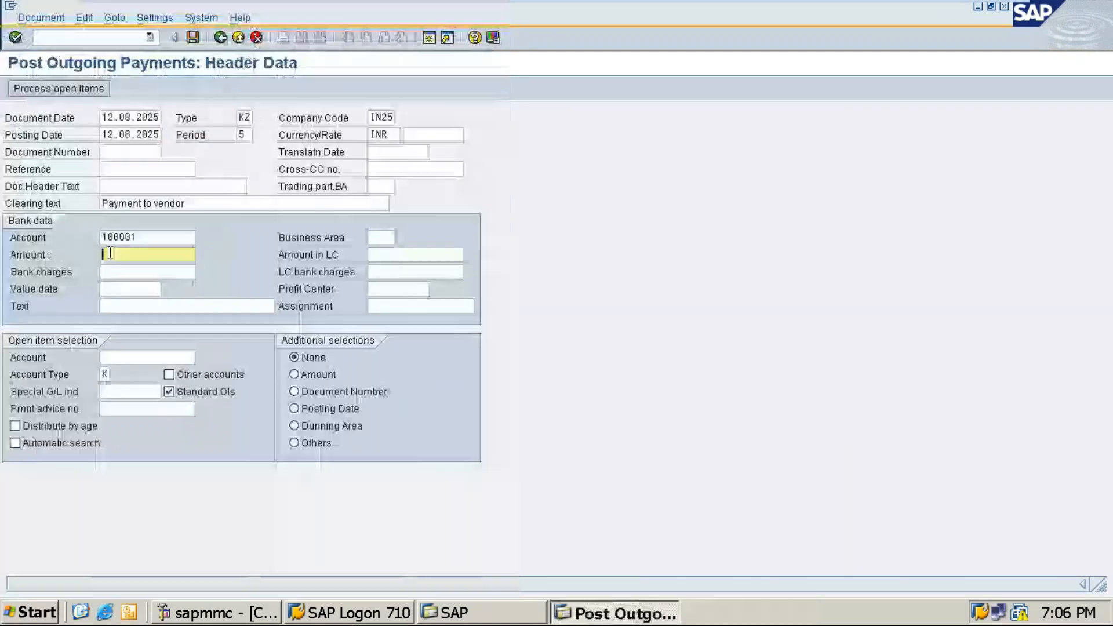
type("16000")
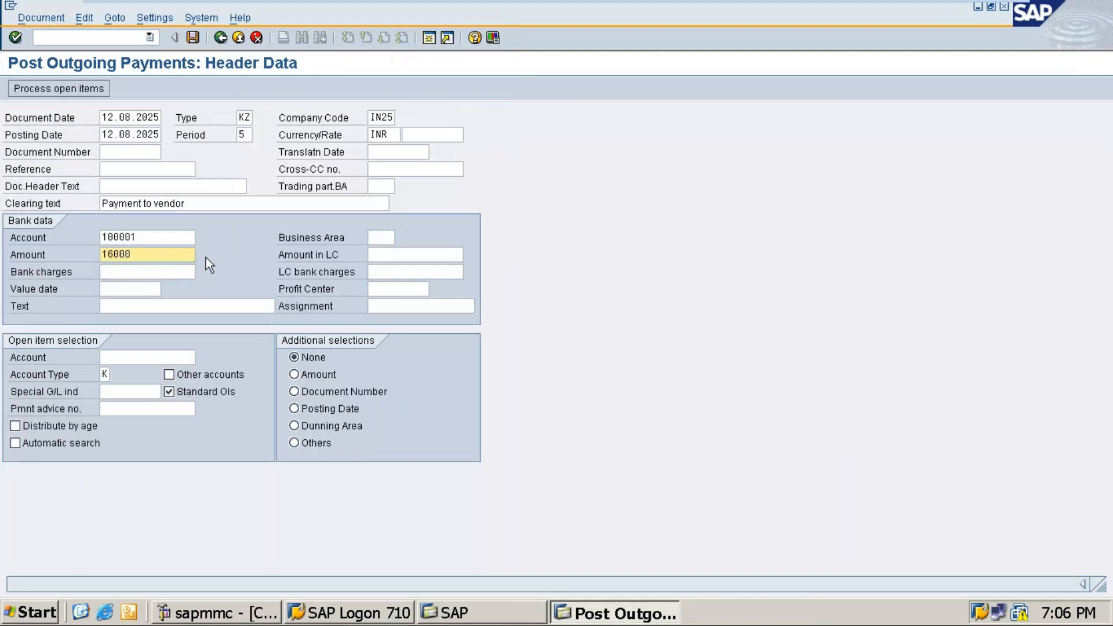
left_click(134, 284)
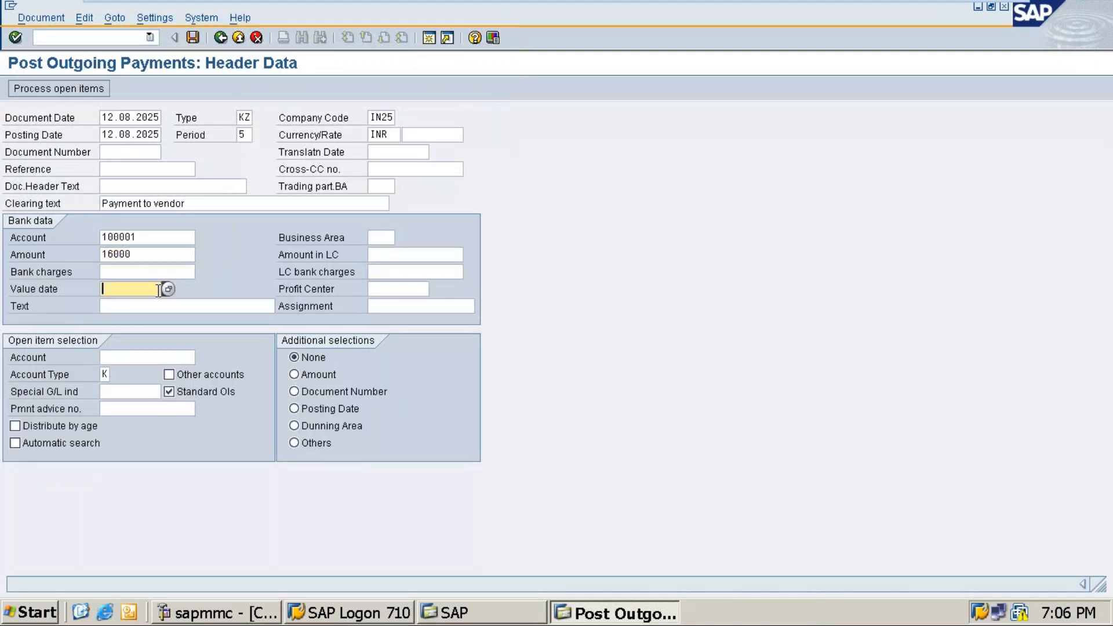
left_click(171, 289)
double_click(198, 320)
Step: Select vendor Alka Pvt Ltd for open item selection, process its open items and post the second payment
left_click(129, 356)
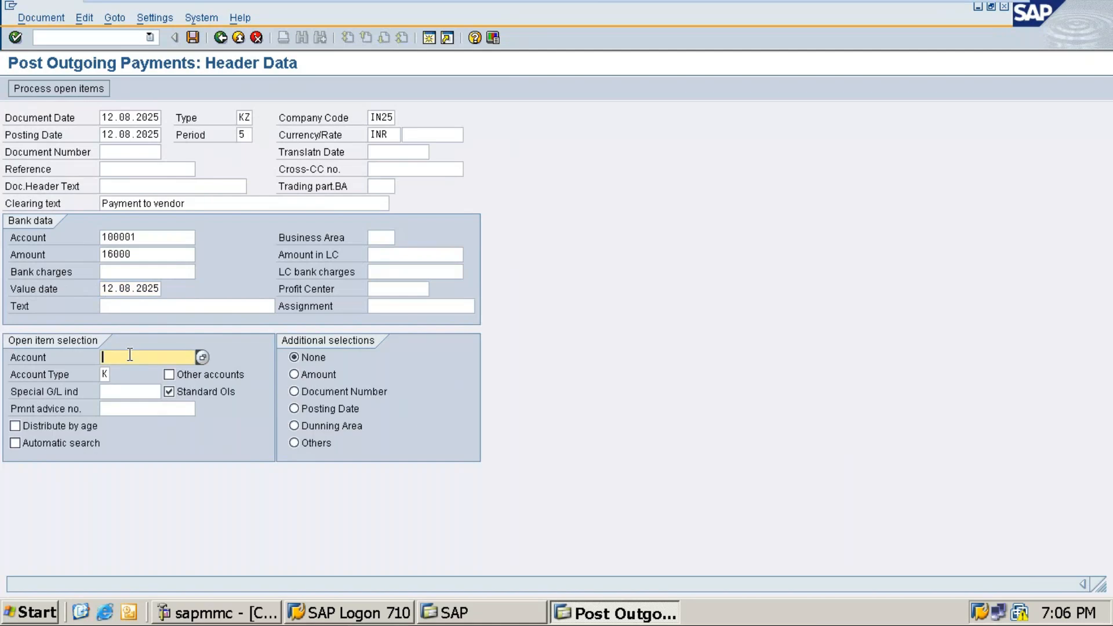
left_click(202, 356)
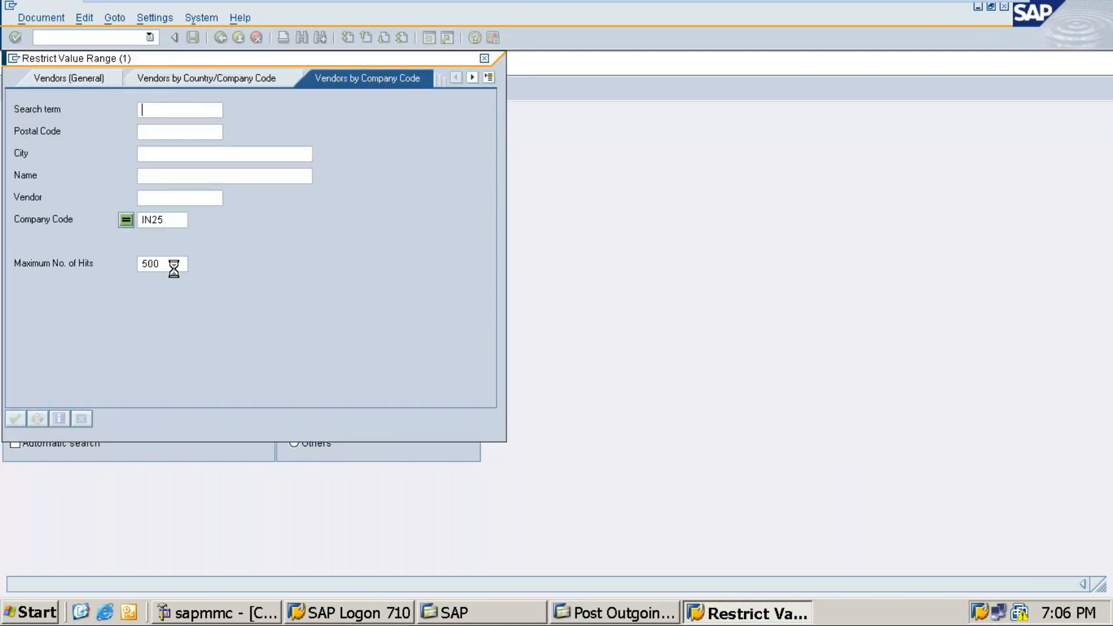
left_click(31, 159)
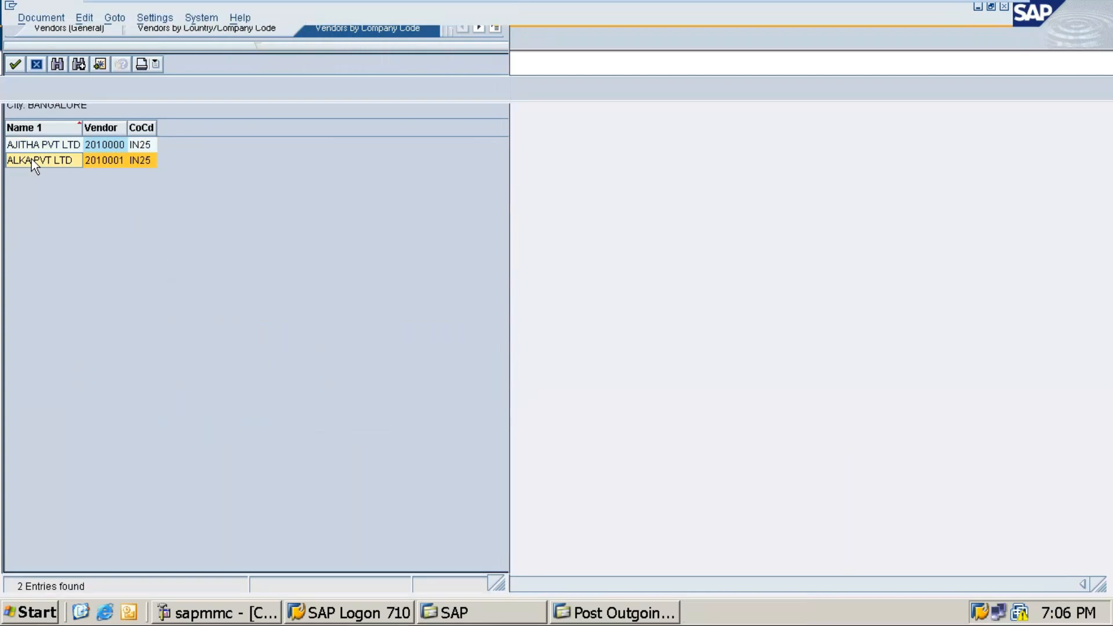
double_click(32, 159)
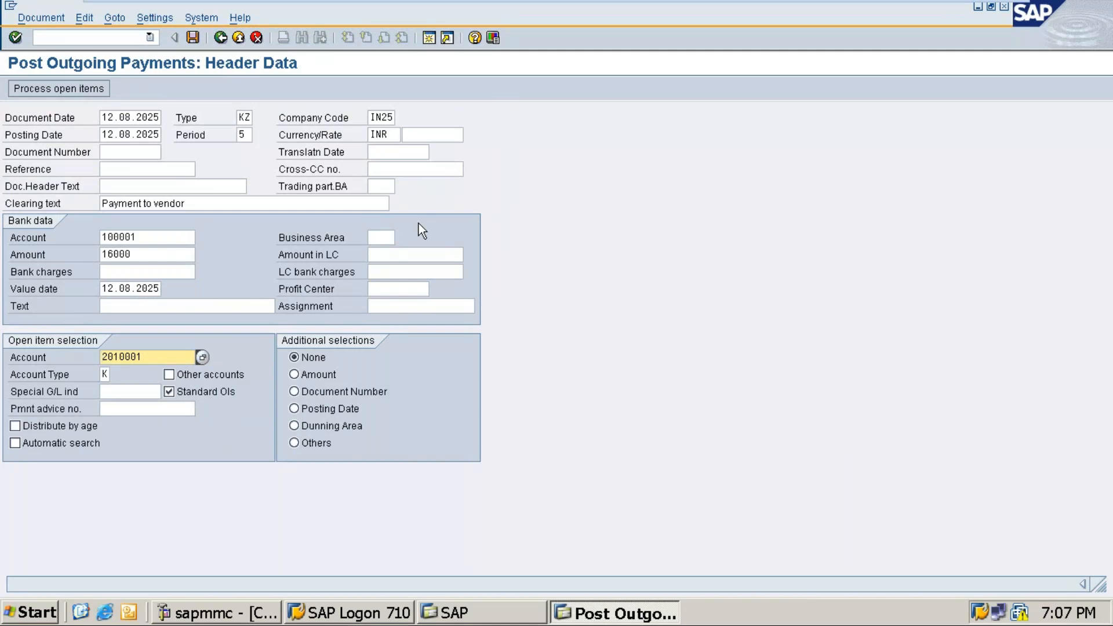
left_click(76, 90)
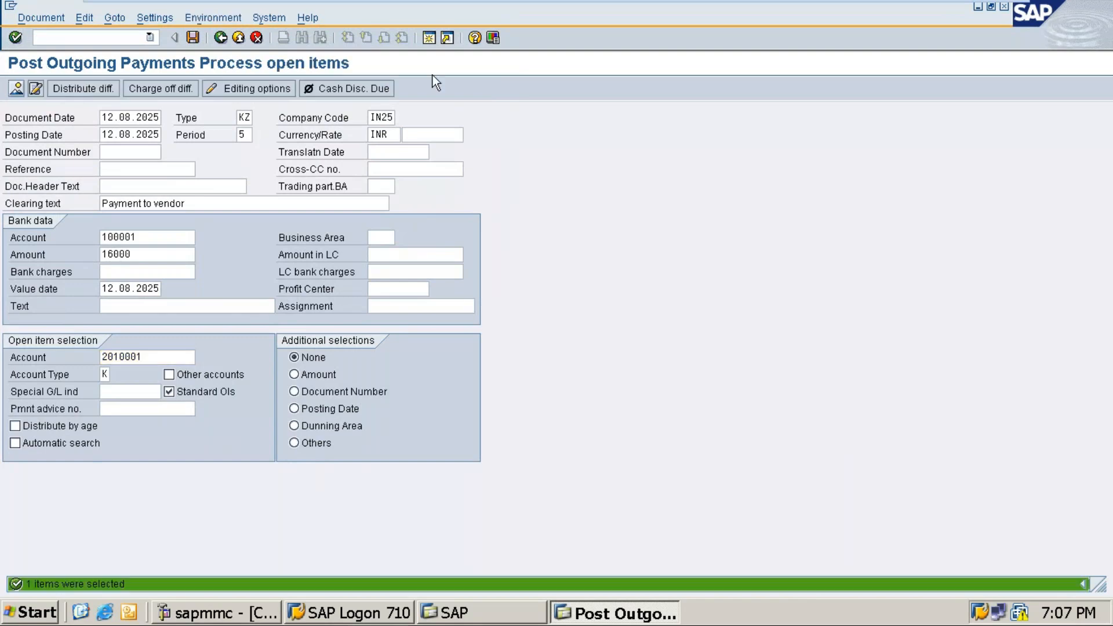
left_click(193, 39)
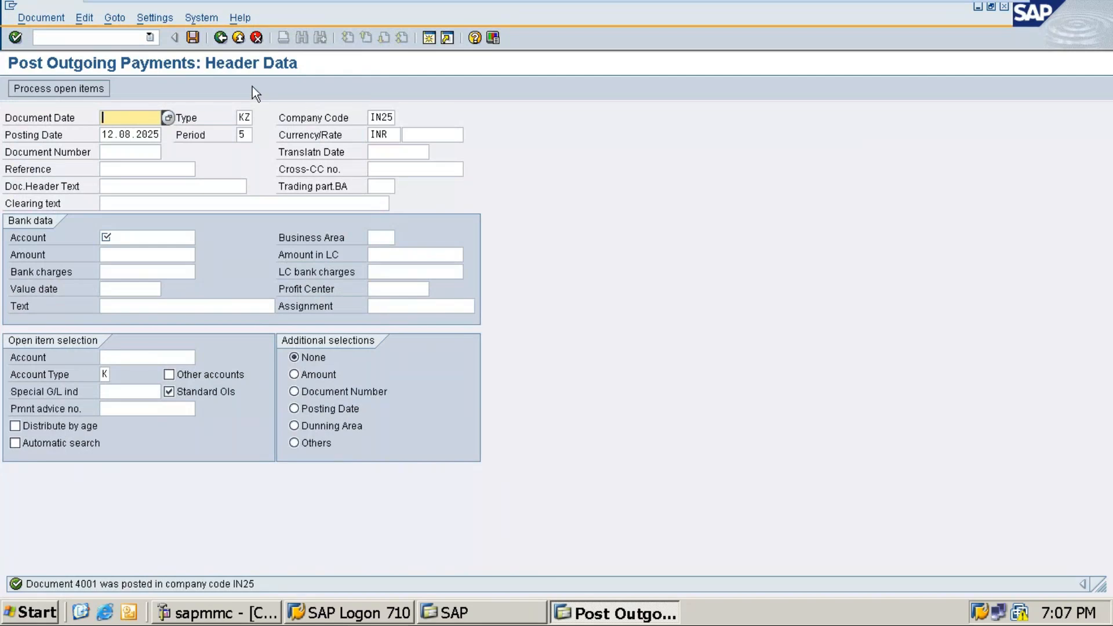
Step: Run transaction FBL1N directly from the outgoing payment screen to reach the vendor line item display
left_click(90, 36)
type("/nfbl1n")
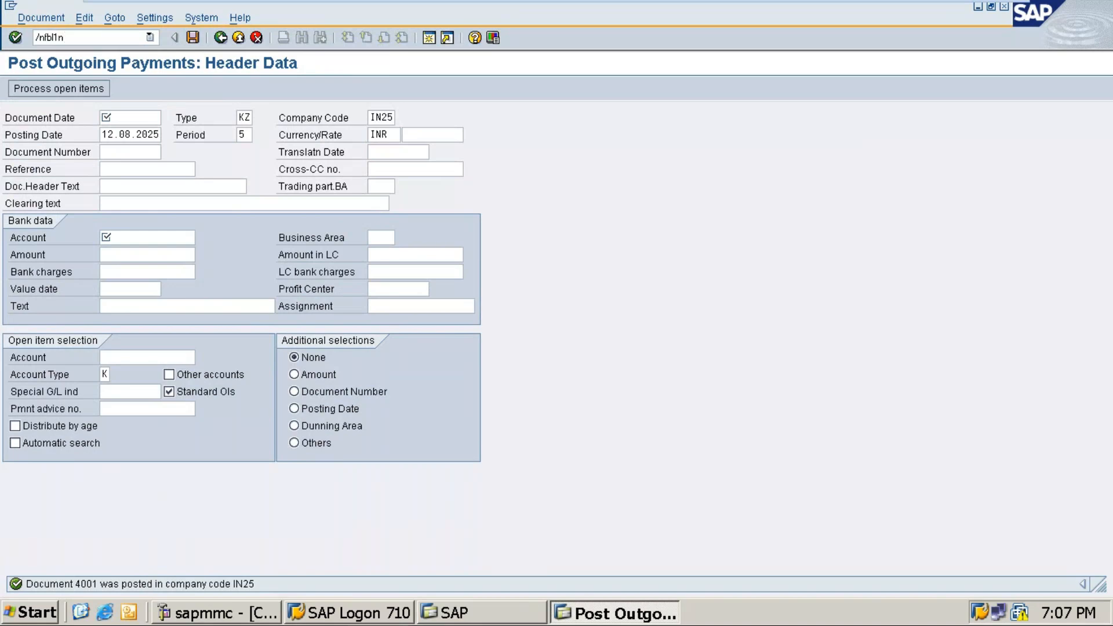
key("Return")
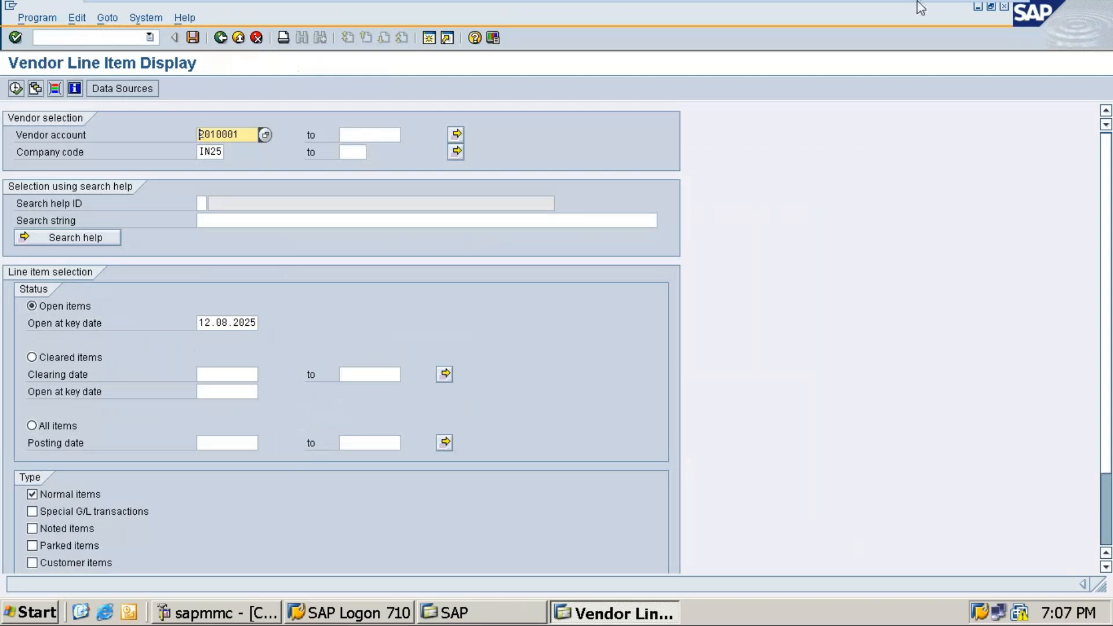
Step: Switch to the Accounts Payable document in Word, highlight the FBL1N row of the key transactions table, and return to SAP
left_click(970, 10)
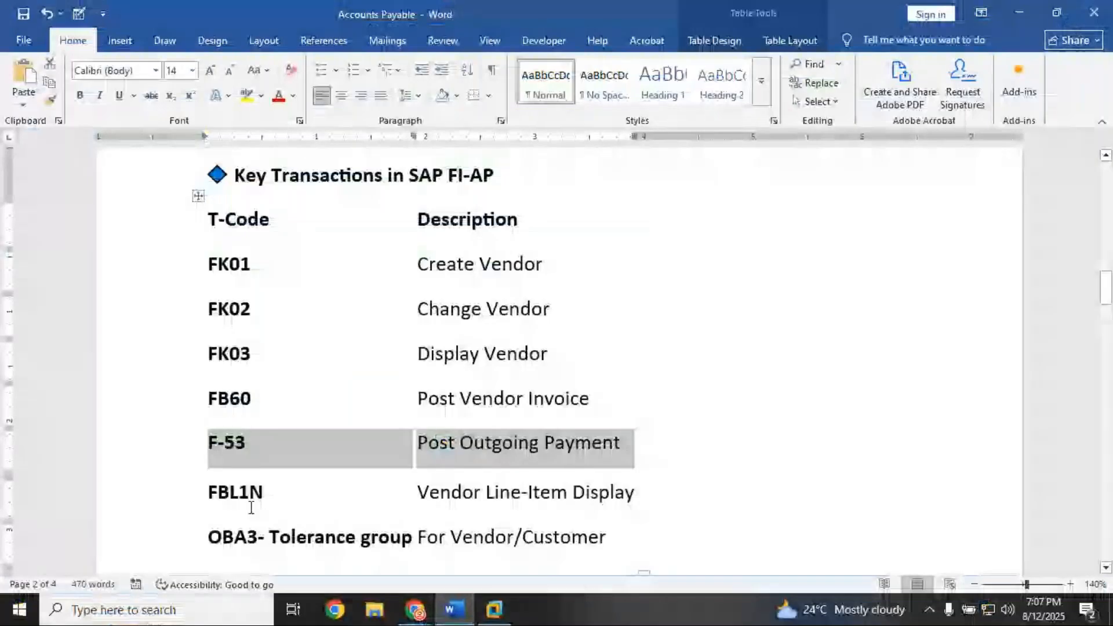
left_click_drag(207, 495, 623, 500)
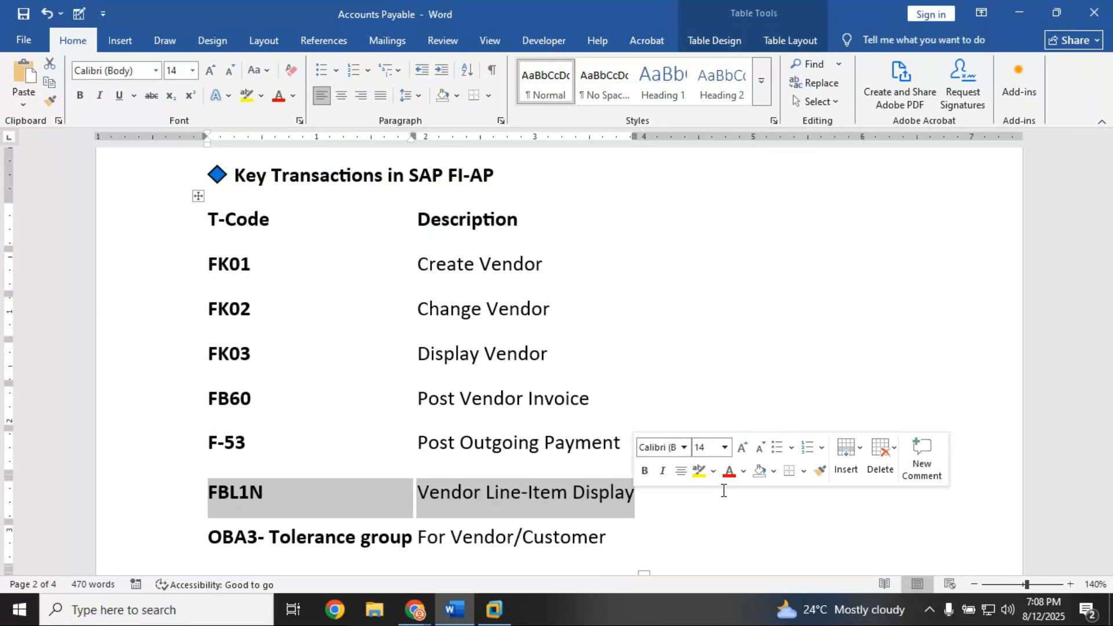
left_click(493, 613)
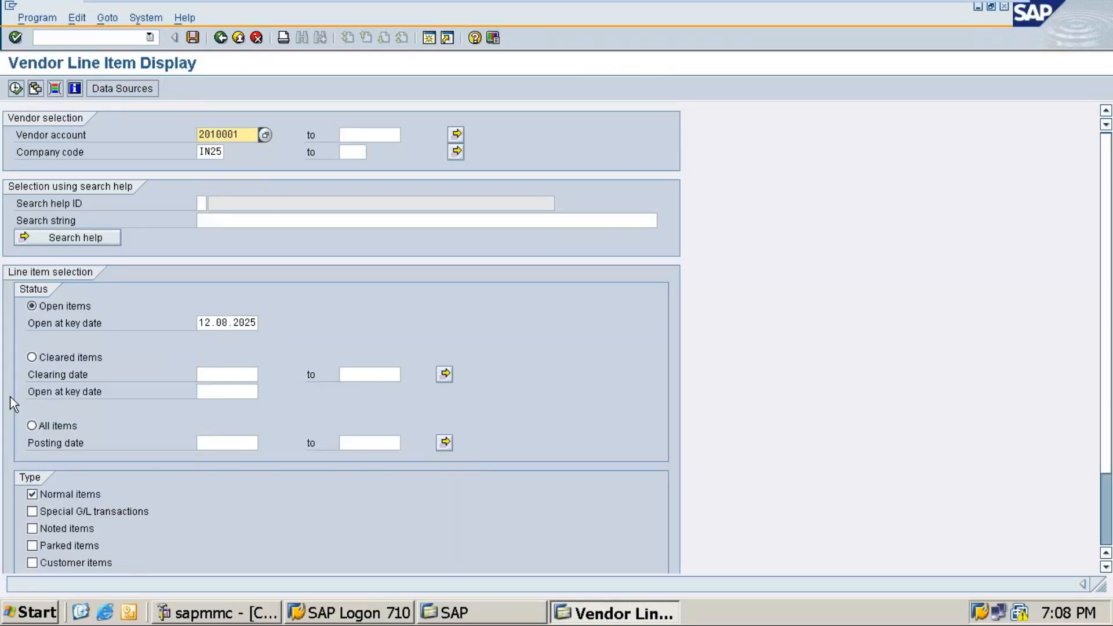
Step: Display the cleared line items of vendor Alka Pvt Ltd in company code IN25 with clearing date 12.08.2025
left_click(32, 358)
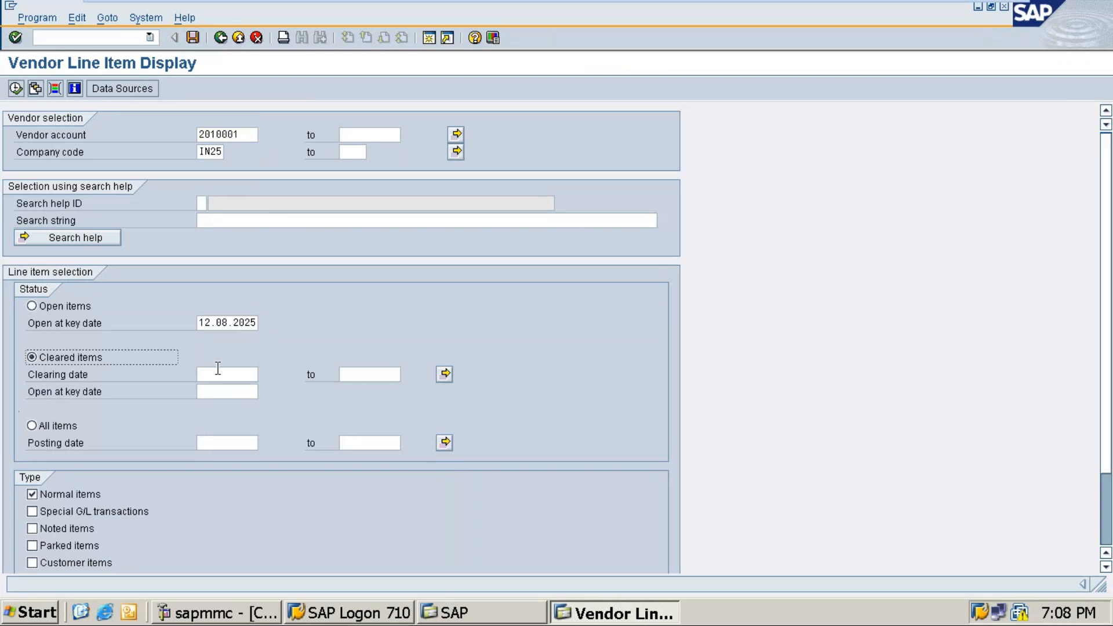
left_click(218, 369)
left_click(267, 374)
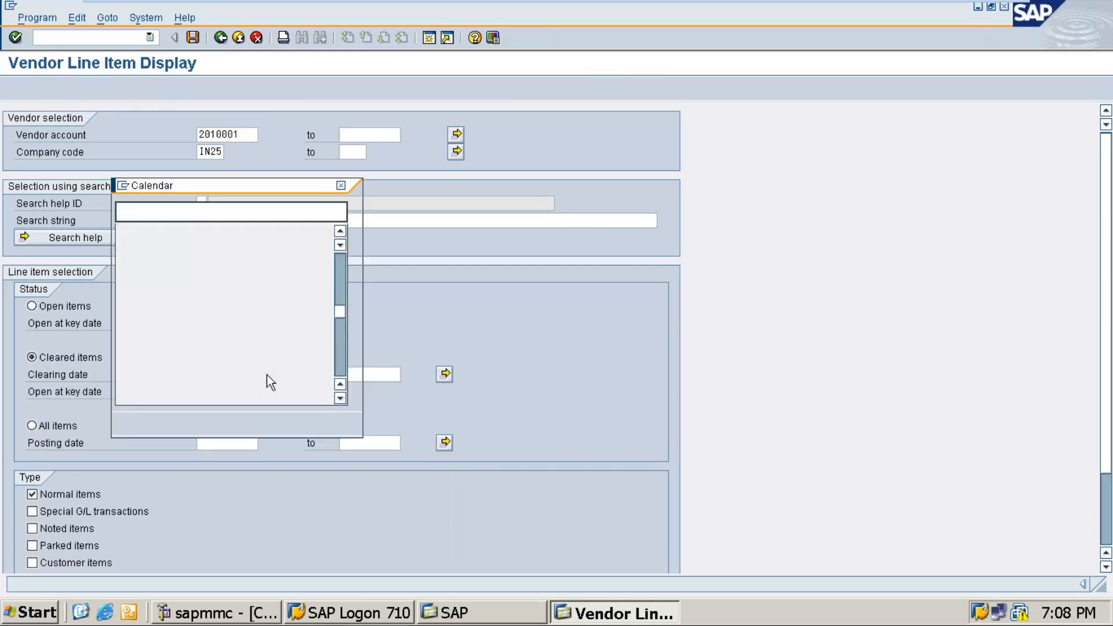
double_click(198, 324)
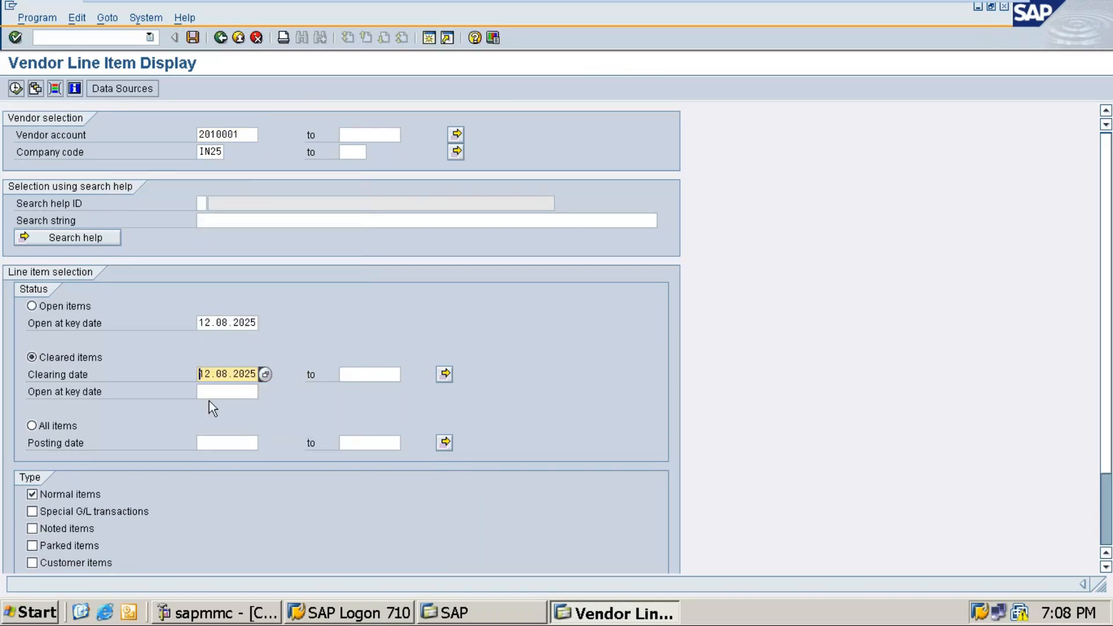
left_click(16, 89)
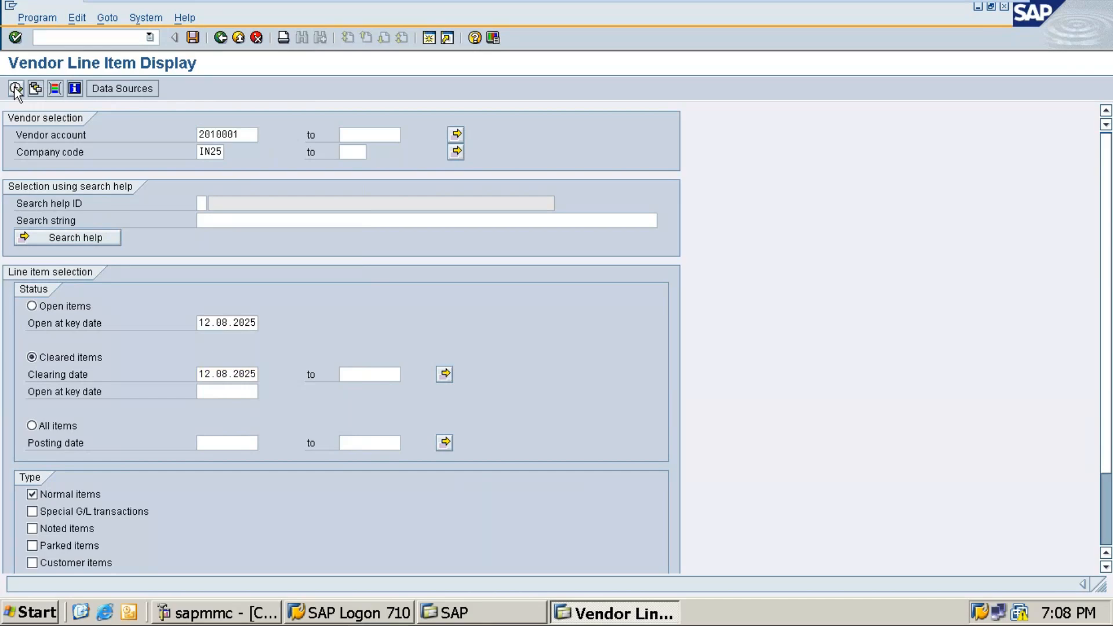
left_click(16, 89)
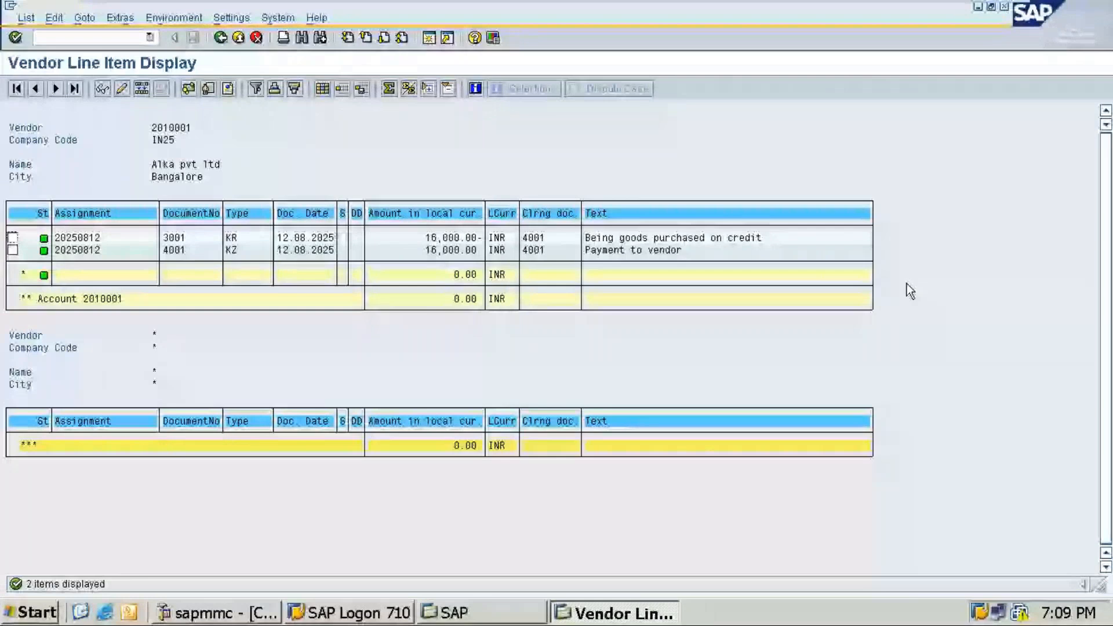
Step: Leave the line item list and change the selection's vendor account to Ajitha Pvt Ltd
left_click(257, 38)
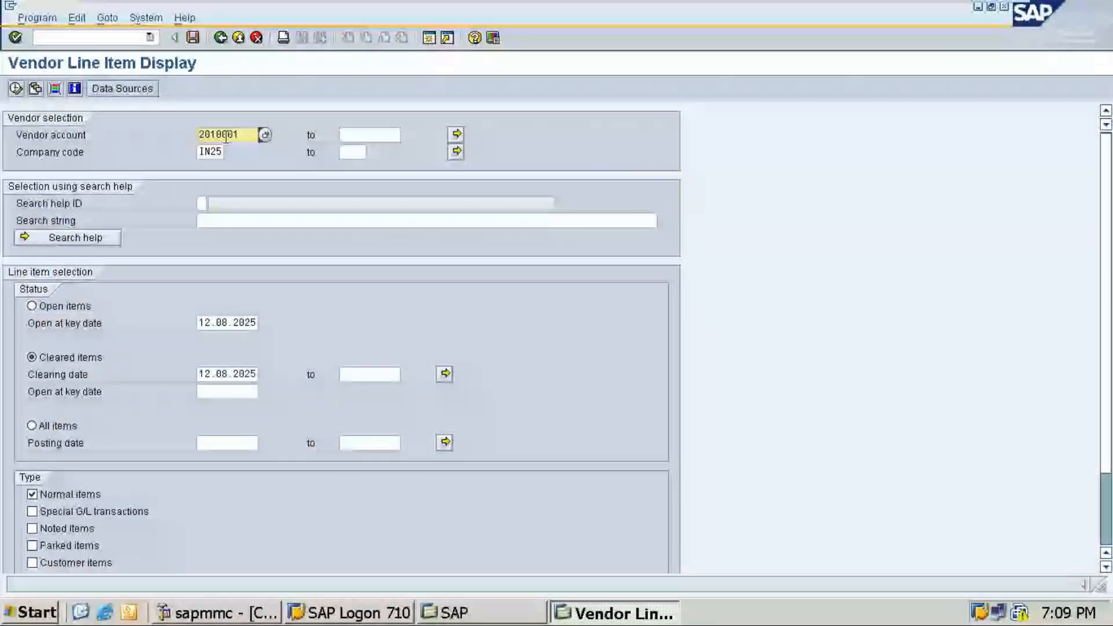
left_click(265, 136)
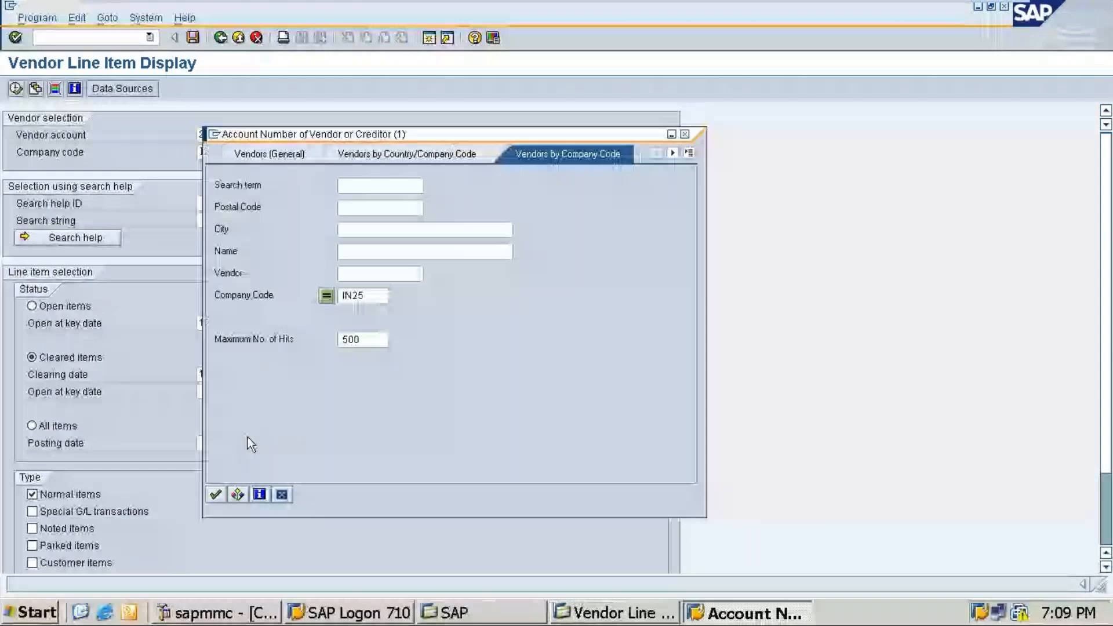
left_click(216, 494)
double_click(232, 146)
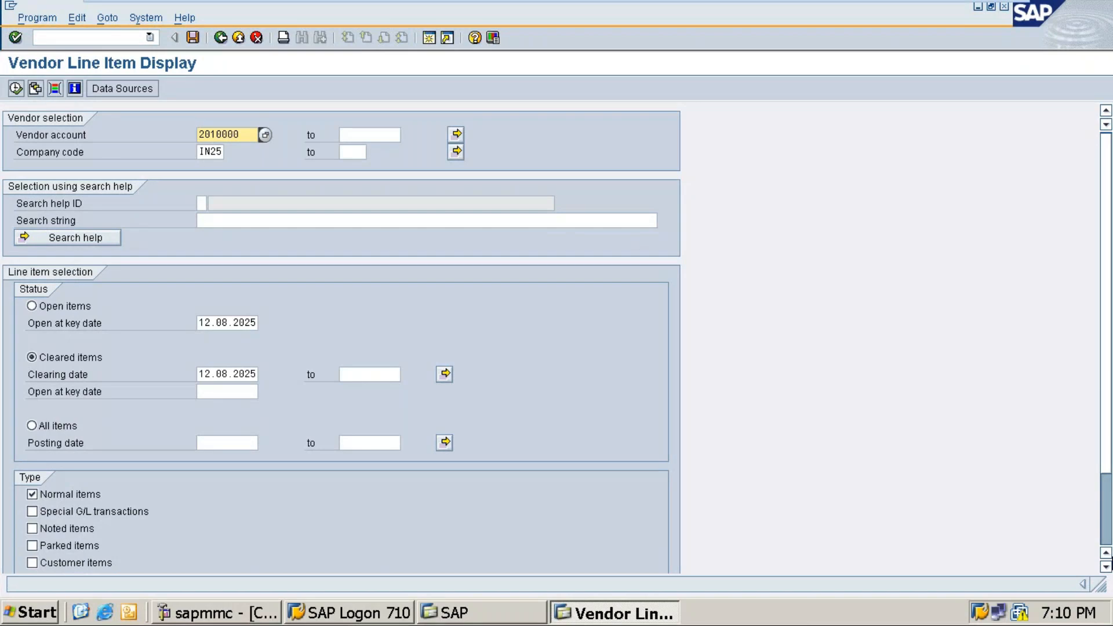
Step: Display the cleared line items of vendor Ajitha Pvt Ltd in company code IN25 and return to the selection screen
left_click(16, 88)
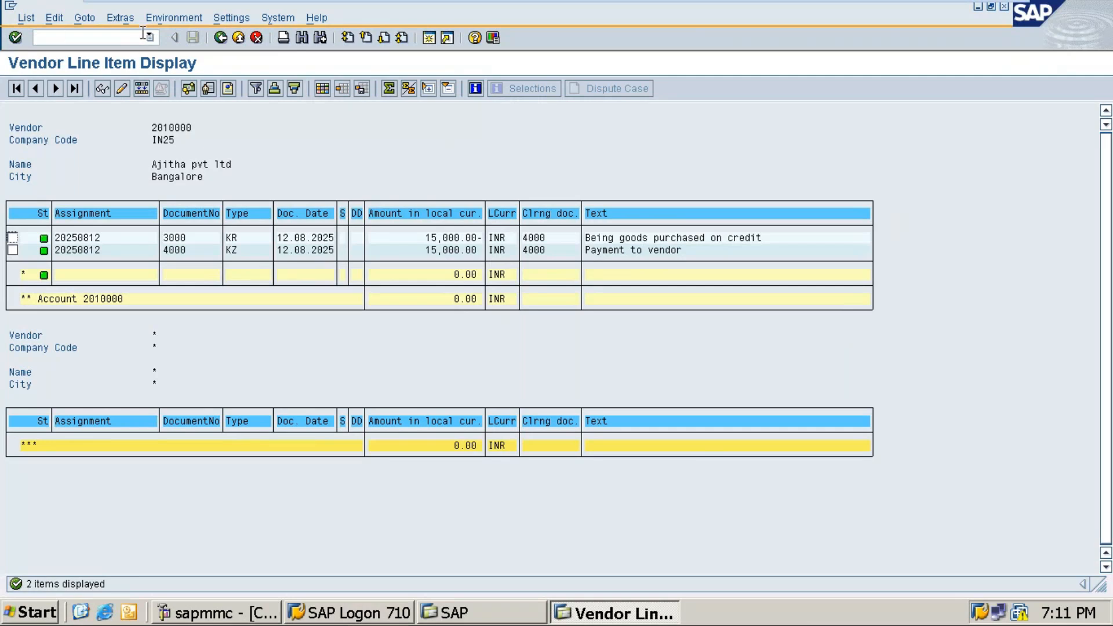
left_click(220, 38)
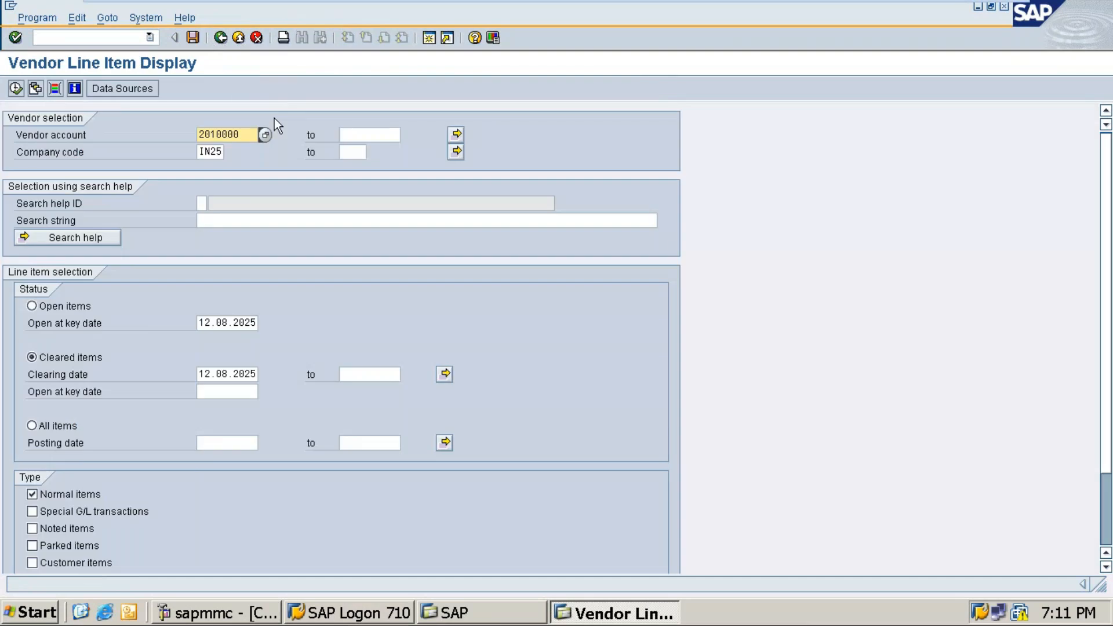
Step: Display the cleared line items of vendor Alka Pvt Ltd in company code IN25 and exit to the SAP Easy Access screen
left_click(265, 135)
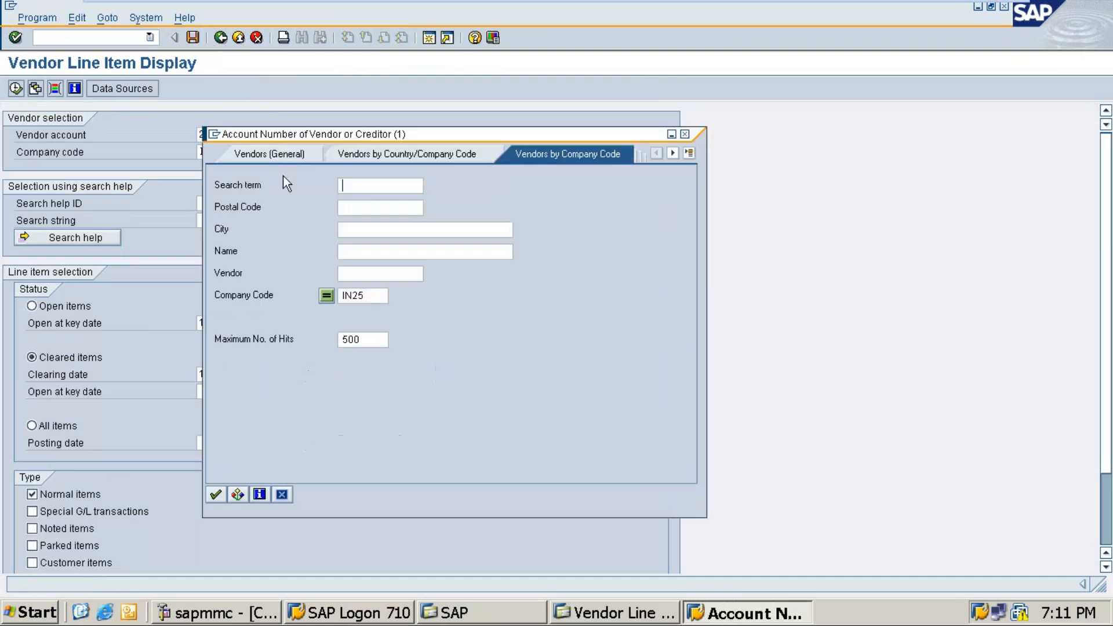
left_click(215, 495)
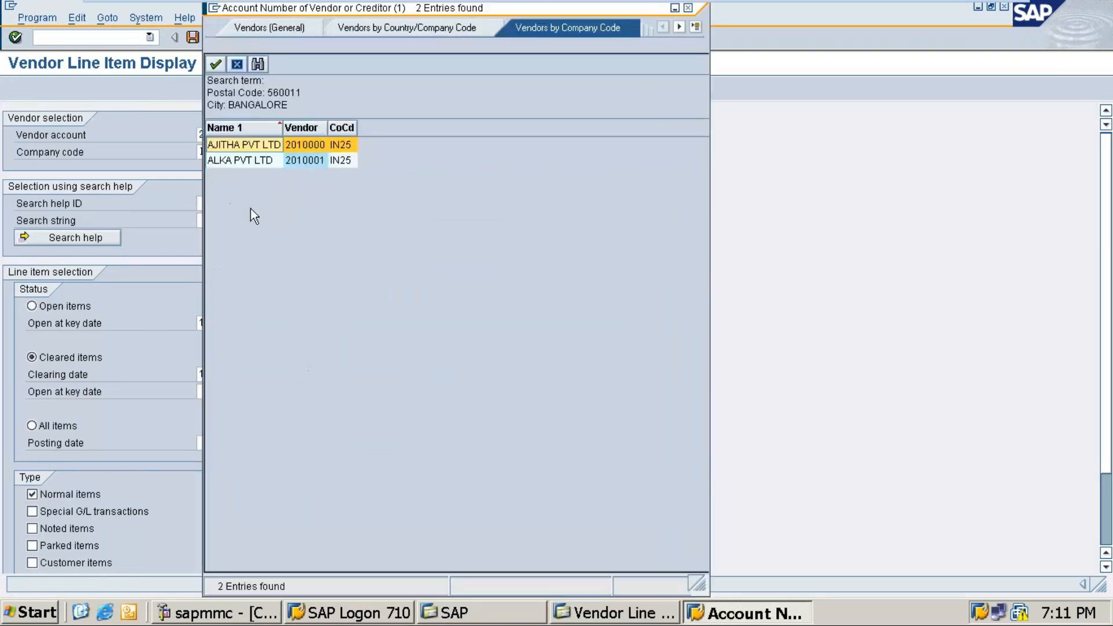
double_click(256, 159)
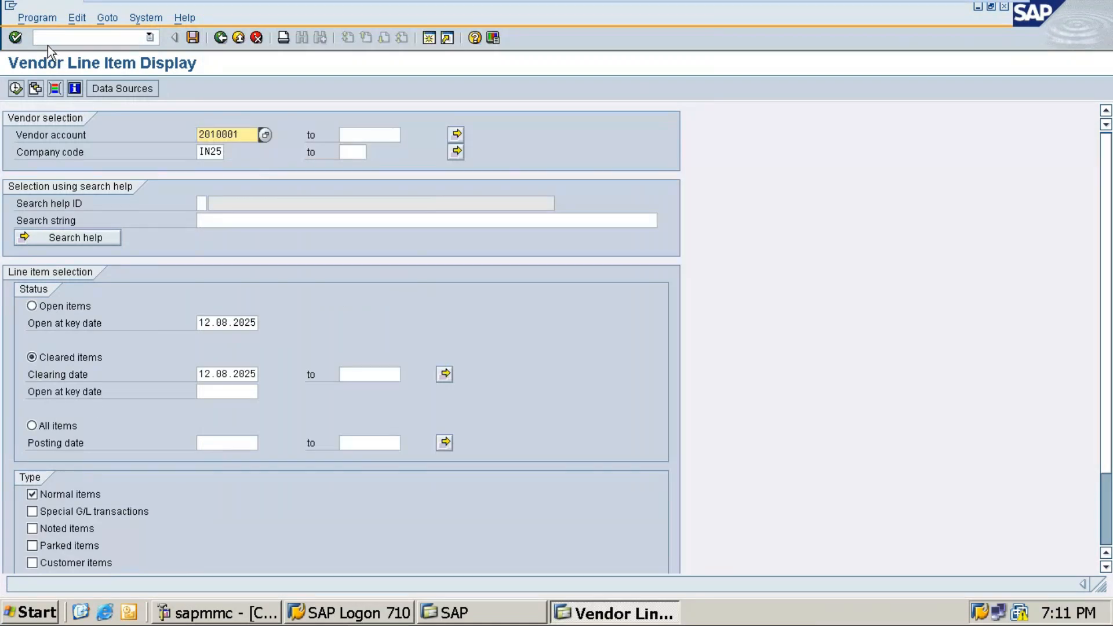
left_click(16, 89)
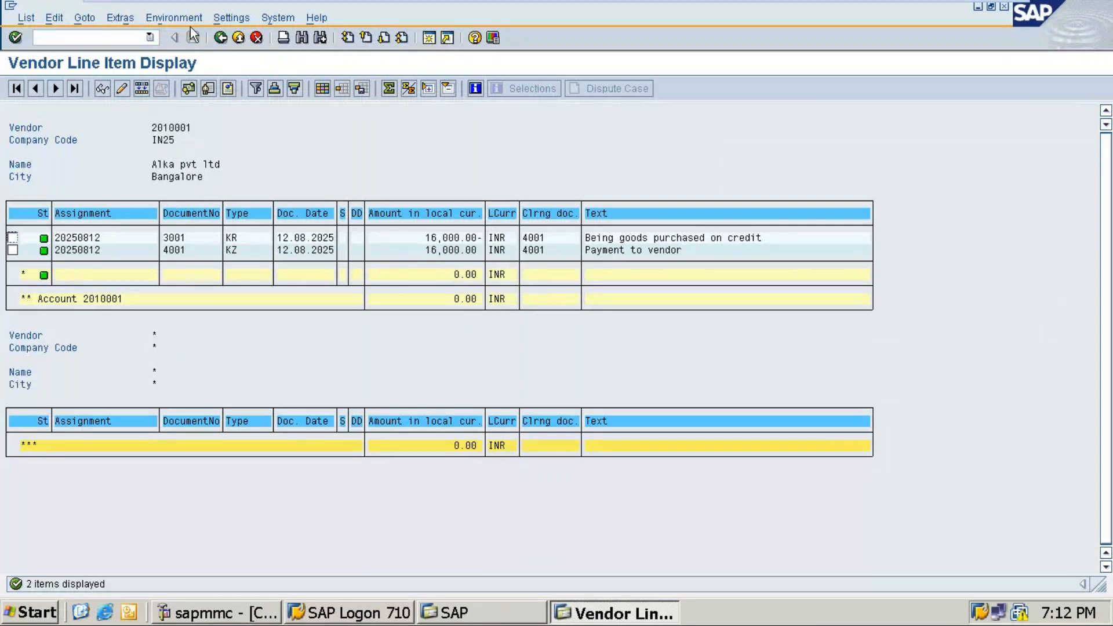
left_click(225, 39)
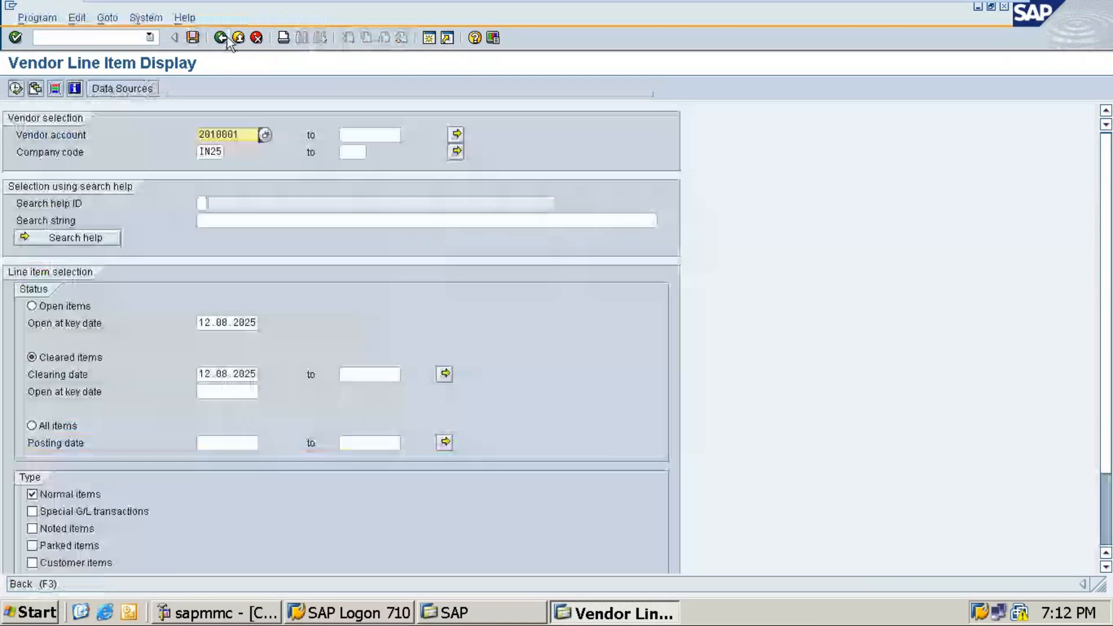
left_click(228, 37)
Step: Switch to the GoTo Meeting window, look through the participant list, and read the chat replies
mouse_move(966, 8)
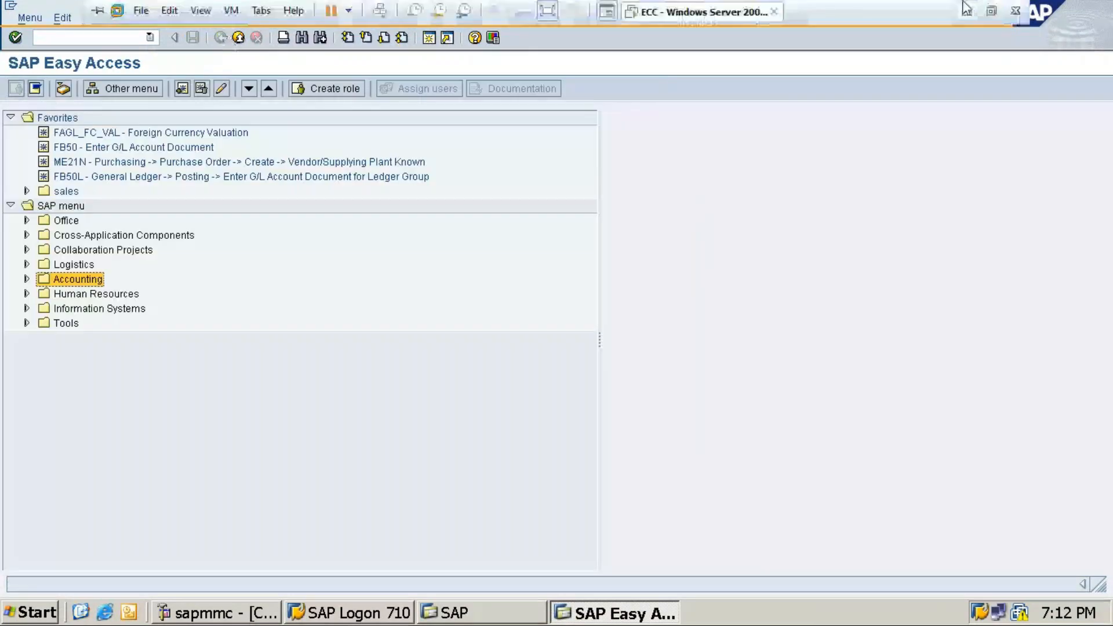
left_click(967, 8)
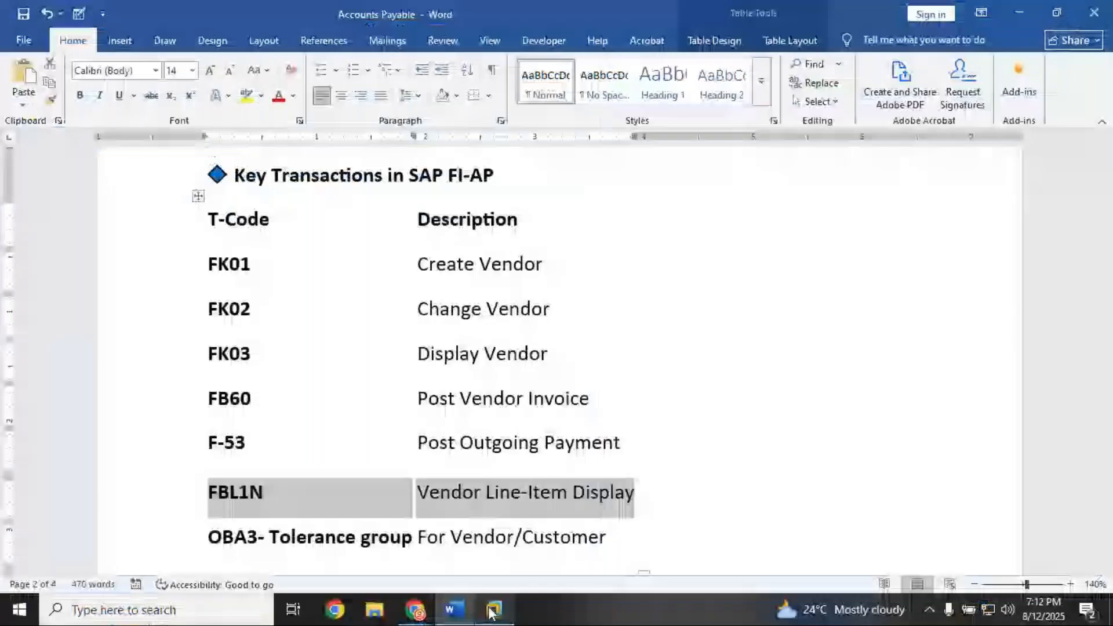
left_click(419, 620)
left_click(390, 534)
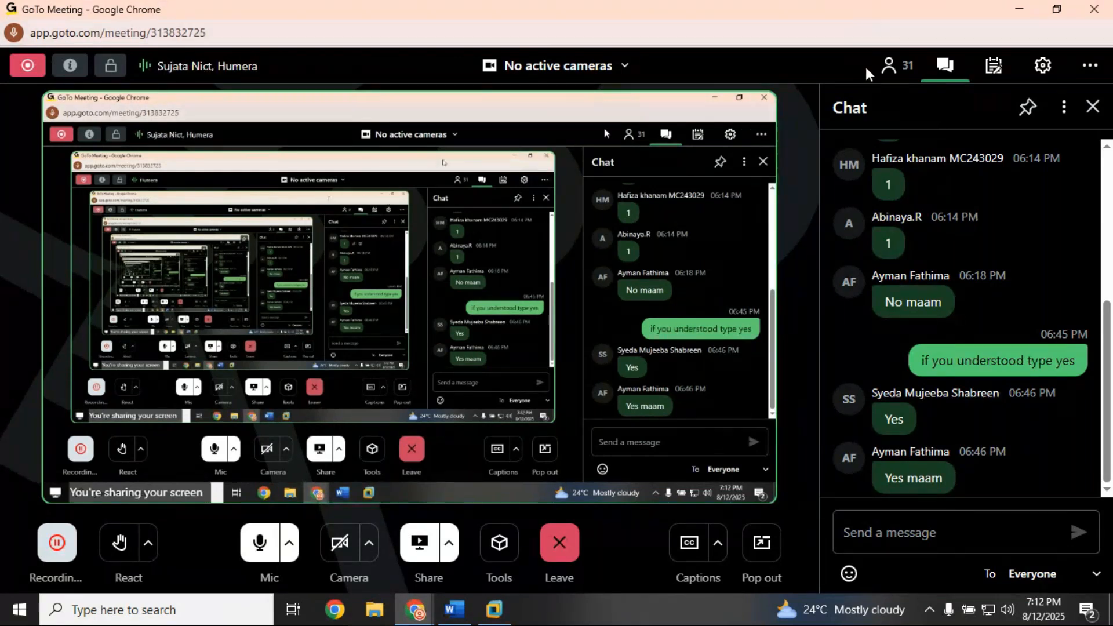
left_click(889, 65)
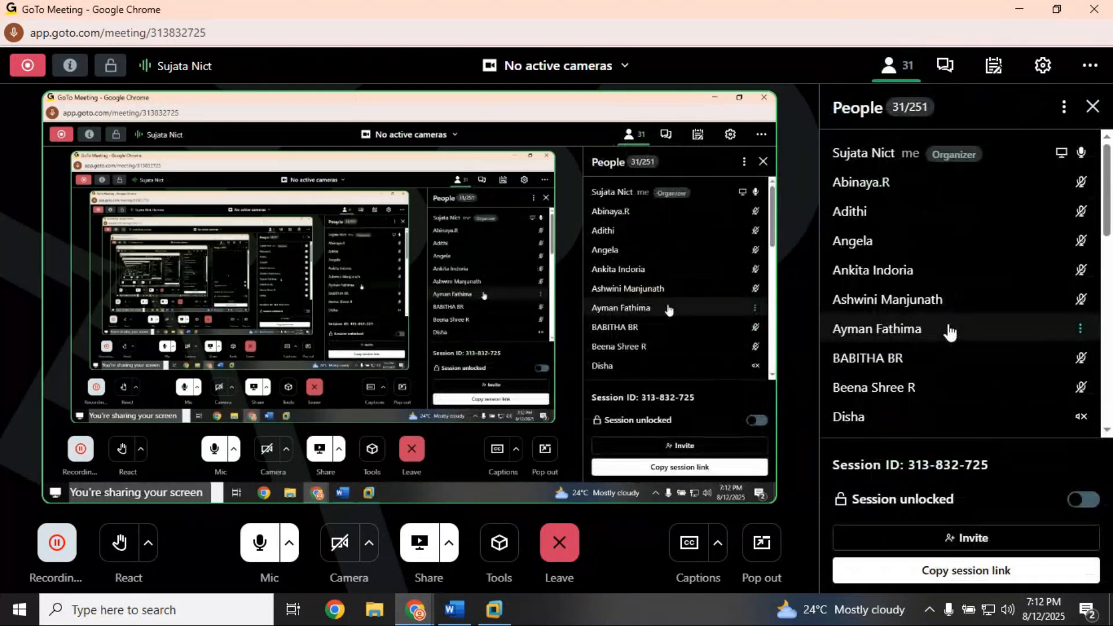
scroll(949, 332, "down", 5)
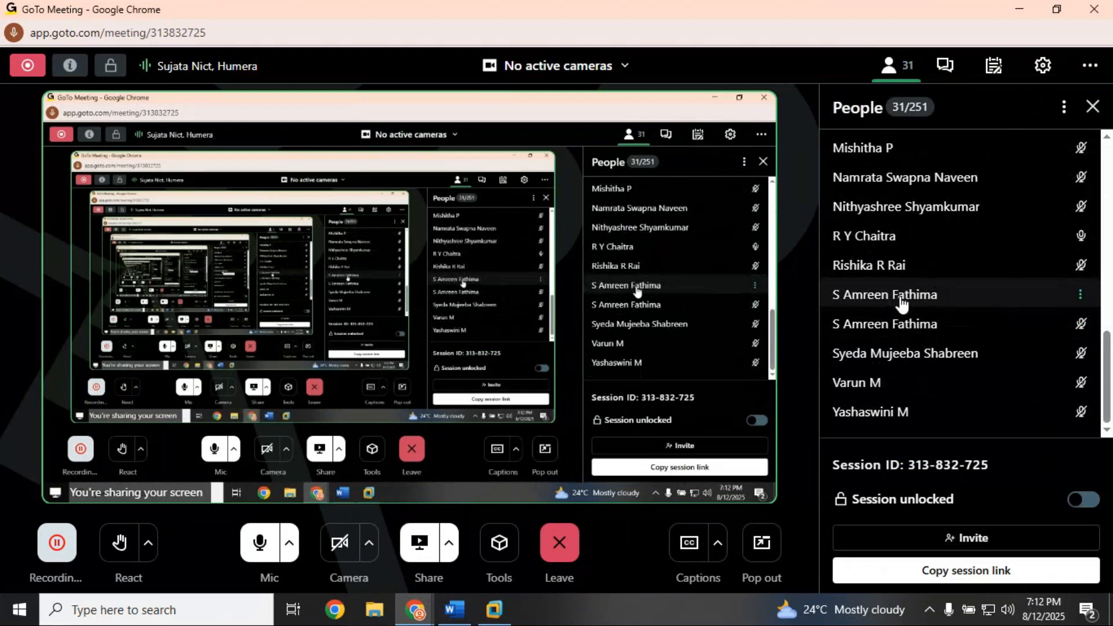
scroll(900, 304, "up", 5)
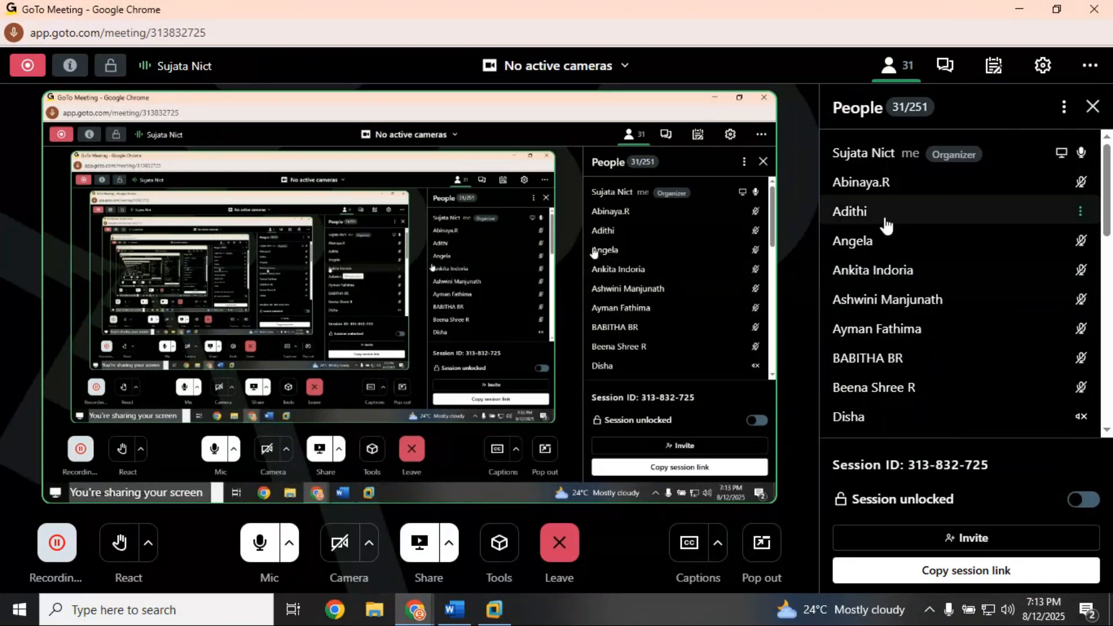
left_click_drag(1108, 223, 1110, 200)
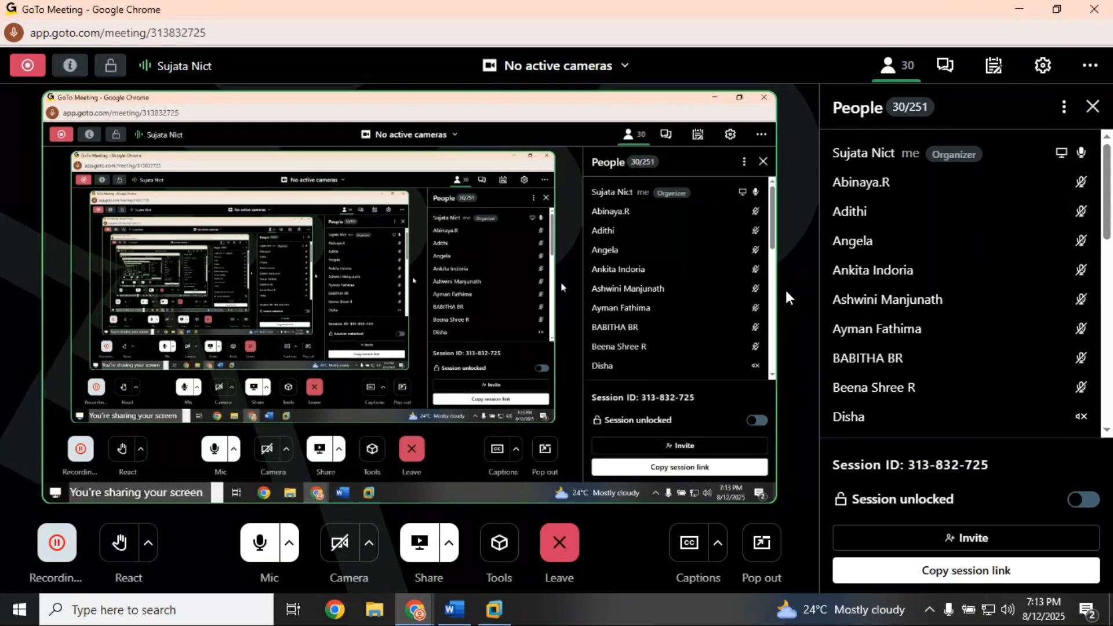
mouse_move(1107, 190)
left_mouse_down()
mouse_move(1108, 398)
mouse_move(1110, 182)
left_mouse_up()
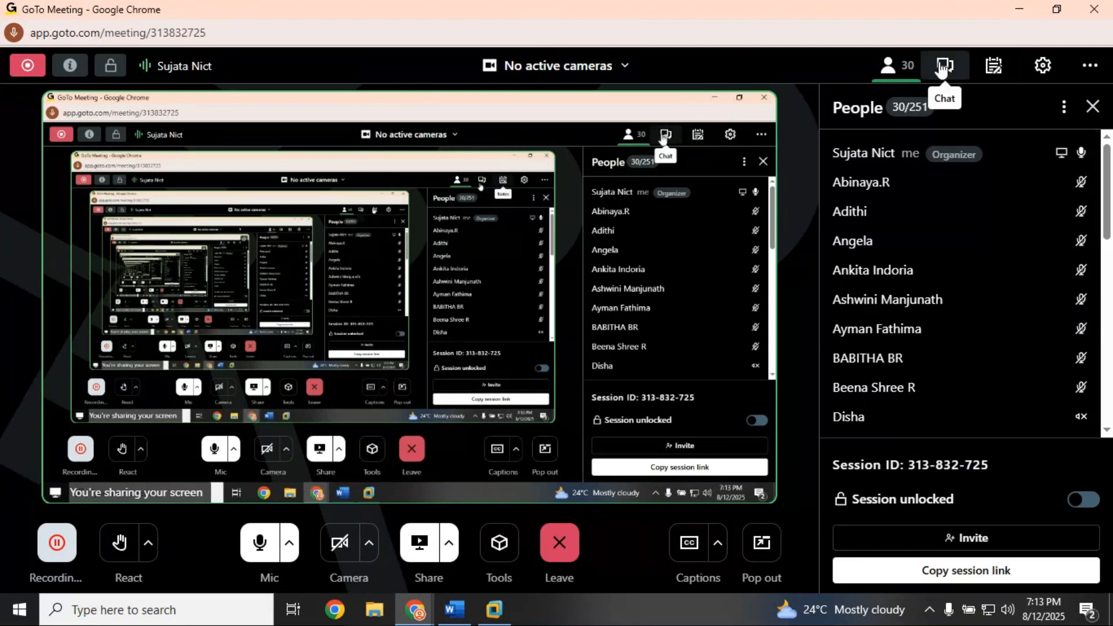
left_click(943, 67)
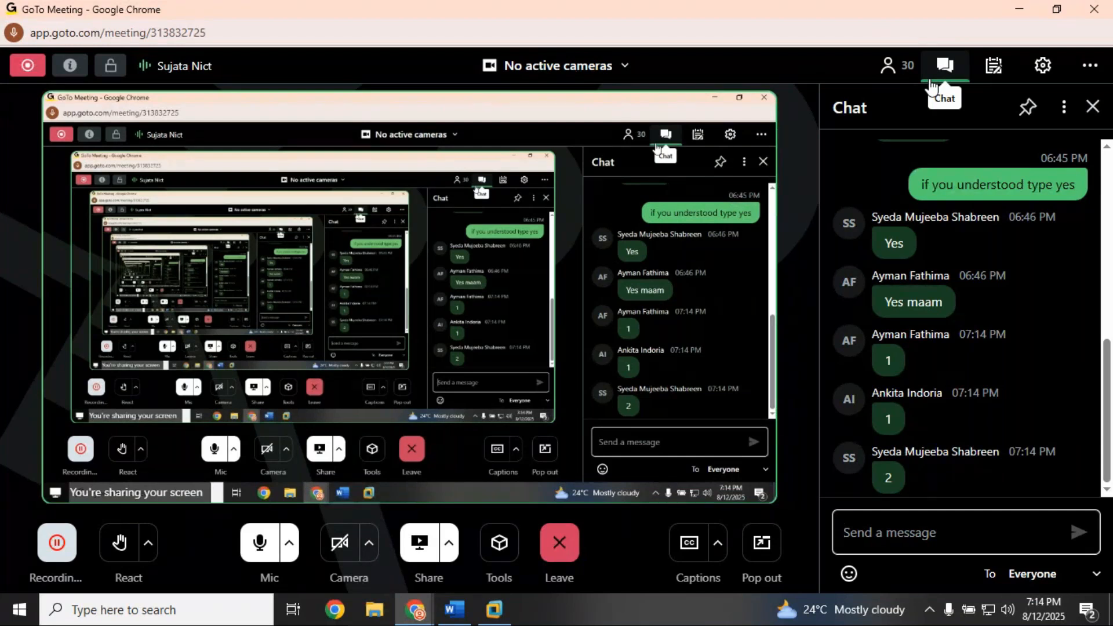
Step: Return to SAP, run transaction SPRO, and open the SAP Reference IMG
left_click(455, 609)
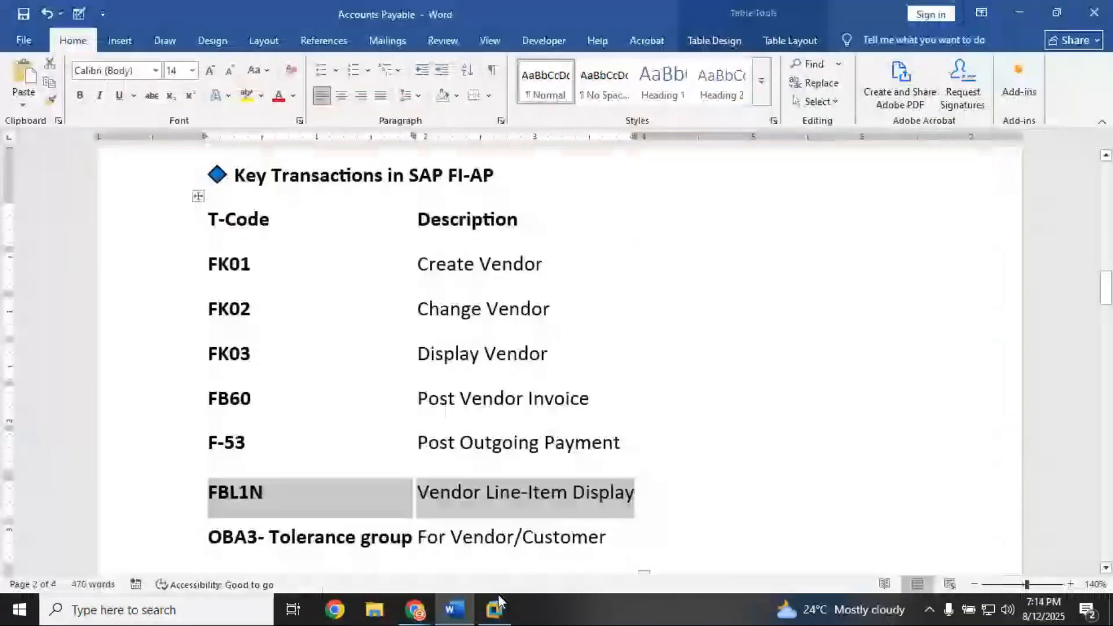
left_click(499, 594)
type("/")
key("BackSpace")
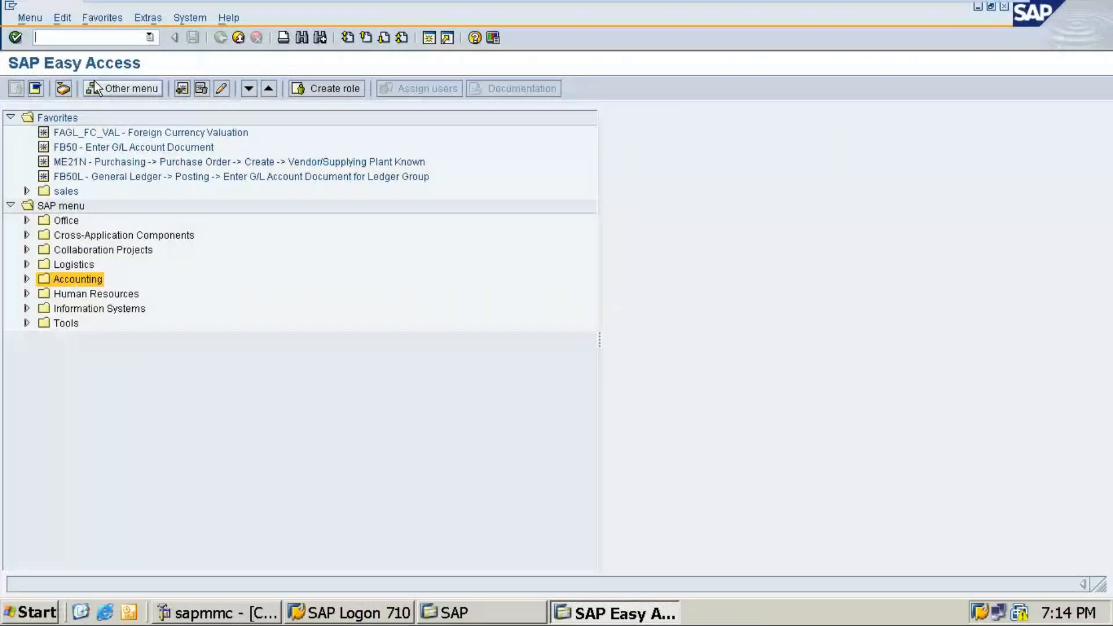
type("spro")
key("Return")
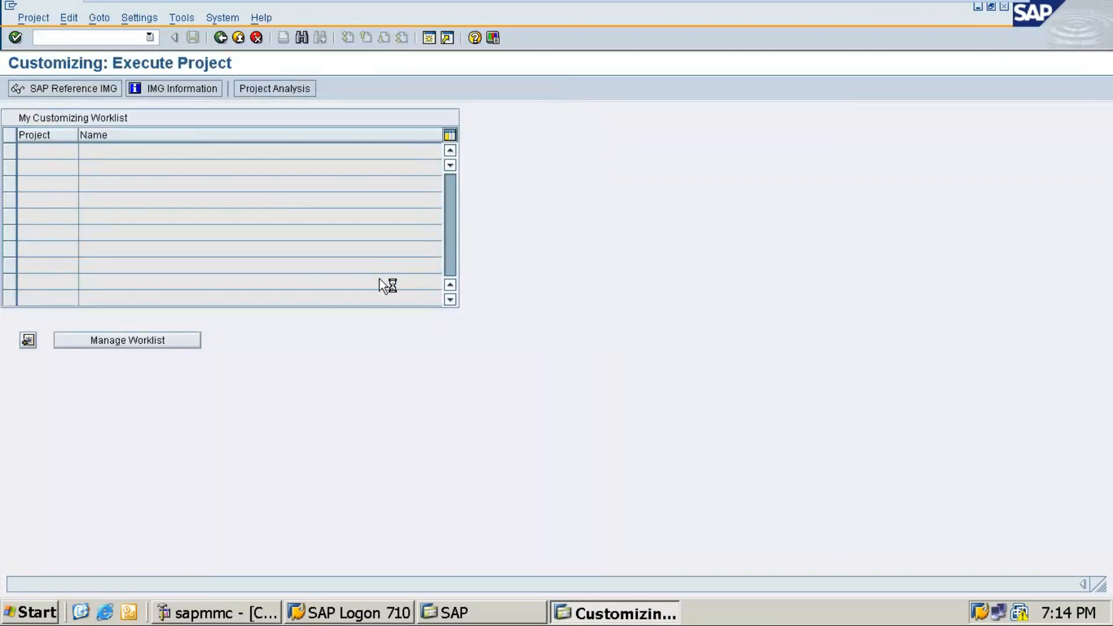
Step: Check the GoTo Meeting chat for new messages and return to the SAP Implementation Guide
left_click(975, 7)
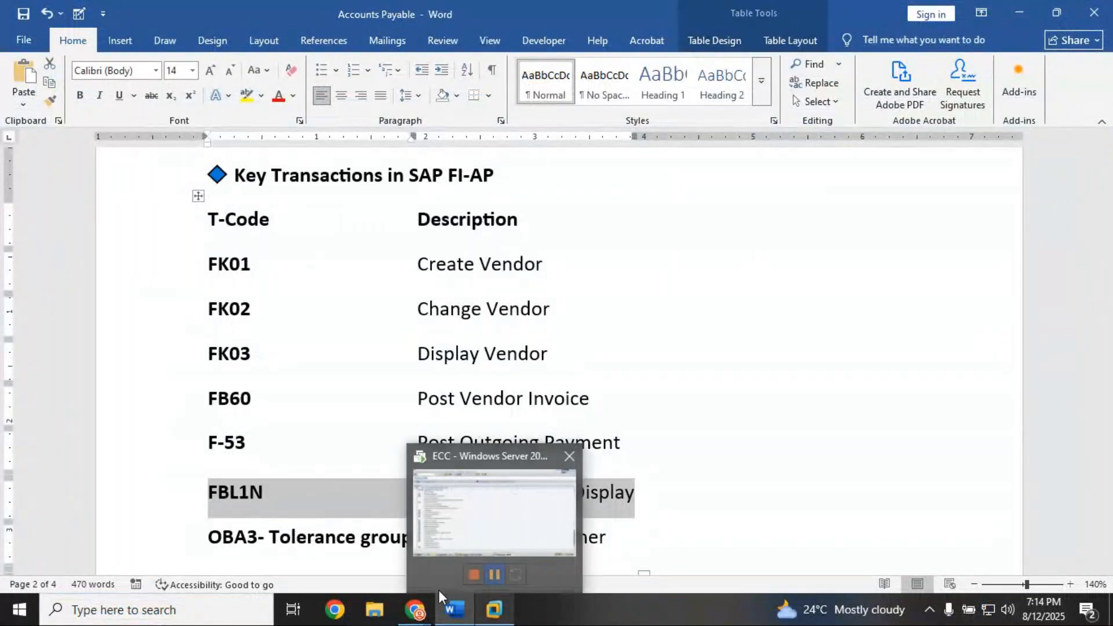
mouse_move(422, 608)
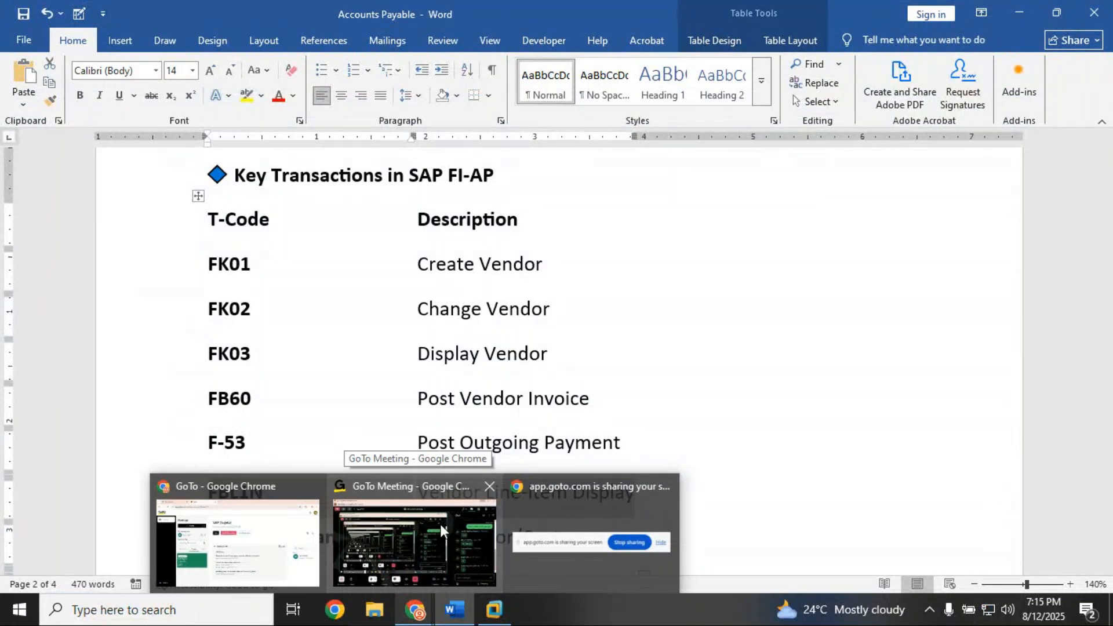
left_click(440, 524)
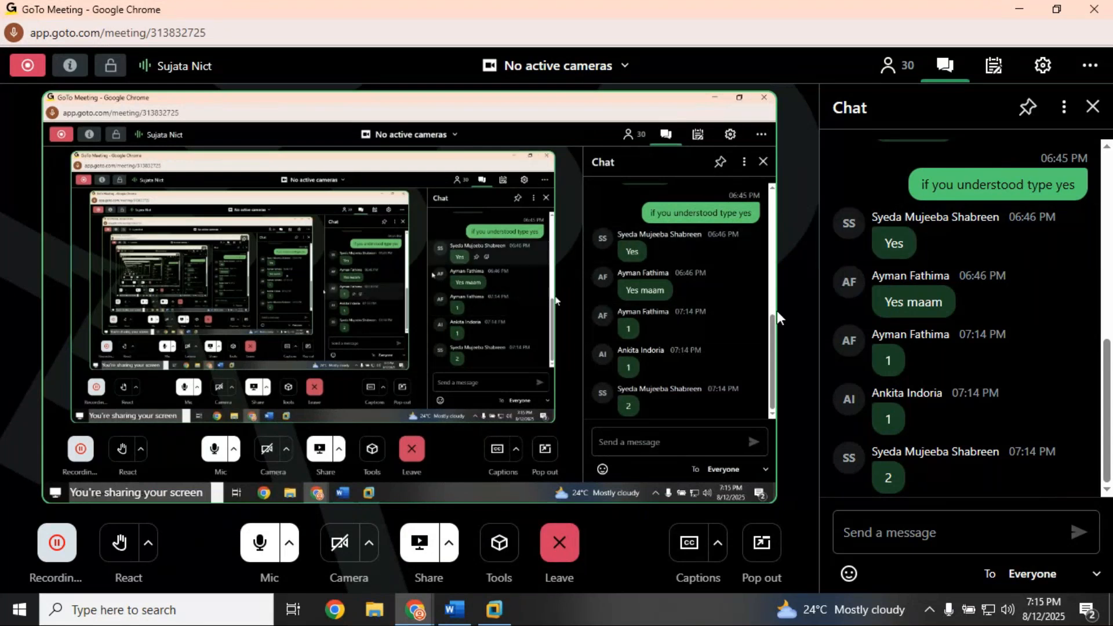
left_click(1020, 10)
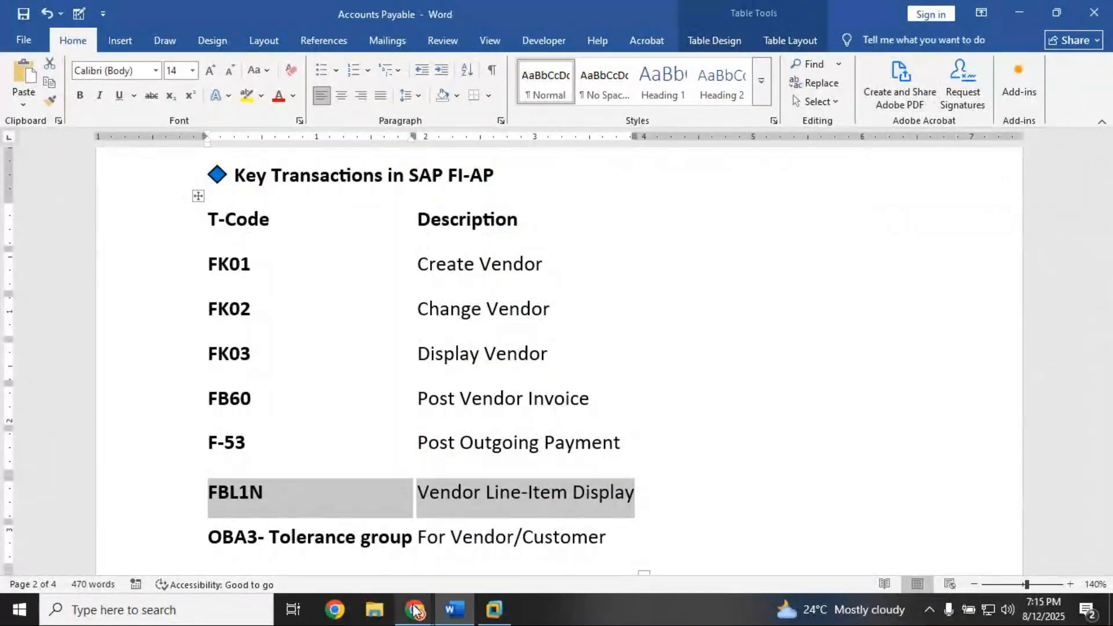
key("alt+Tab")
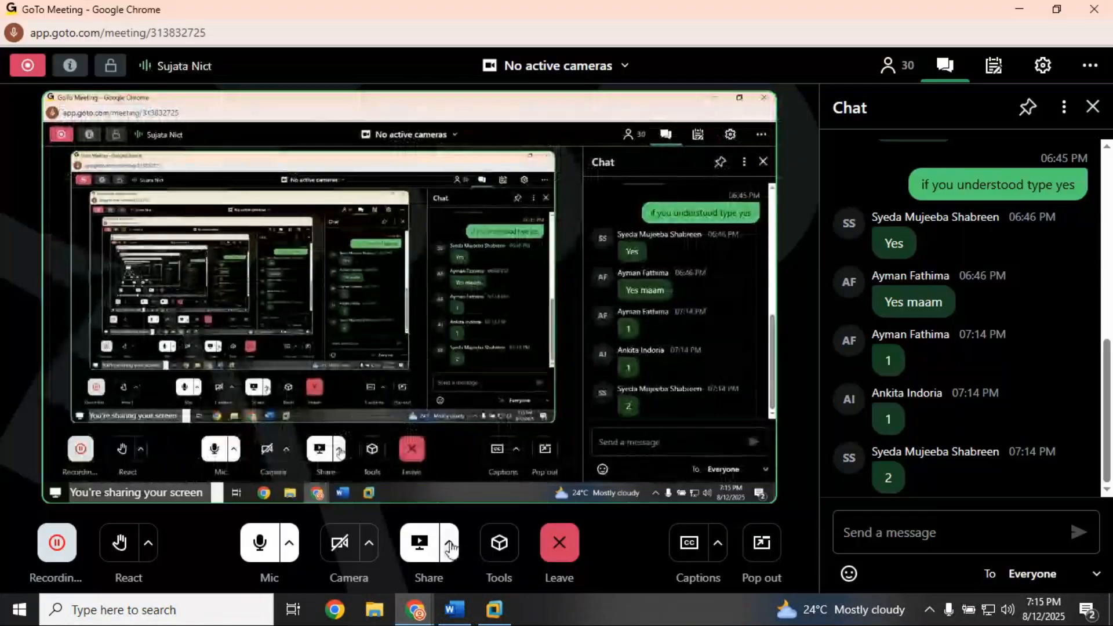
mouse_move(917, 373)
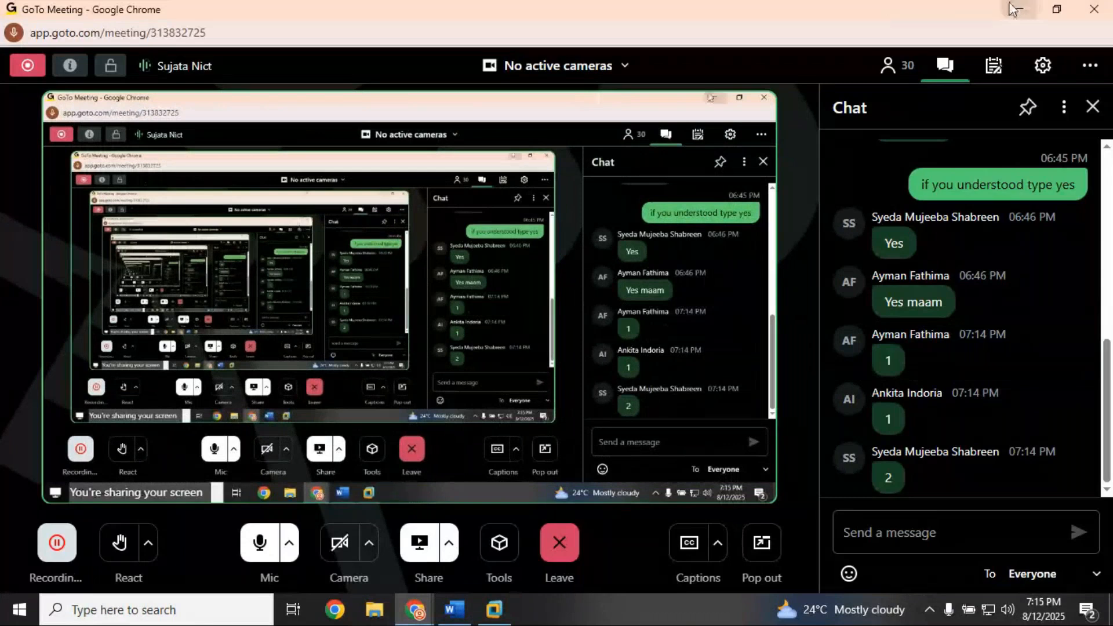
mouse_move(919, 290)
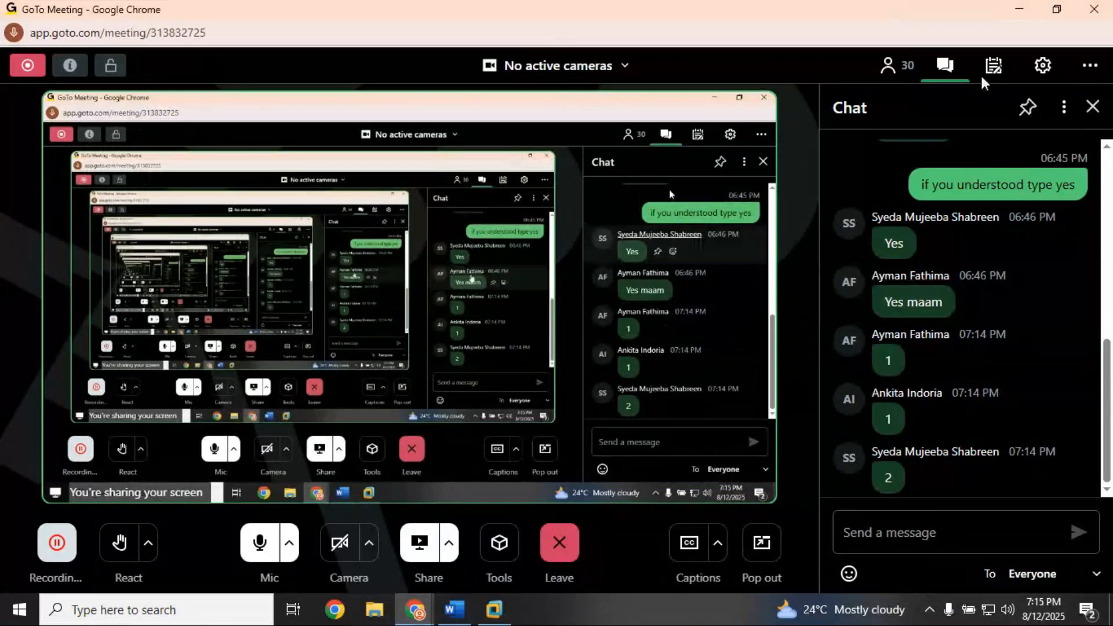
left_click(1019, 10)
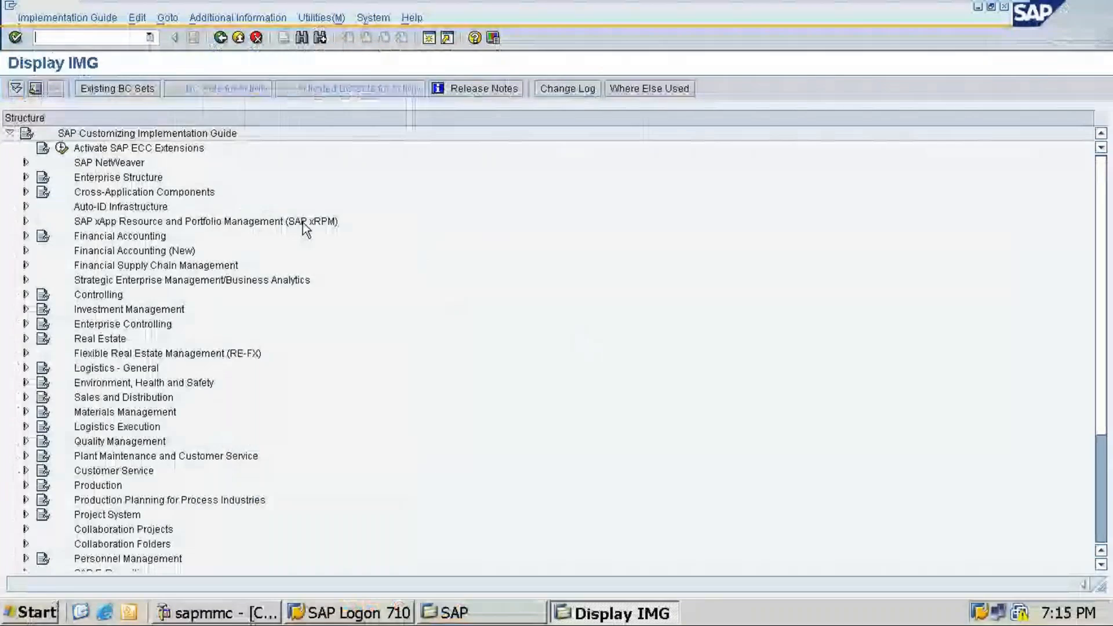
Step: Expand Financial Accounting, Accounts Receivable and Accounts Payable, Customer Accounts, and Master Data down to Preparations for Creating Customer Master Data
left_click(26, 236)
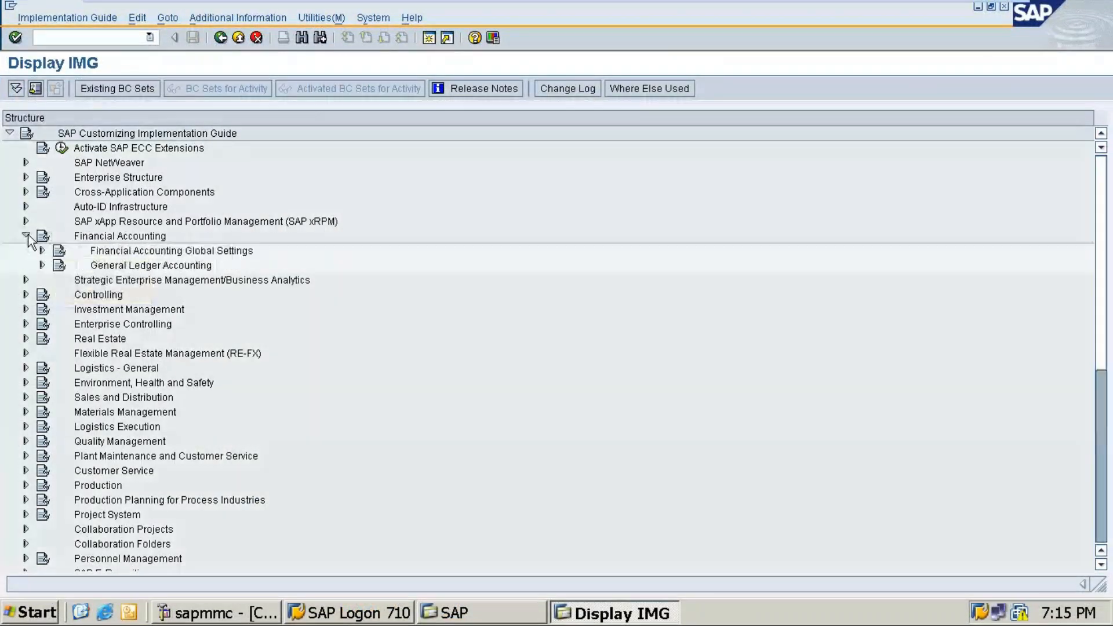
left_click(42, 281)
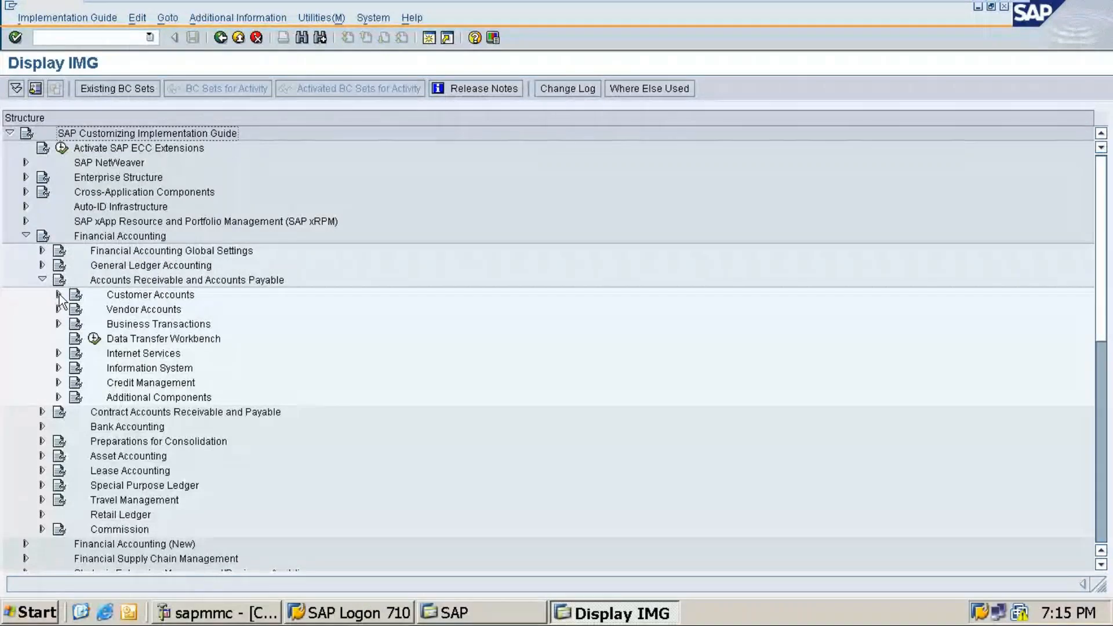
left_click(58, 295)
left_click(75, 309)
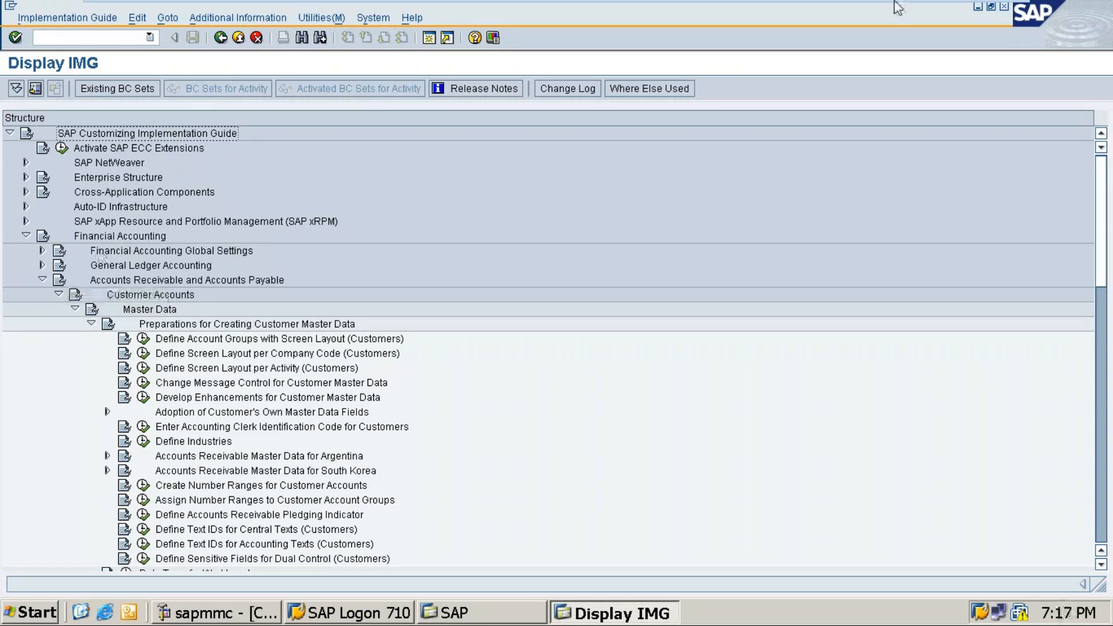
Step: Switch from SAP to the GoTo Meeting window, check its chat, and return to the Accounts Payable document in Word
mouse_move(929, 18)
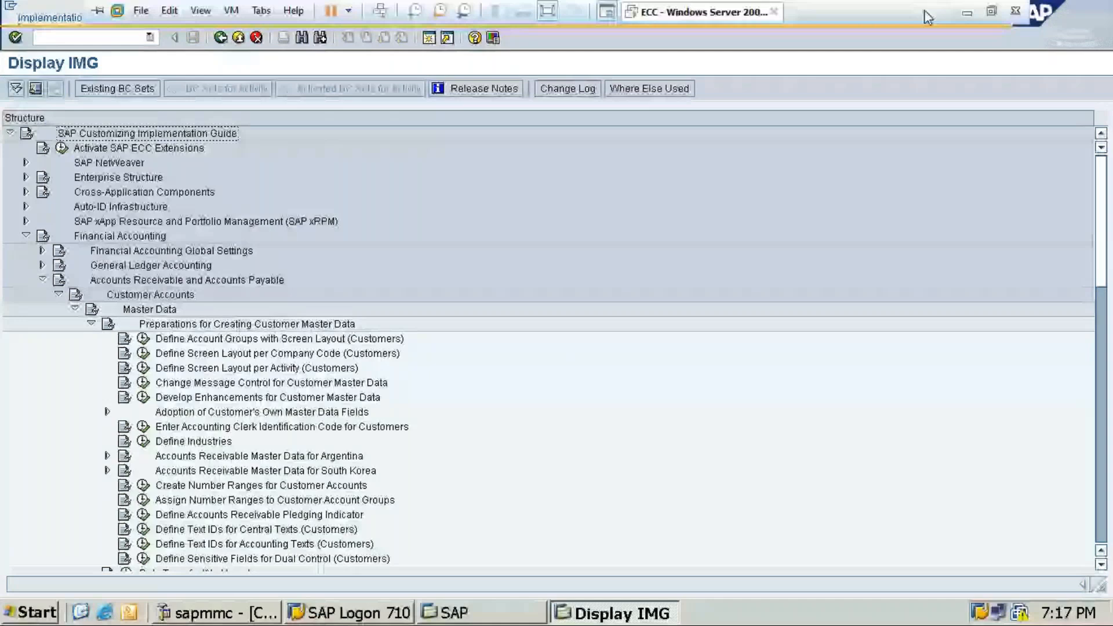
left_click(967, 18)
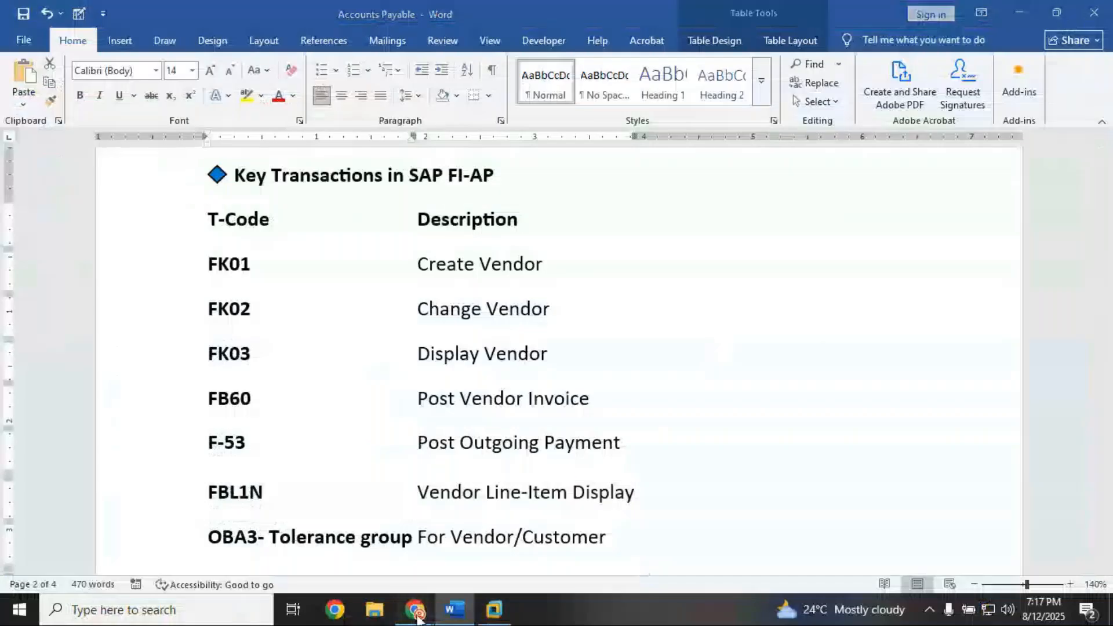
mouse_move(417, 614)
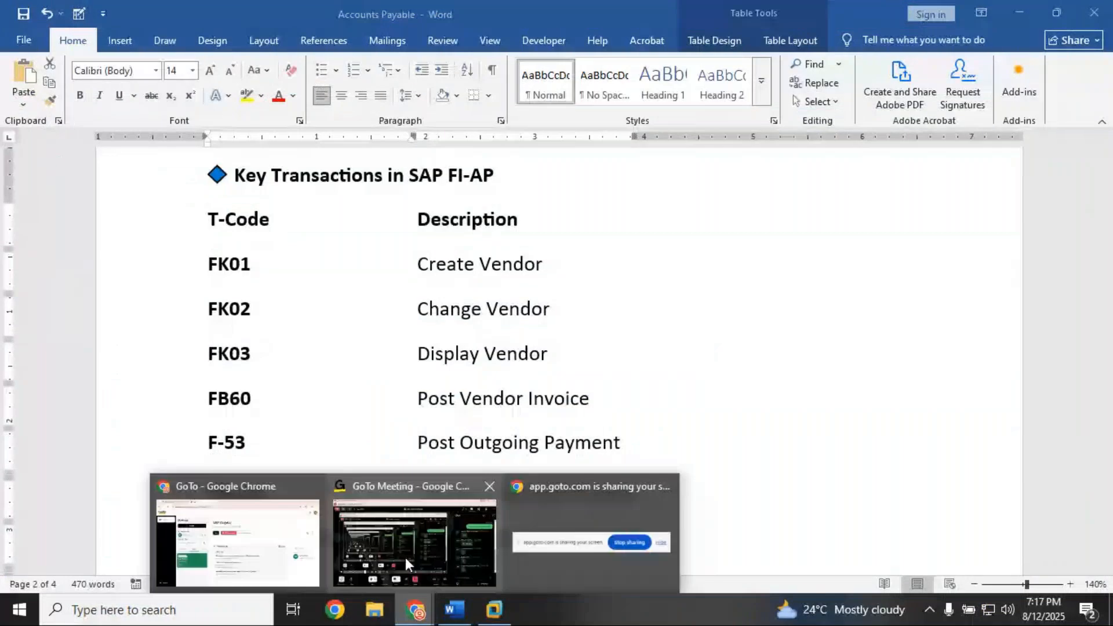
left_click(405, 558)
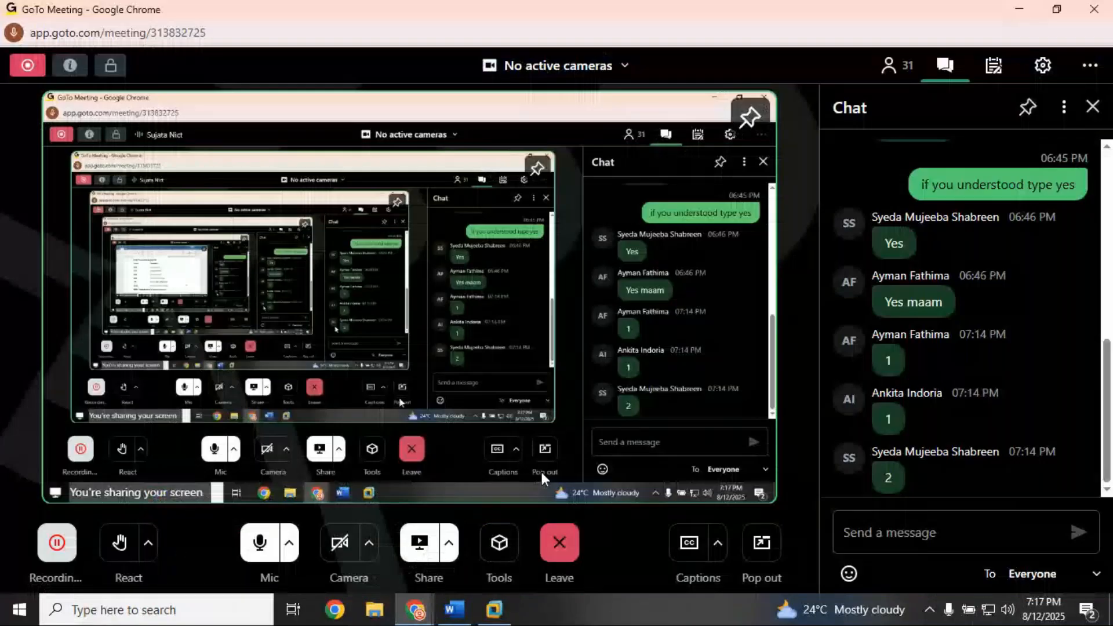
left_click(1021, 13)
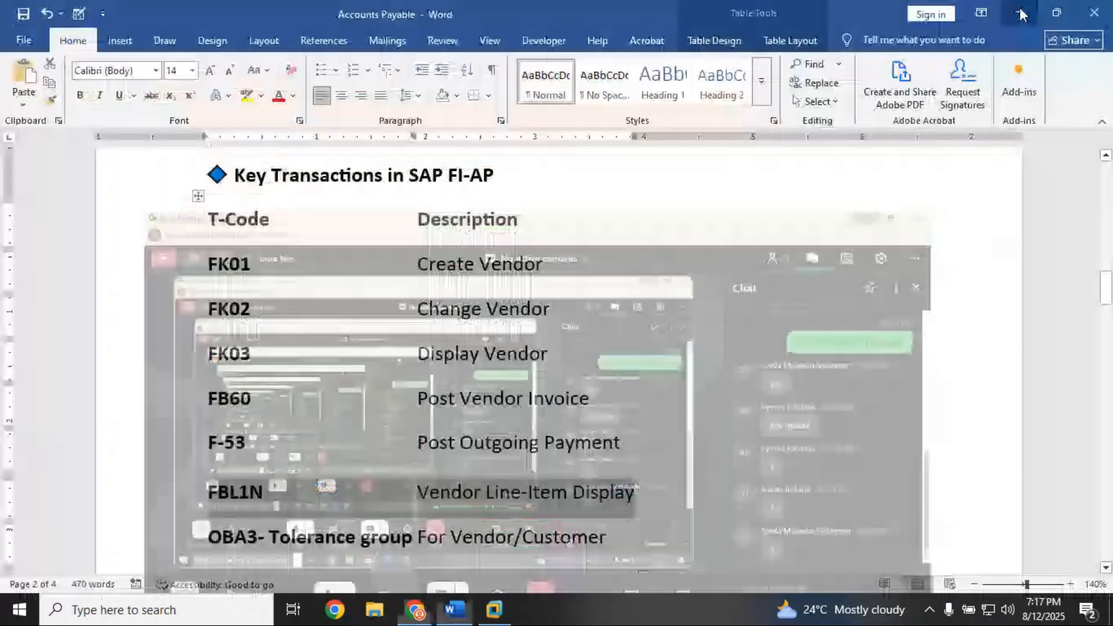
Step: Switch from Word back to the SAP Implementation Guide, and collapse and re-expand the Financial Accounting node
scroll(398, 491, "down", 6)
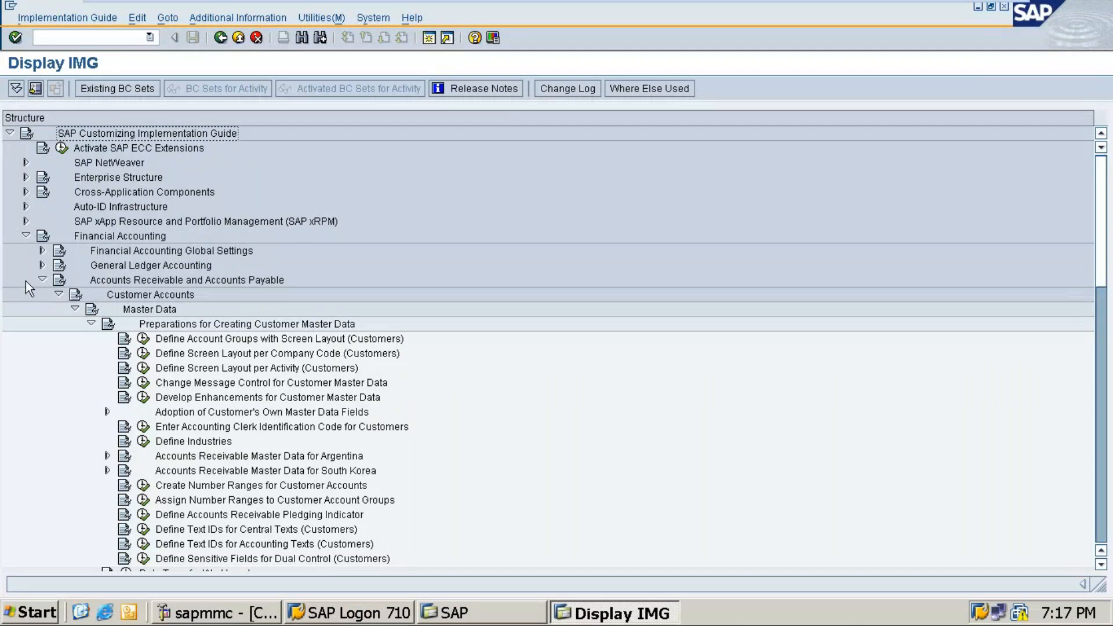
left_click(25, 236)
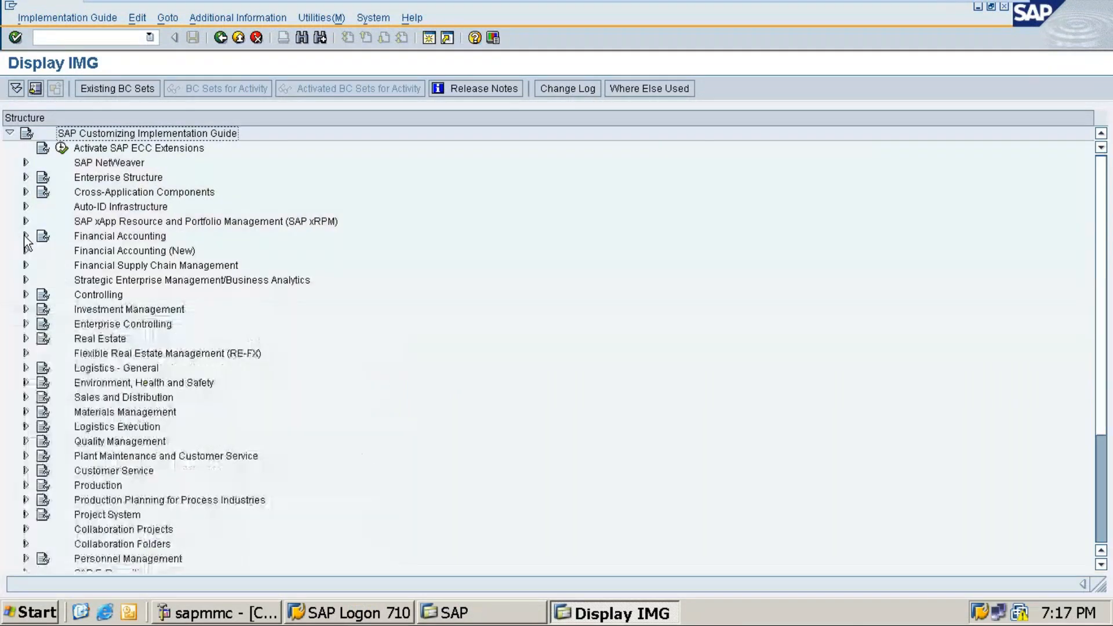
left_click(26, 235)
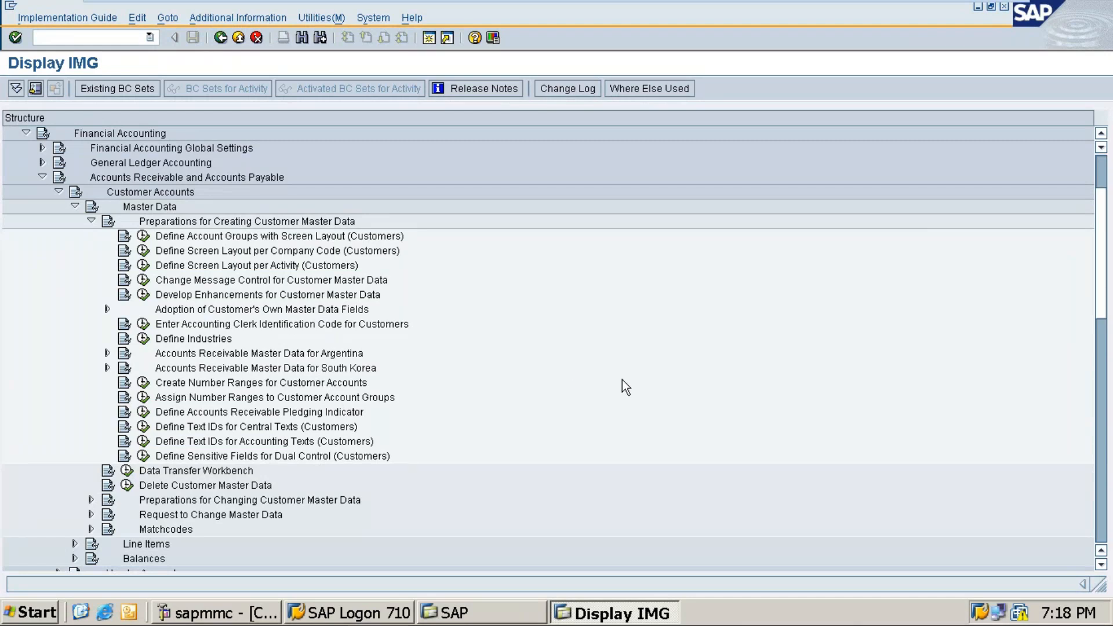
left_click(143, 238)
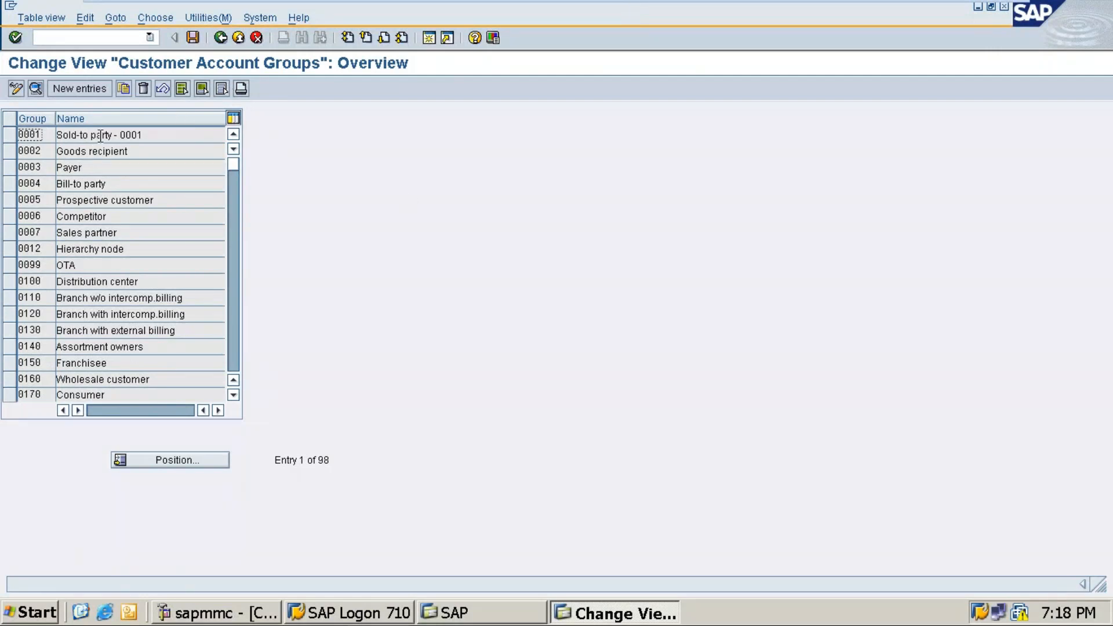
left_click(73, 88)
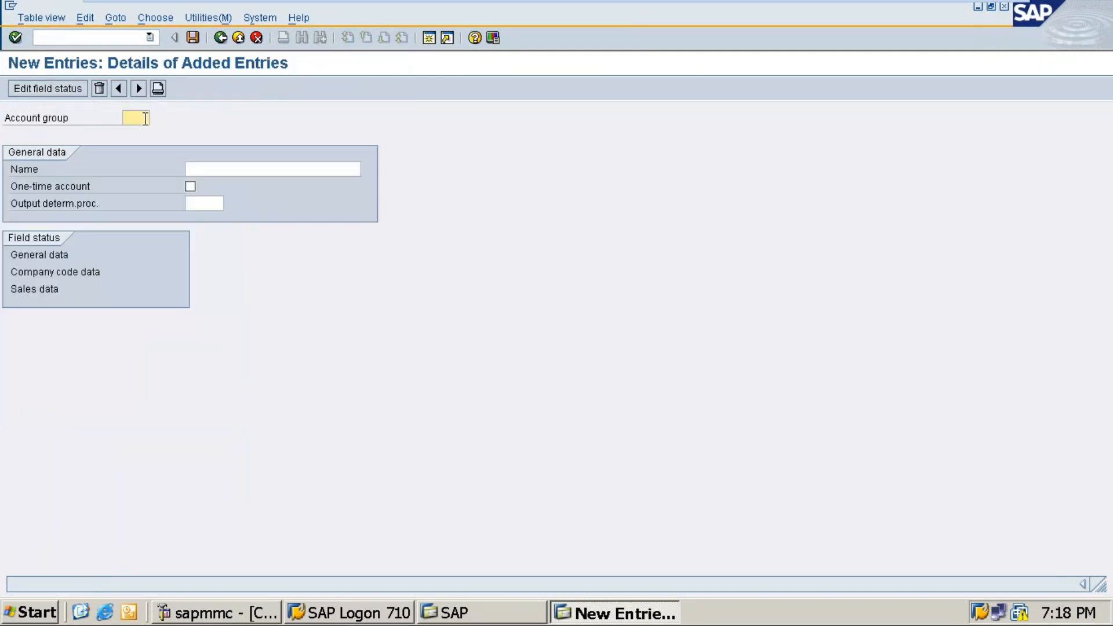
type("INCU")
left_click(224, 169)
type("d")
key("BackSpace")
type("D")
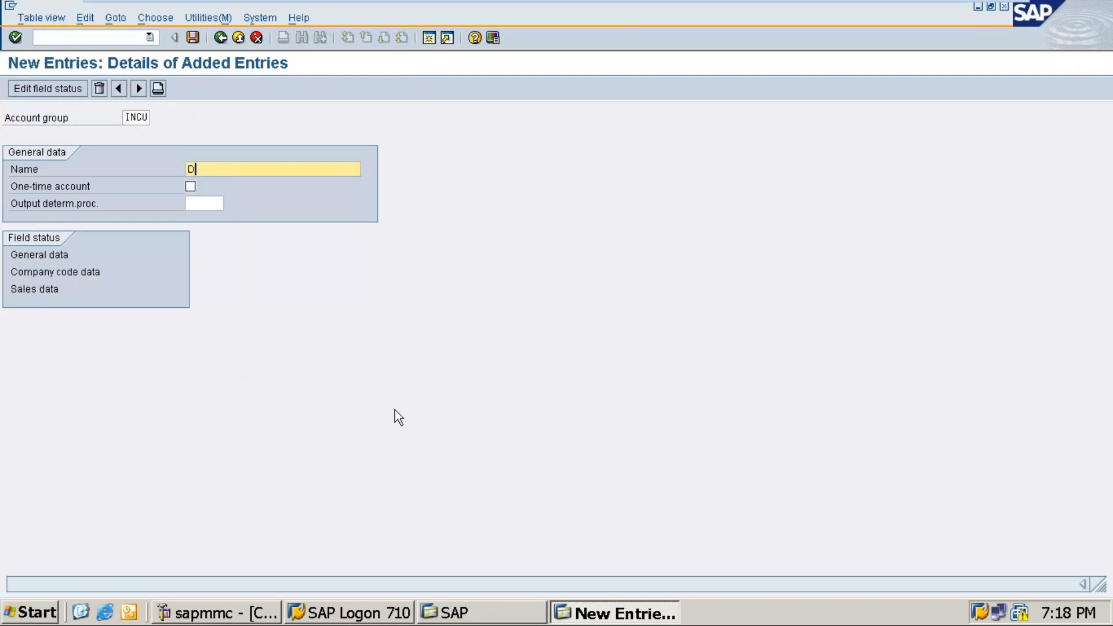
type("omestic Customer for IN25")
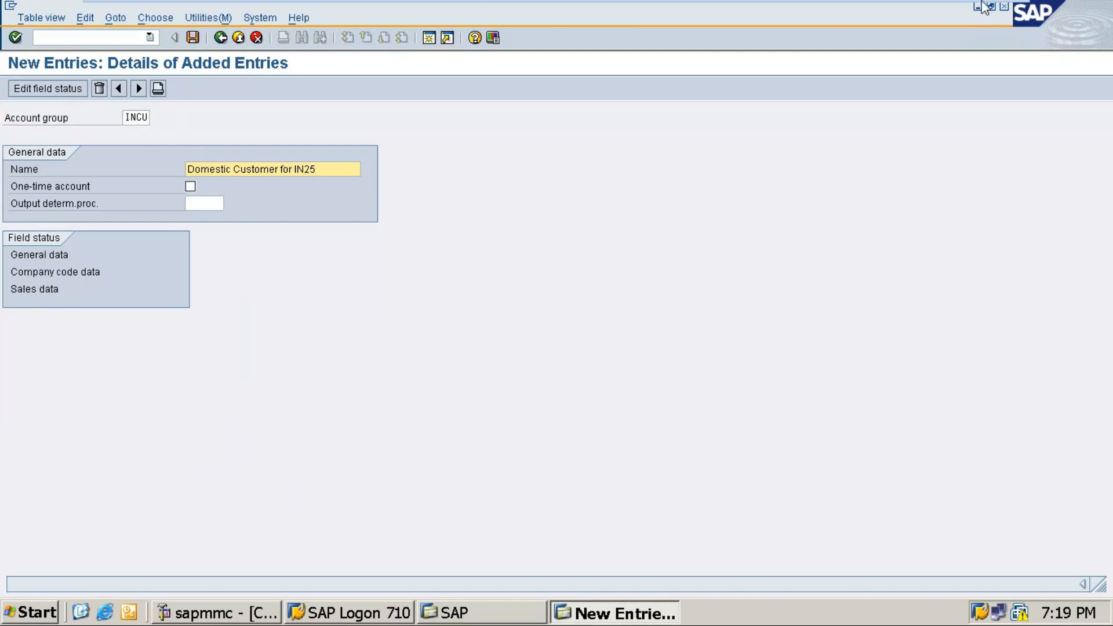
mouse_move(967, 8)
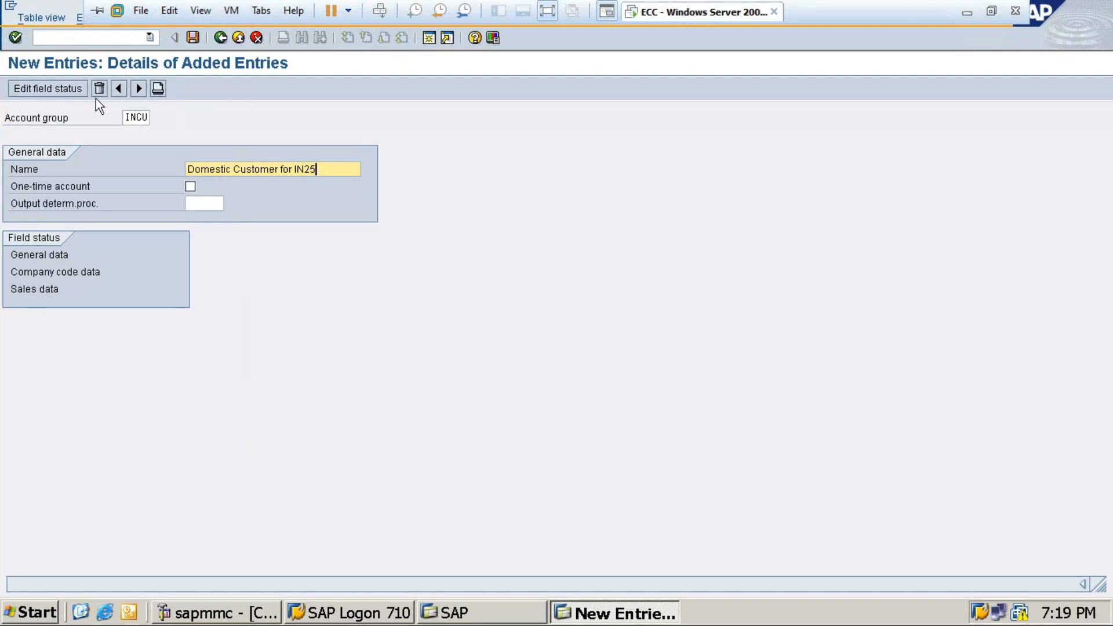
left_click(246, 36)
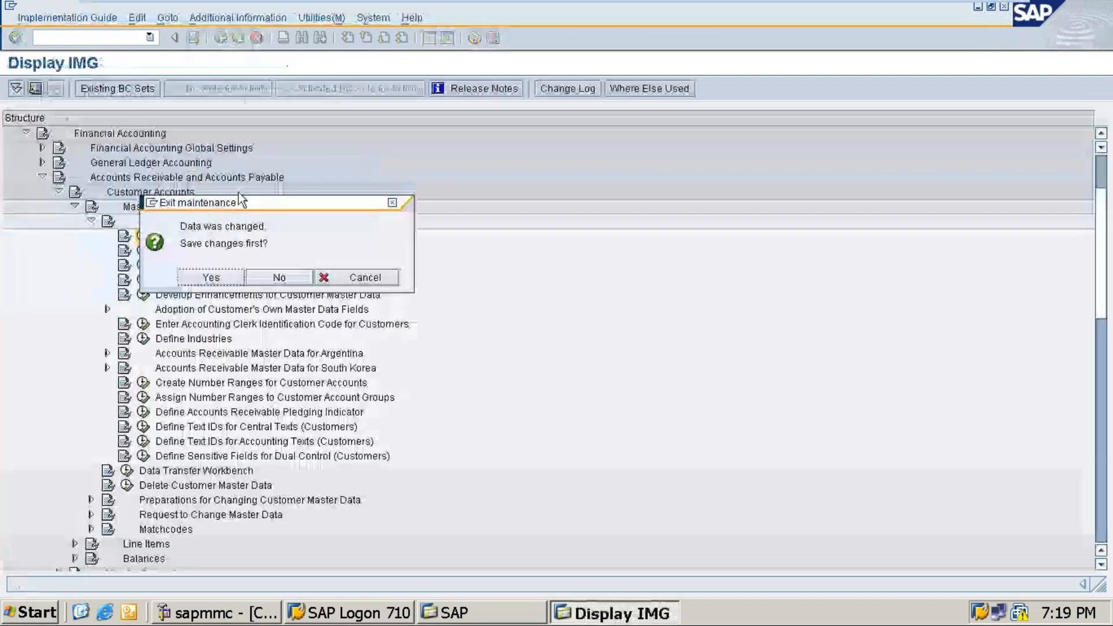
left_click(289, 277)
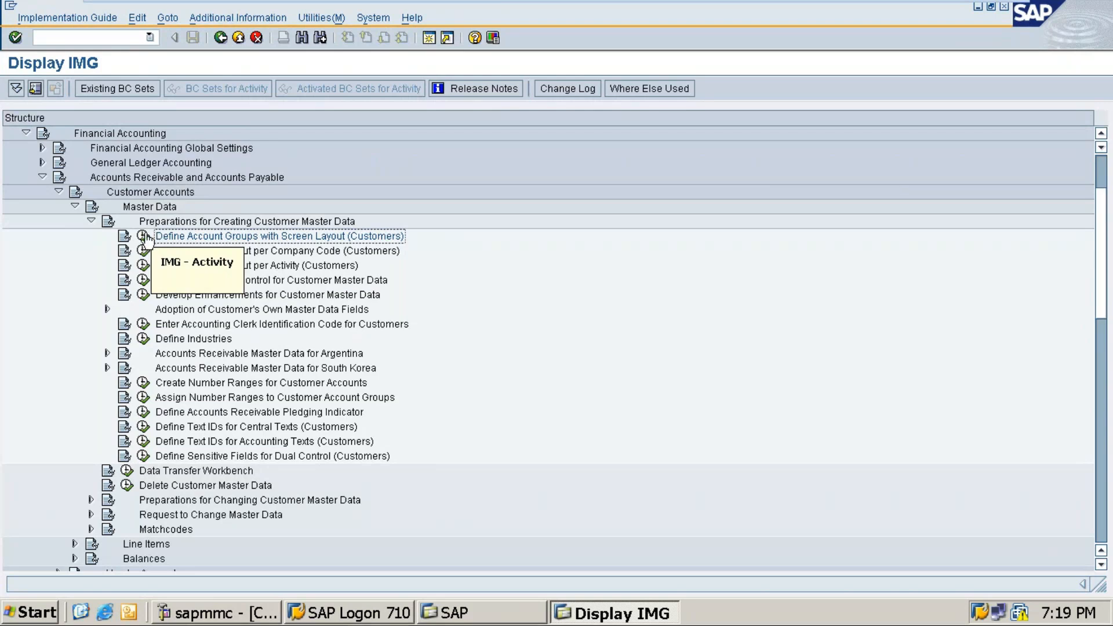
Step: In Define Account Groups with Screen Layout (Customers), create account group INCU named "Domestic Customer for IN25"
left_click(144, 237)
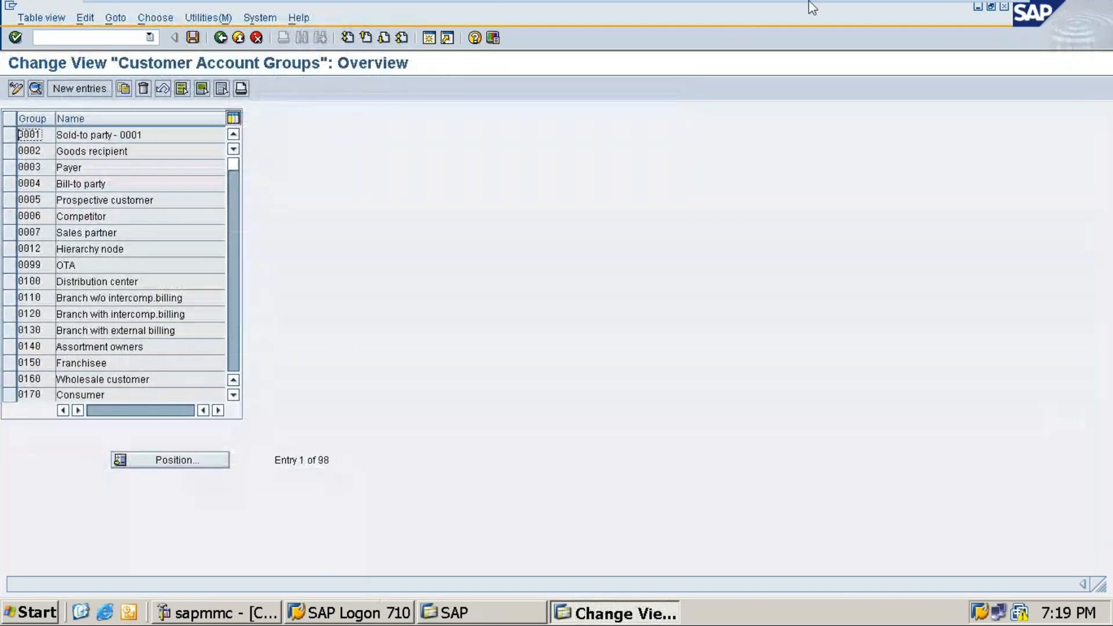
mouse_move(927, 2)
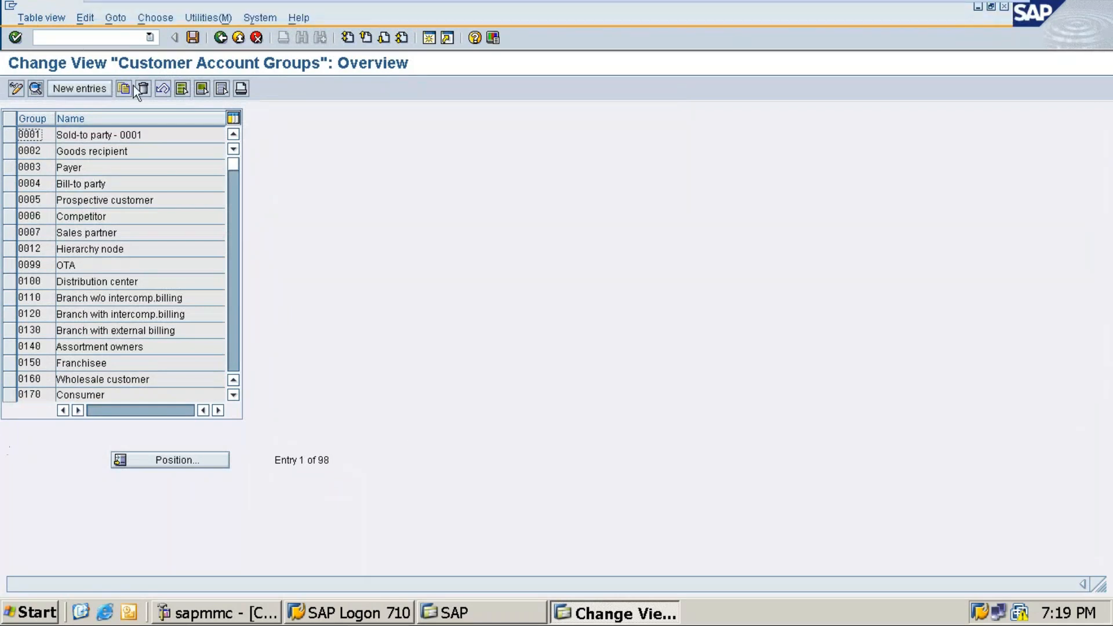
left_click(80, 91)
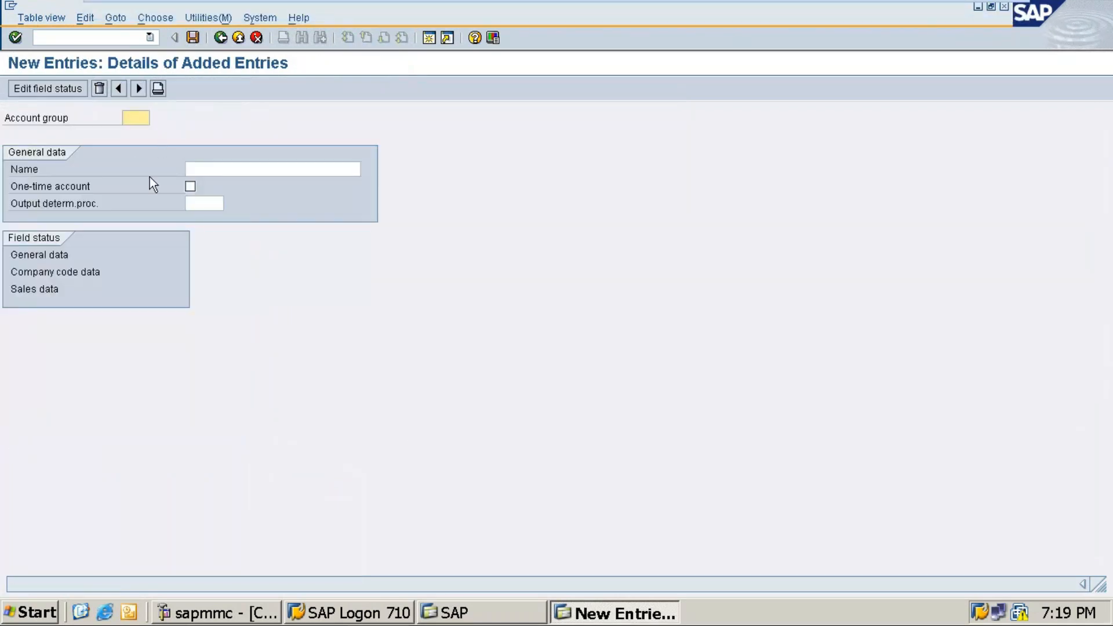
type("INCU")
left_click(213, 168)
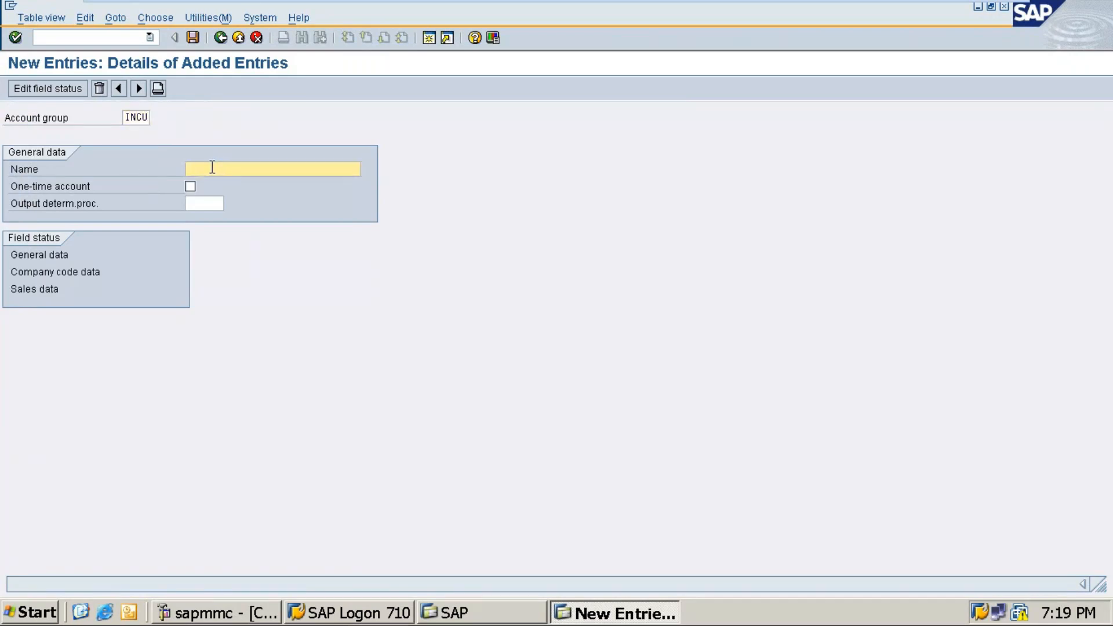
type("d")
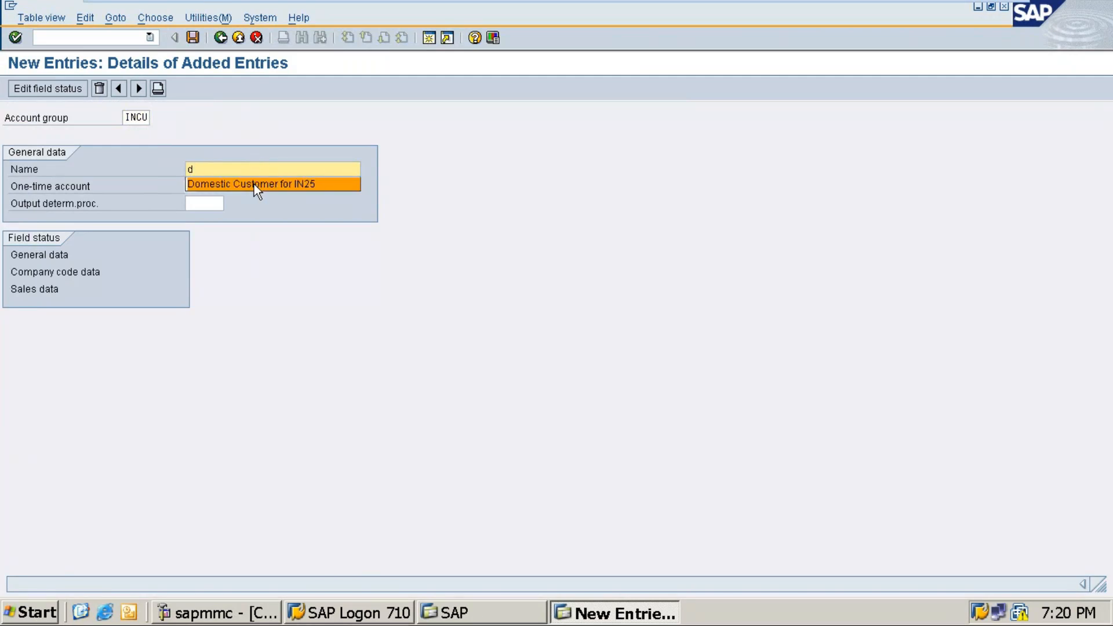
left_click(254, 185)
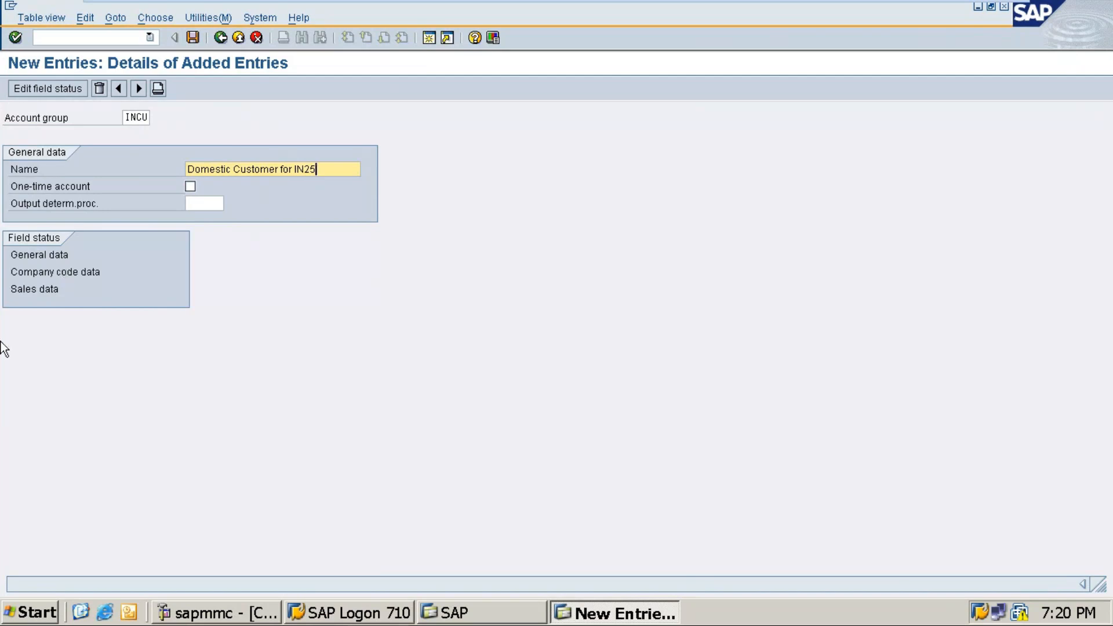
Step: Make Reconciliation account a required entry in INCU's company code account management field status, and save under the "Infotech company 25" customizing request
left_click(43, 270)
double_click(43, 271)
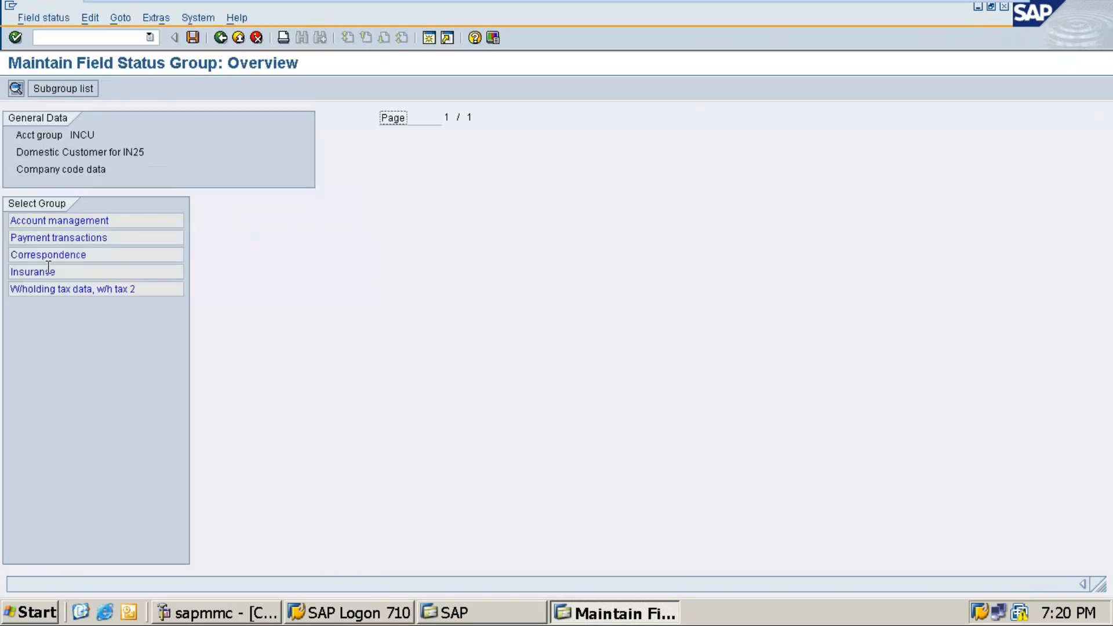
double_click(76, 223)
left_click(277, 239)
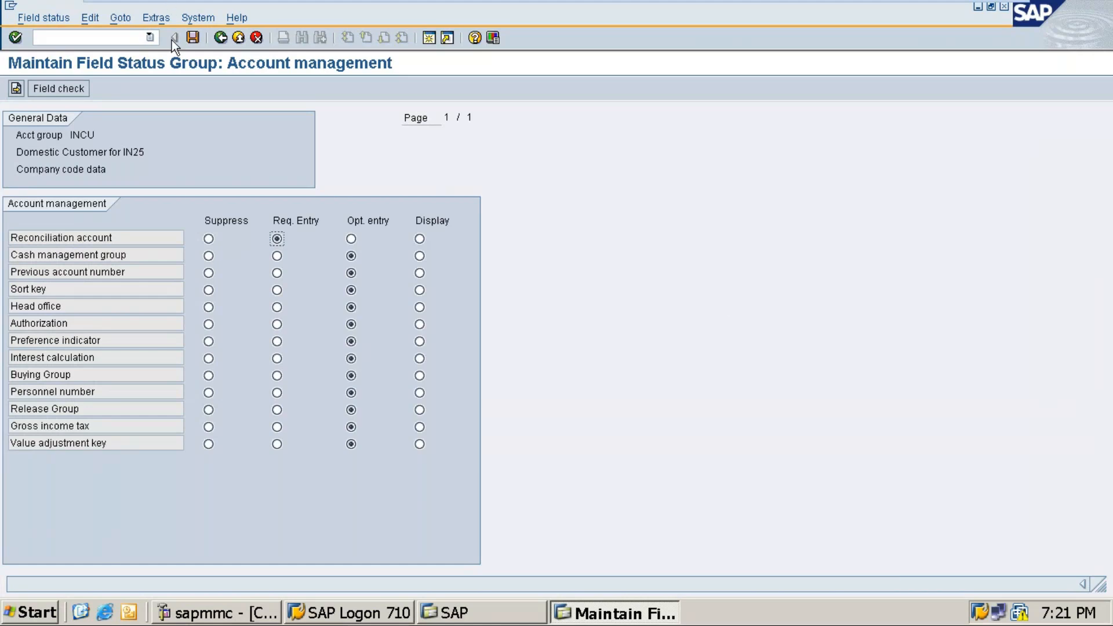
left_click(193, 37)
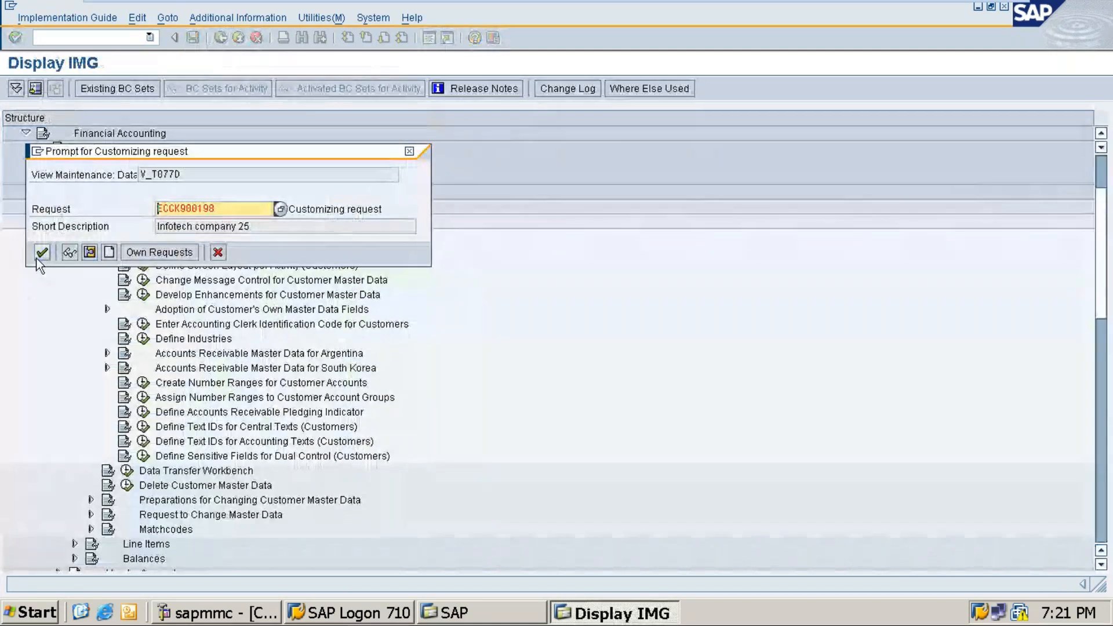
left_click(41, 252)
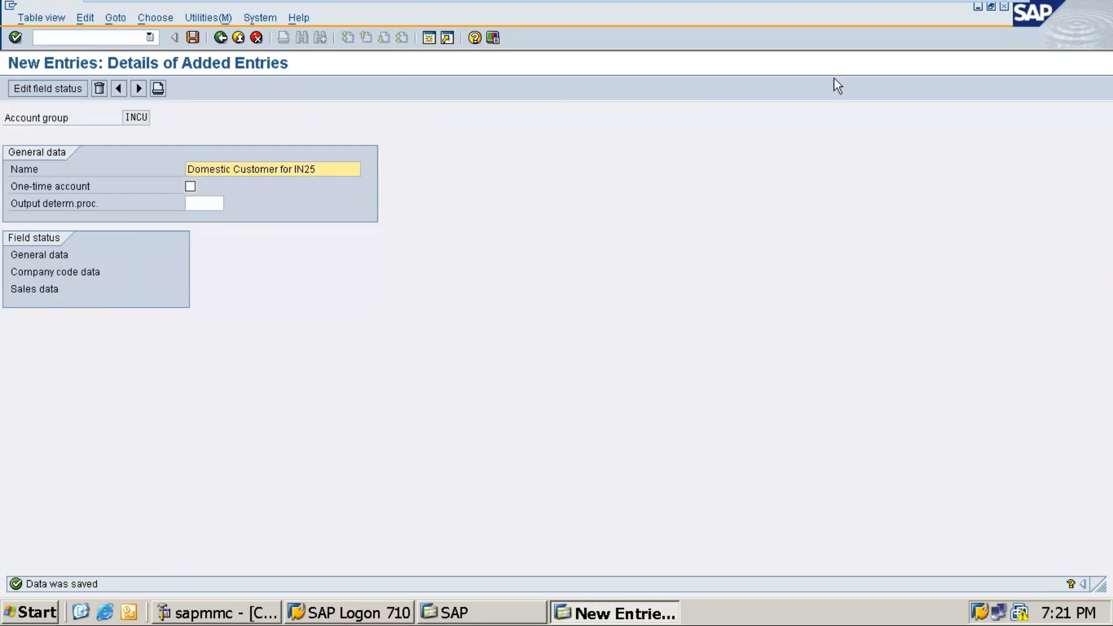
Step: Switch to the GoTo Meeting window, review the participant list and the chat, and return to SAP
left_click(968, 8)
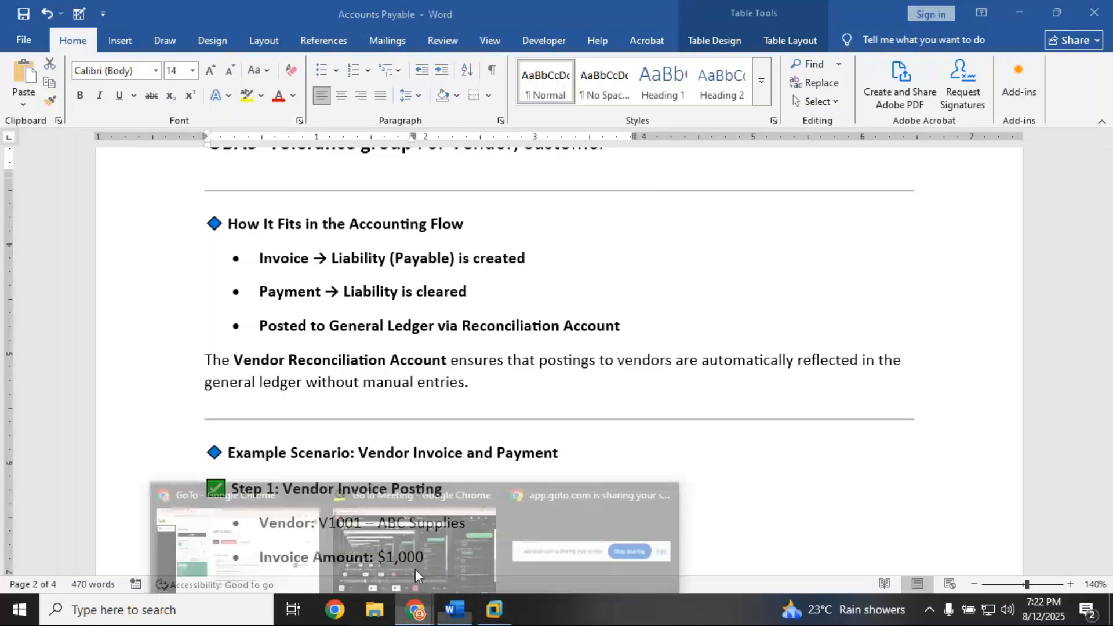
left_click(400, 504)
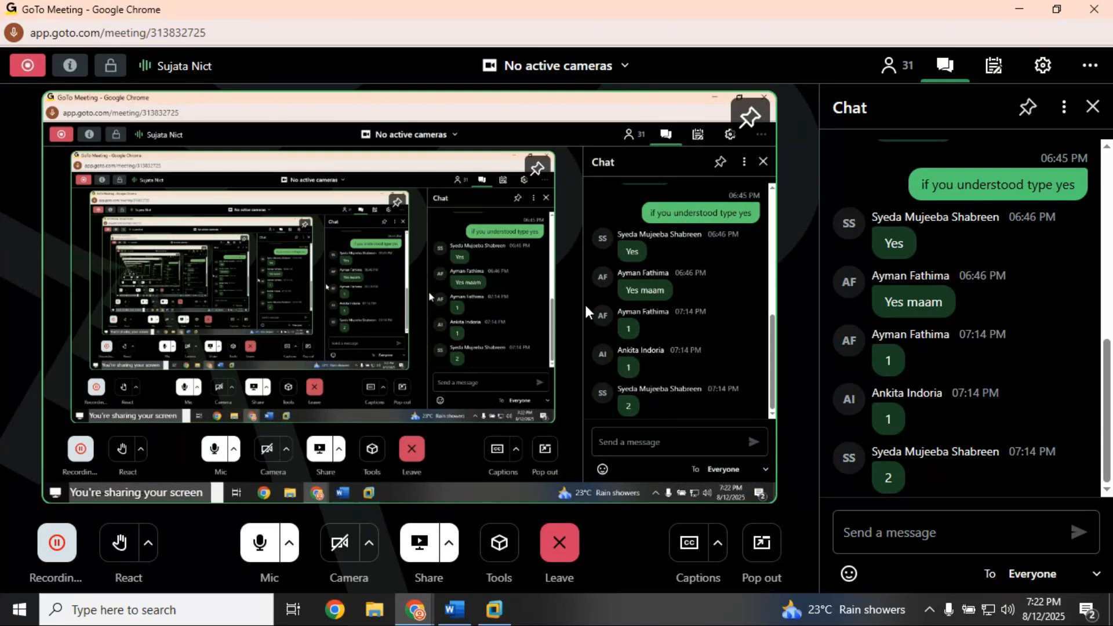
left_click(892, 74)
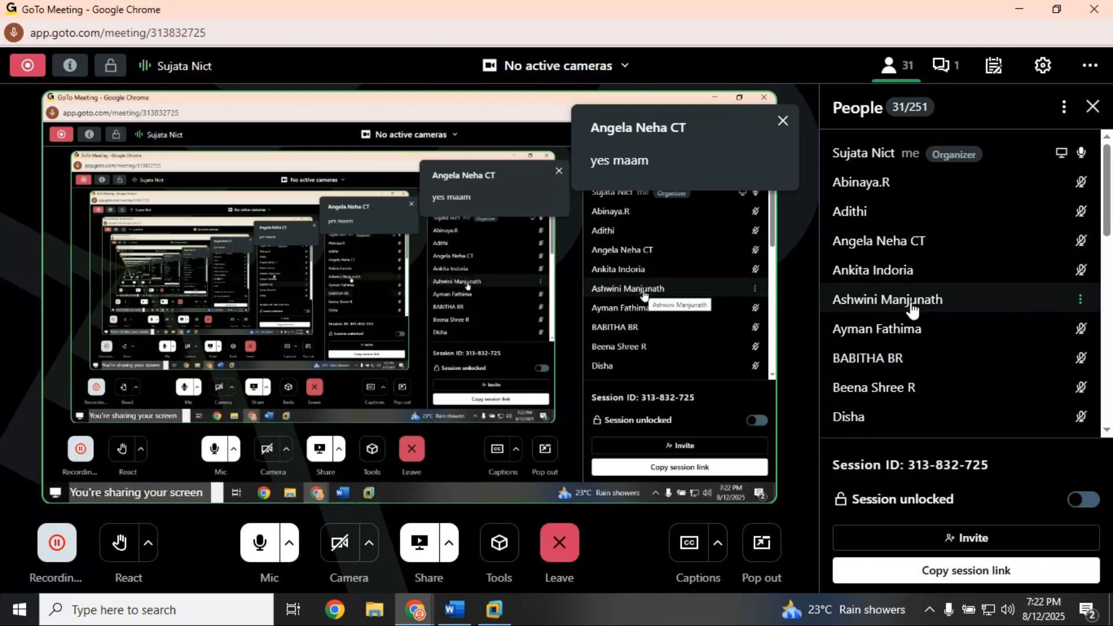
left_click(1094, 110)
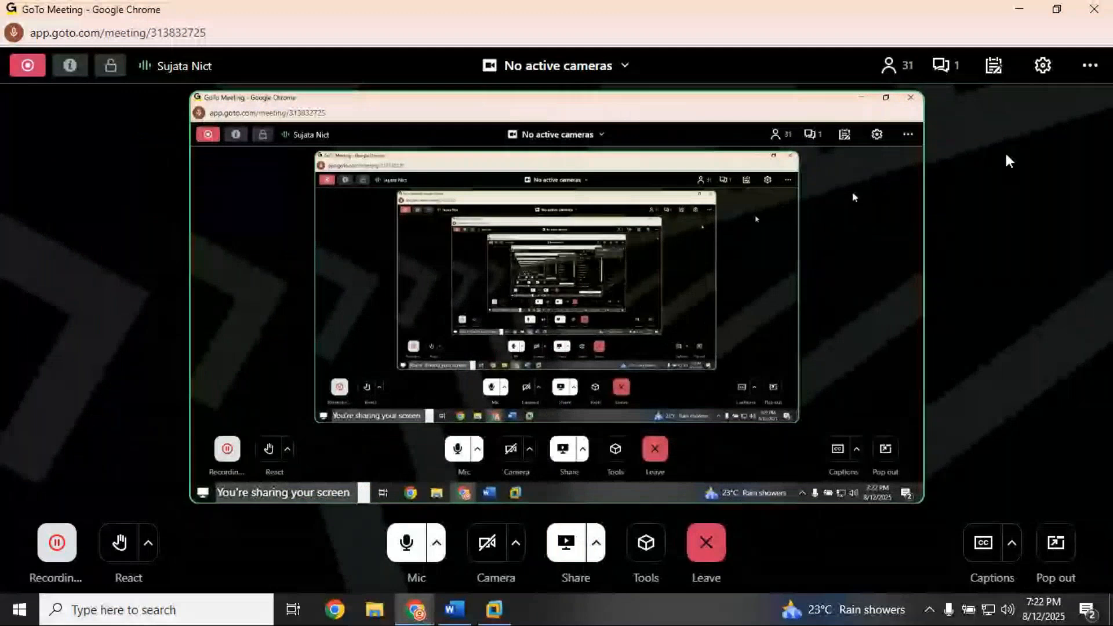
left_click(944, 66)
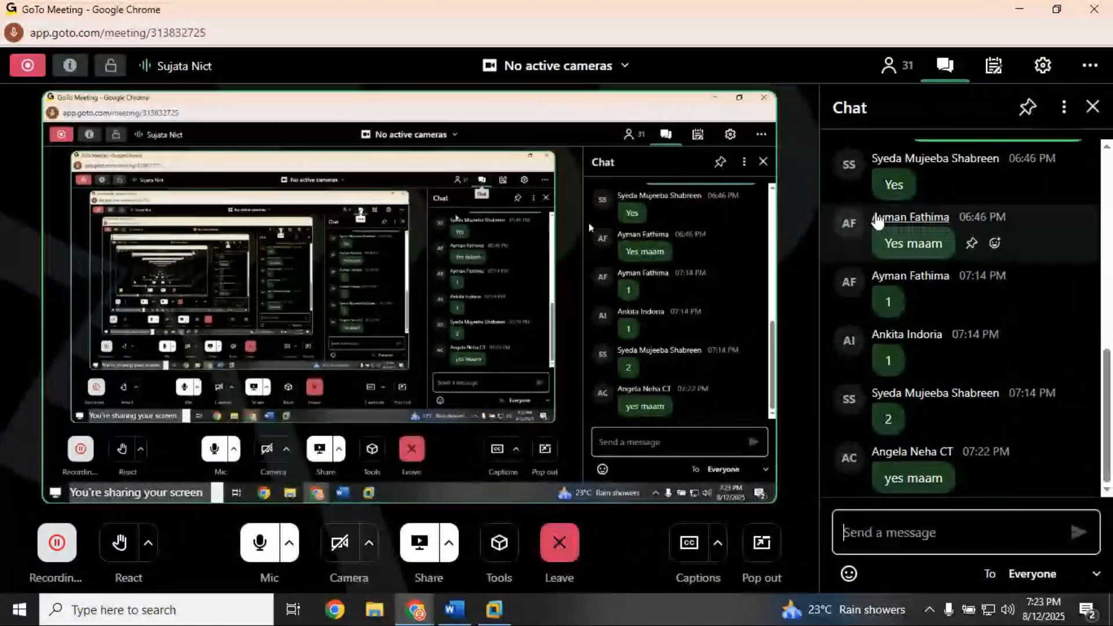
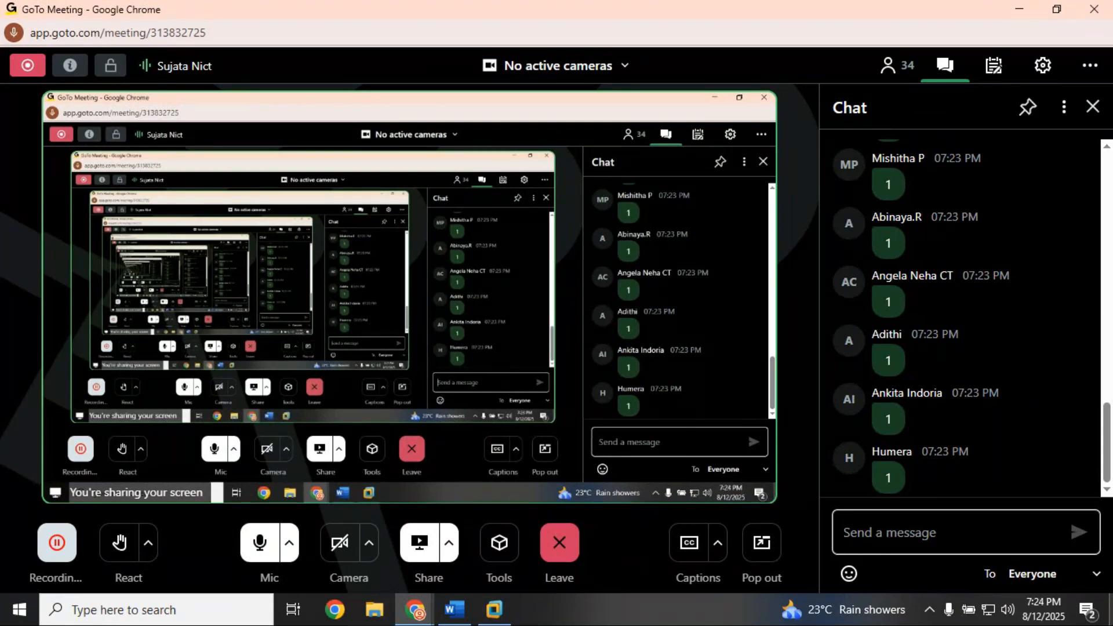
left_click(1019, 8)
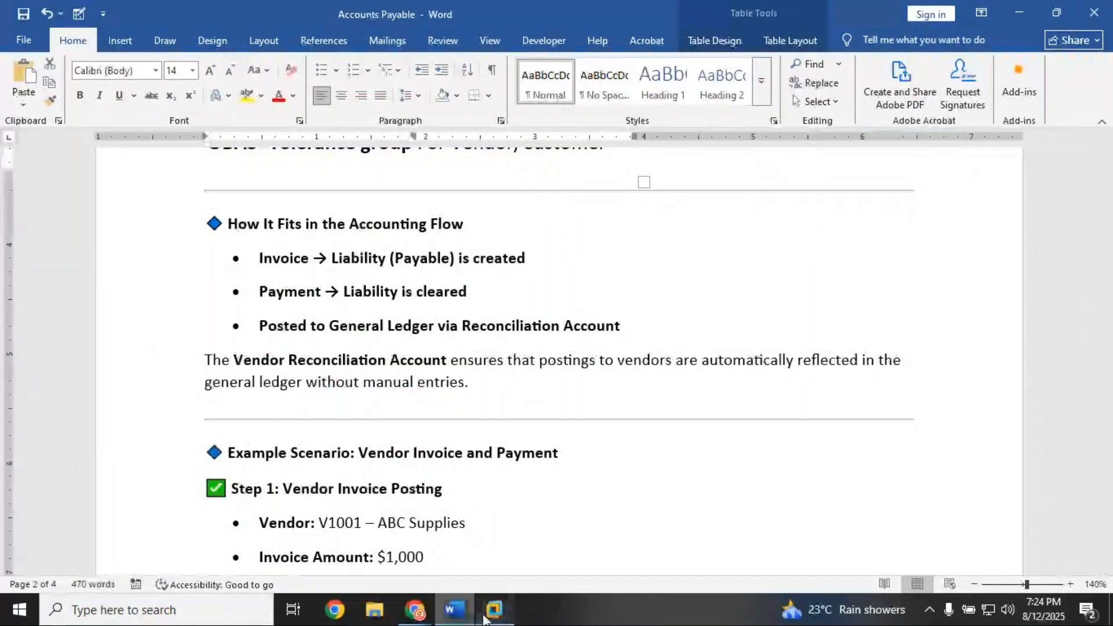
left_click(487, 614)
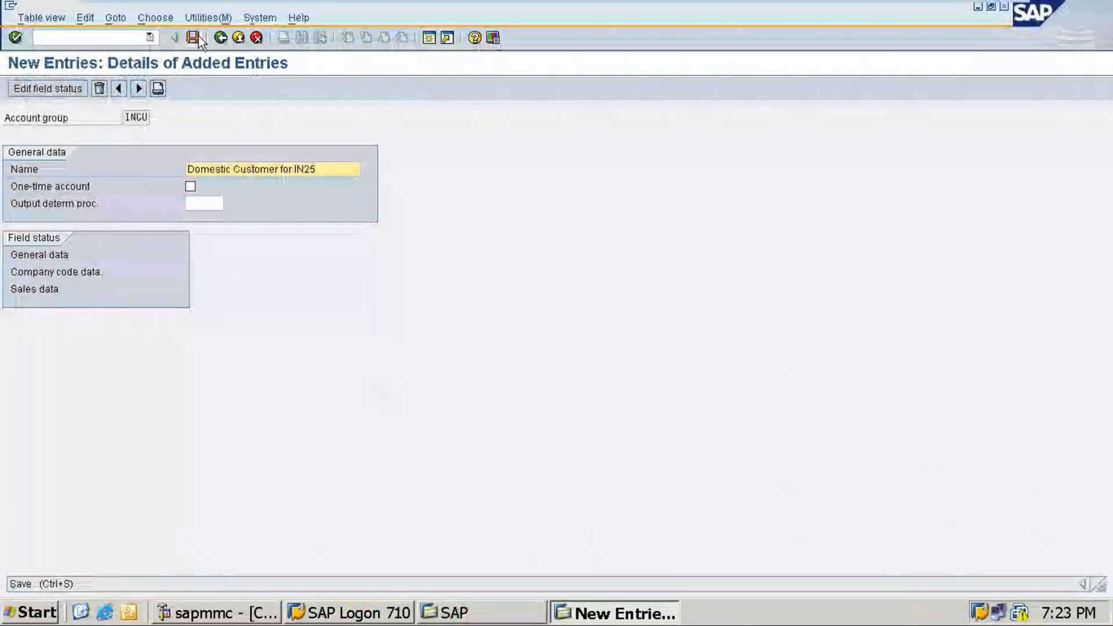
Step: Leave the account group maintenance and open the customer account number range intervals for changing
left_click(220, 38)
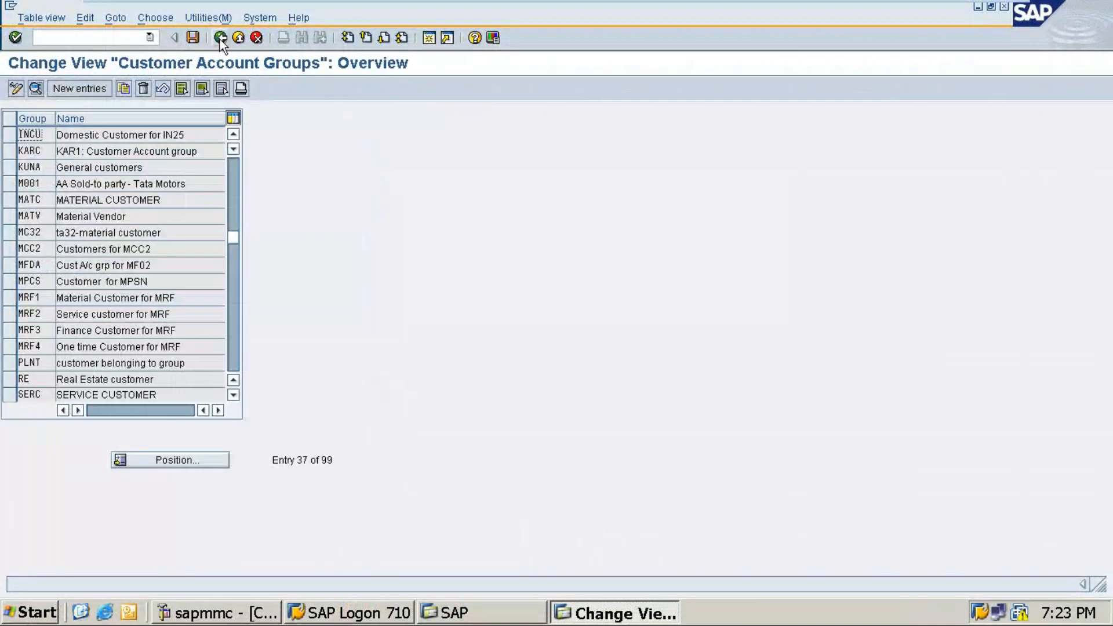
left_click(220, 38)
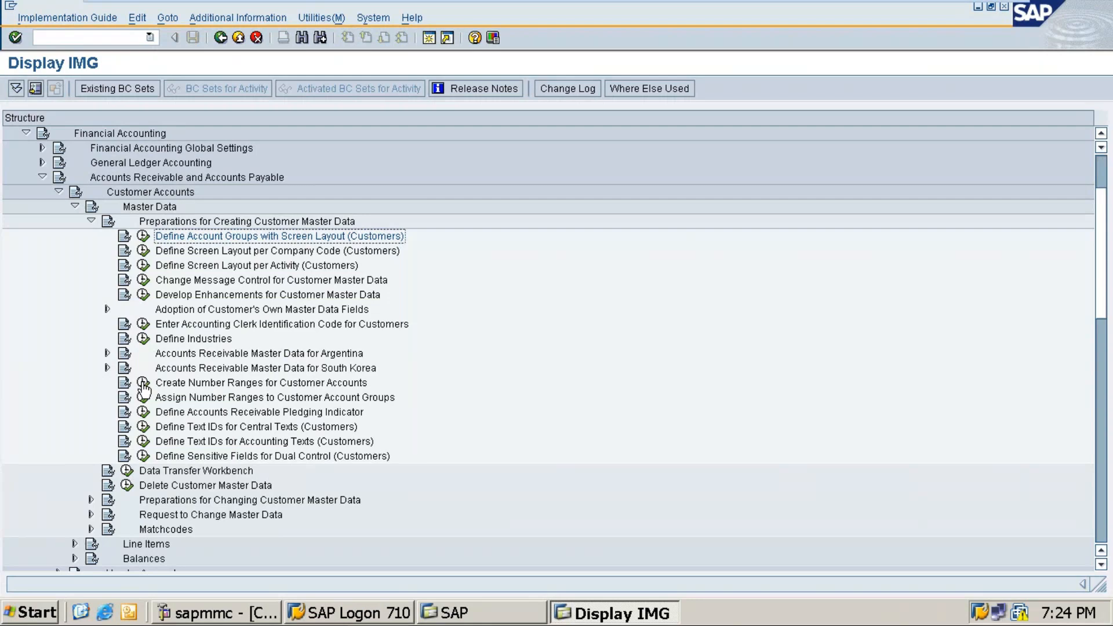
left_click(143, 384)
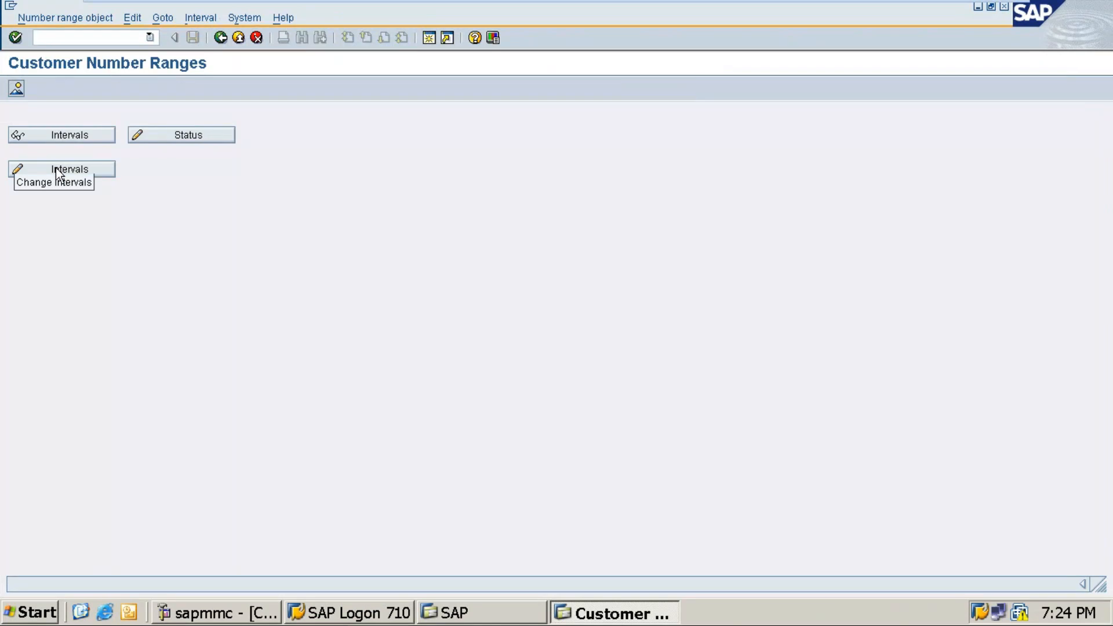
left_click(55, 168)
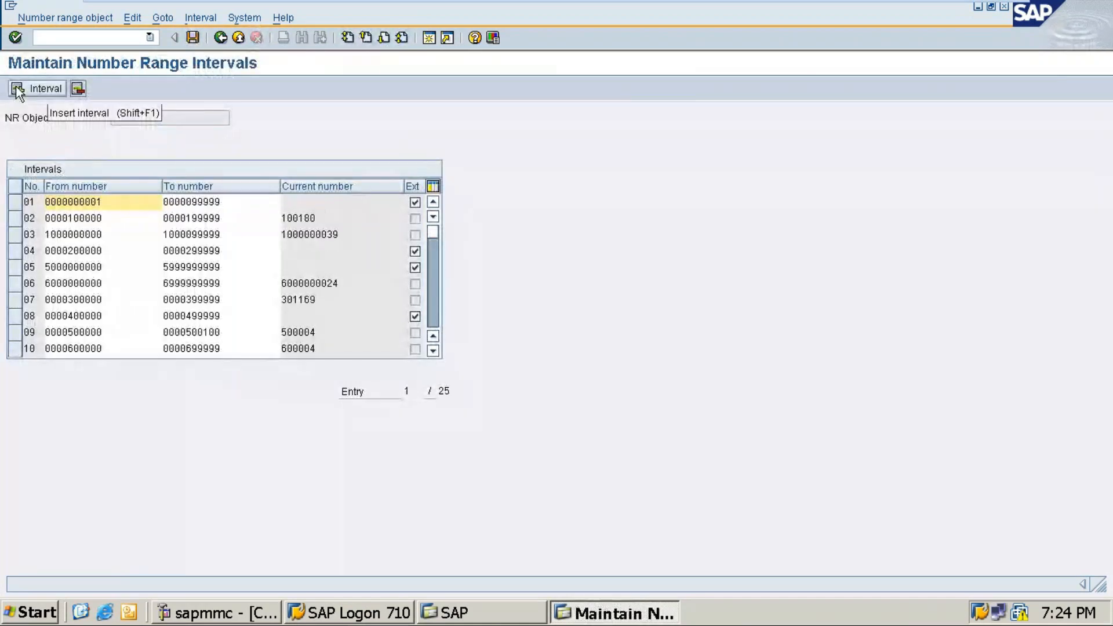
Step: Insert customer number range interval 29 with the free range from 1000601 to 120000000, assigned internally
left_click(18, 89)
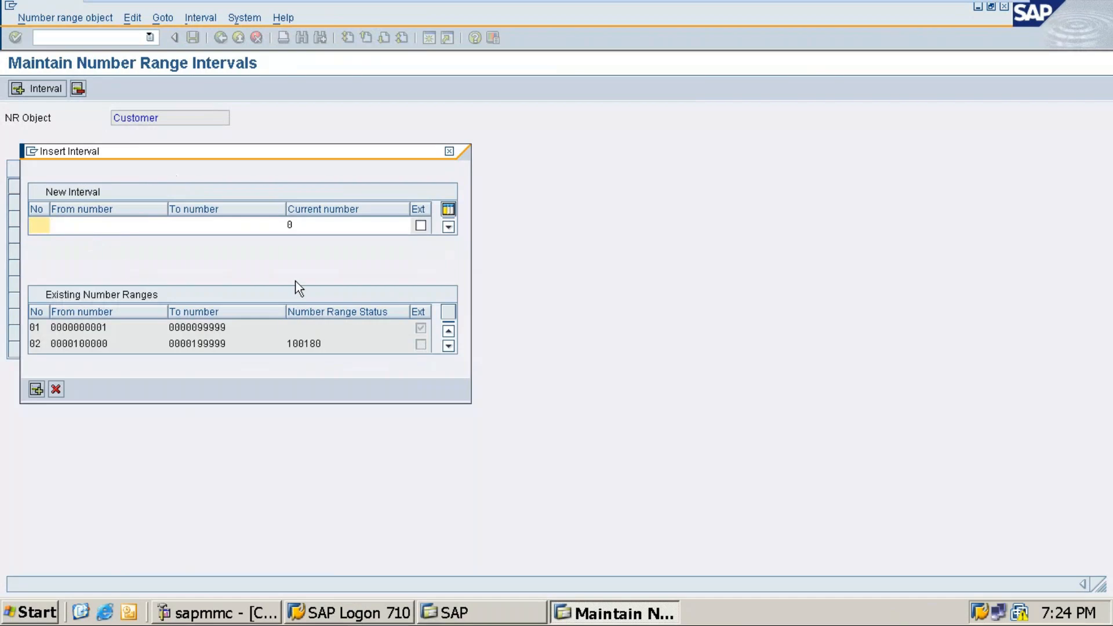
left_click(39, 220)
type("29")
left_click(103, 228)
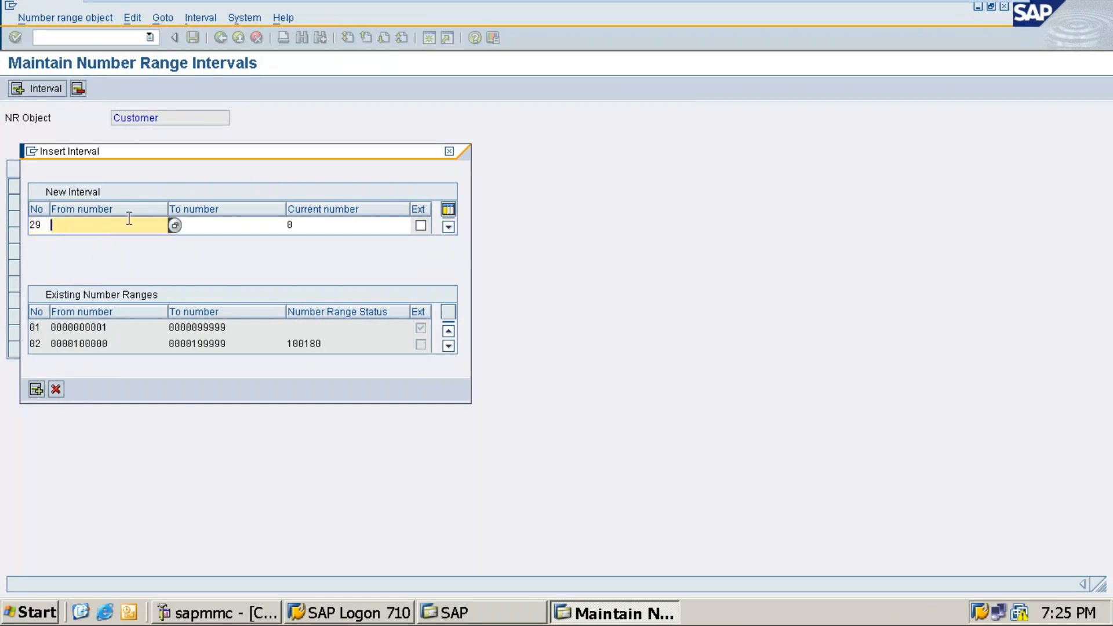
left_click(174, 226)
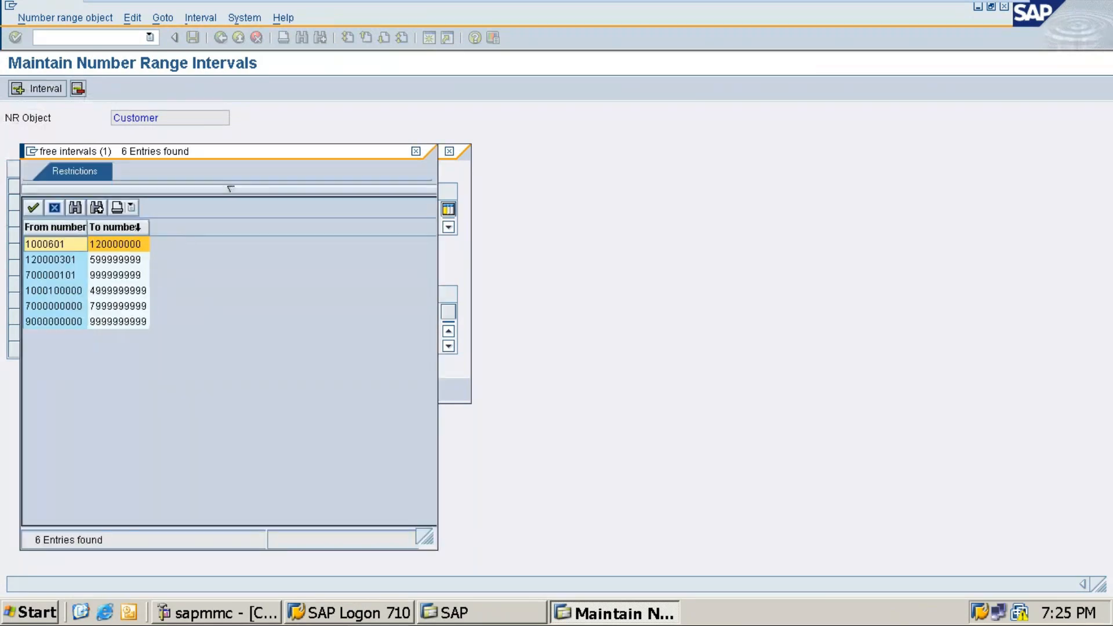
double_click(60, 244)
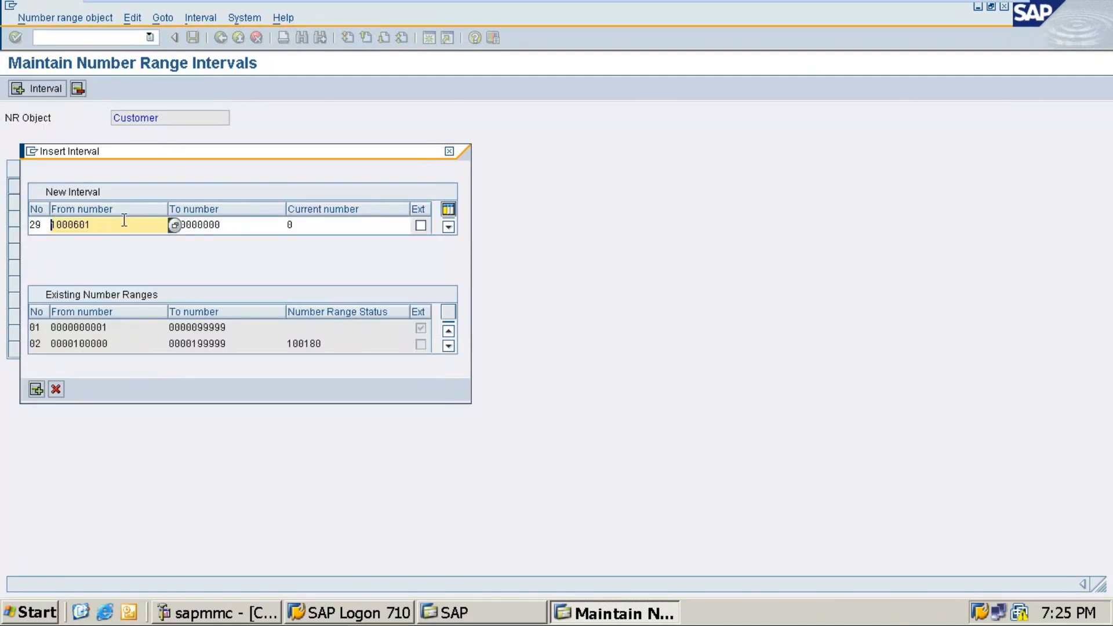
left_click(173, 222)
key("F4")
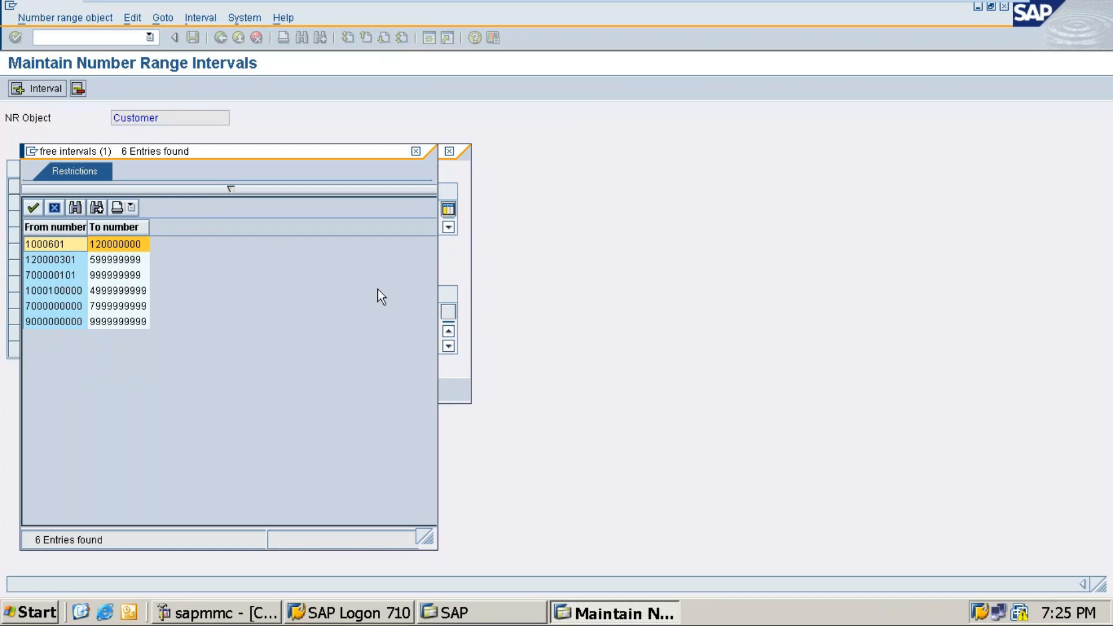
double_click(67, 245)
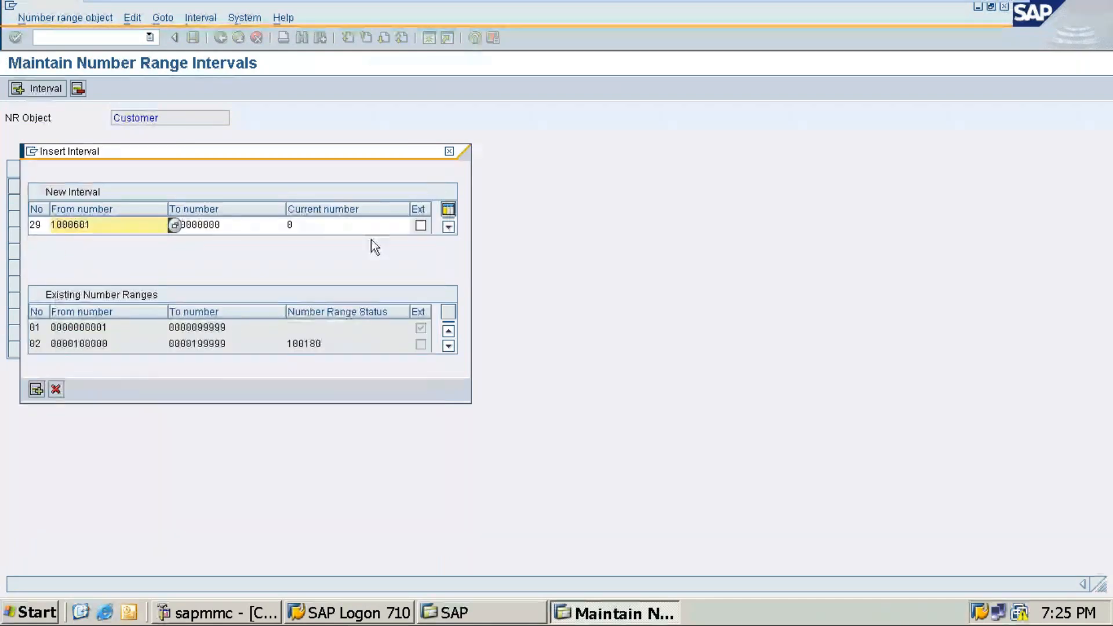
left_click(35, 389)
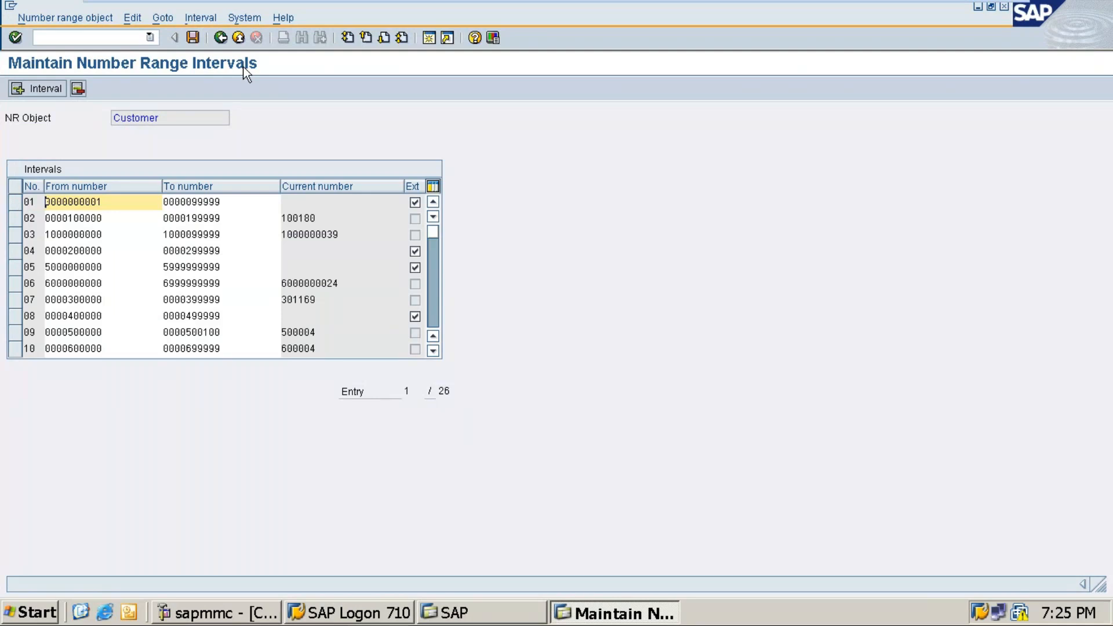
Step: Save the number range intervals, check the entry for interval 29, and return to the IMG structure
left_click(193, 37)
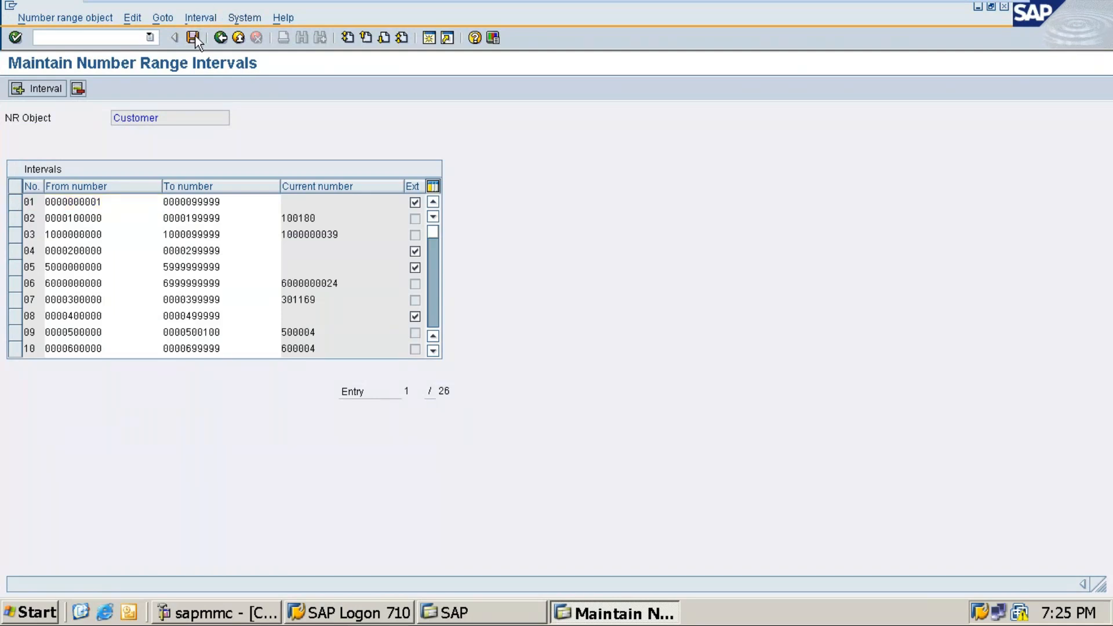
left_click(71, 458)
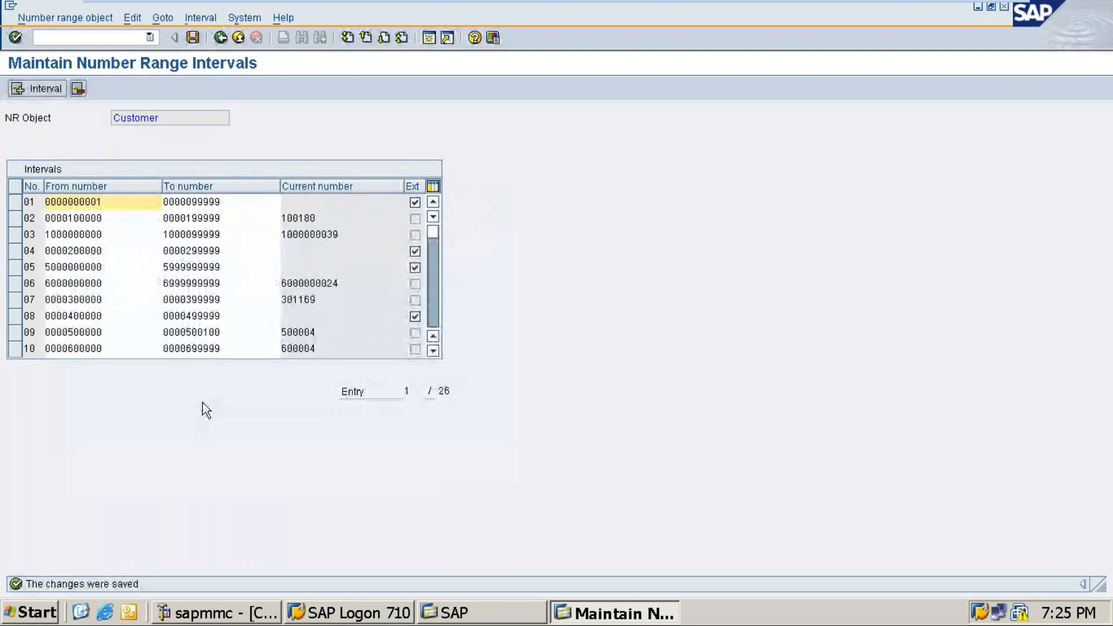
scroll(61, 282, "down", 1)
scroll(61, 282, "down", 3)
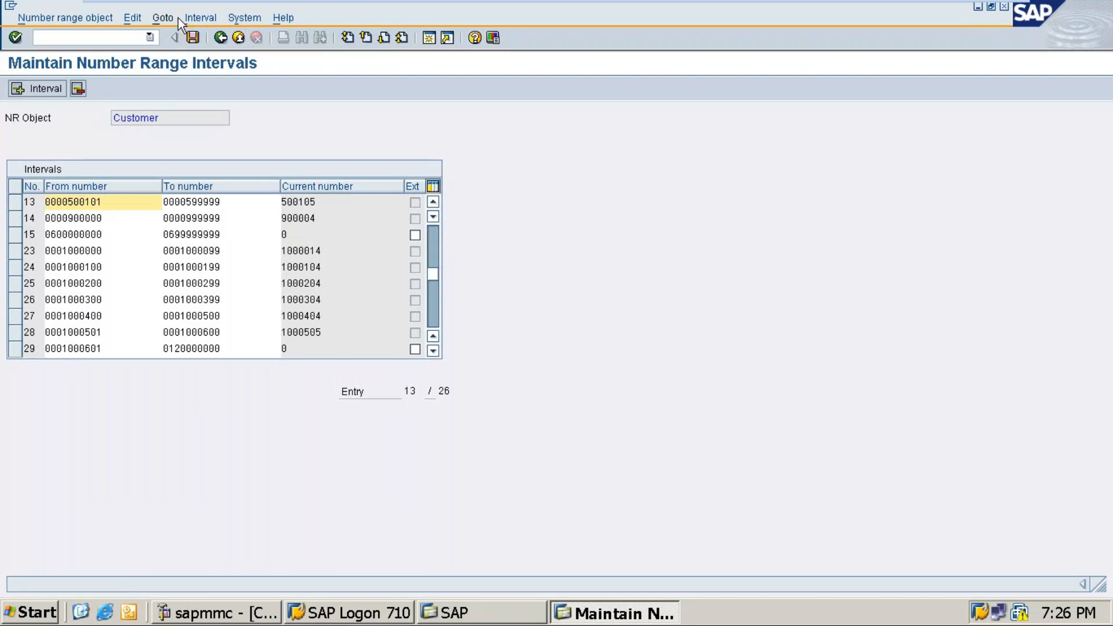
left_click(192, 38)
left_click(221, 38)
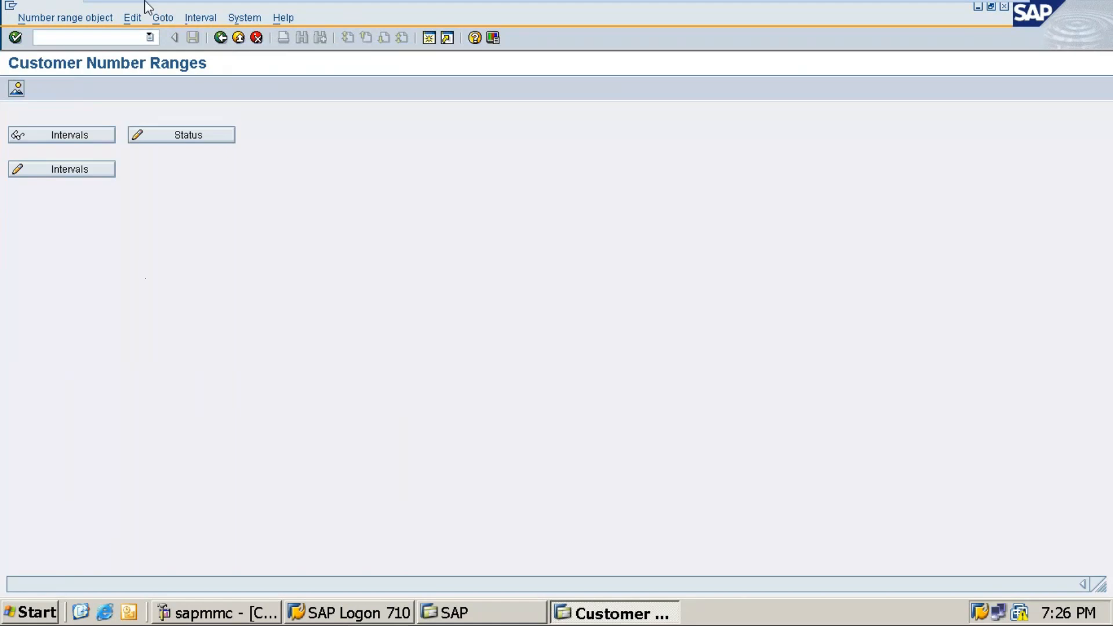
left_click(221, 38)
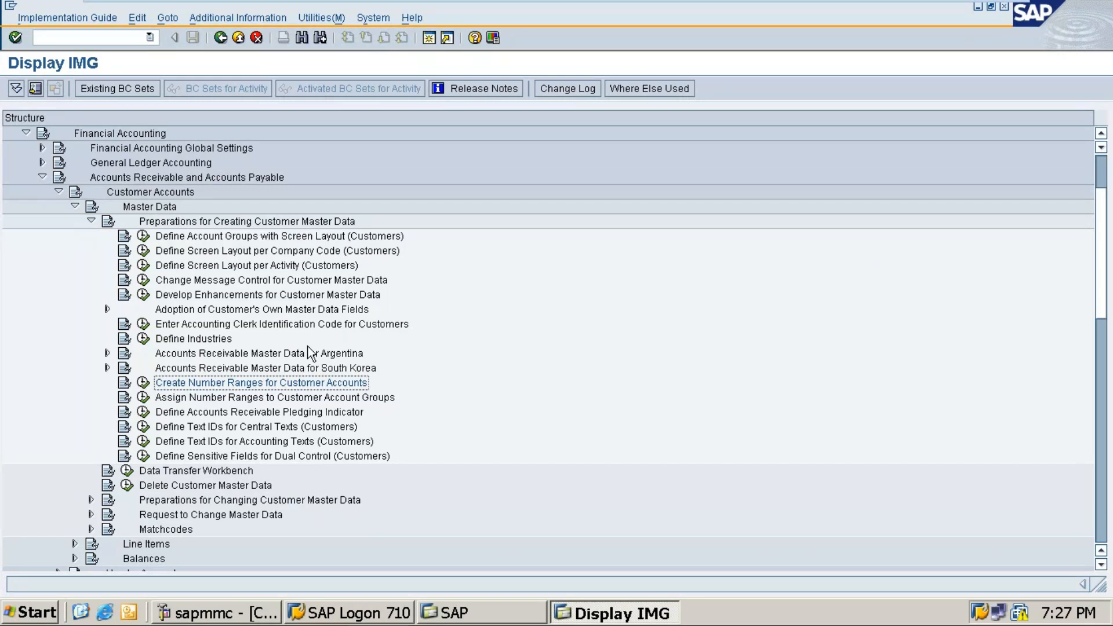
Step: In Assign Number Ranges to Customer Account Groups, find account group INCU and assign number range 29 to it
left_click(144, 399)
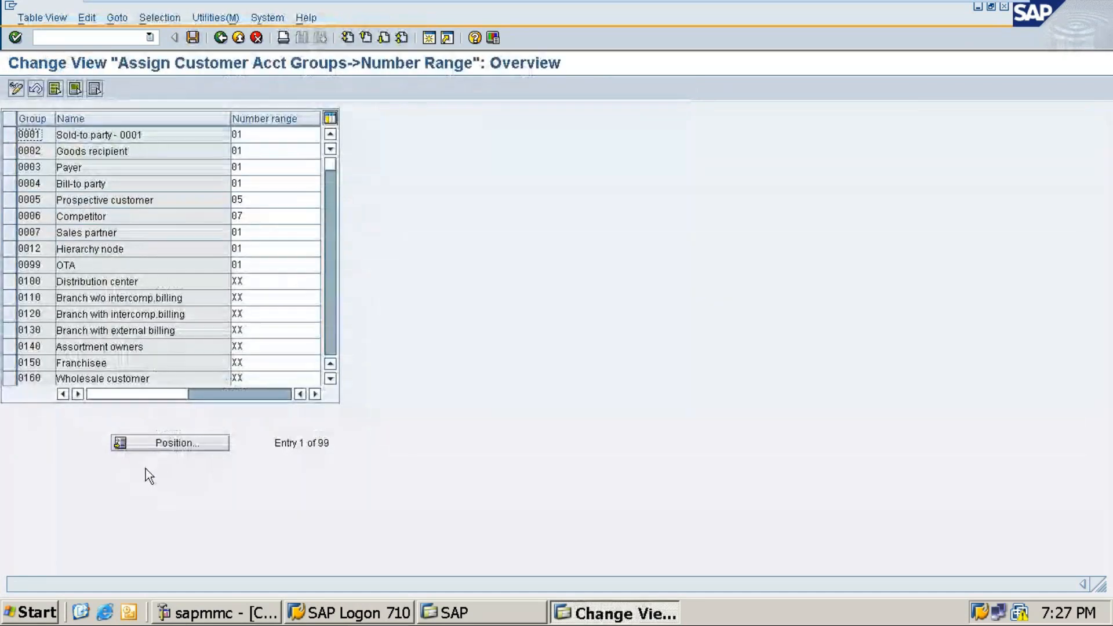
left_click(168, 444)
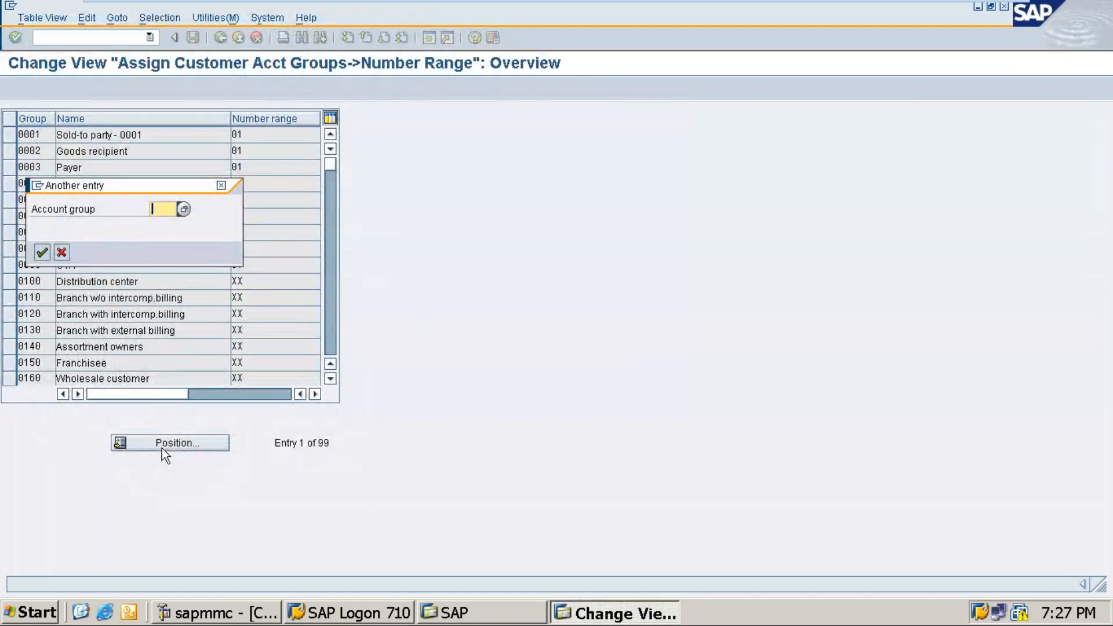
type("INCU")
left_click(42, 252)
left_click(241, 137)
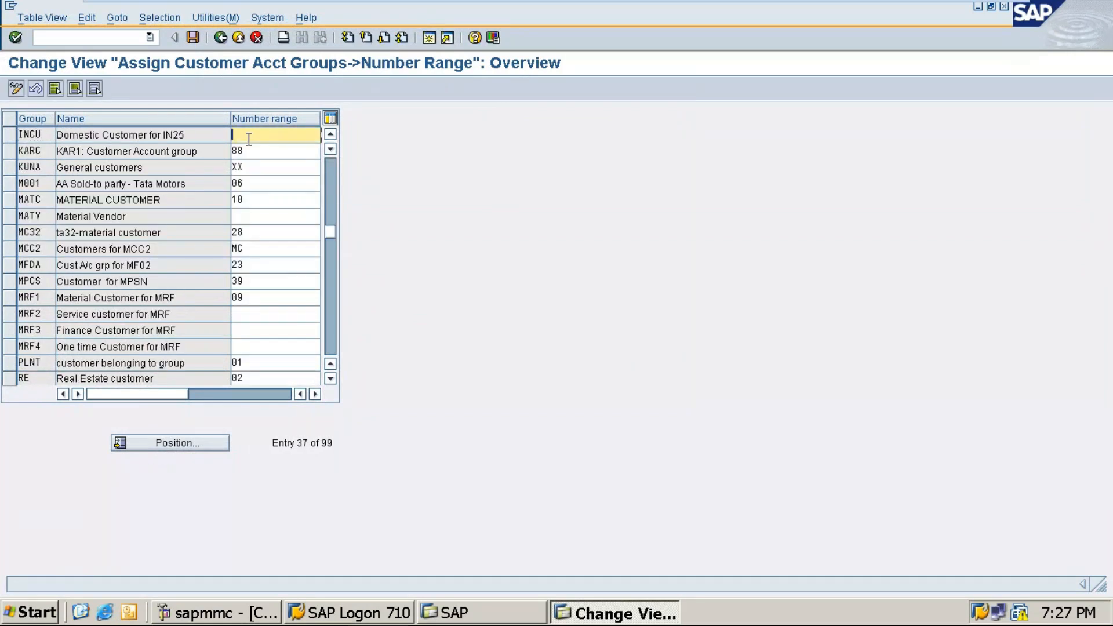
type("29")
Step: Save the number range assignment under the "Infotech company 25" customizing request and return to the IMG
left_click(193, 38)
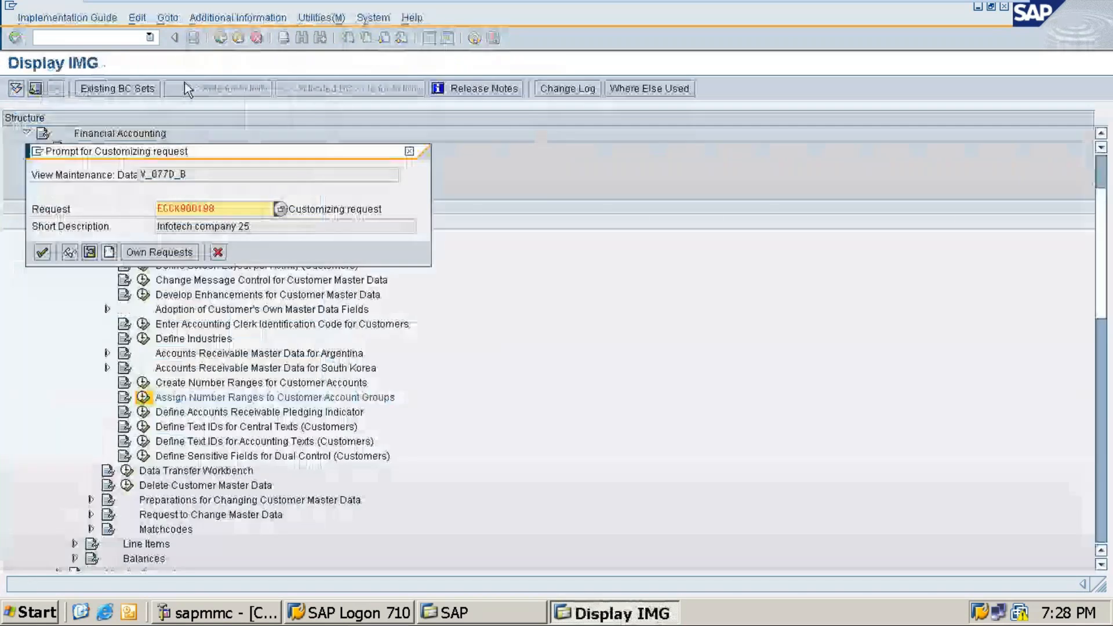
left_click(42, 253)
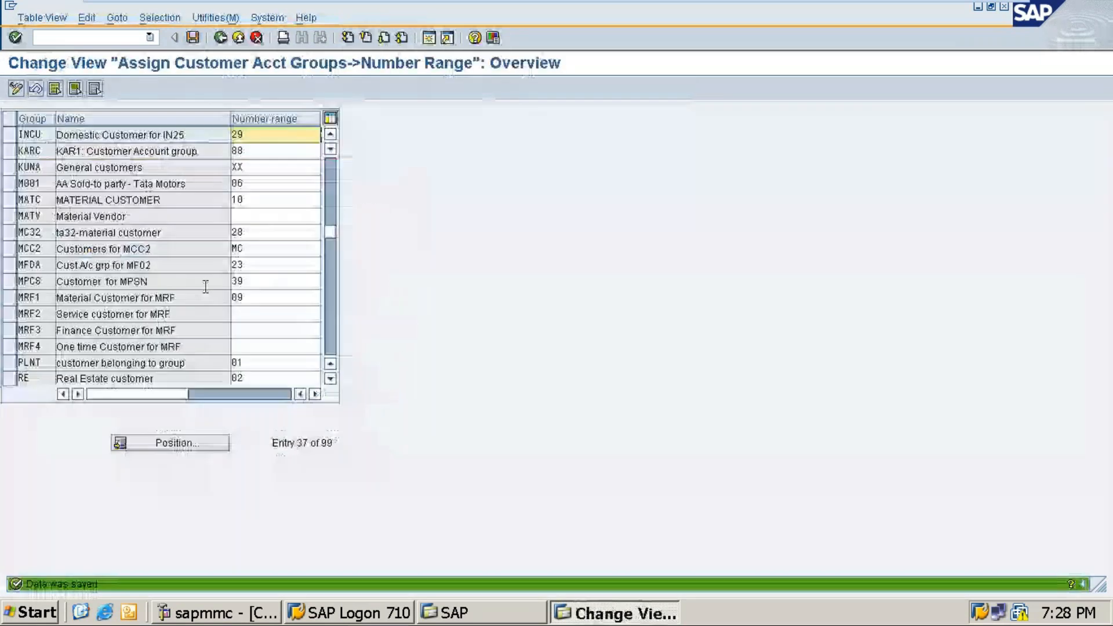
left_click(221, 39)
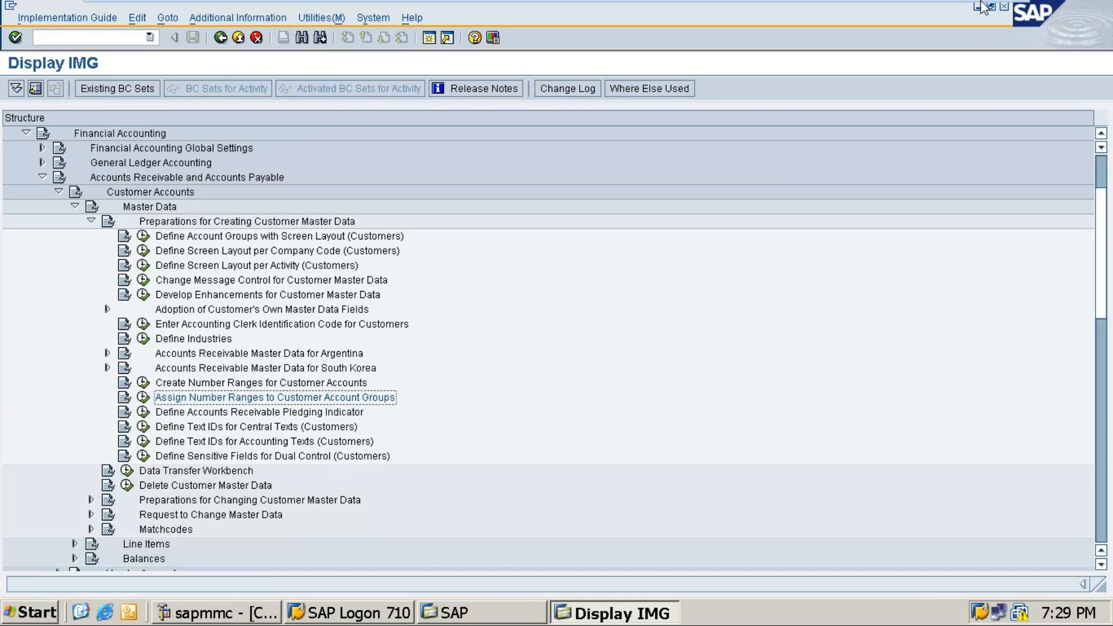
Step: Minimize the SAP virtual machine, switch to the GoTo Meeting window, and open and dismiss the options for leaving the session
mouse_move(970, 12)
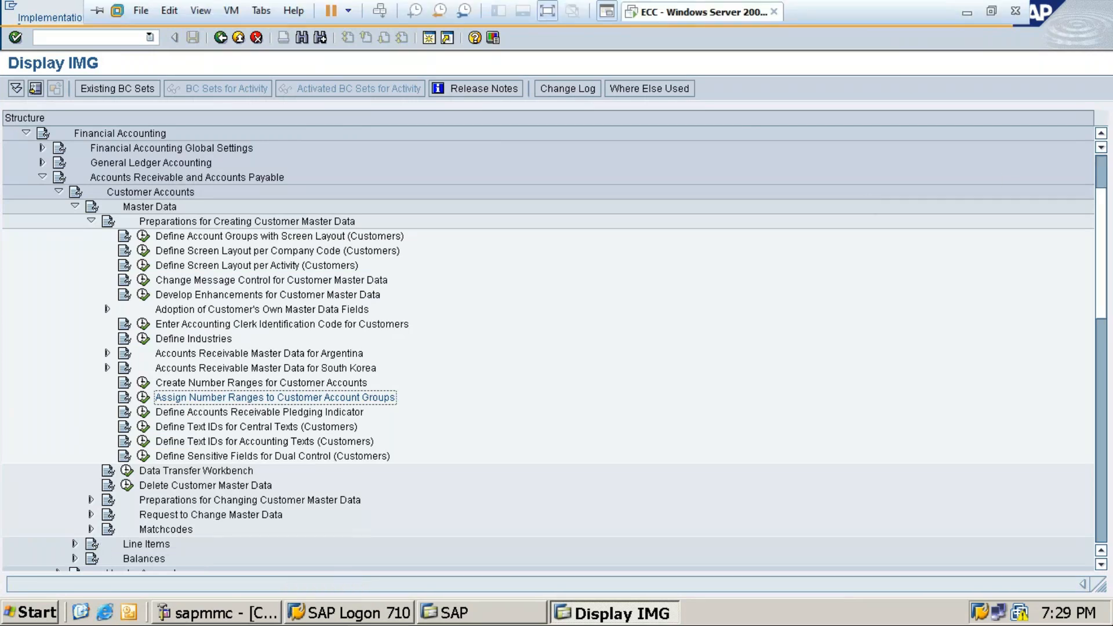
left_click(969, 10)
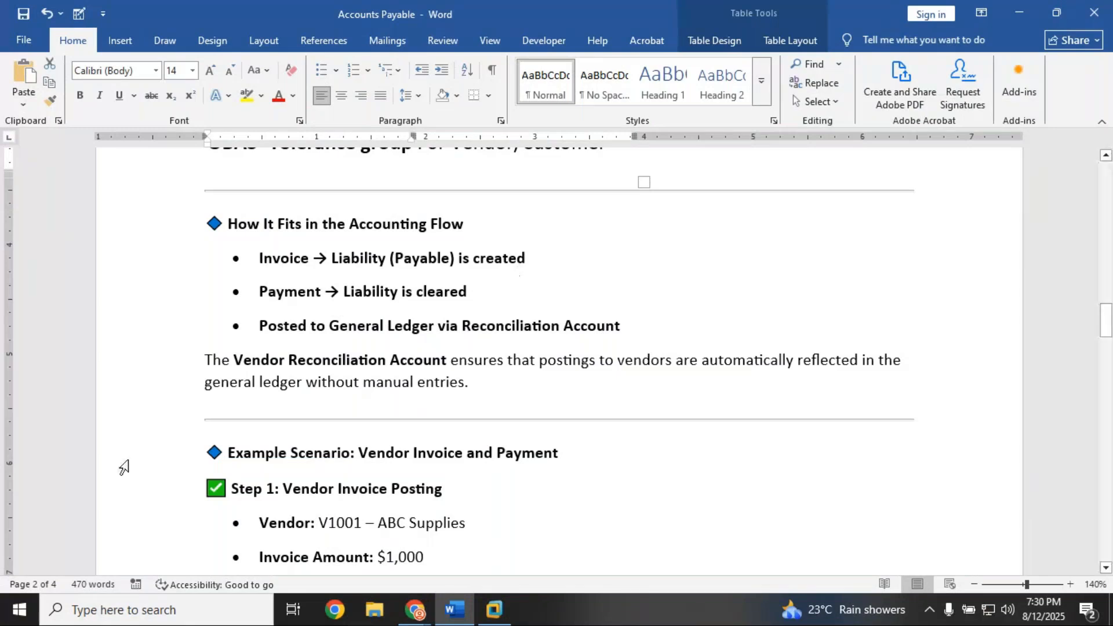
left_click(423, 612)
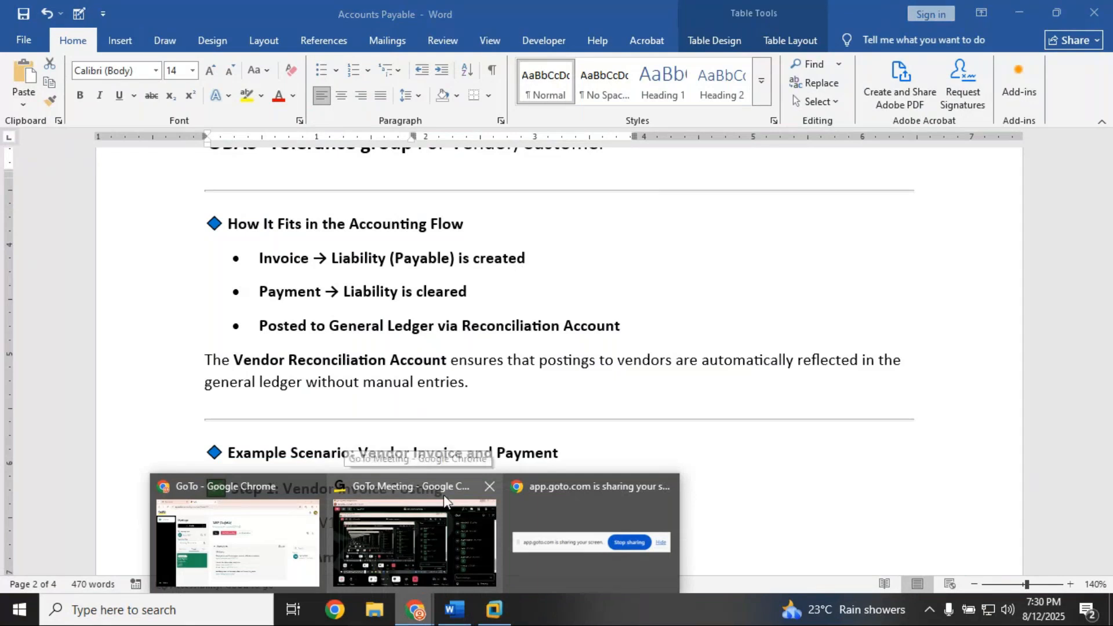
left_click(432, 524)
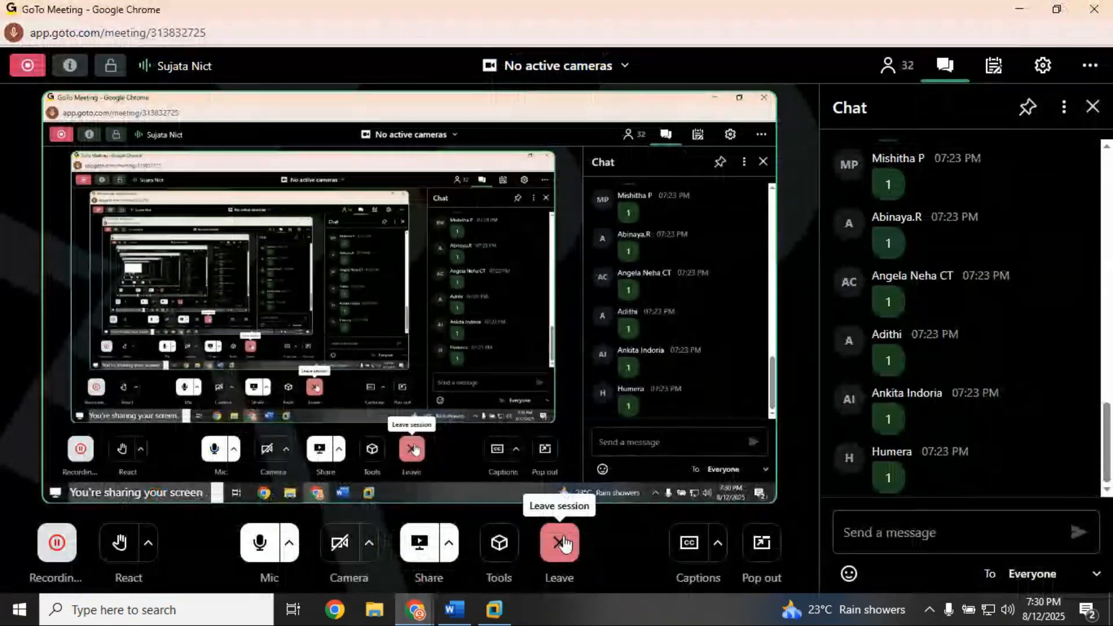
left_click(557, 545)
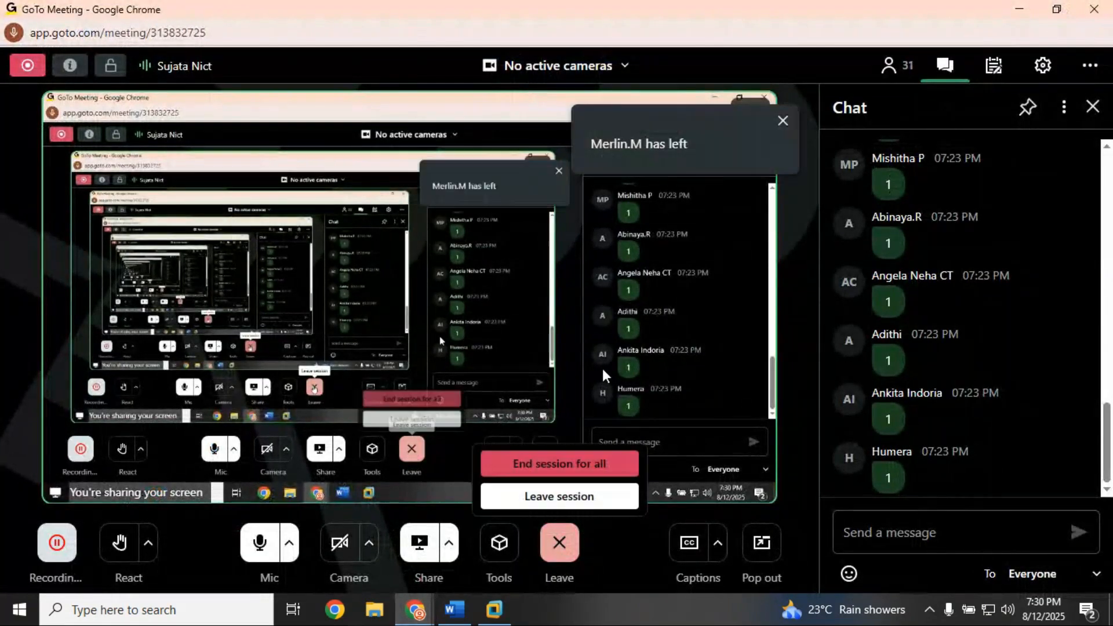
left_click(732, 260)
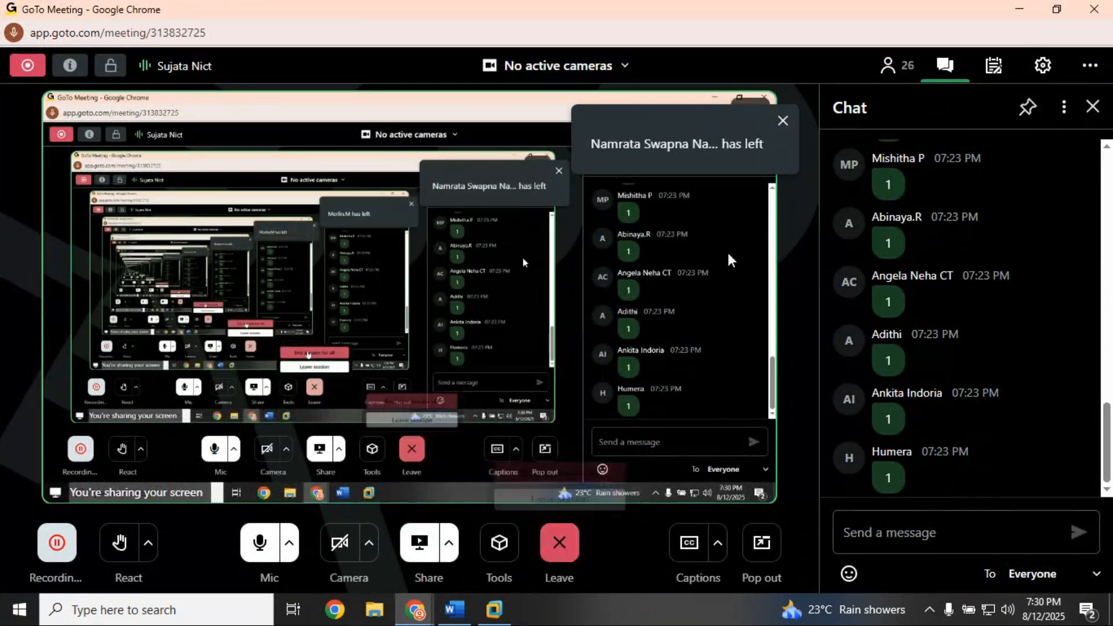